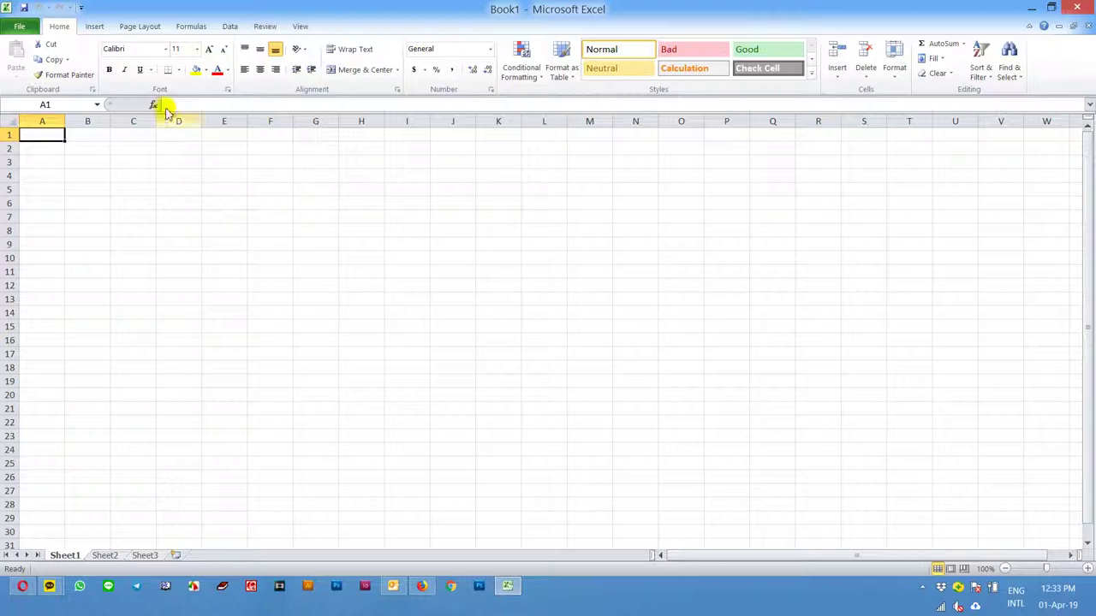
- Enter the text HY DOLA in cell F5
click(25, 28)
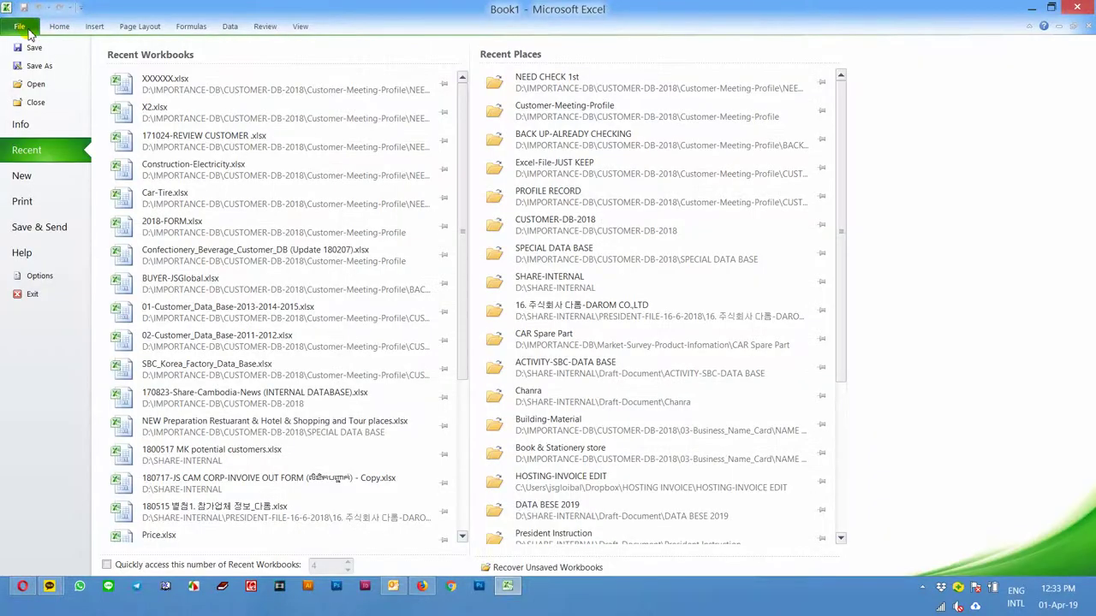
click(71, 28)
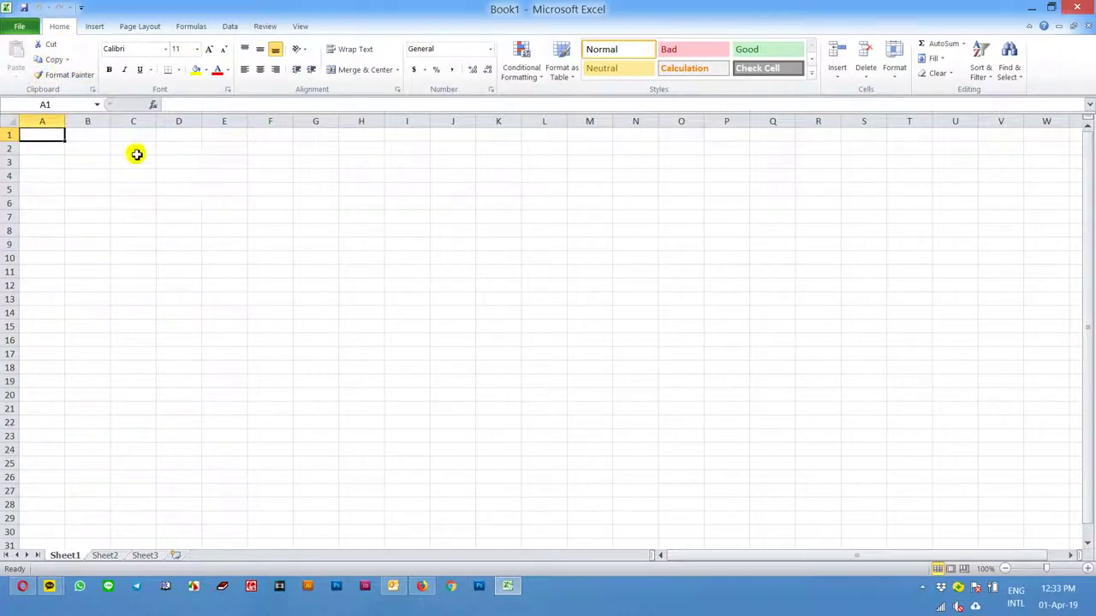
click(284, 192)
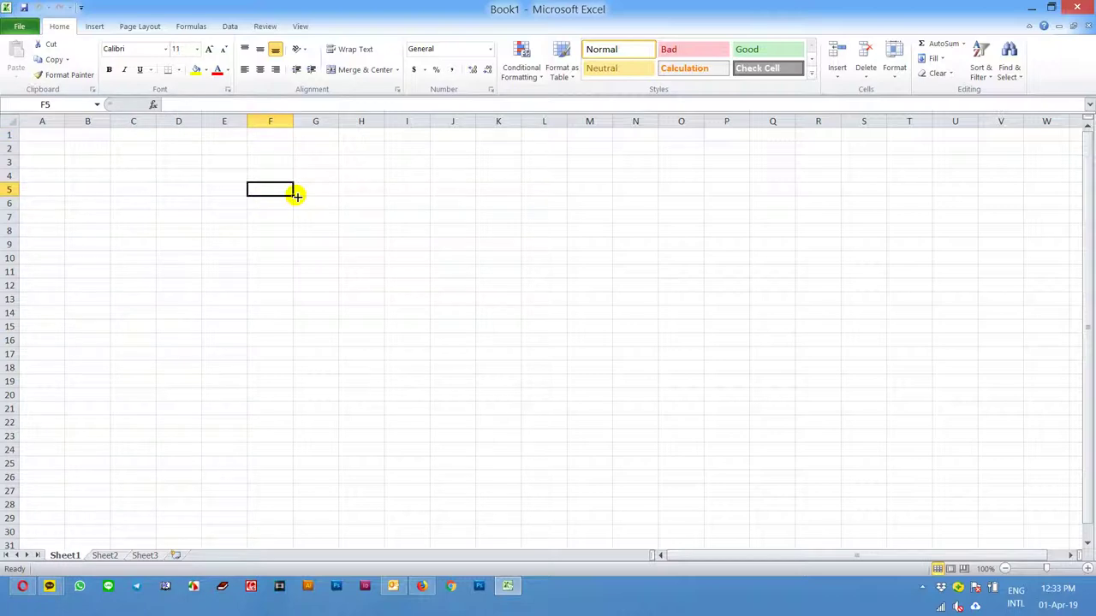
text(HY DOLA)
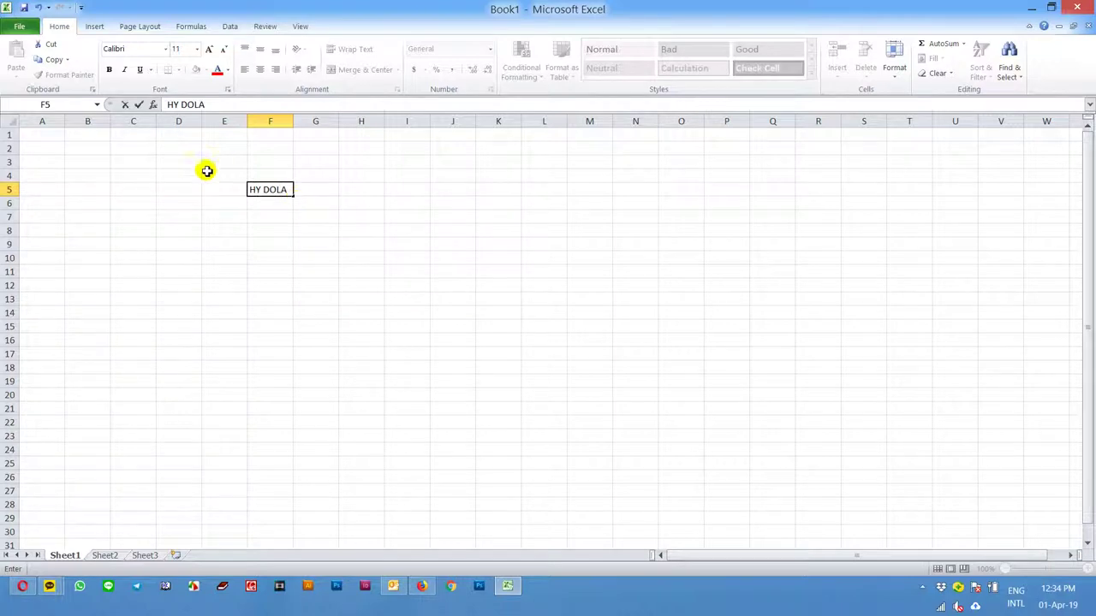
click(284, 228)
click(283, 189)
- Copy HY DOLA from F5 and paste it into J10, L14, F16 and G10
key(ctrl+c)
click(445, 257)
key(ctrl+v)
click(538, 313)
key(ctrl+v)
click(271, 340)
key(ctrl+v)
key(ctrl+v)
click(314, 258)
key(ctrl+v)
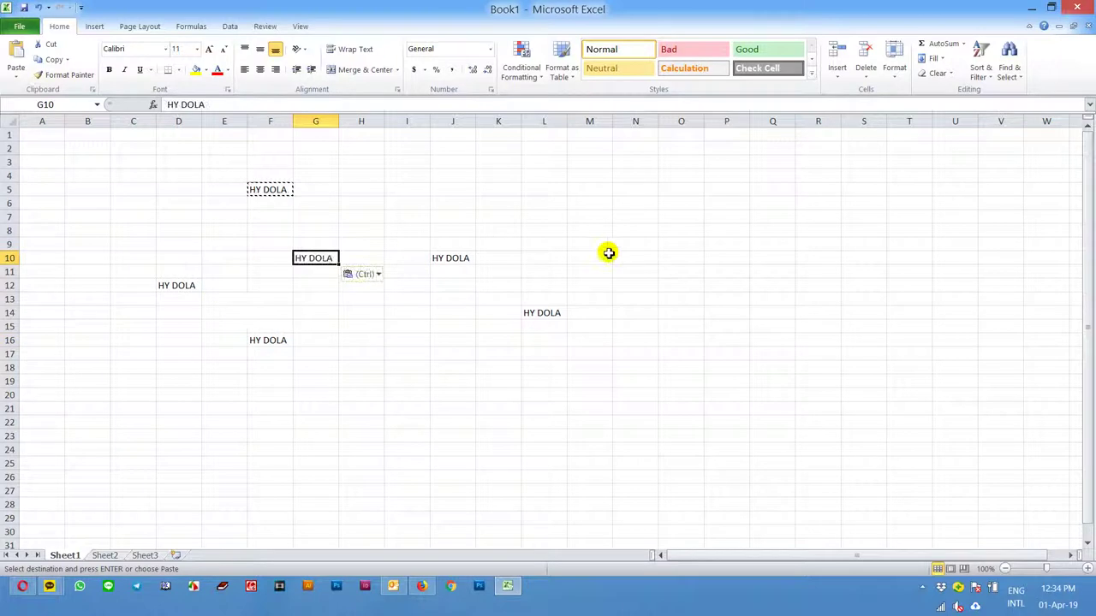
- Fill F5 yellow and D12 light blue
click(281, 189)
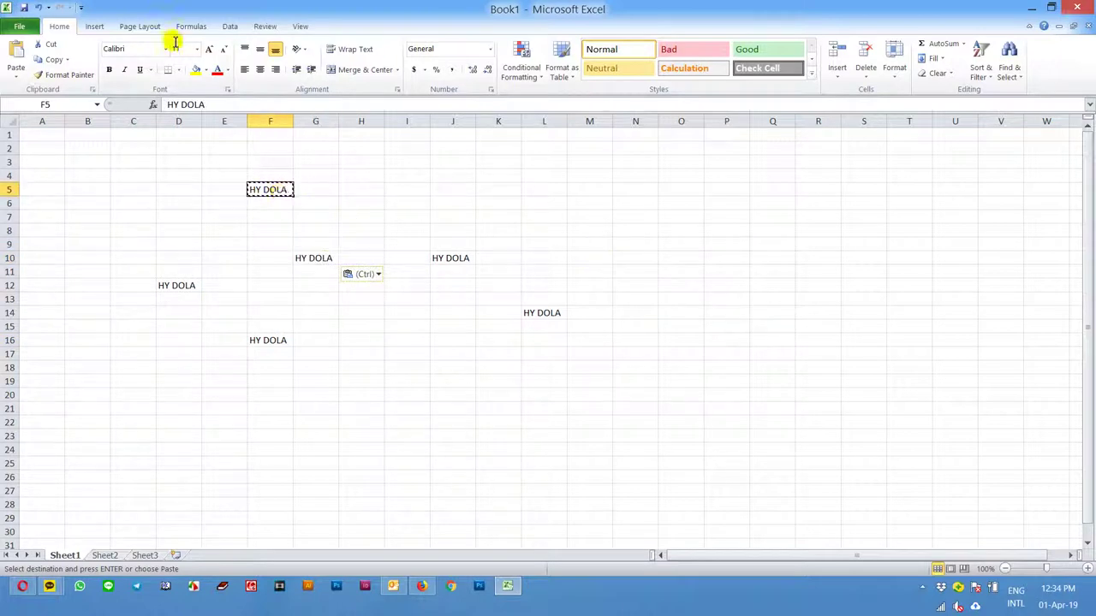
click(196, 70)
click(188, 288)
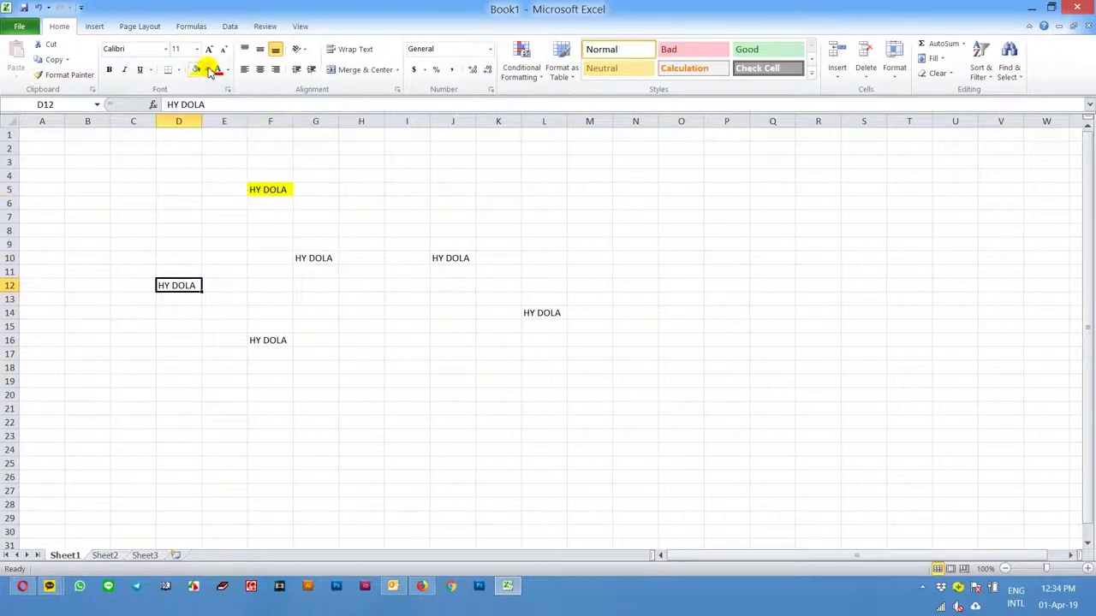
click(206, 70)
click(263, 168)
click(513, 200)
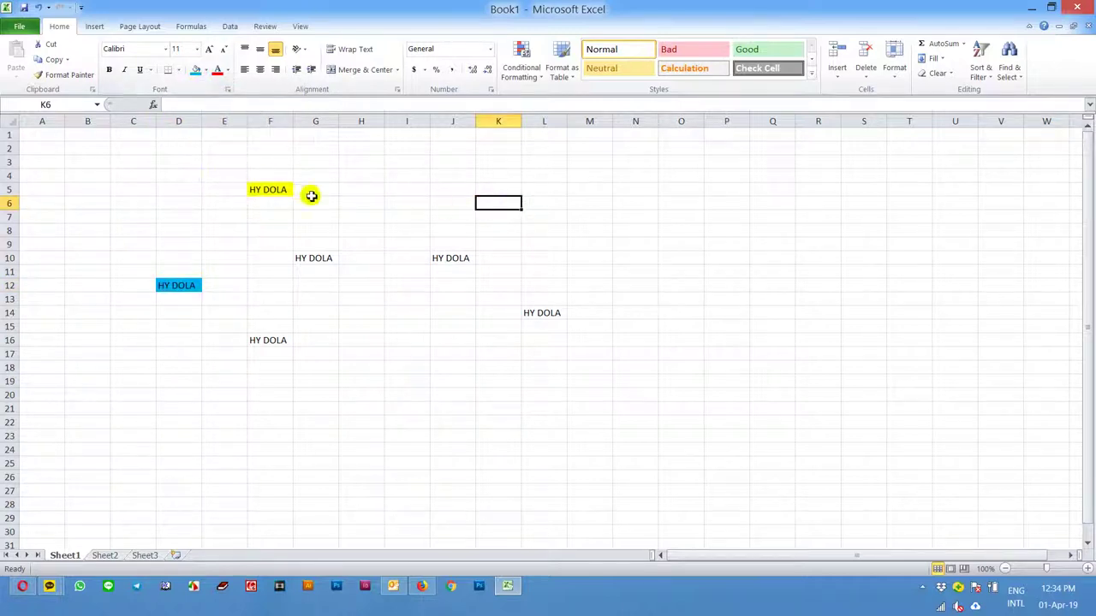
- Use Format Painter to copy F5's yellow fill to J10 and D12's light-blue fill to L14
click(452, 257)
click(281, 189)
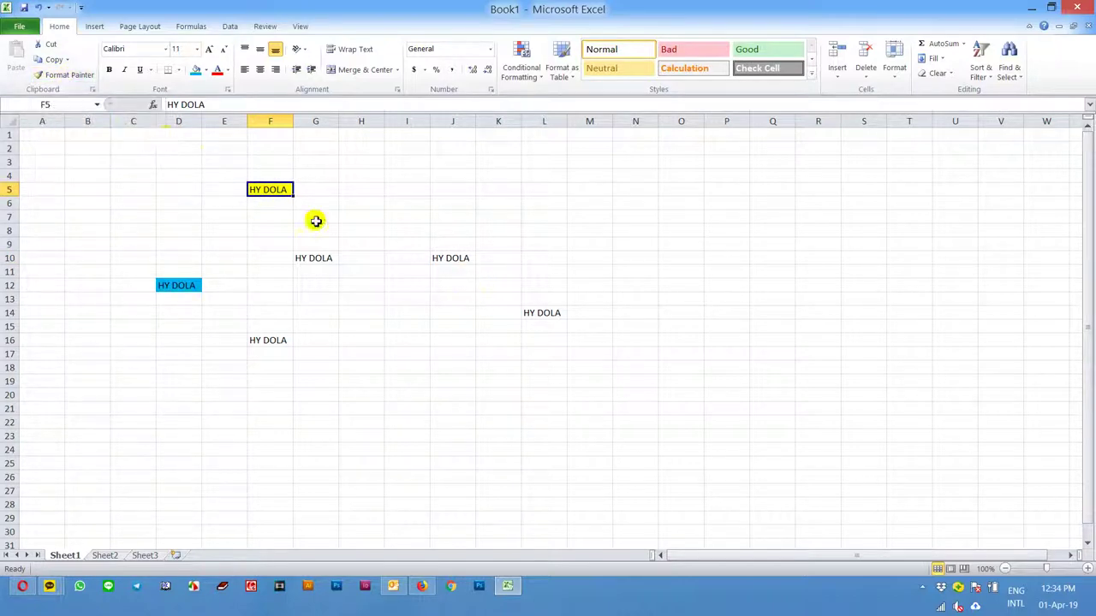
click(67, 76)
click(437, 260)
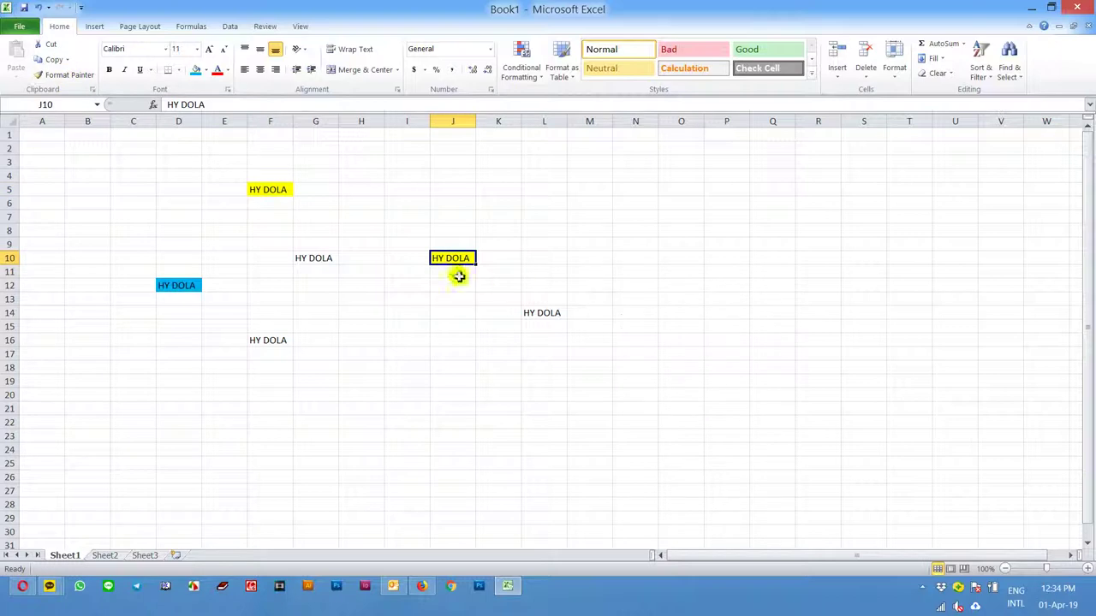
click(185, 284)
click(538, 313)
click(185, 285)
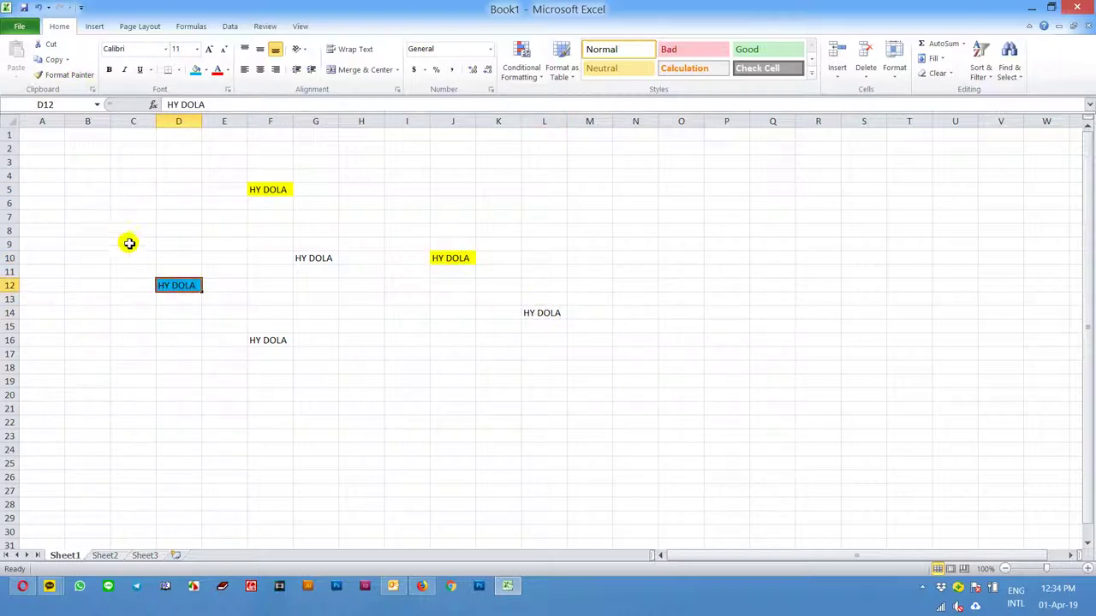
click(64, 75)
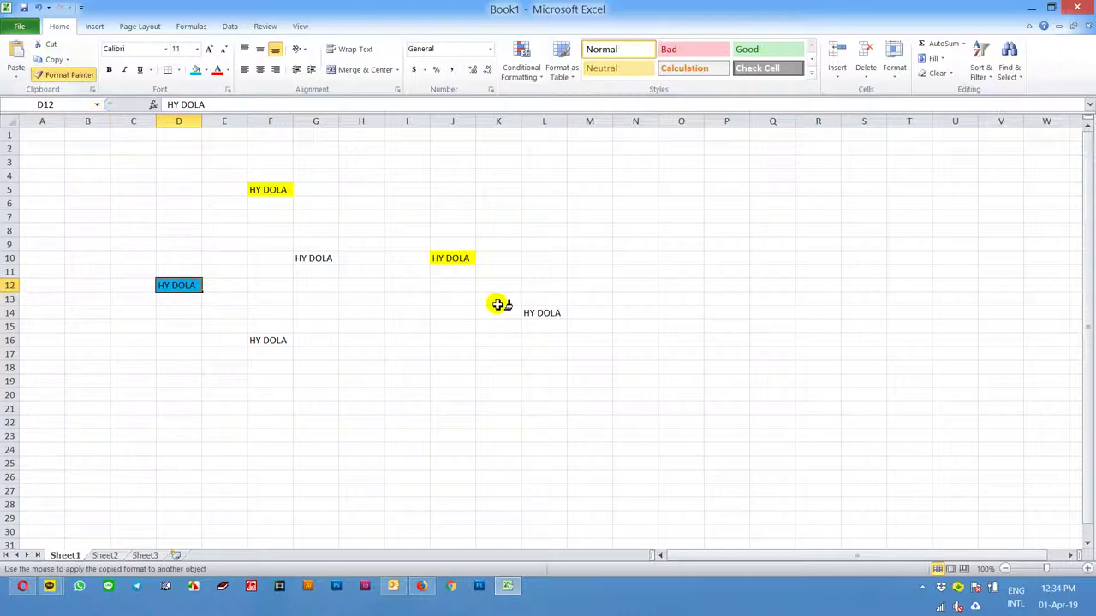
click(544, 314)
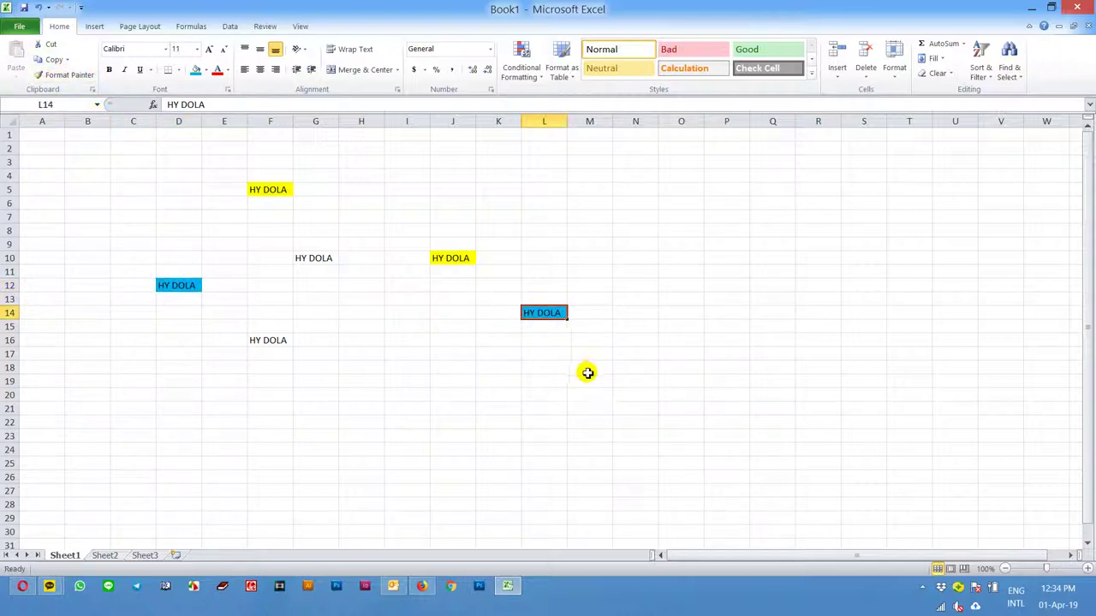
click(285, 192)
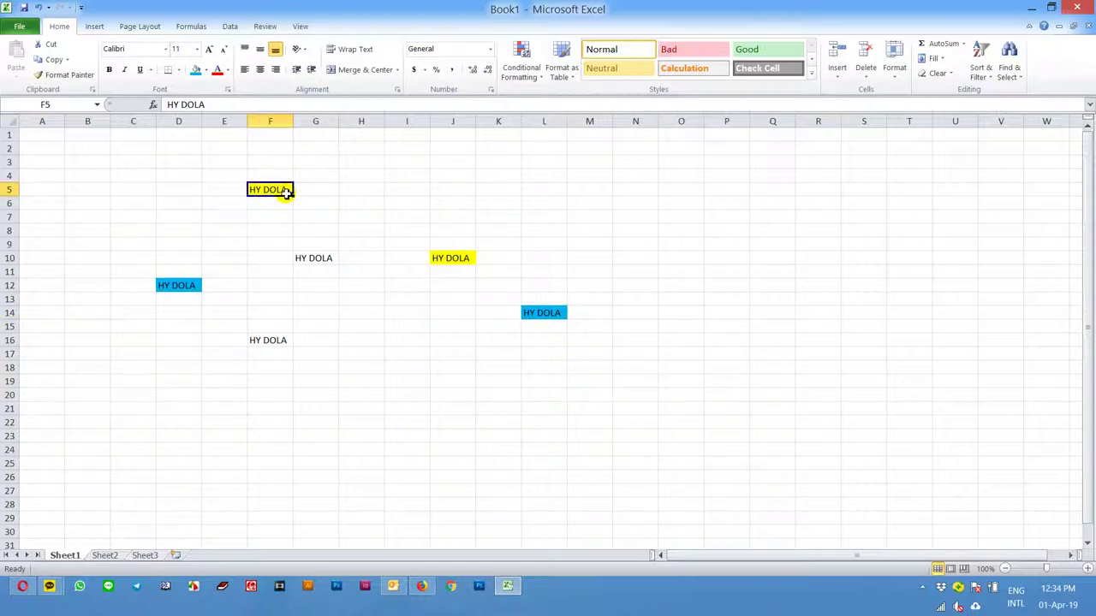
- Make F5 bold, red Adobe Garamond Pro Bold, and autofit column F
click(109, 69)
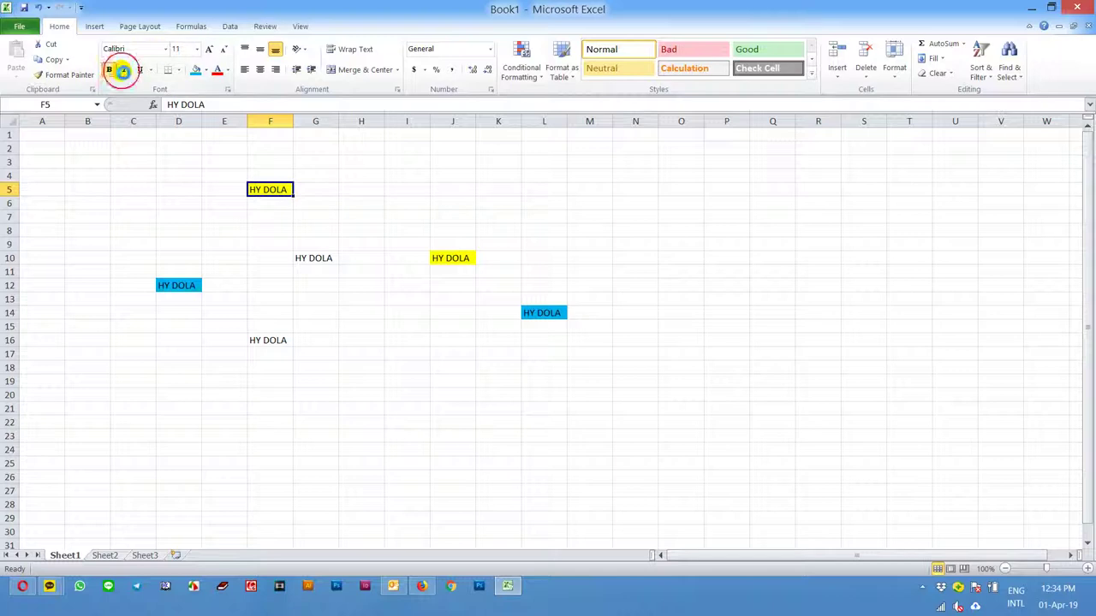
click(165, 48)
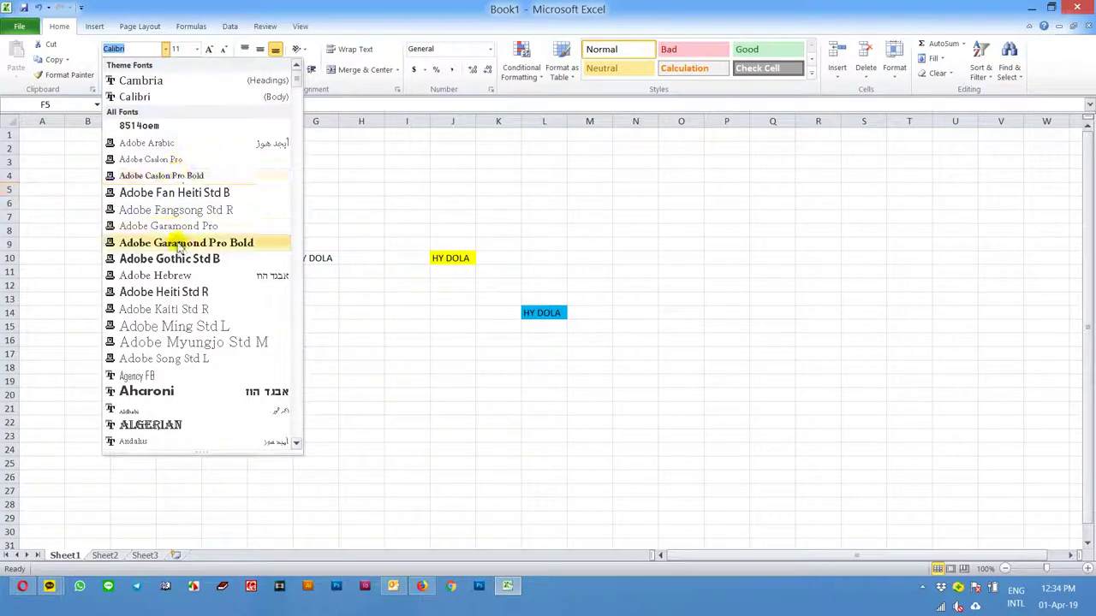
click(176, 243)
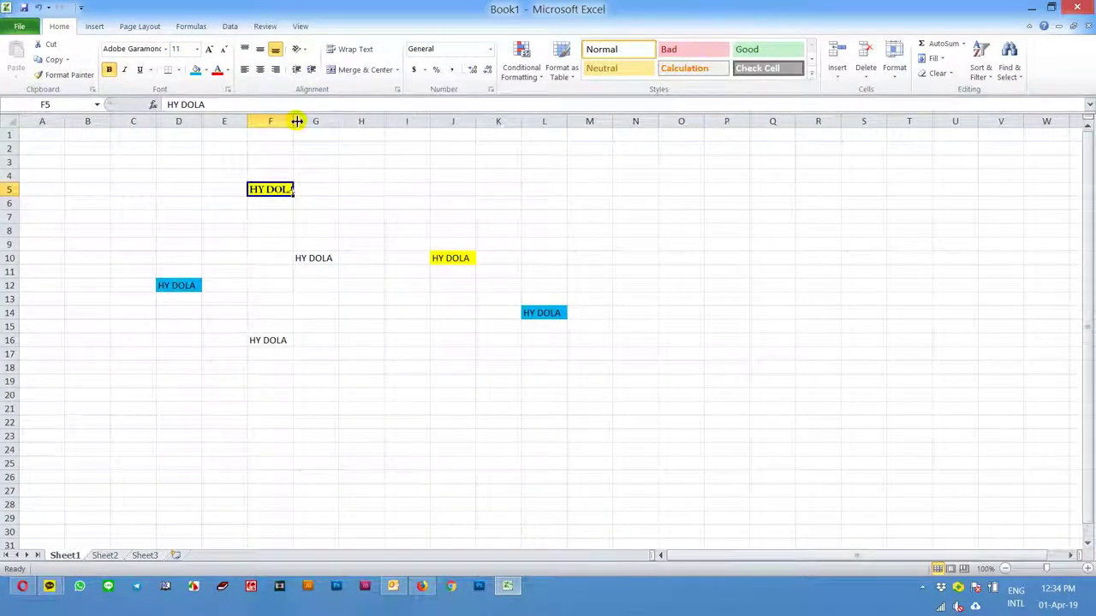
double_click(297, 121)
click(218, 69)
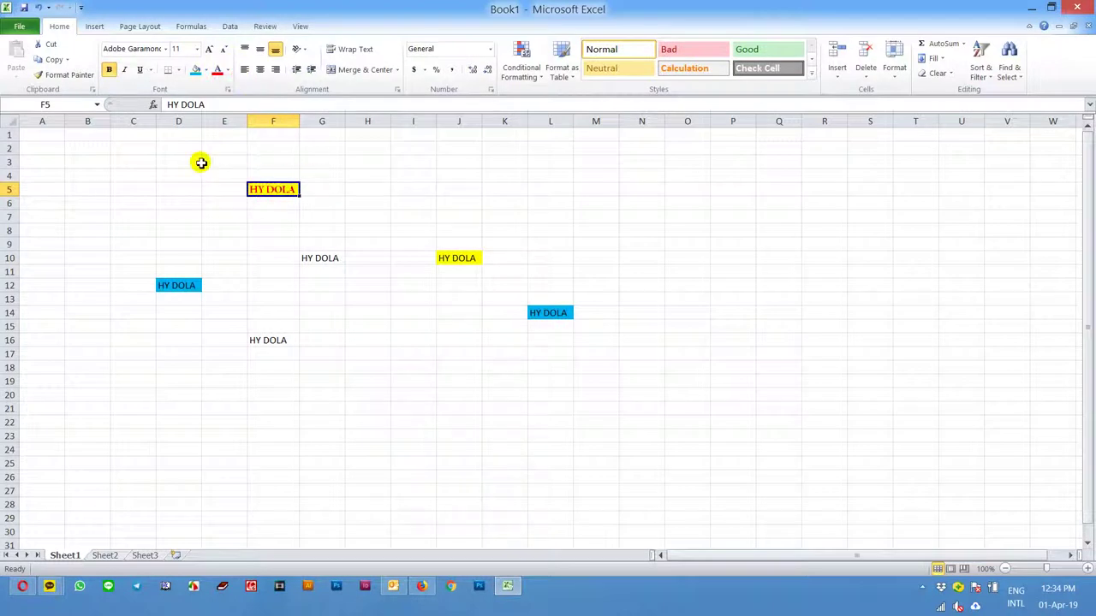
- Copy F5's formatting onto L14 and widen column L to fit it
click(73, 77)
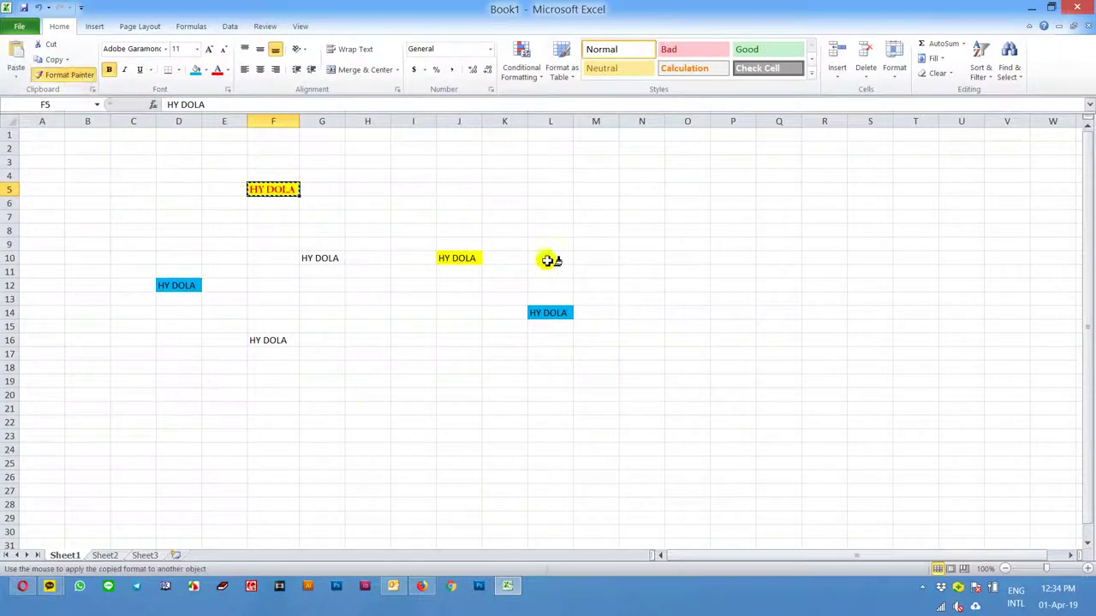
click(537, 317)
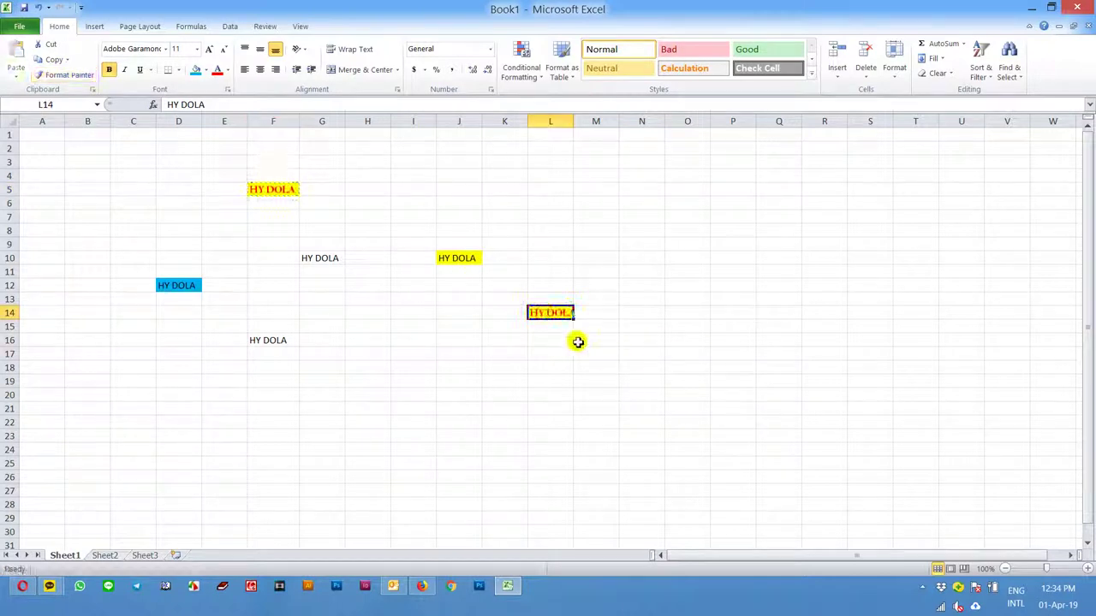
click(292, 187)
click(561, 313)
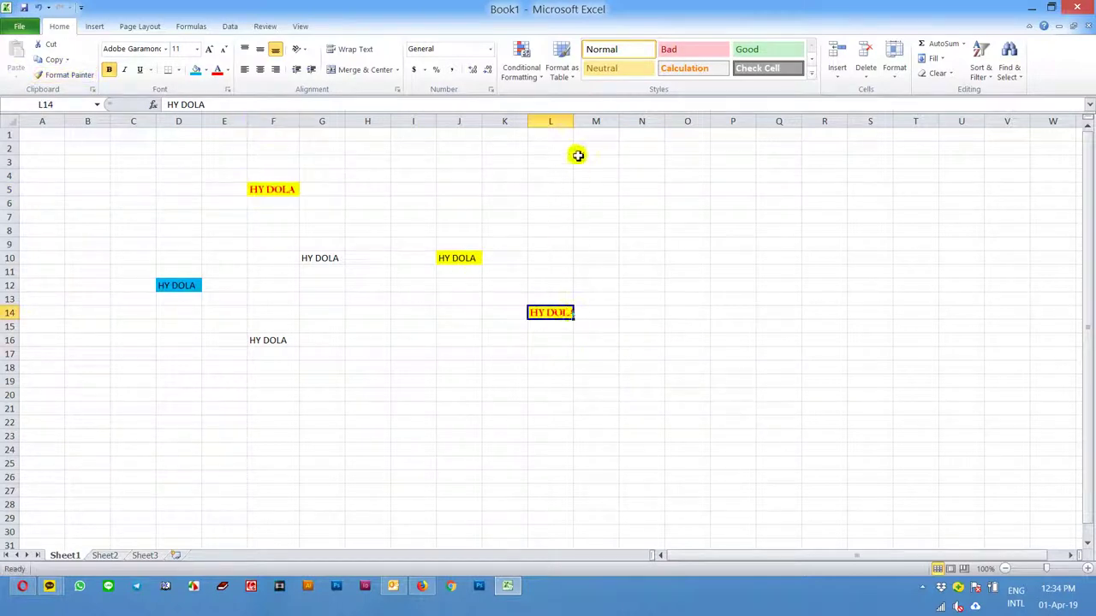
drag(573, 126, 585, 121)
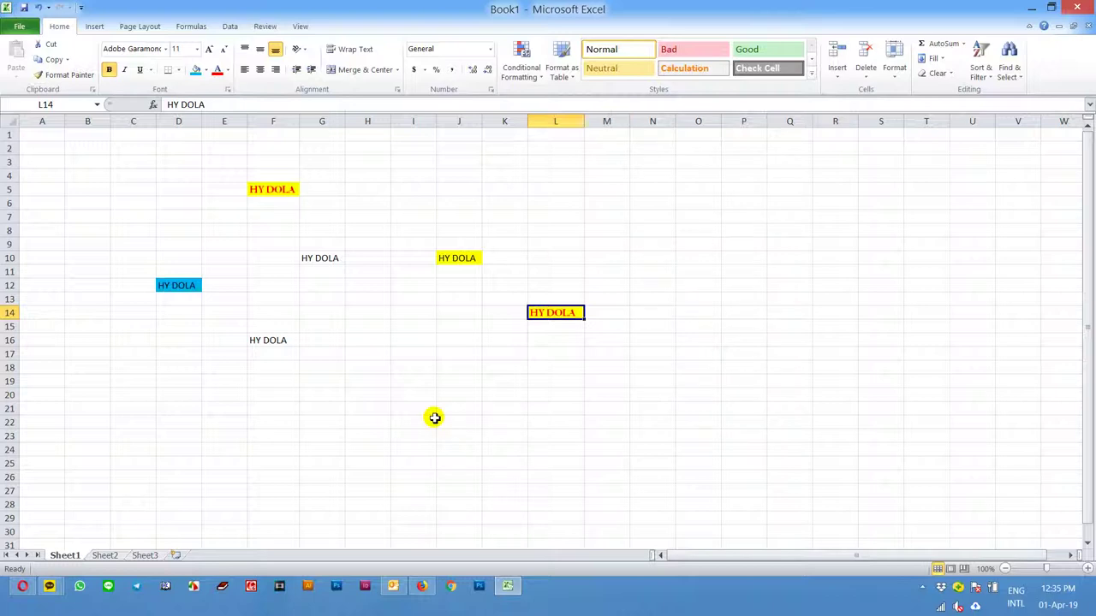
- Make row 10 much taller and column G considerably wider
click(338, 154)
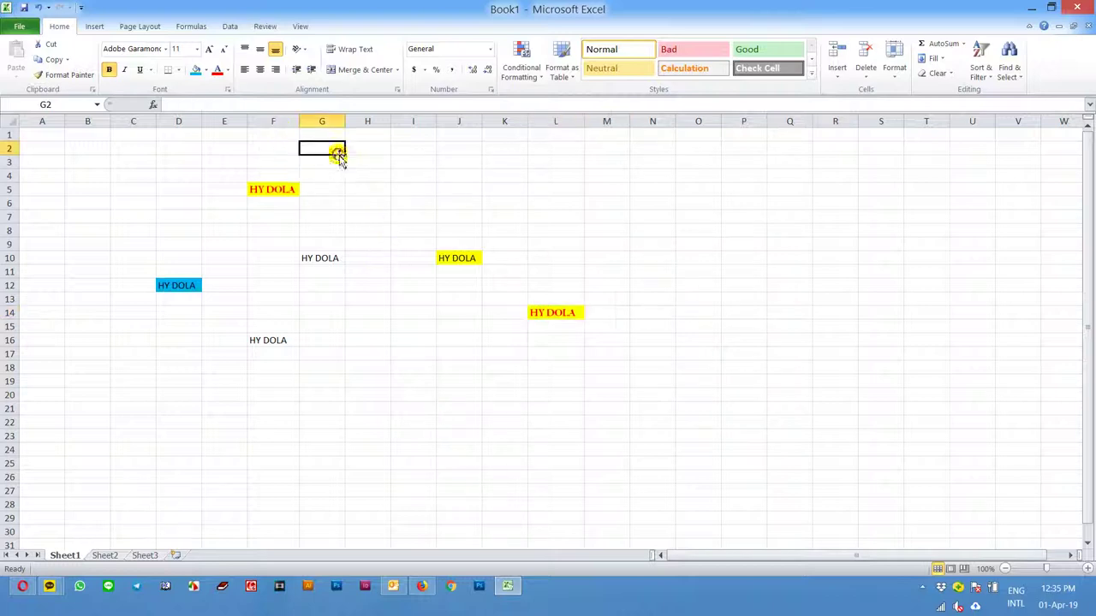
click(420, 184)
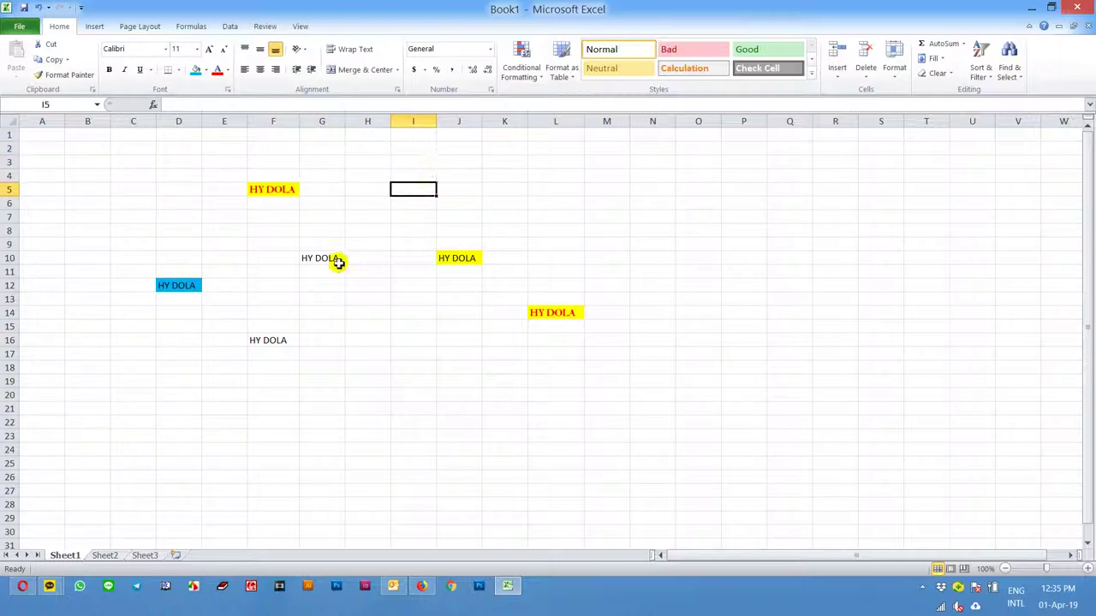
click(12, 258)
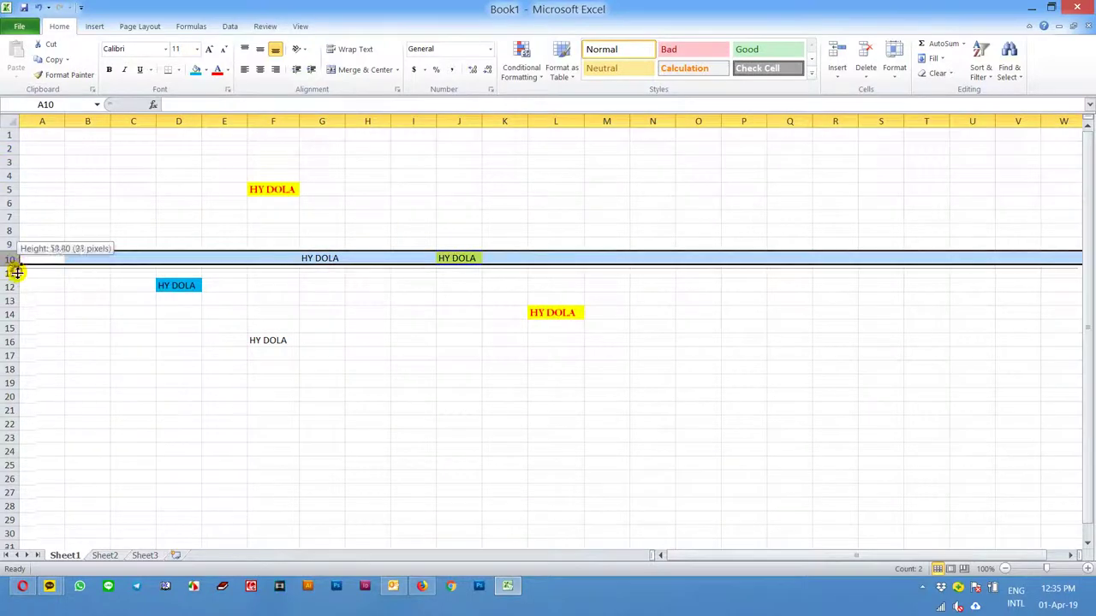
drag(19, 265, 19, 316)
drag(344, 121, 426, 137)
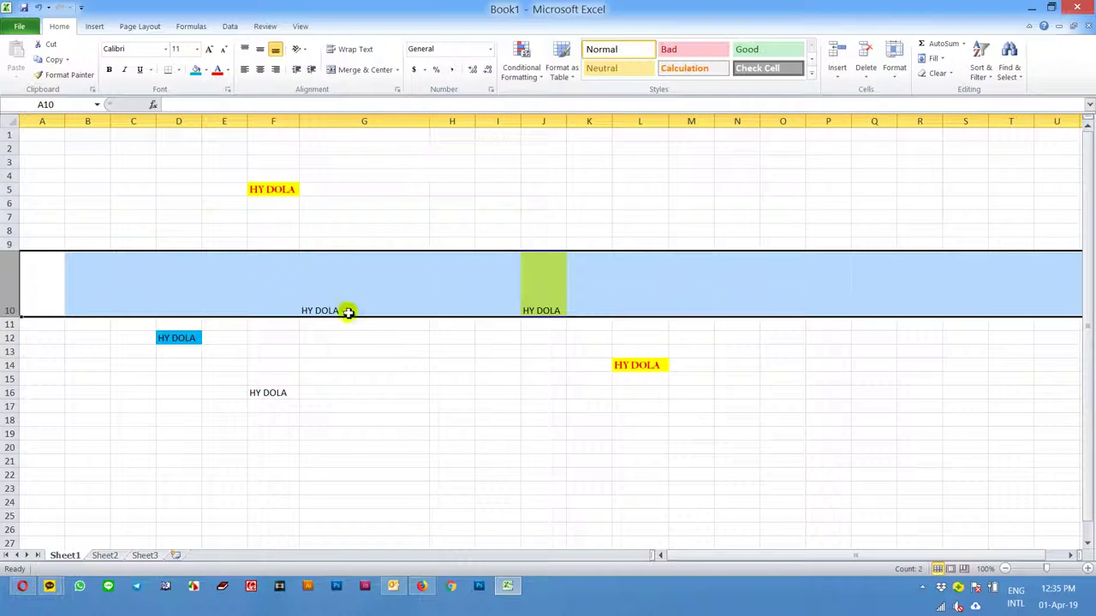
click(350, 311)
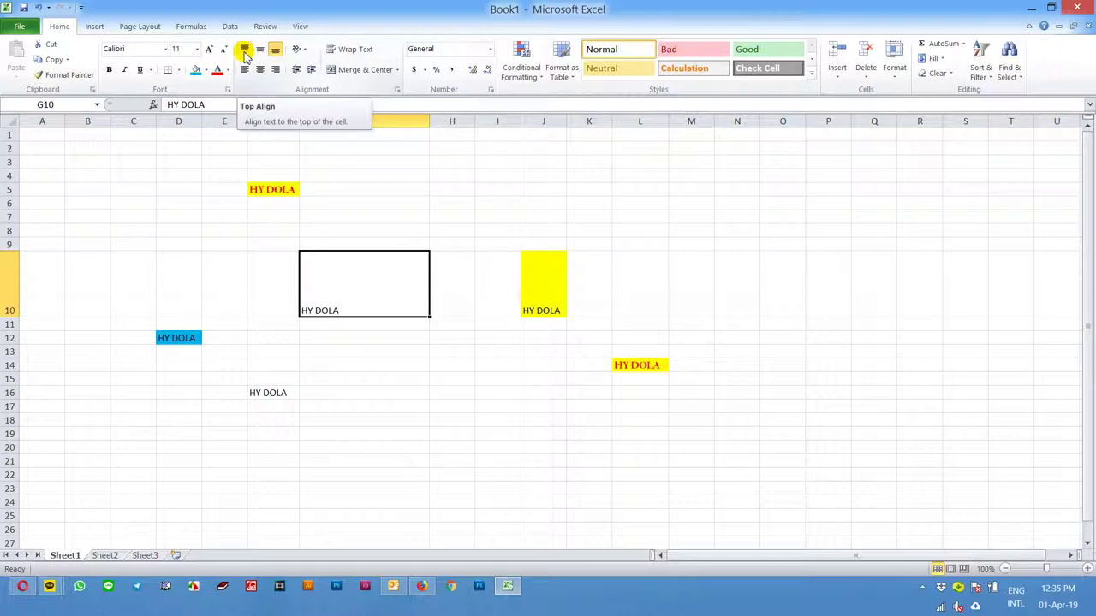
- Try each alignment on G10, finishing with Center and Middle Align
click(246, 55)
click(258, 51)
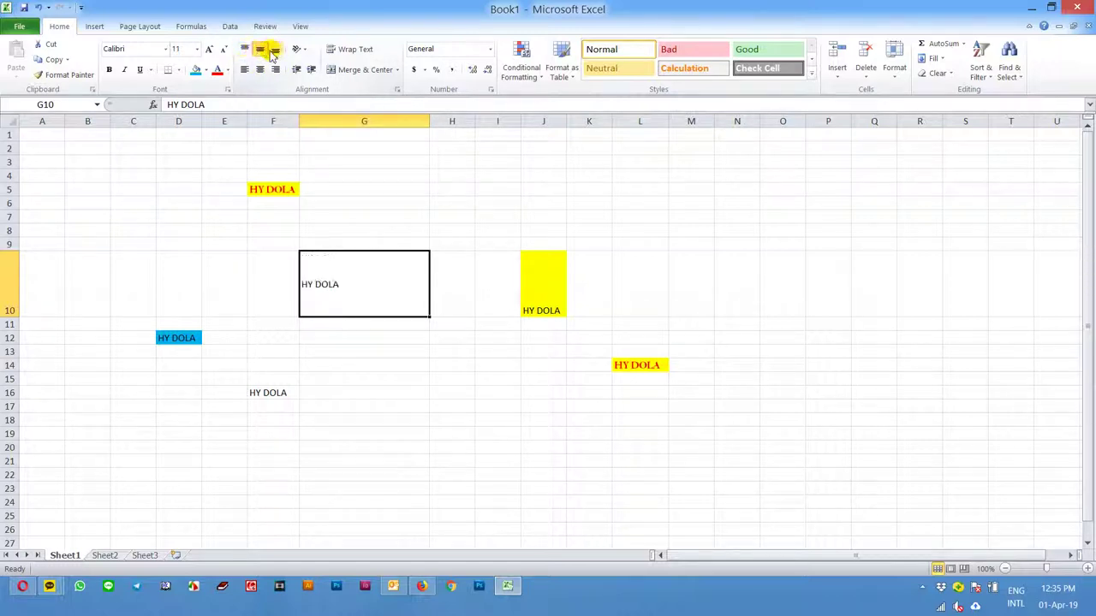
click(276, 53)
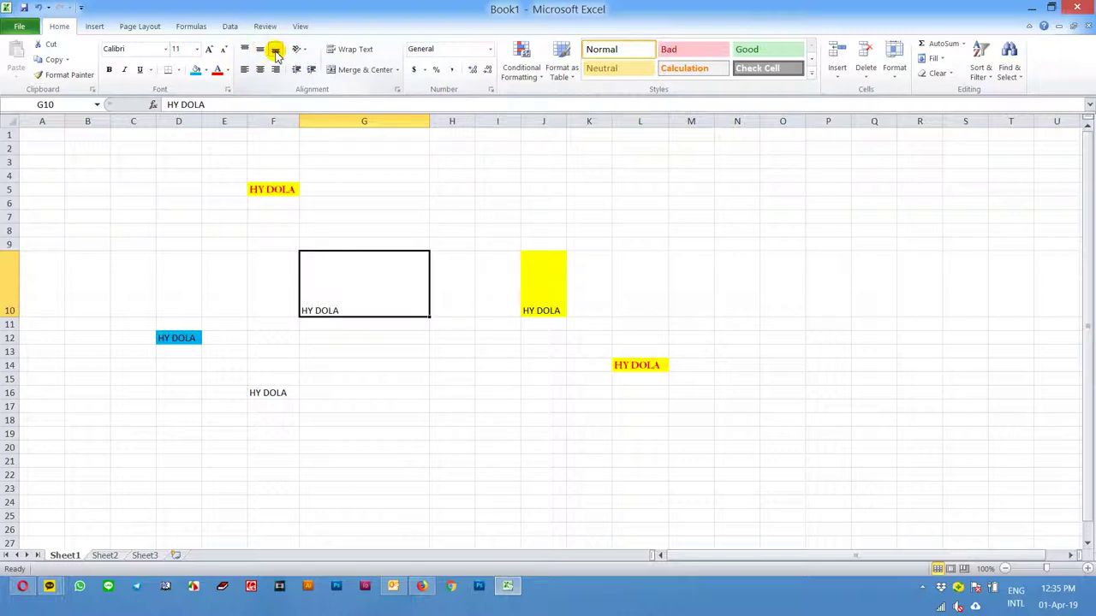
click(259, 69)
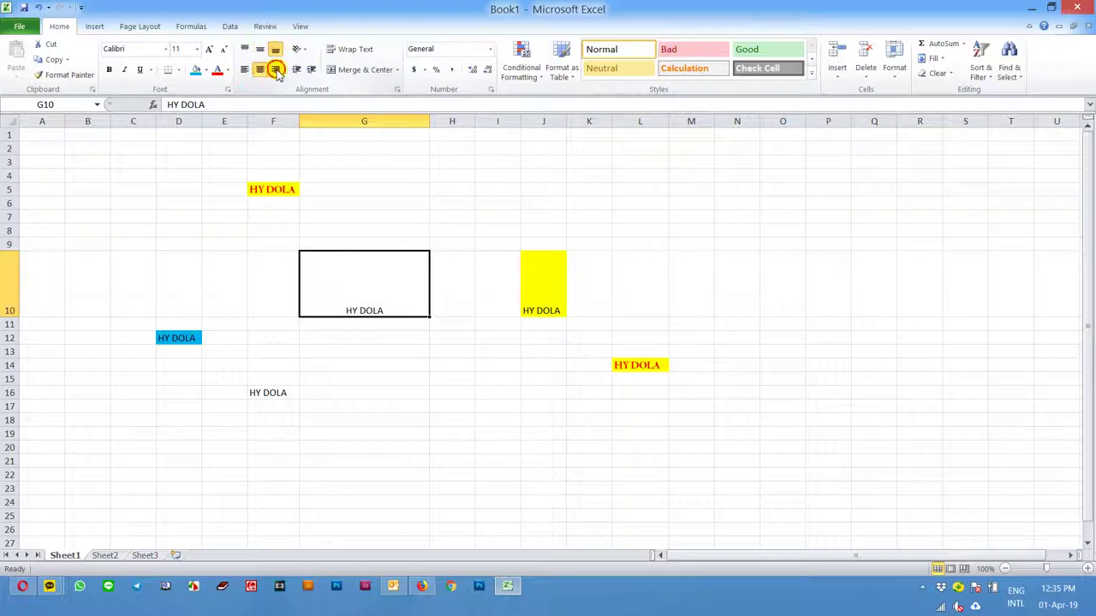
click(277, 70)
click(259, 70)
click(244, 70)
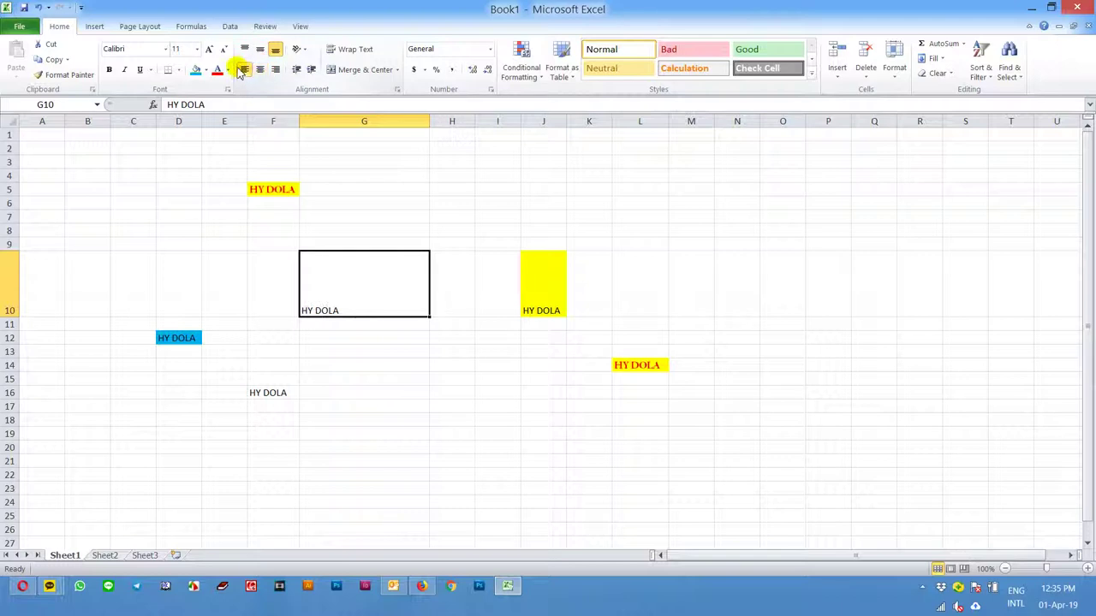
click(259, 70)
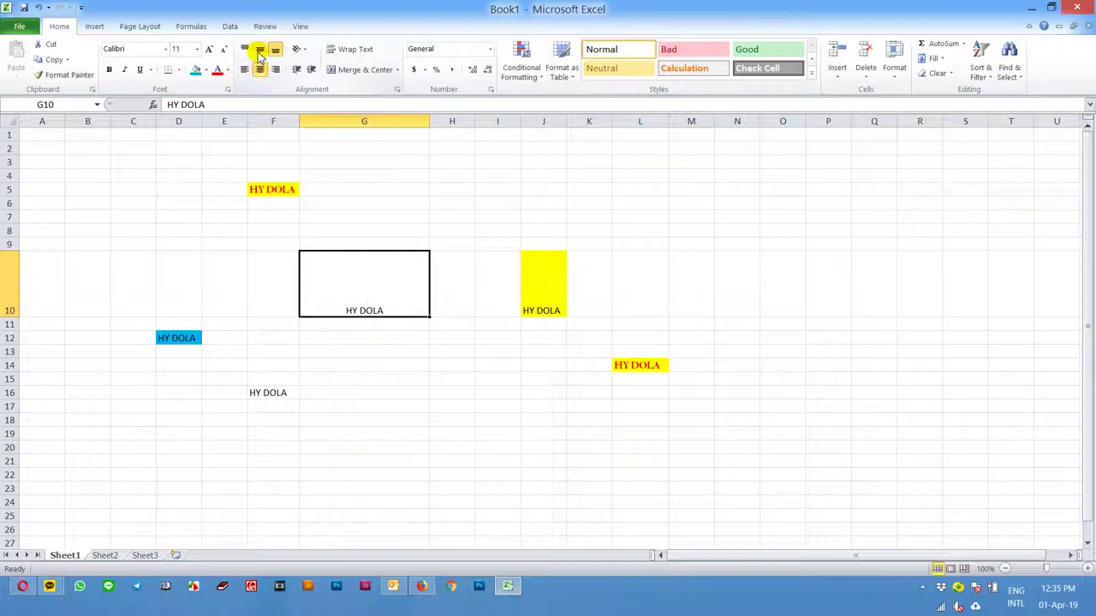
click(259, 52)
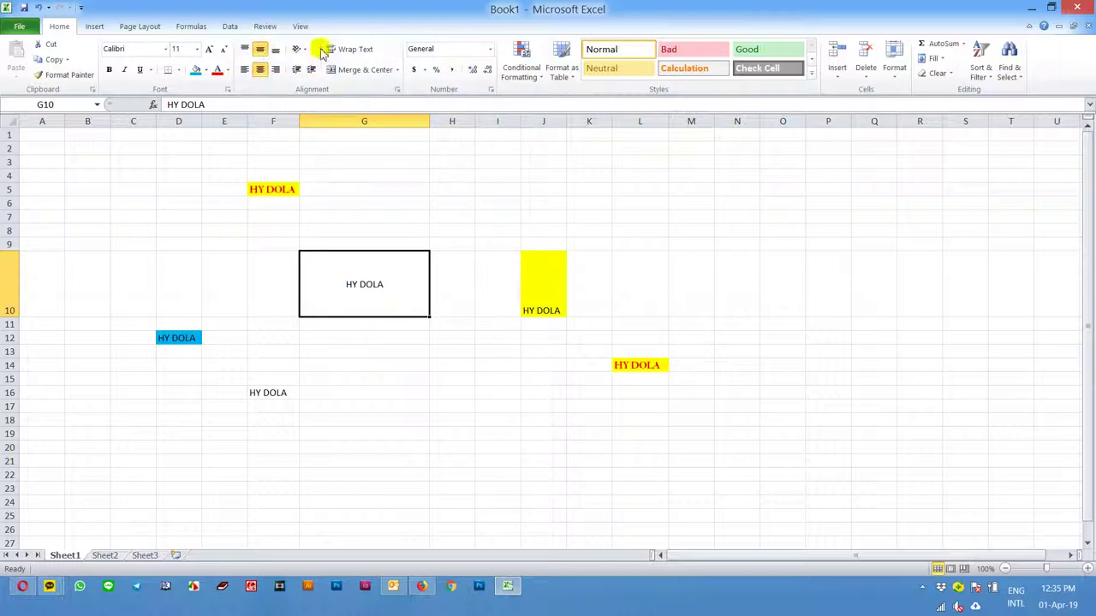
- Try counterclockwise, clockwise, vertical and Rotate Up on G10, end with Rotate Down, then open alignment settings
click(301, 49)
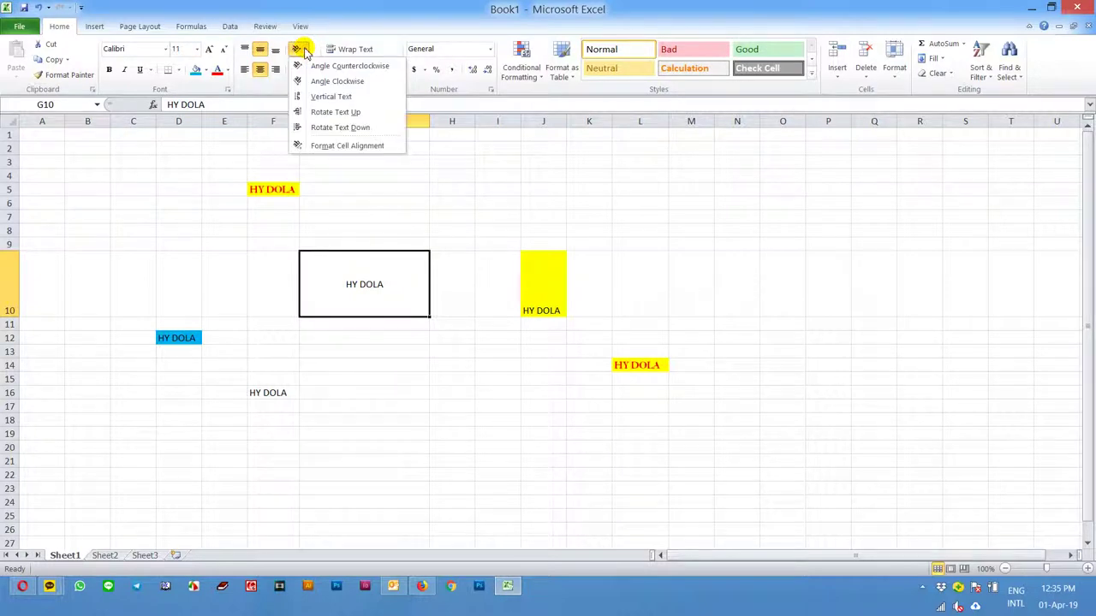
click(307, 68)
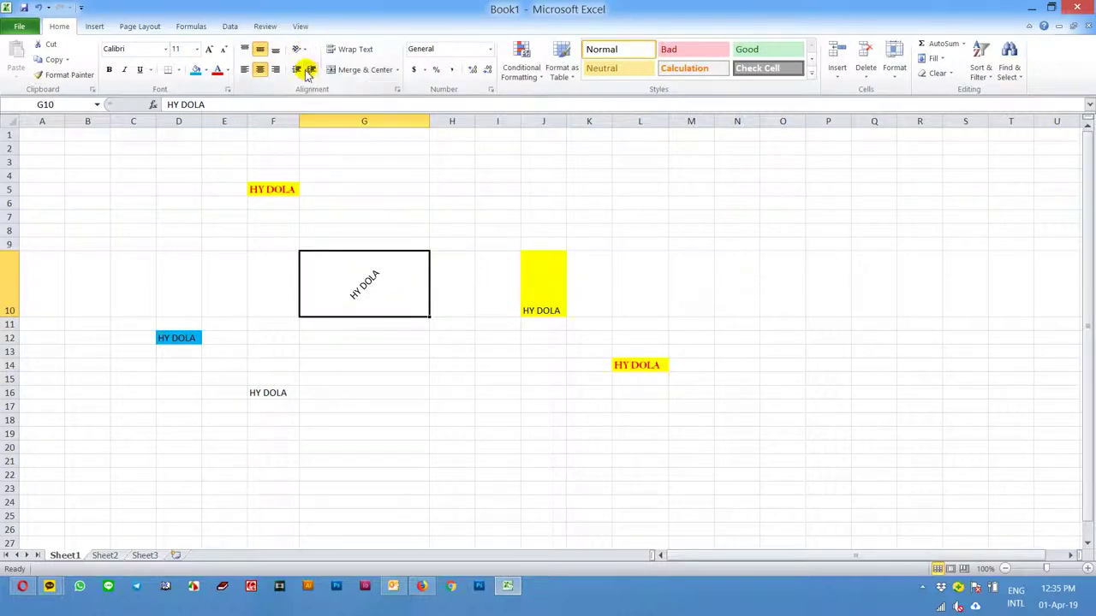
click(300, 50)
click(325, 80)
click(300, 50)
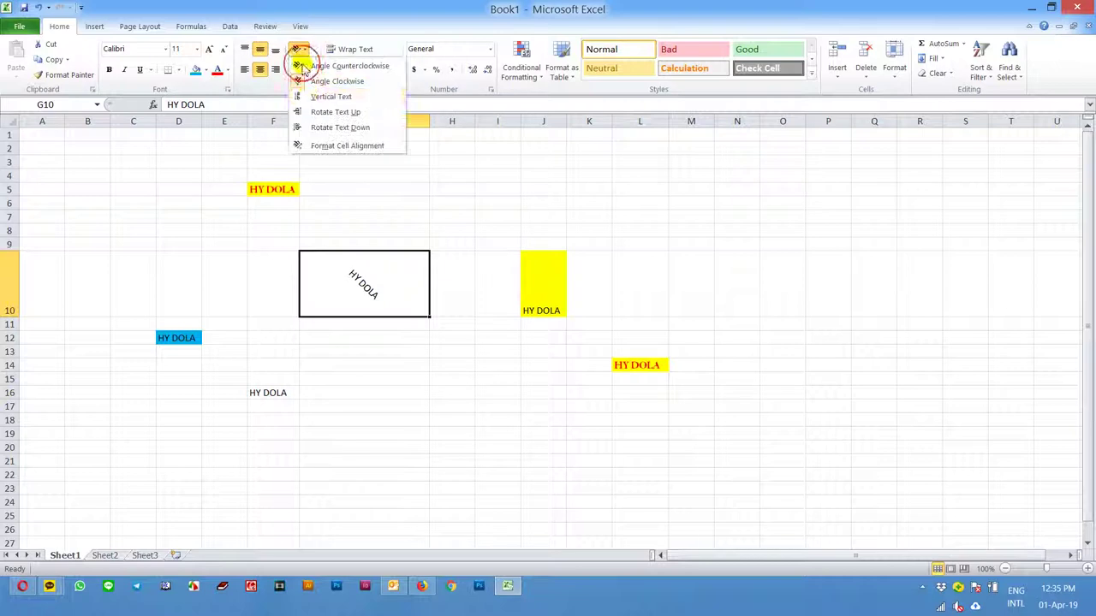
click(317, 97)
click(298, 49)
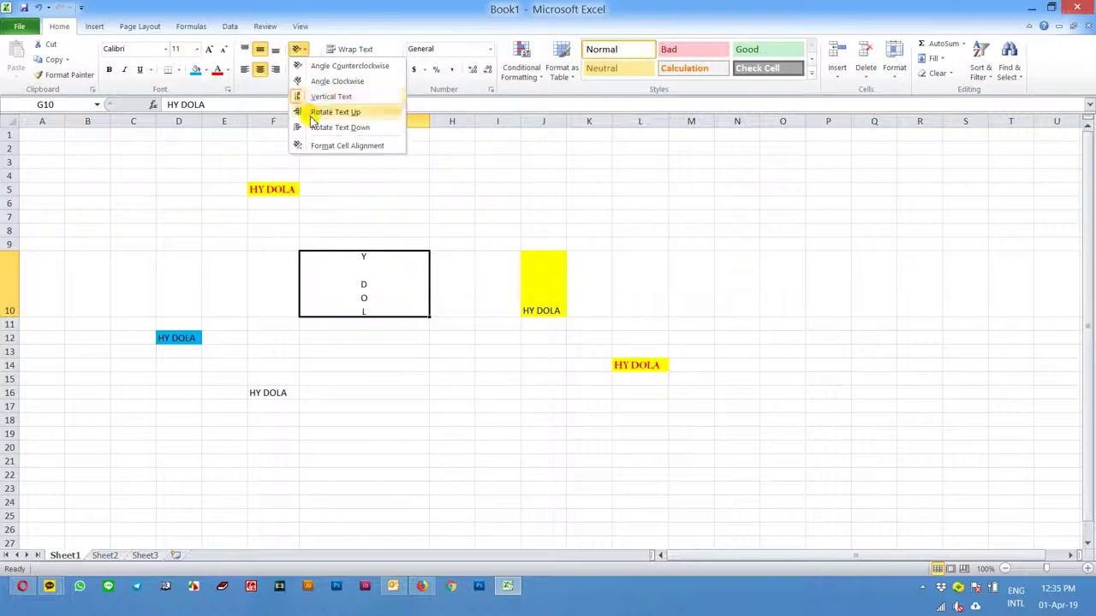
click(312, 120)
click(298, 50)
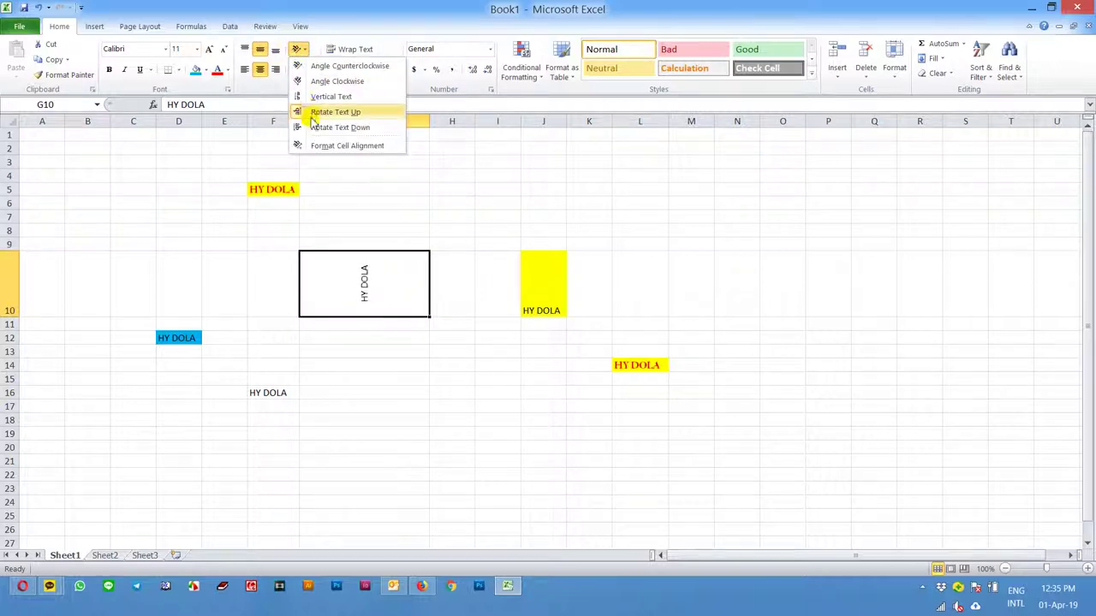
click(319, 126)
click(298, 50)
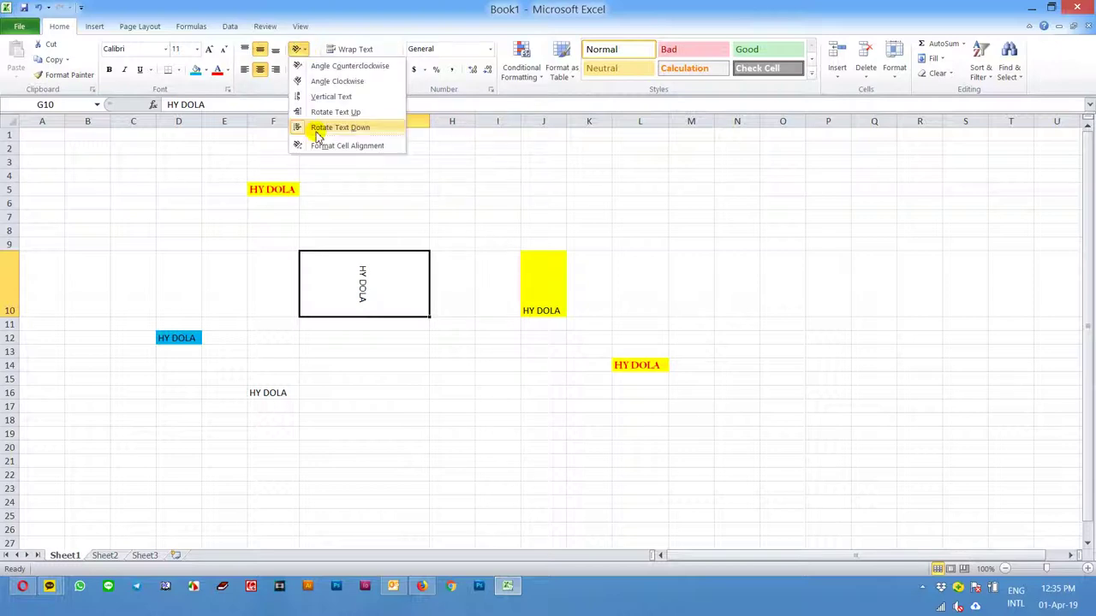
click(318, 145)
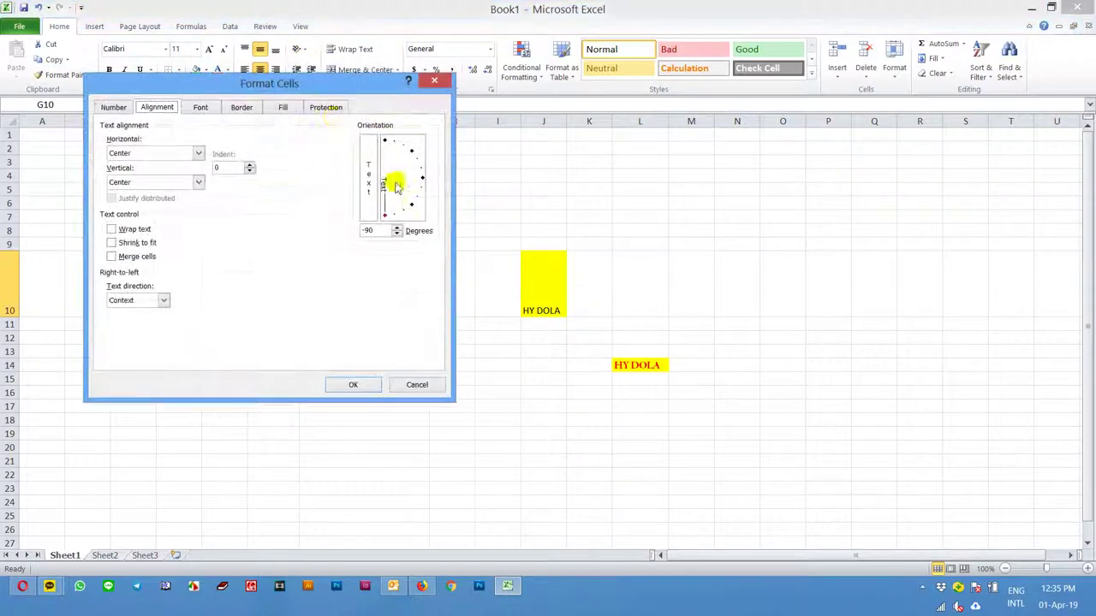
- Set a custom upward text angle for G10 in Format Cells
click(326, 106)
click(157, 107)
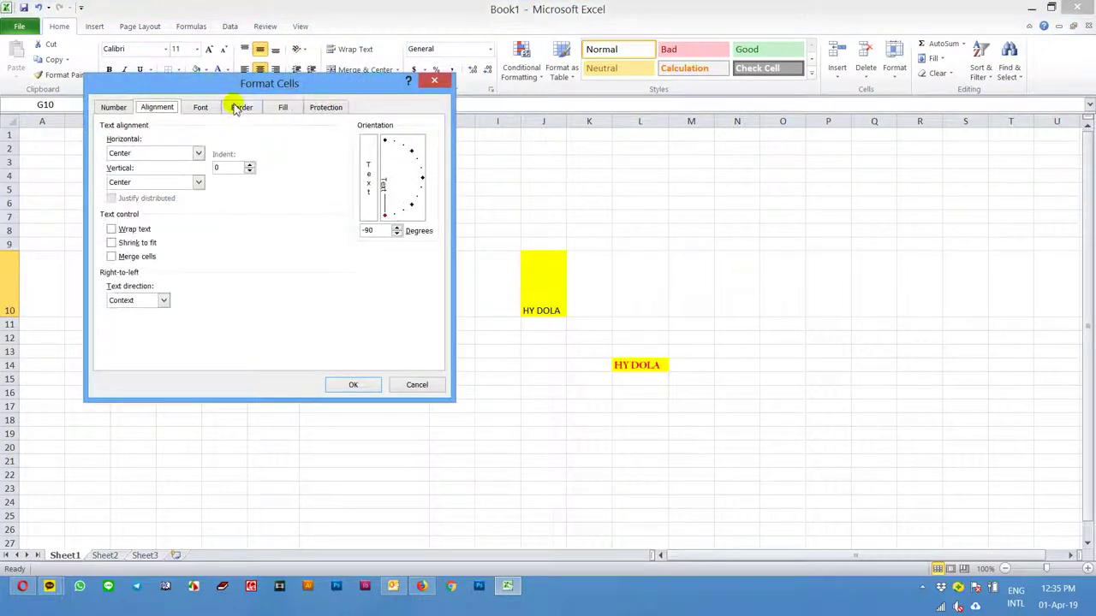
drag(237, 90, 729, 269)
mouse_move(875, 394)
mouse_down()
mouse_move(896, 298)
mouse_move(965, 316)
mouse_up()
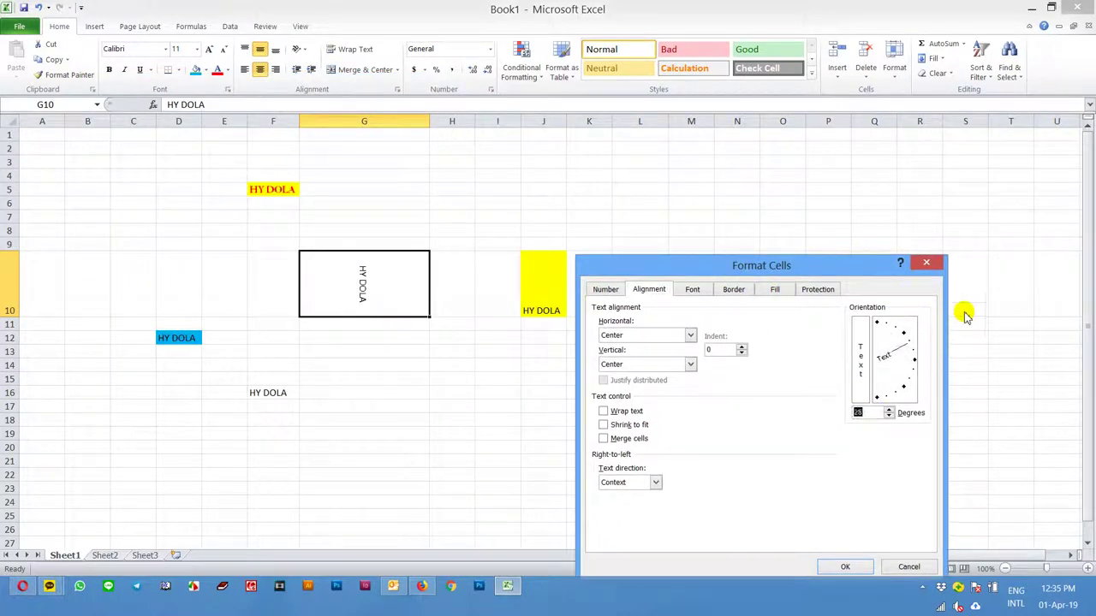
click(844, 567)
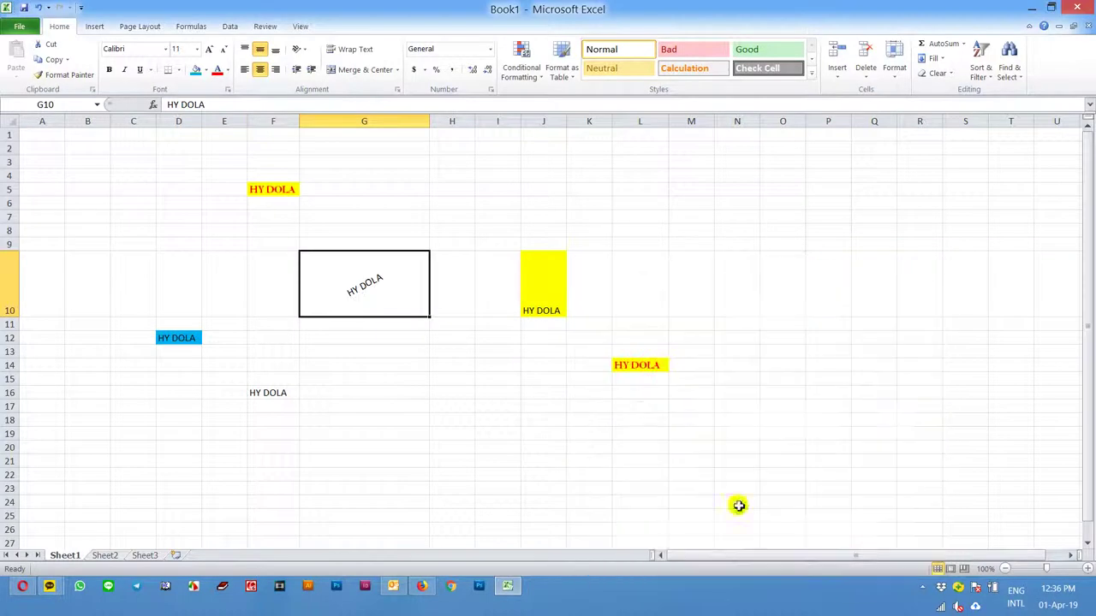
- Try vertical, clockwise and counterclockwise orientations, then apply a steeper custom angle to G10
click(296, 49)
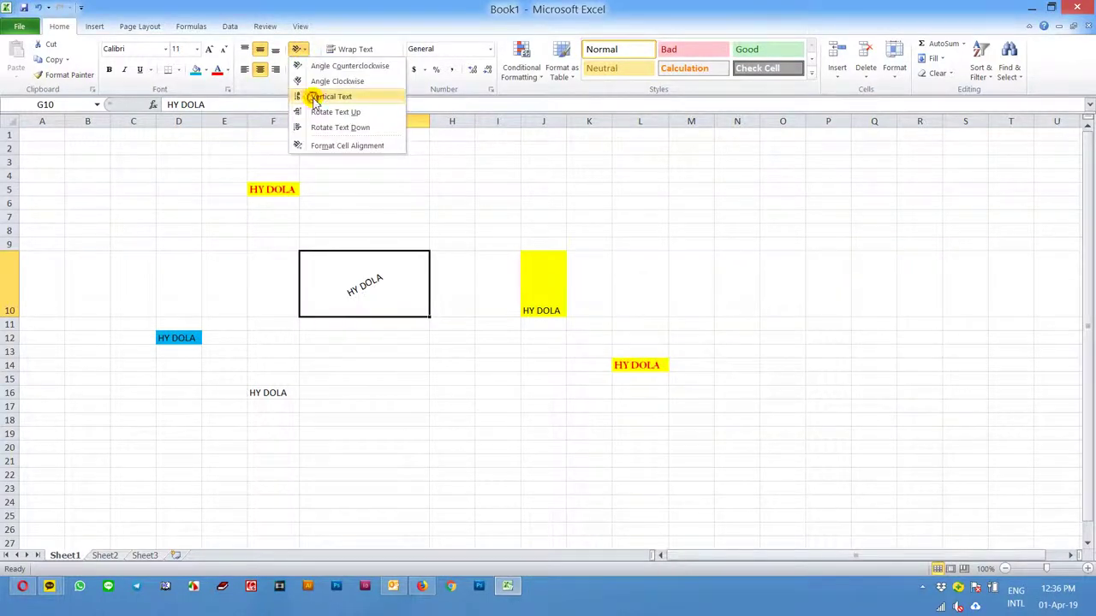
click(314, 92)
click(301, 50)
click(309, 81)
click(304, 53)
click(310, 66)
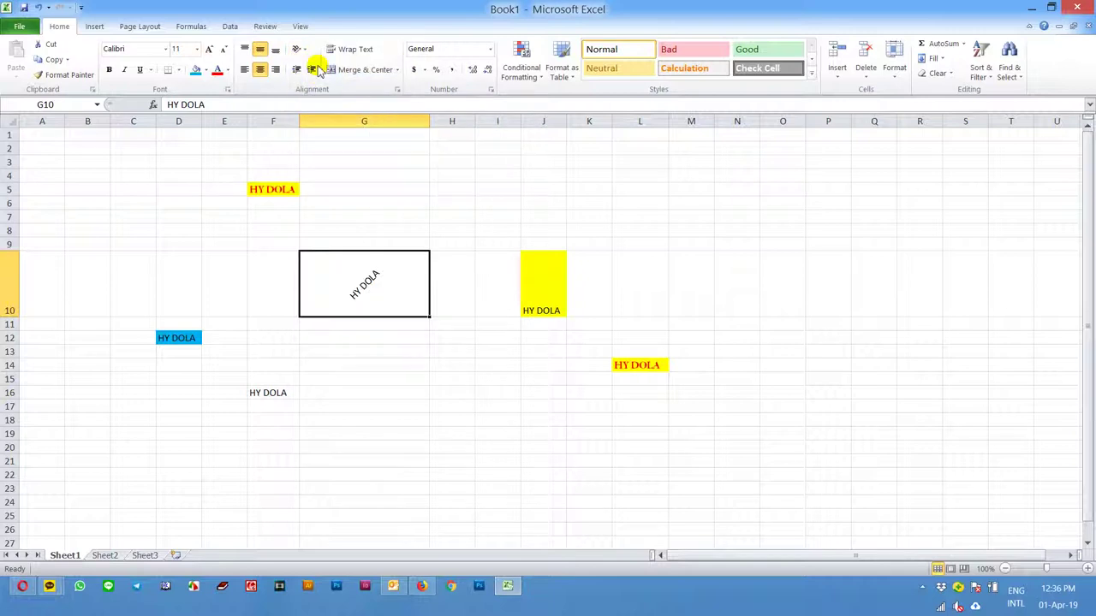
click(302, 49)
click(332, 148)
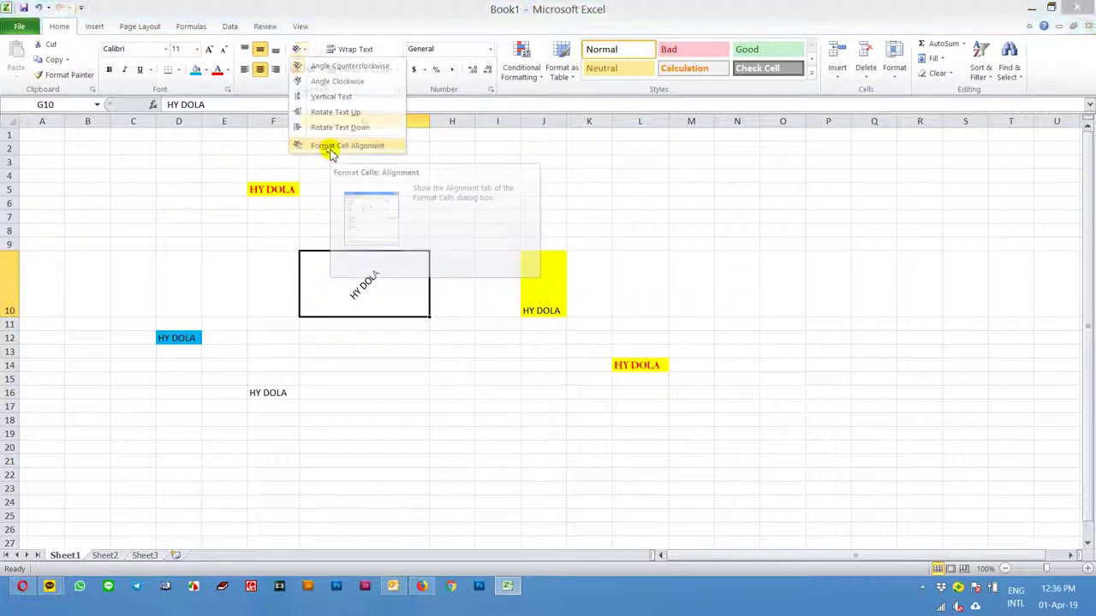
drag(897, 330, 893, 318)
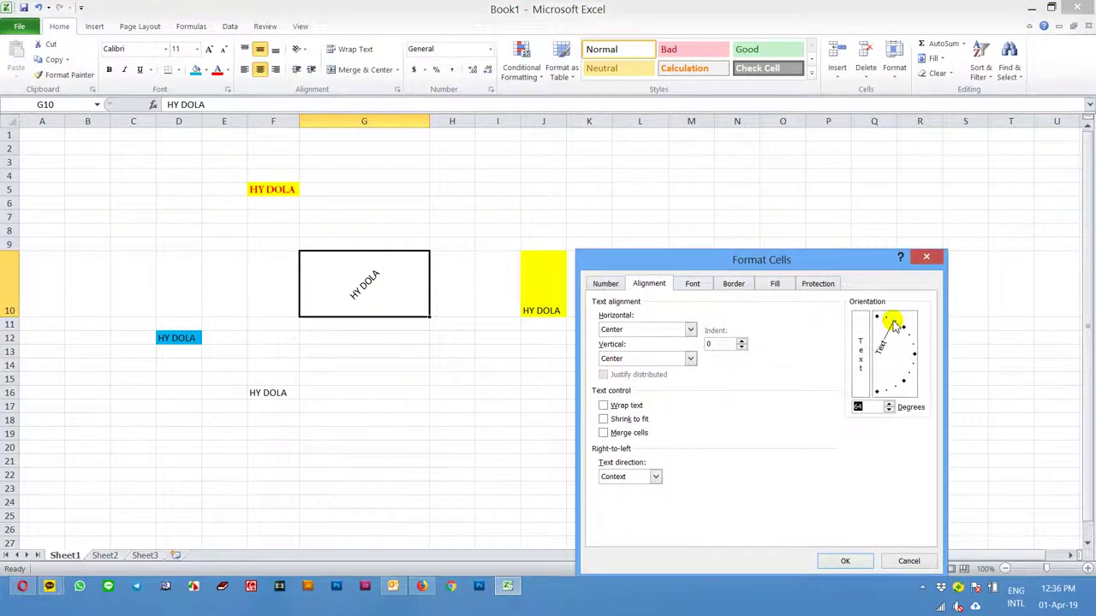
click(860, 561)
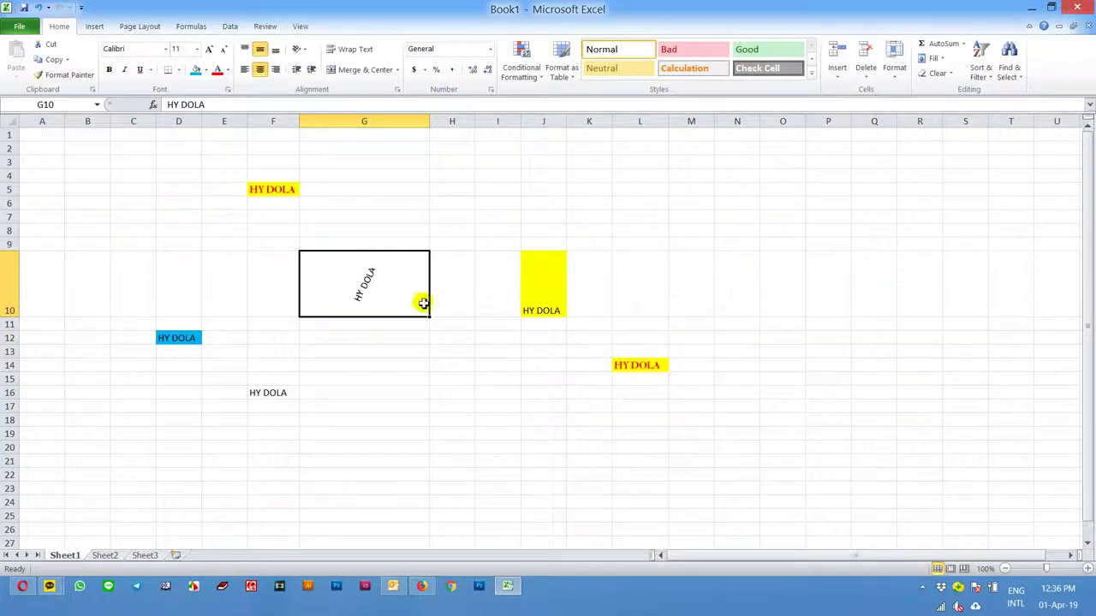
- Narrow column G and rotate G10's text to read top to bottom
drag(430, 122, 354, 131)
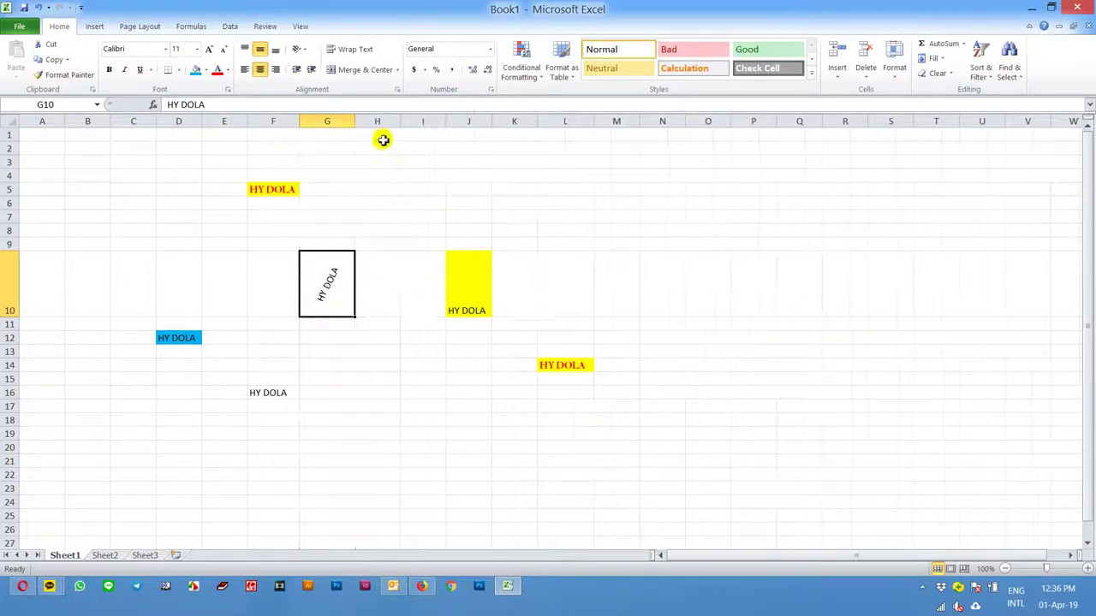
click(296, 49)
click(310, 67)
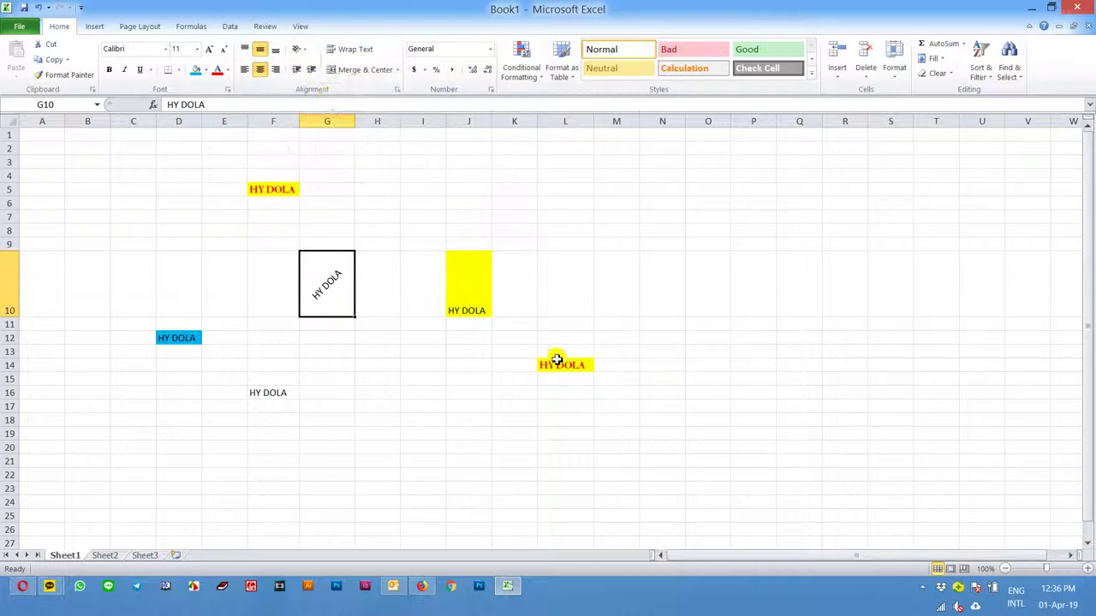
click(299, 49)
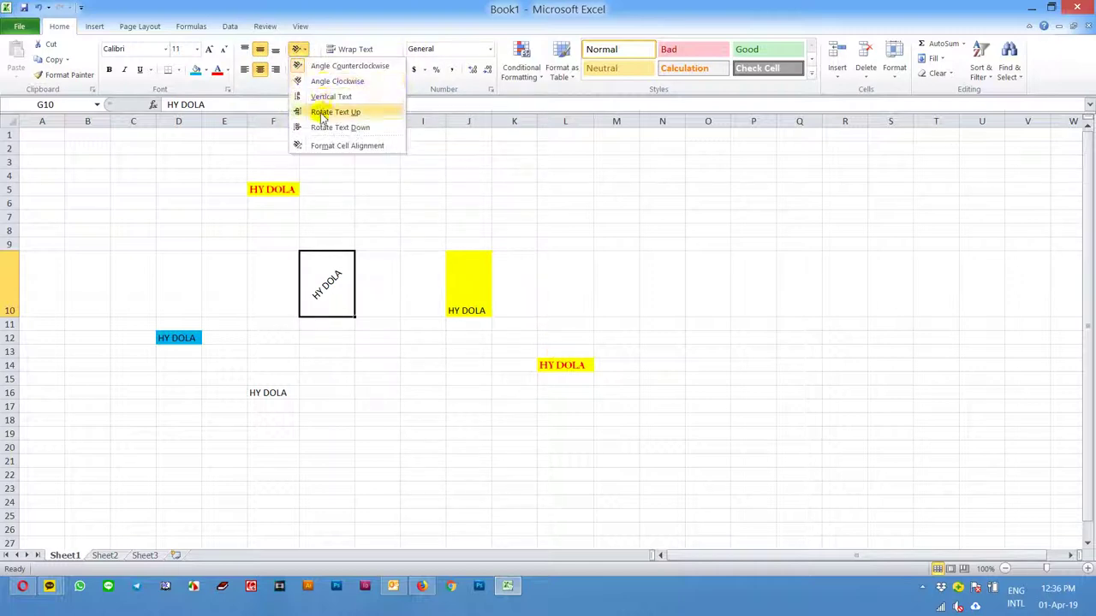
click(321, 113)
click(298, 49)
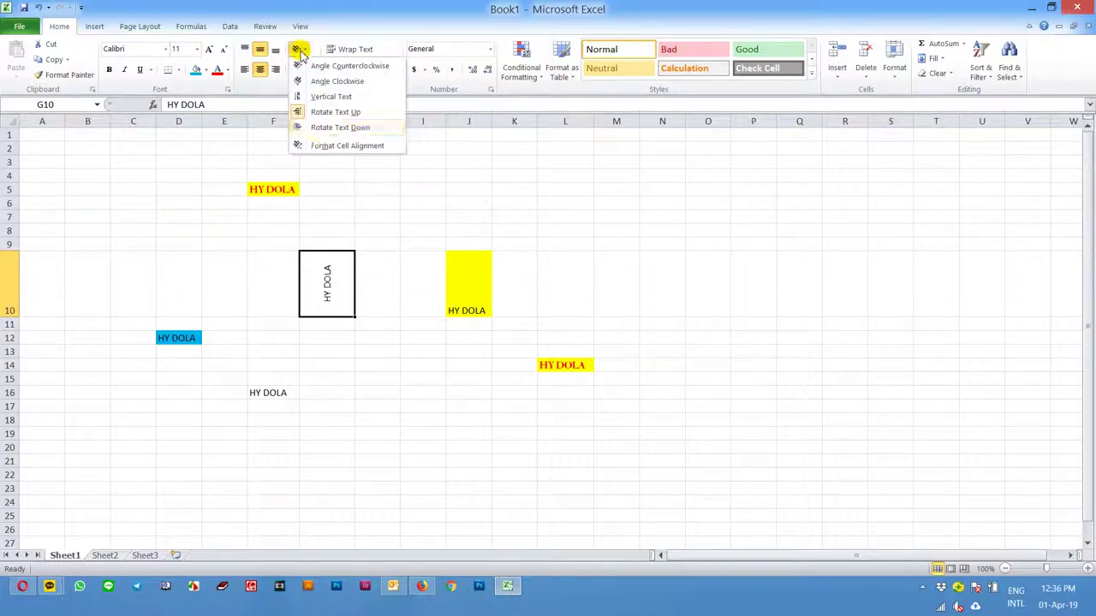
click(319, 128)
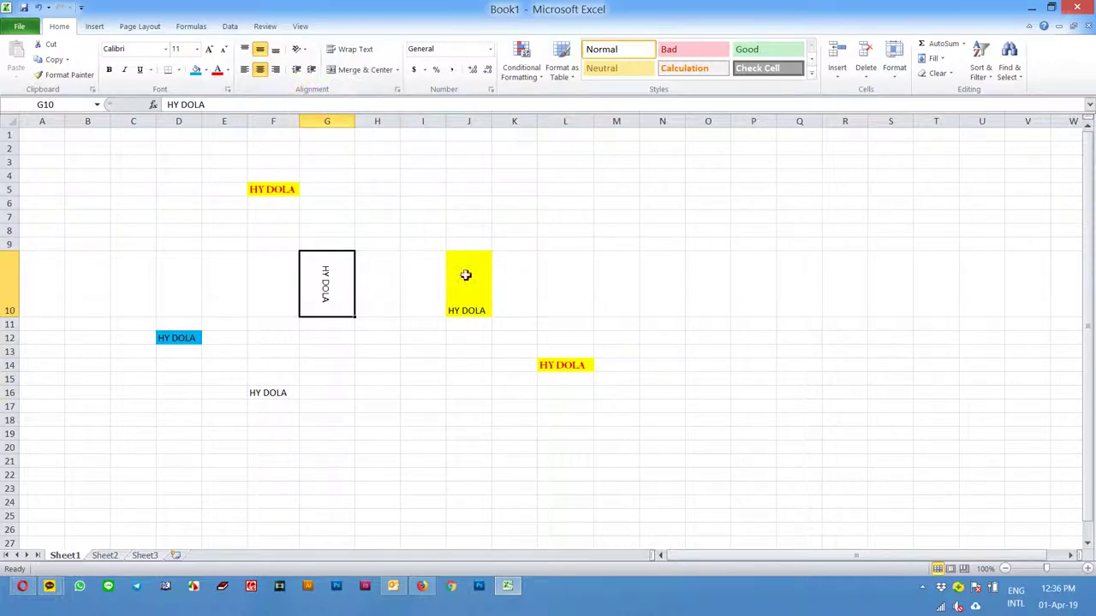
click(383, 392)
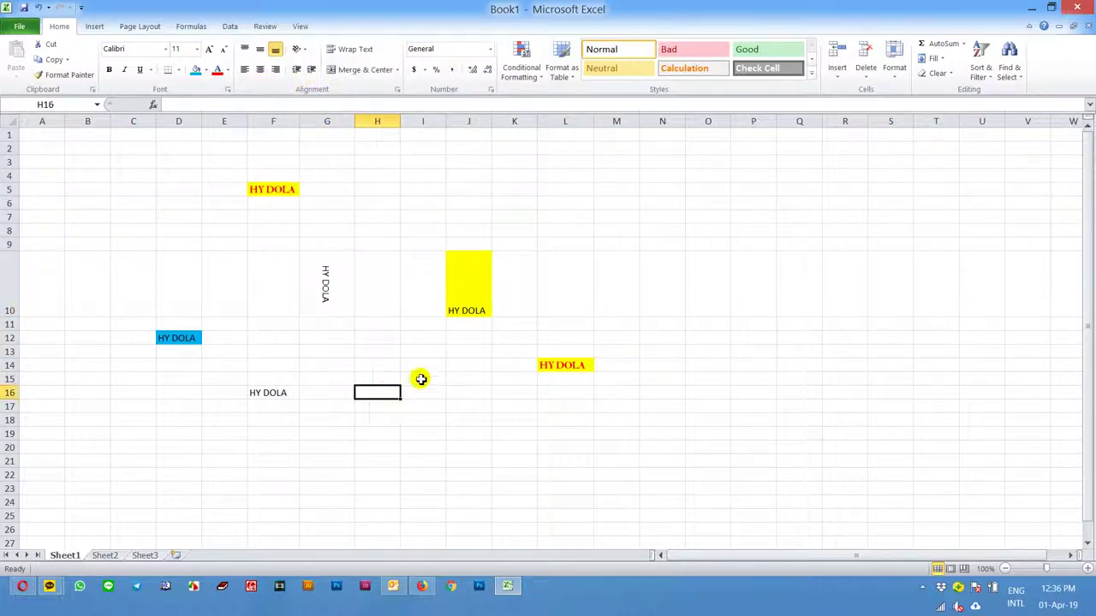
text(12)
text(45)
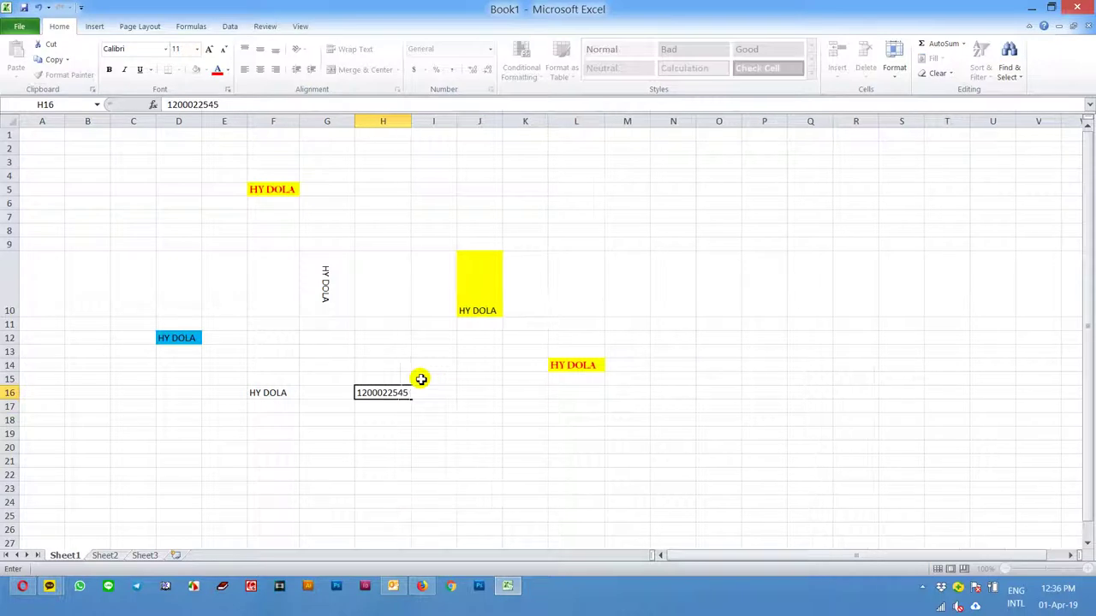
key(Return)
text(23)
click(399, 445)
click(401, 416)
text(4)
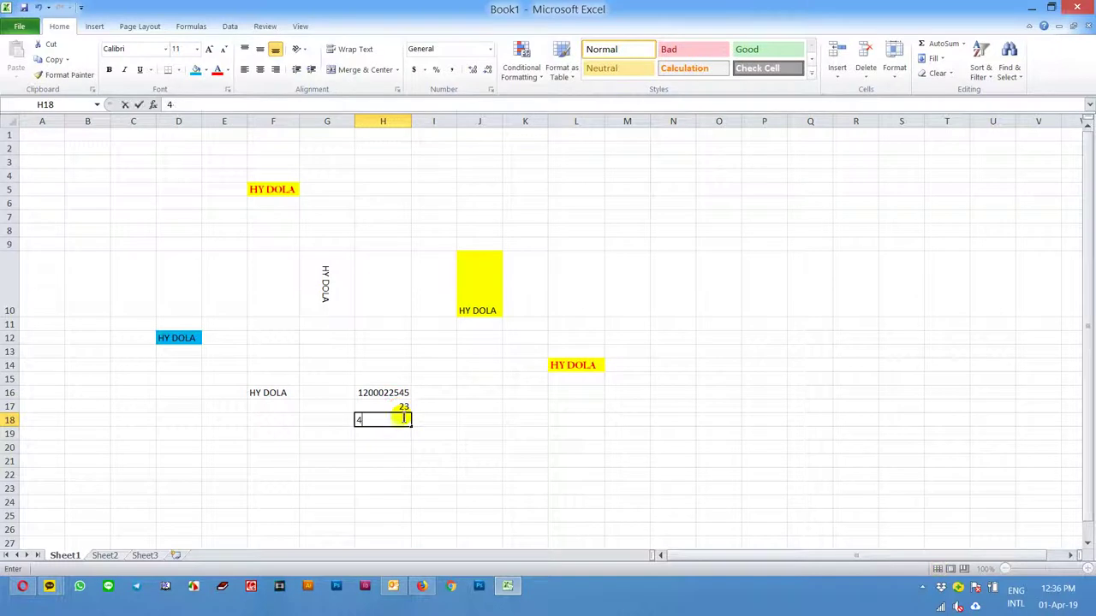
text(4)
click(386, 458)
text(556)
click(390, 434)
text(888)
click(396, 447)
text(66)
click(479, 449)
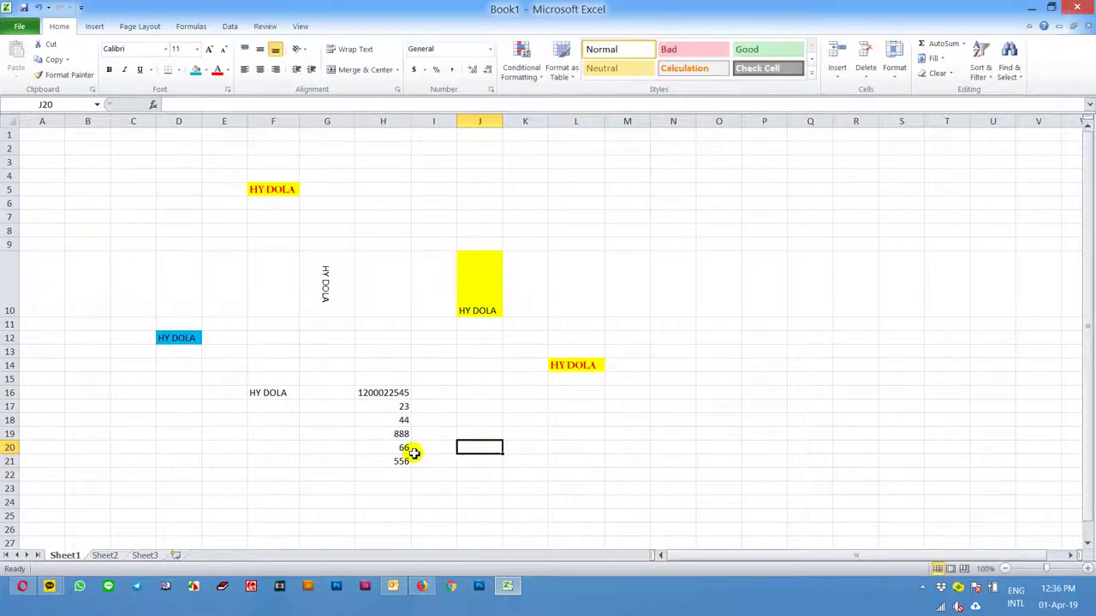
click(403, 409)
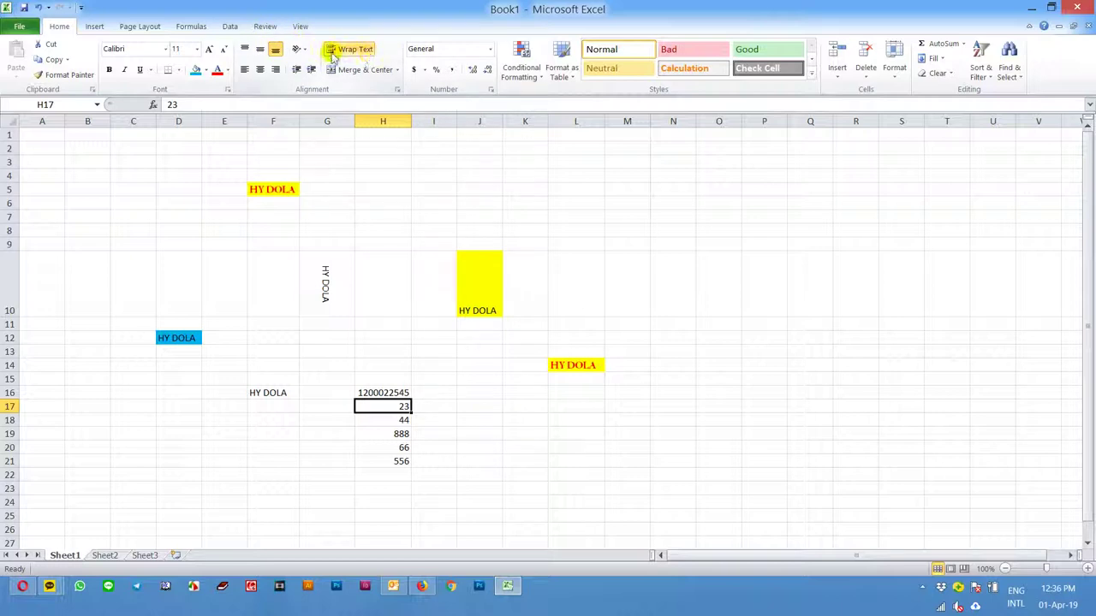
- Apply the Accounting number format to H17 through Format Cells
click(296, 49)
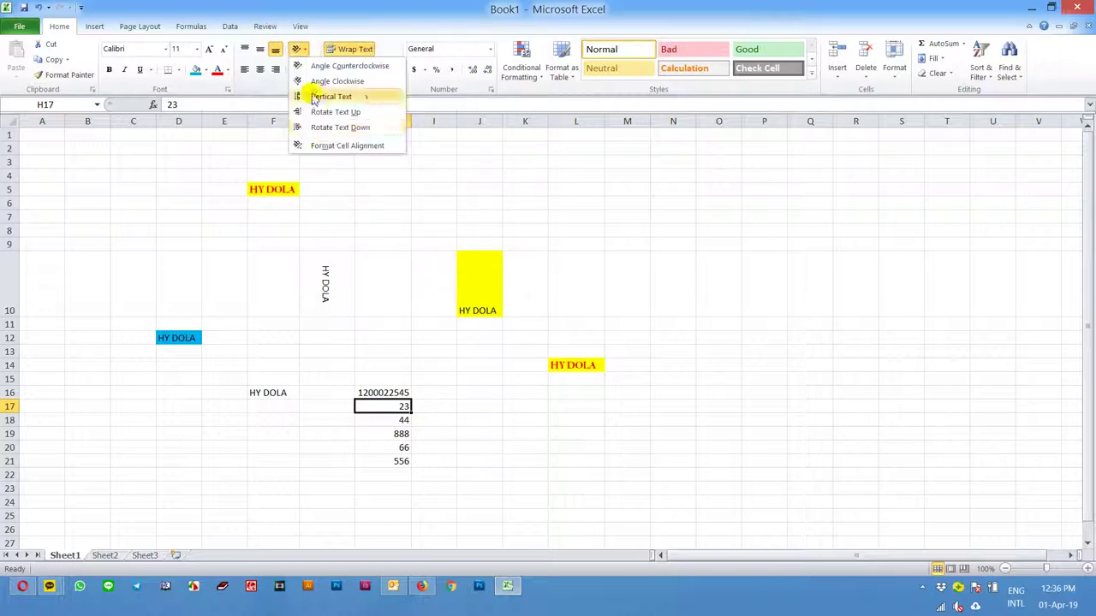
click(334, 145)
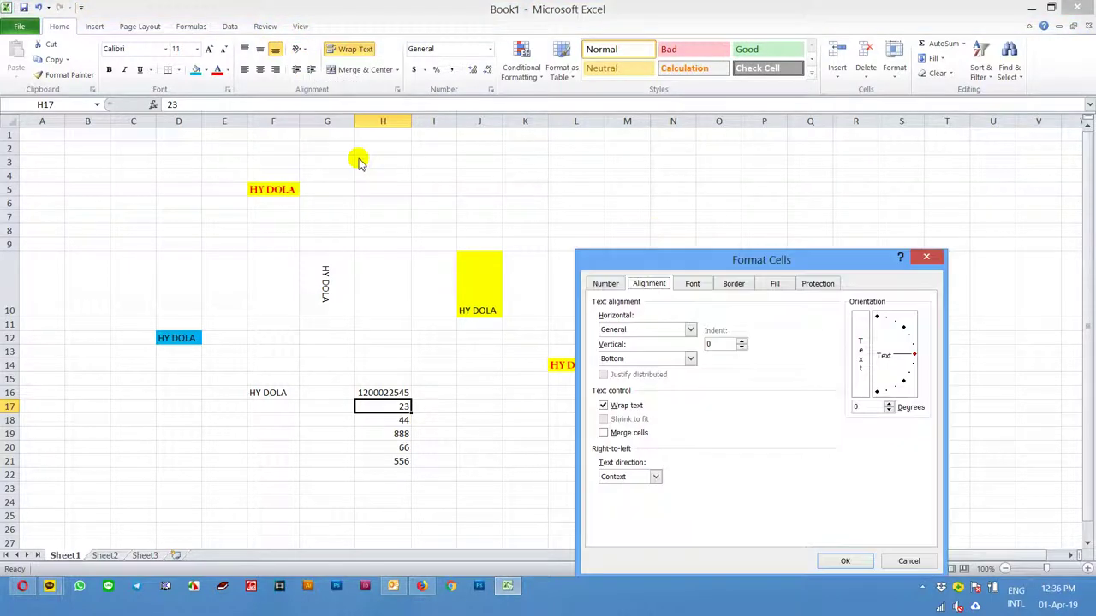
click(621, 284)
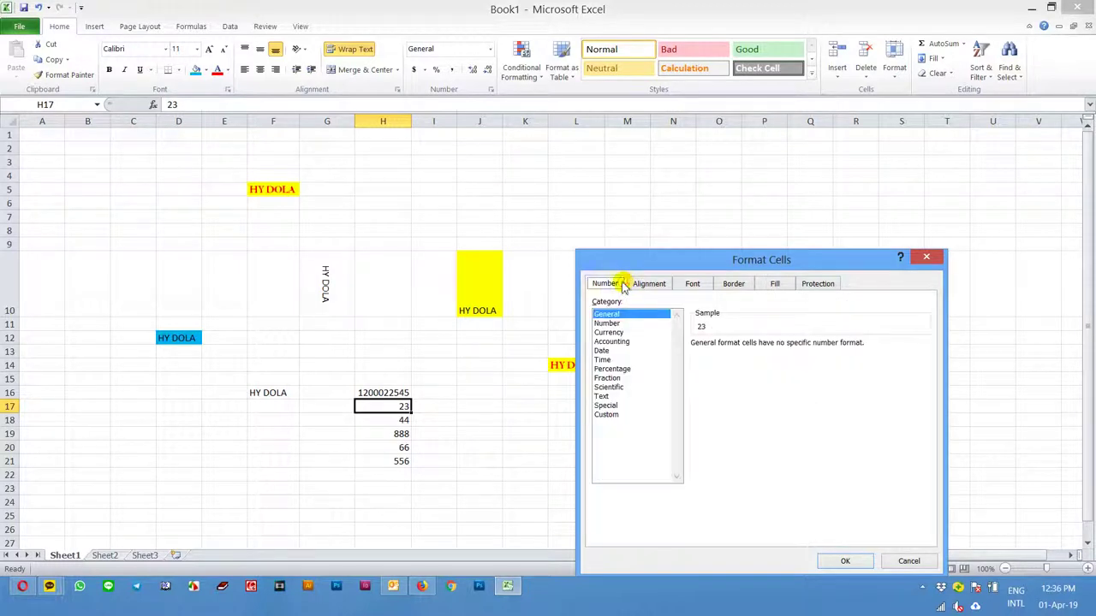
click(606, 359)
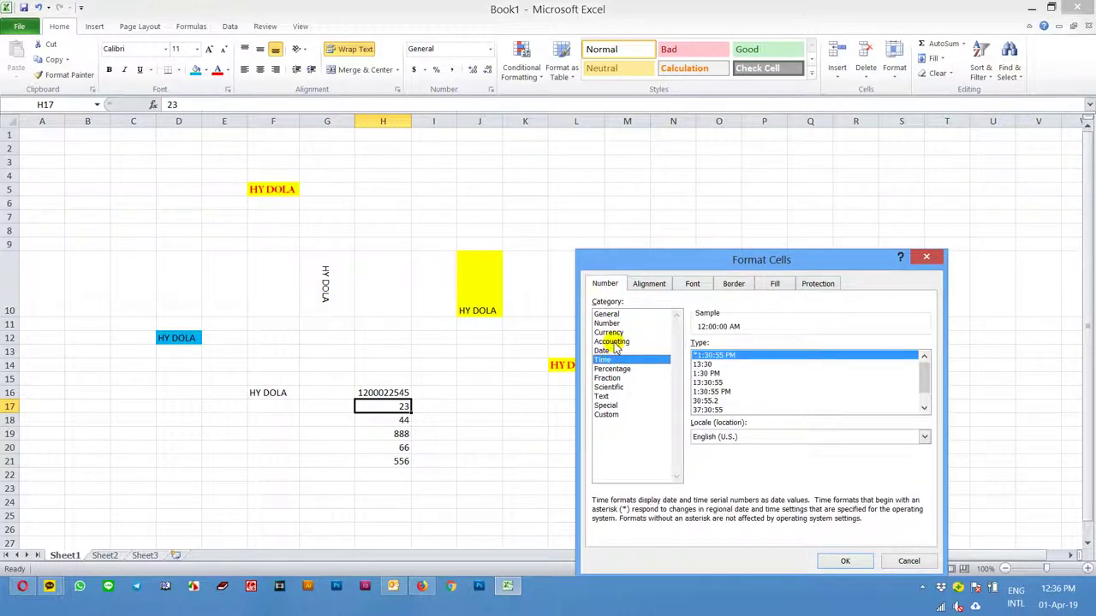
click(611, 342)
click(844, 562)
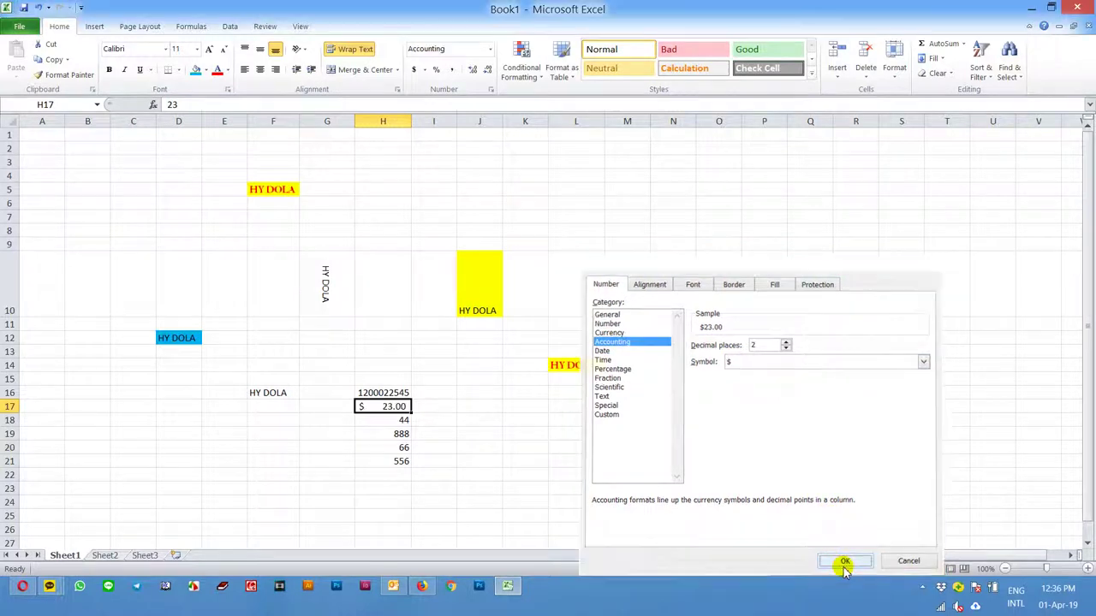
- Change H17's accounting currency symbol from dollar to Khmer
click(417, 73)
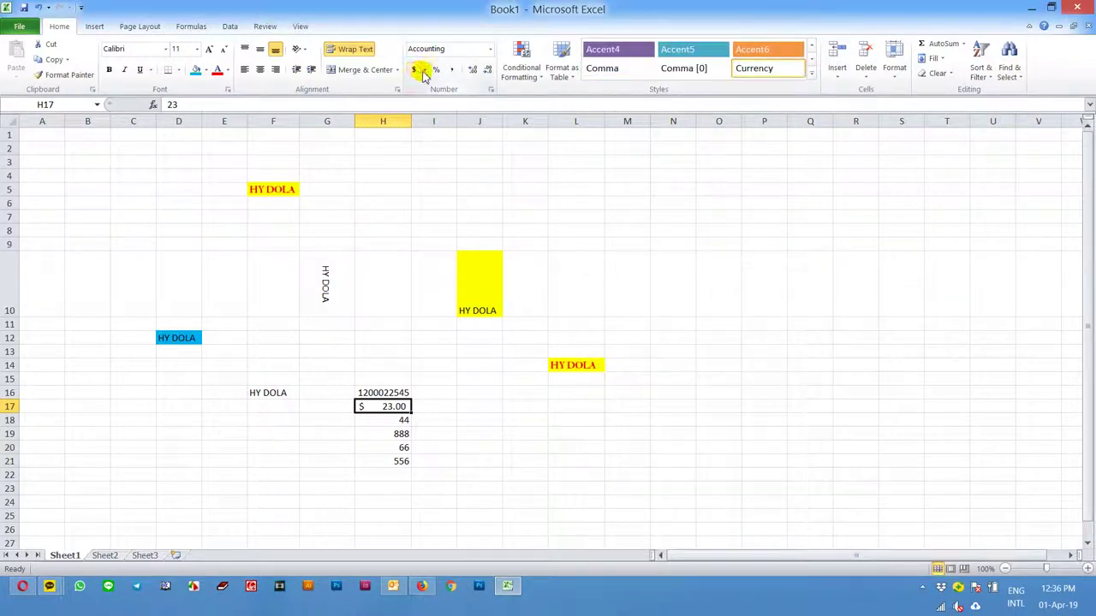
click(422, 72)
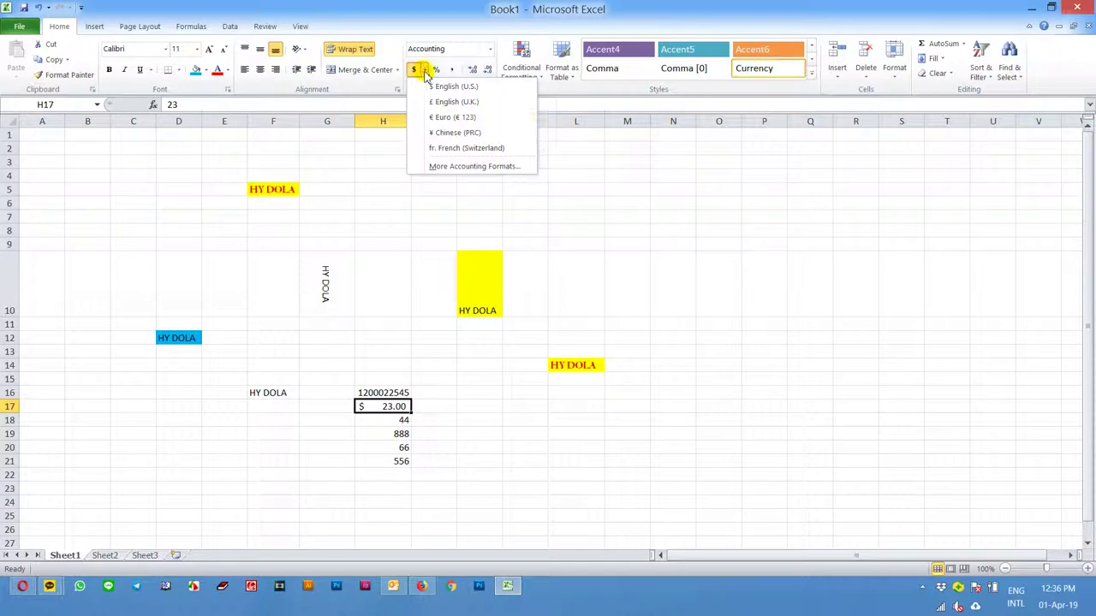
click(469, 169)
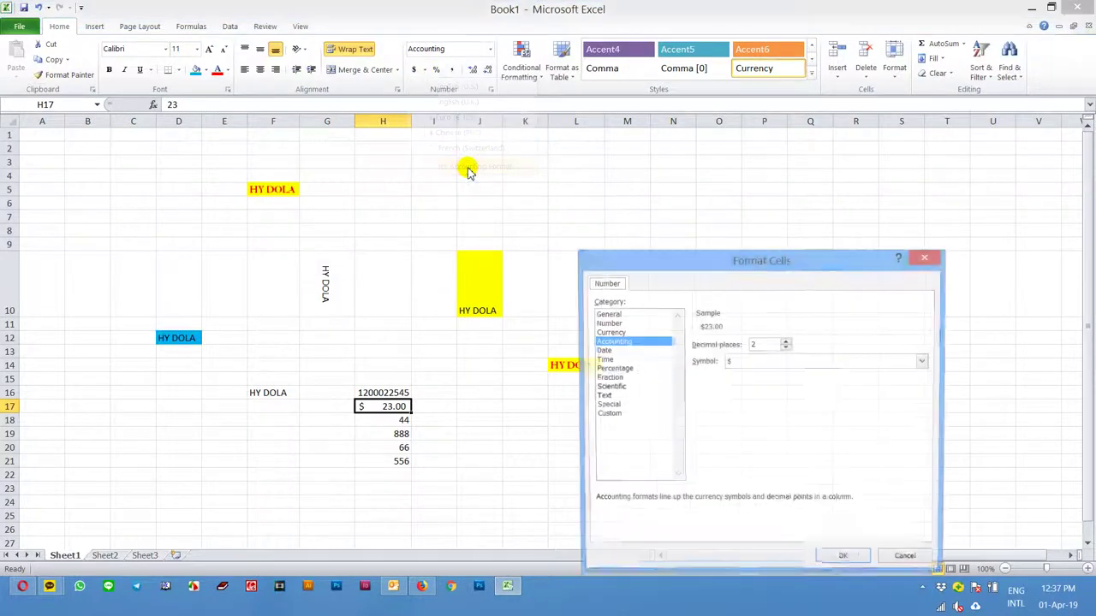
drag(667, 262, 651, 169)
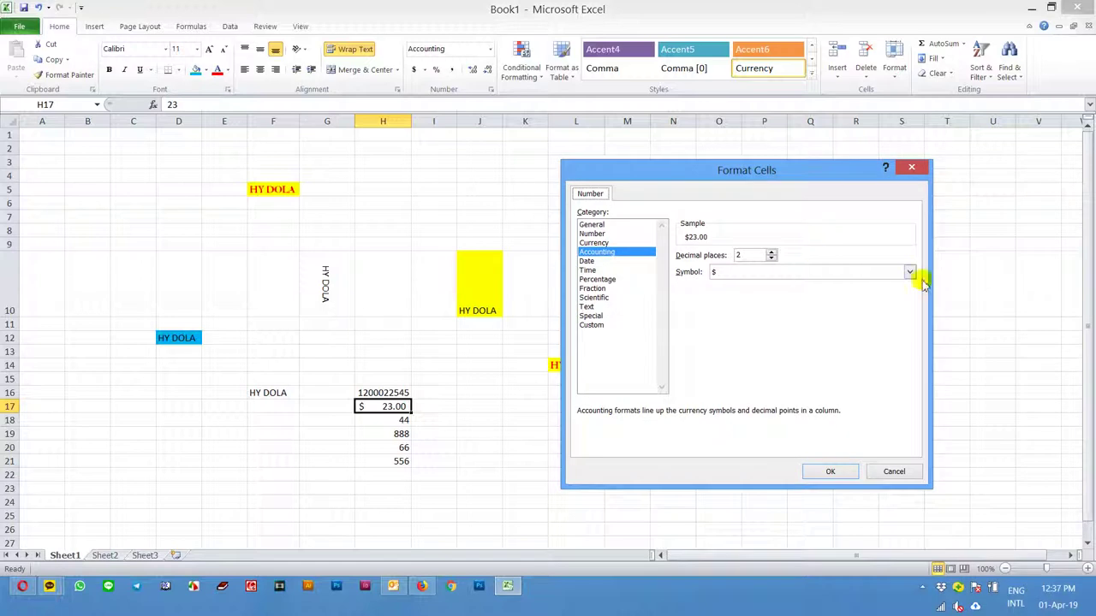
click(909, 273)
drag(909, 330, 909, 334)
click(759, 311)
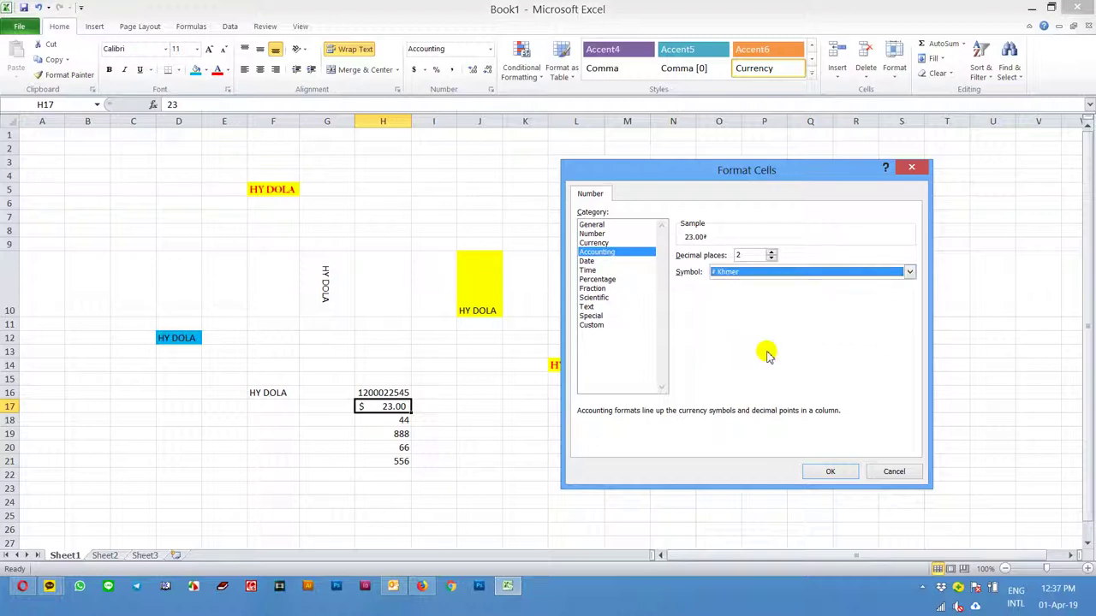
click(825, 472)
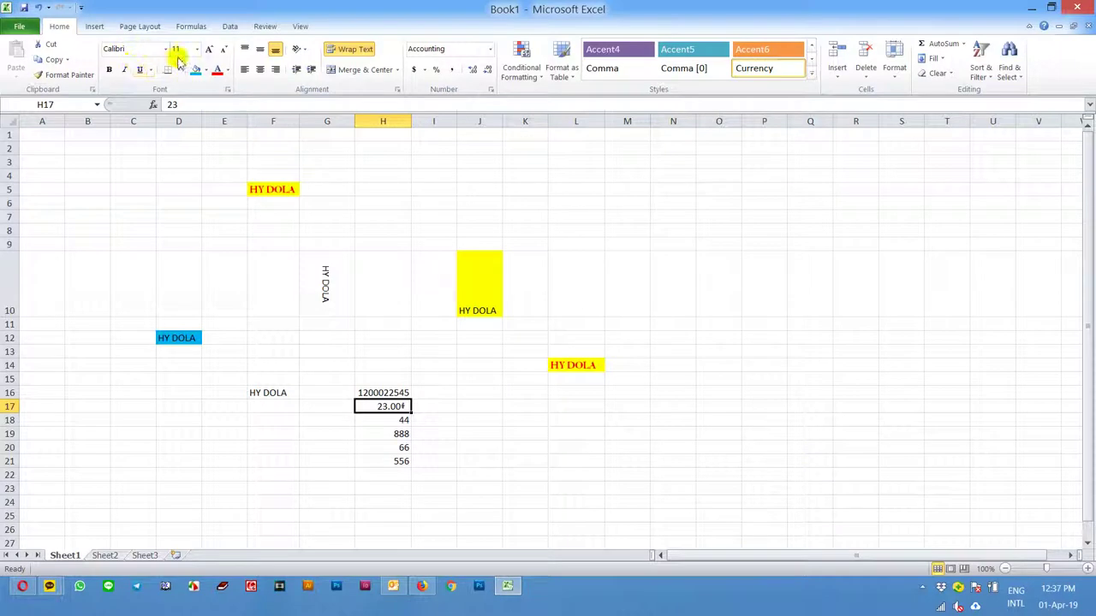
- Enlarge H17's 23.00 to font size 18 and widen column H to fit it
click(209, 49)
click(209, 49)
click(208, 49)
click(209, 49)
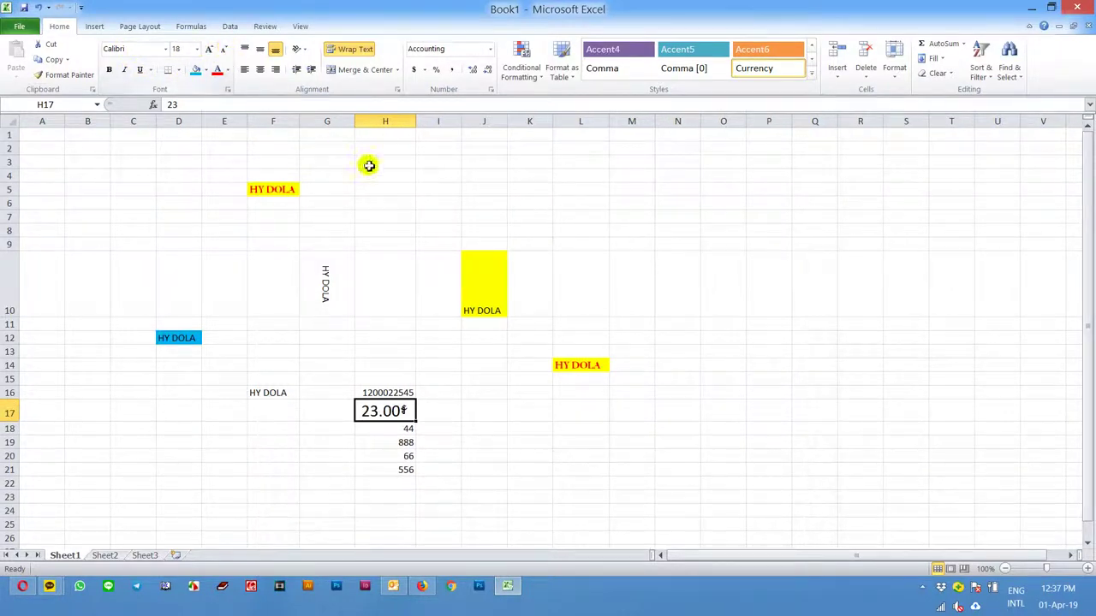
drag(416, 121, 470, 121)
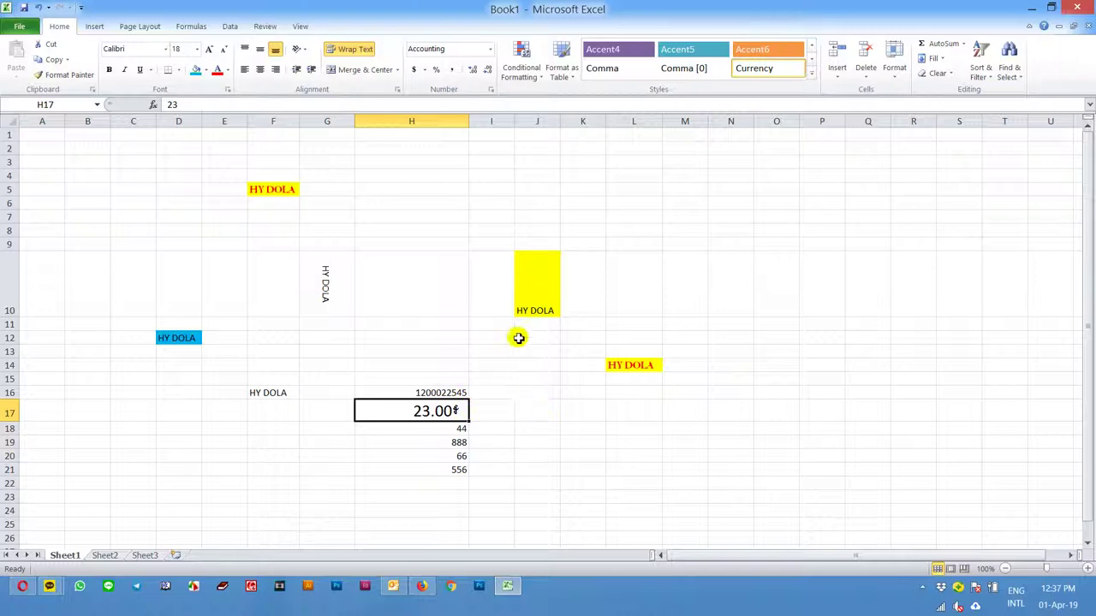
click(447, 432)
- Enter 253, 55 and 66 in cells J18 through J20
click(521, 431)
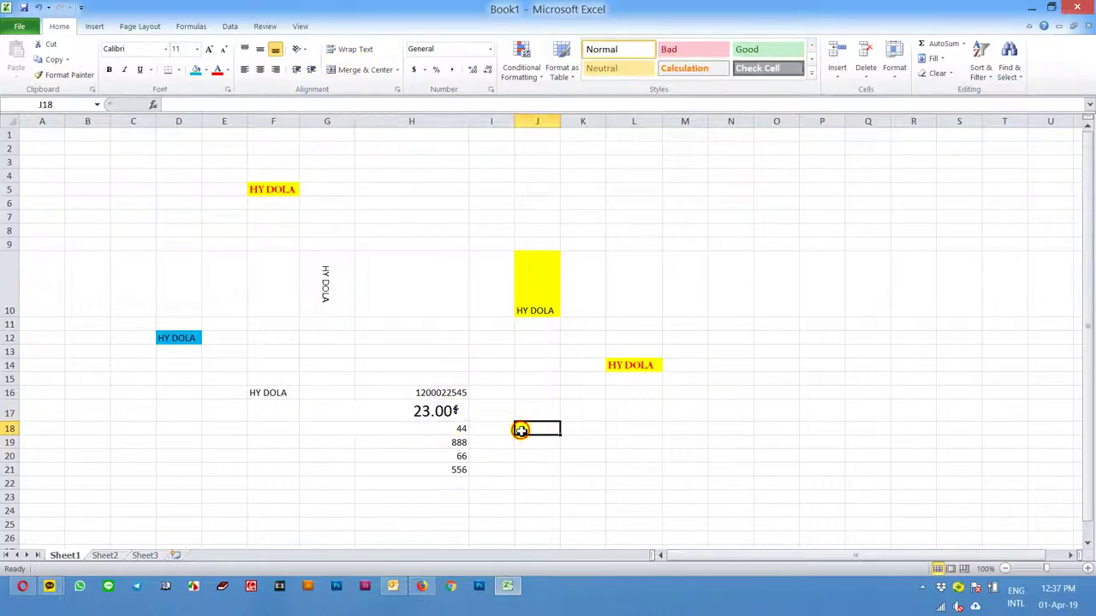
text(253)
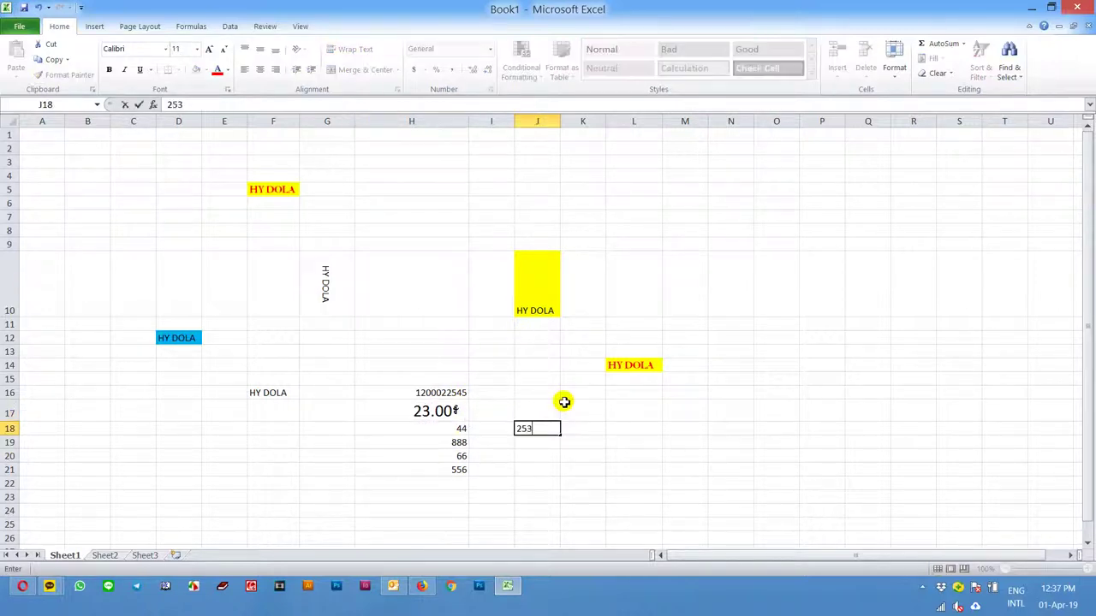
key(Return)
text(55)
key(Return)
text(66)
key(Return)
- Copy H17's Khmer currency formatting onto the J18:J20 numbers with Format Painter
drag(558, 403, 549, 492)
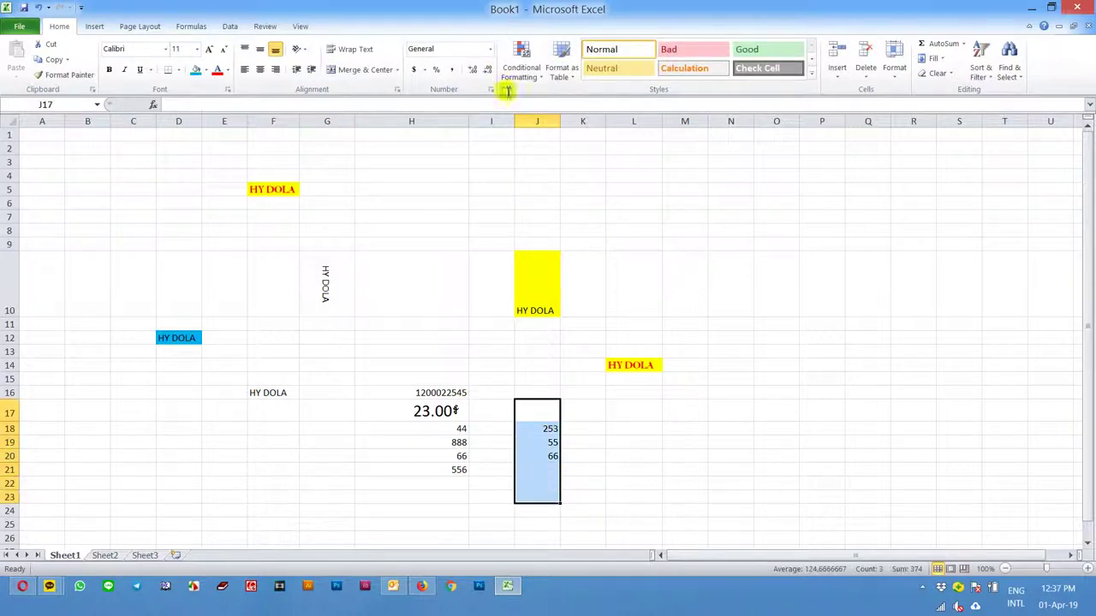
click(415, 69)
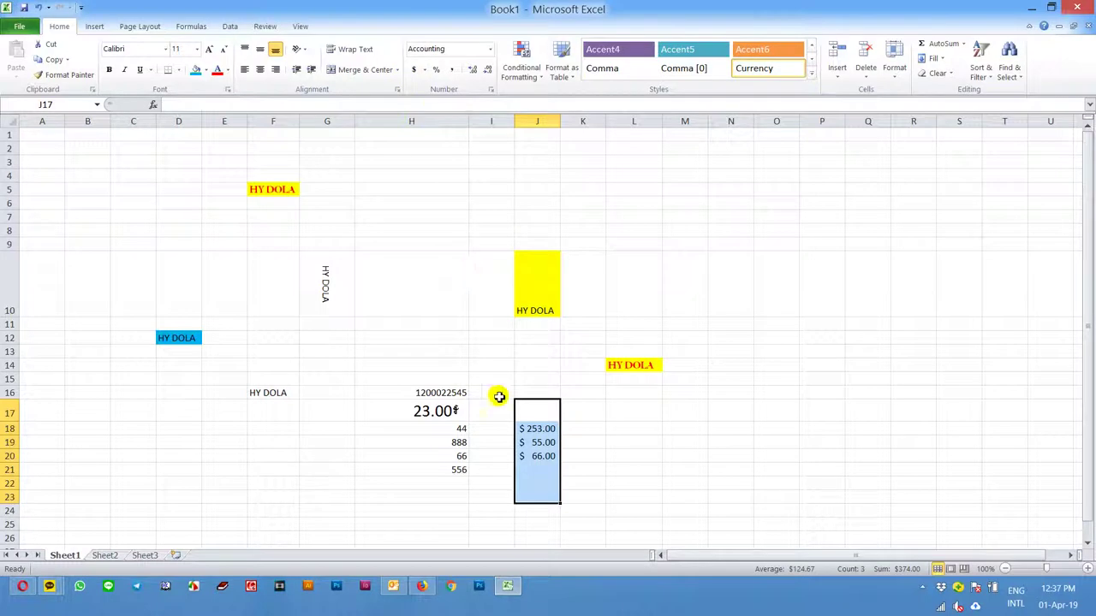
click(438, 412)
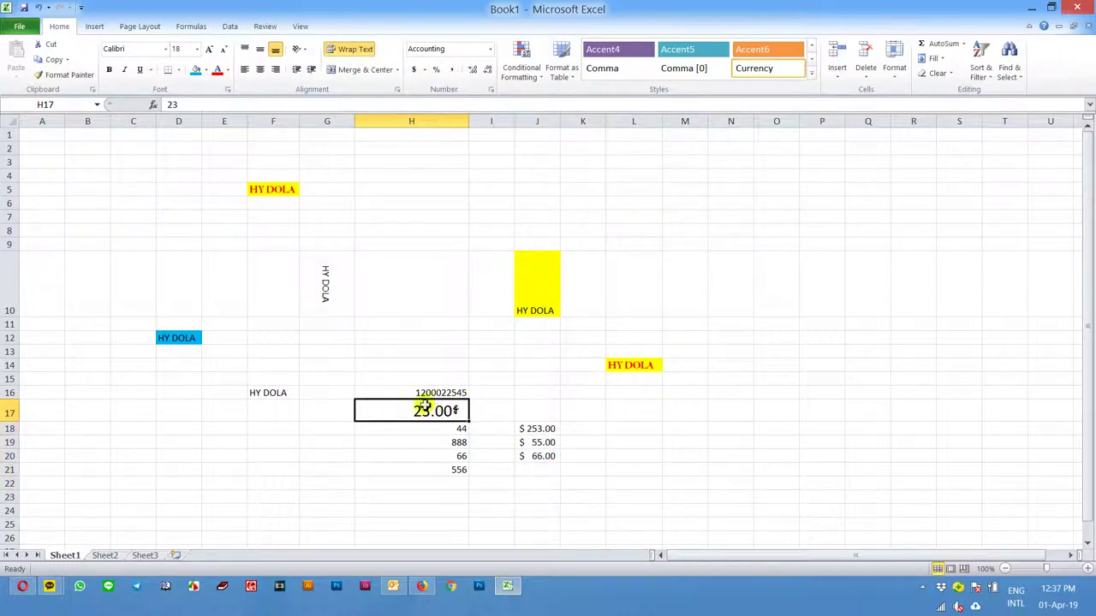
click(79, 81)
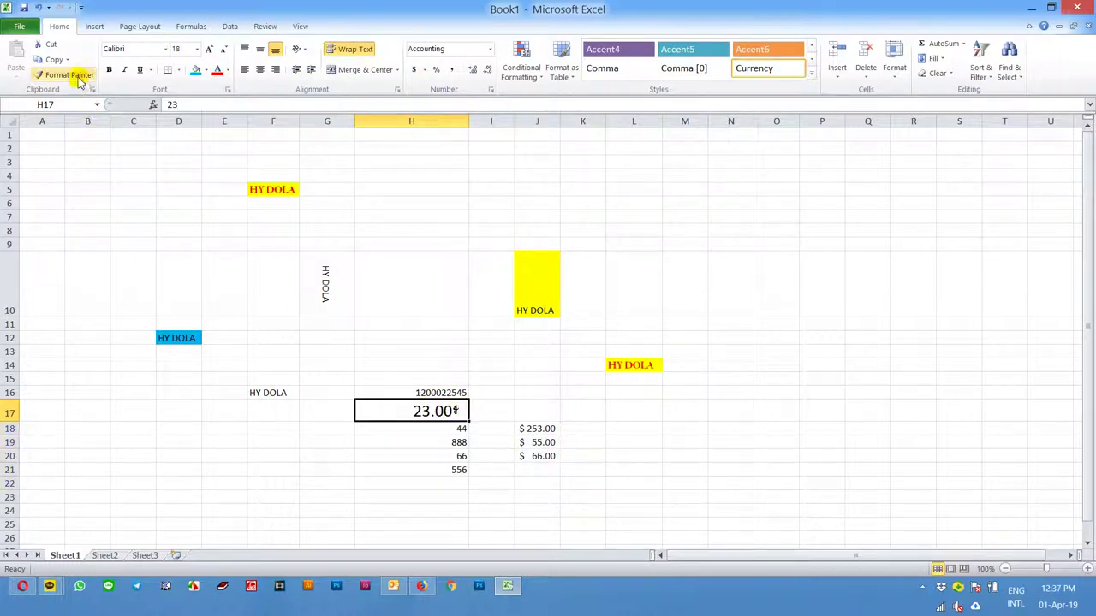
click(53, 79)
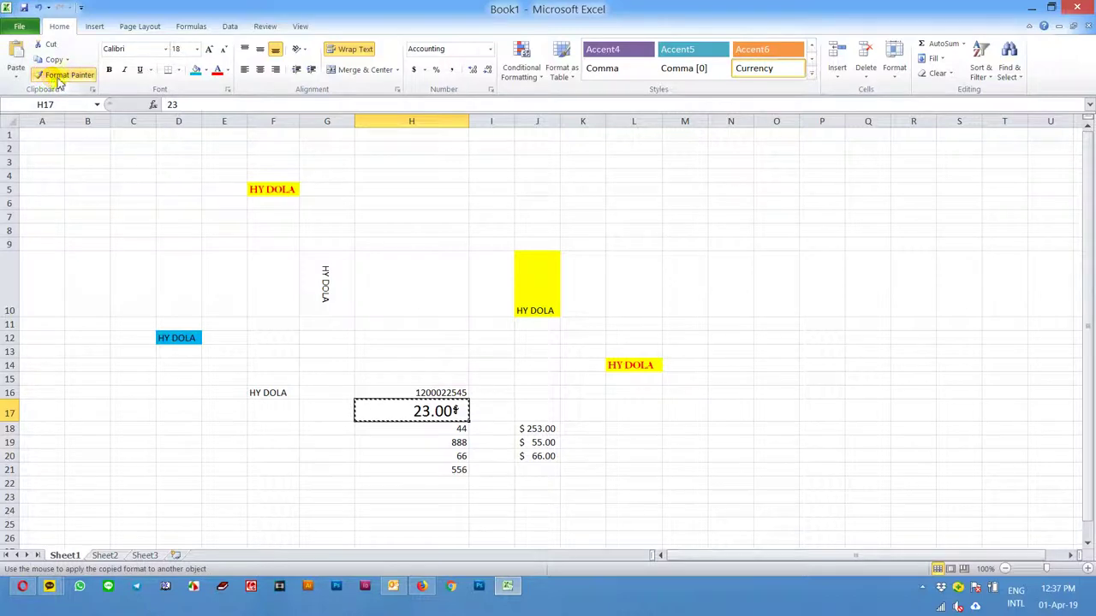
drag(524, 430, 528, 469)
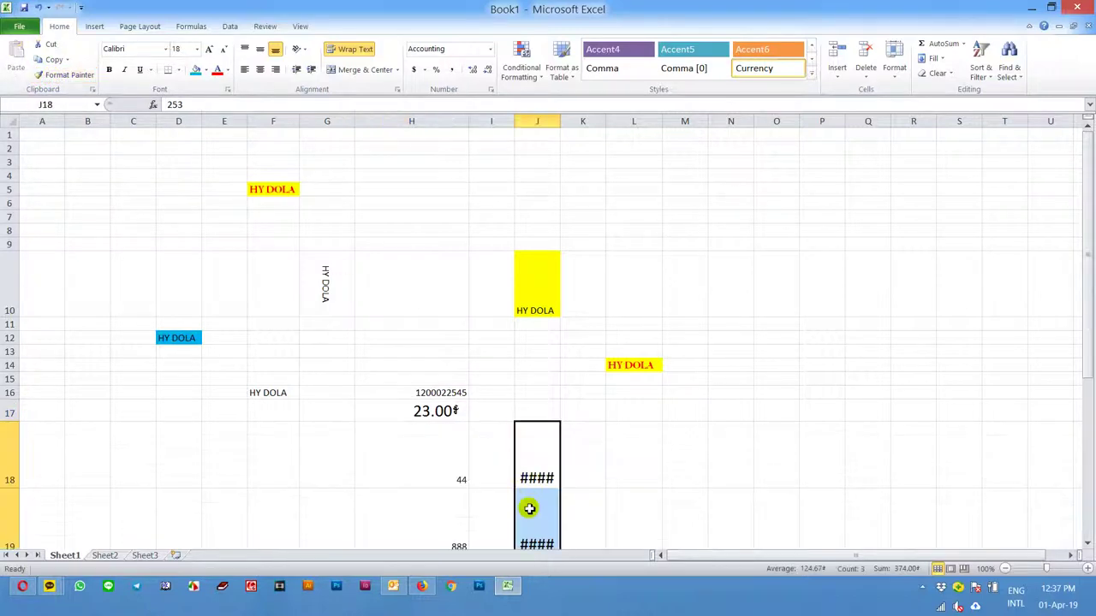
- Widen column J and auto-fit the heights of rows 18 and 19
drag(559, 121, 585, 121)
scroll(608, 361, down, 1)
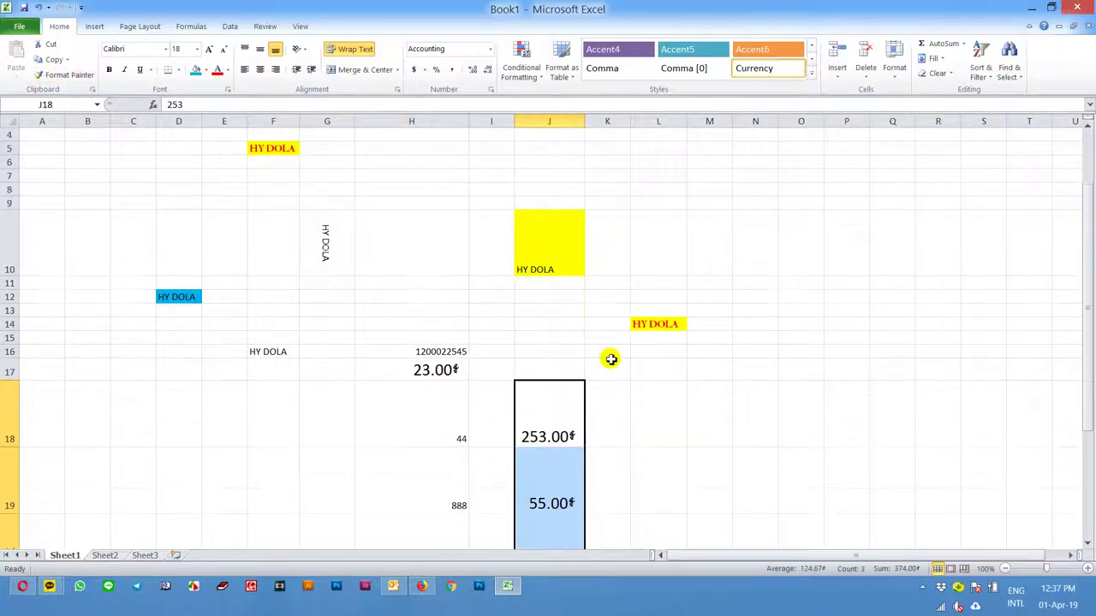
scroll(608, 361, down, 1)
scroll(609, 360, down, 1)
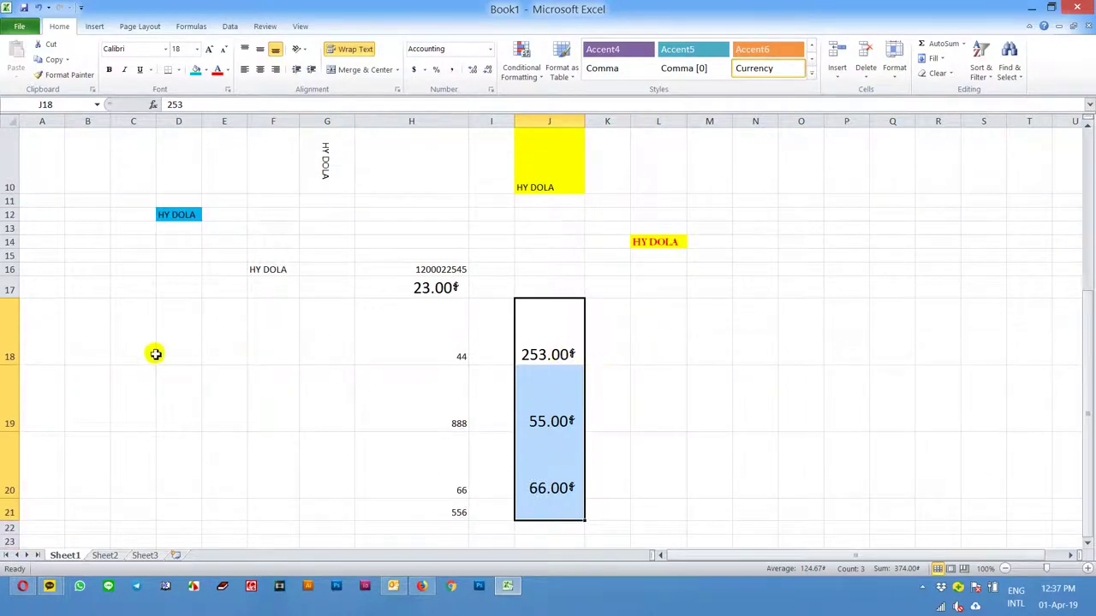
double_click(17, 364)
double_click(19, 387)
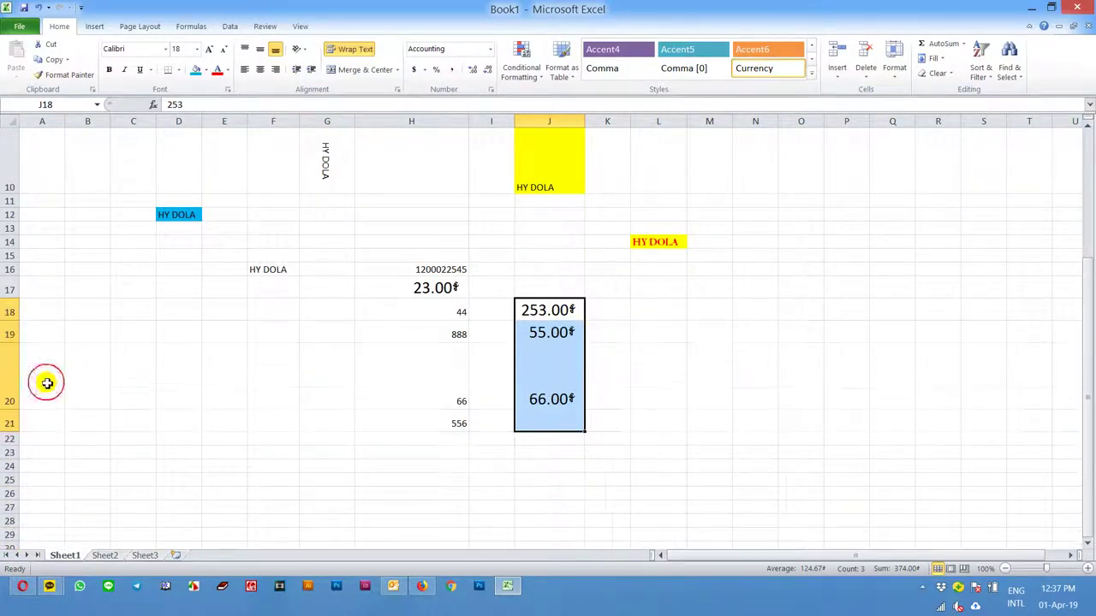
click(727, 379)
click(557, 374)
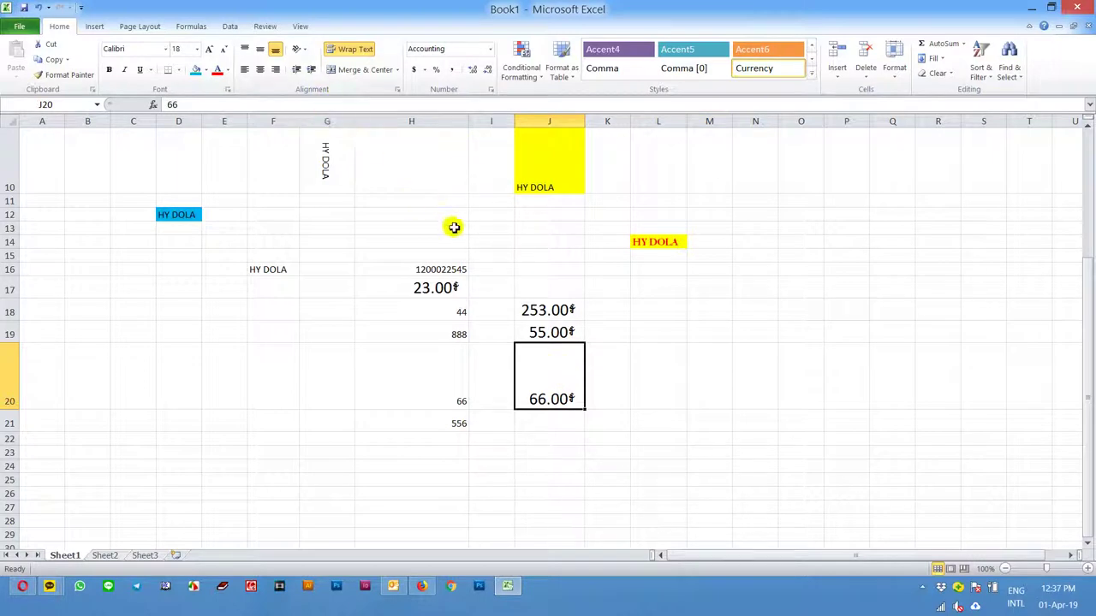
- Enter the date 1-04-19 in cell J16
click(547, 267)
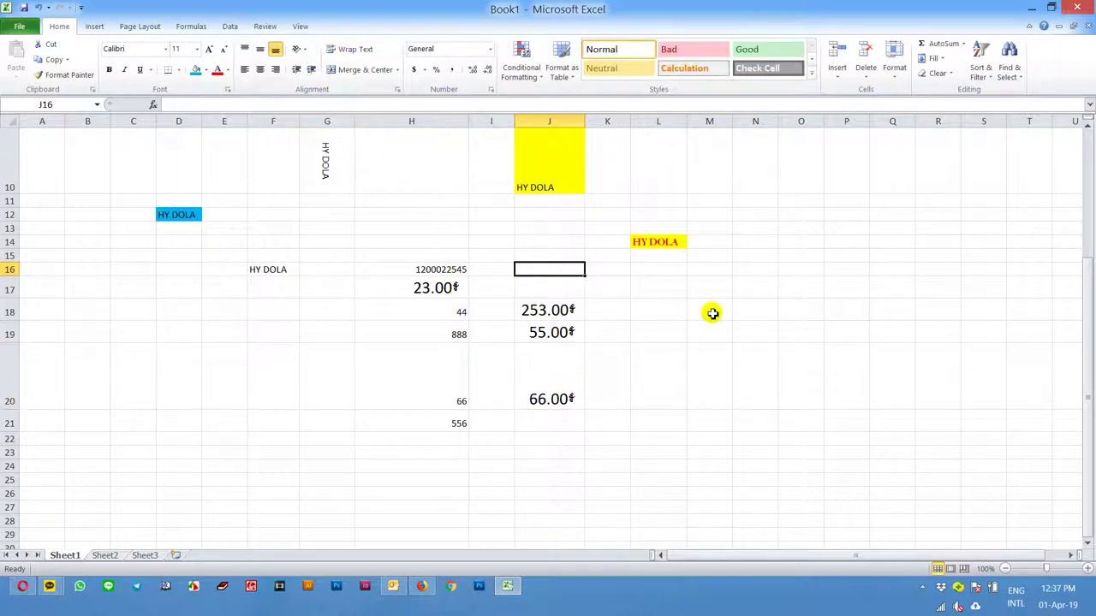
text(1-04-)
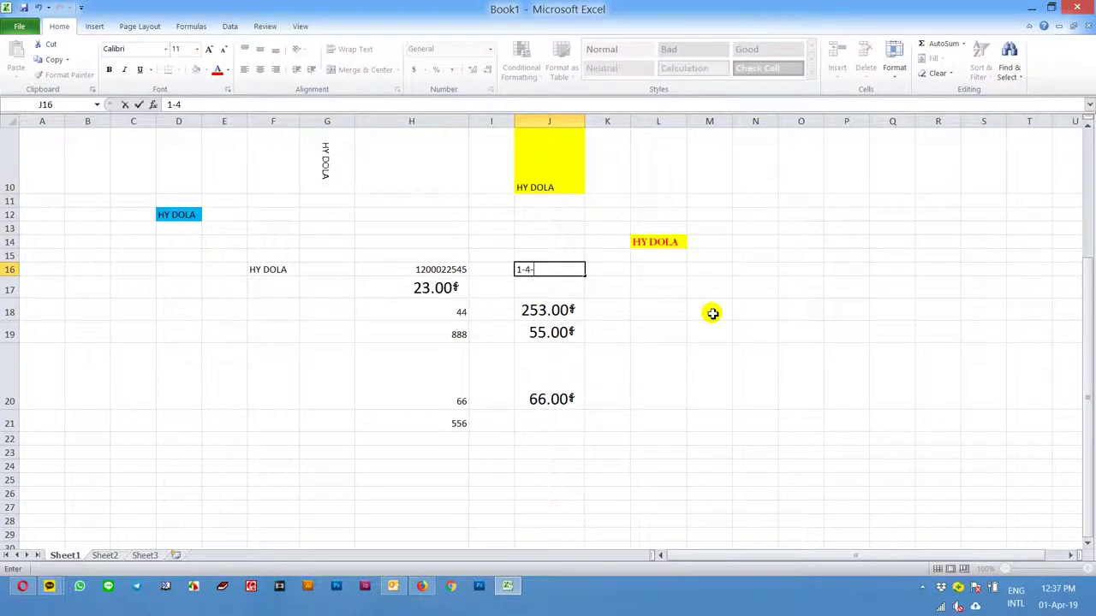
text(19)
key(Return)
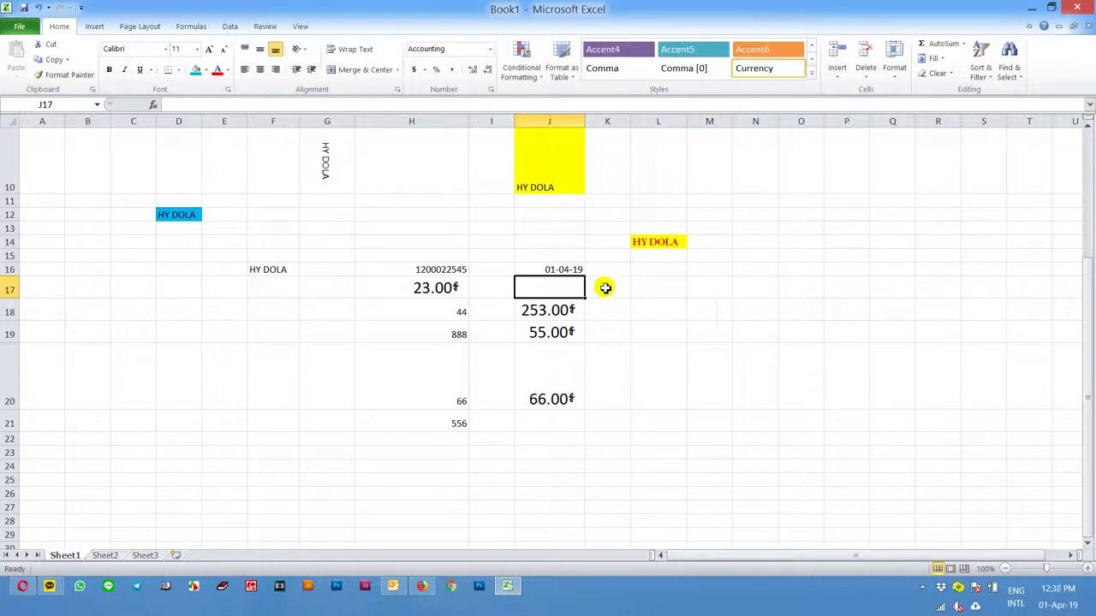
- Apply the long weekday Date type in Format Cells so J16 reads Monday, April 1, 2019
click(541, 268)
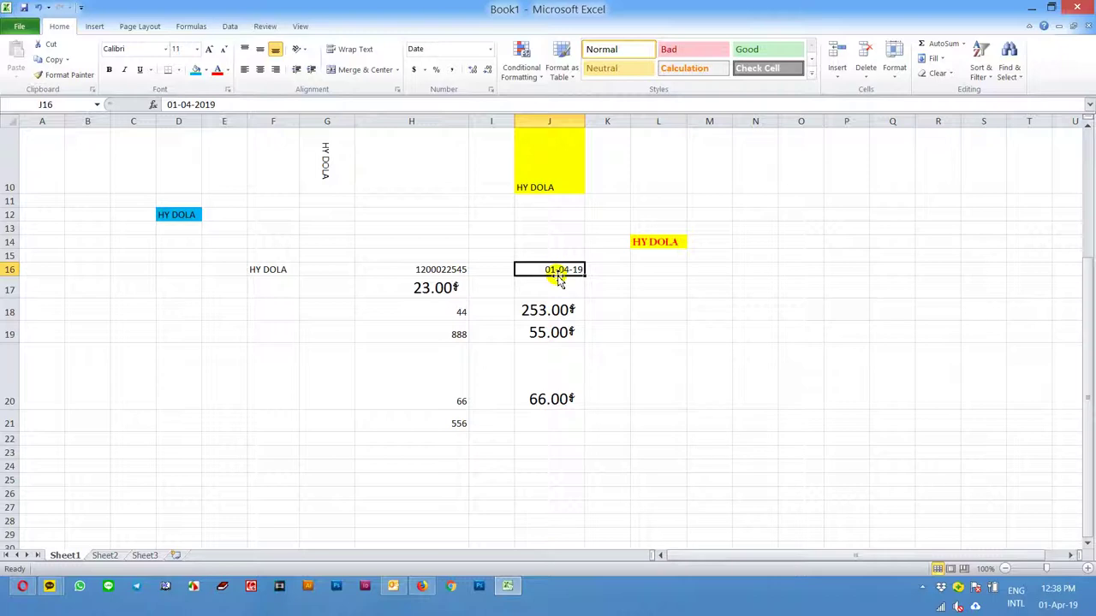
mouse_move(1042, 607)
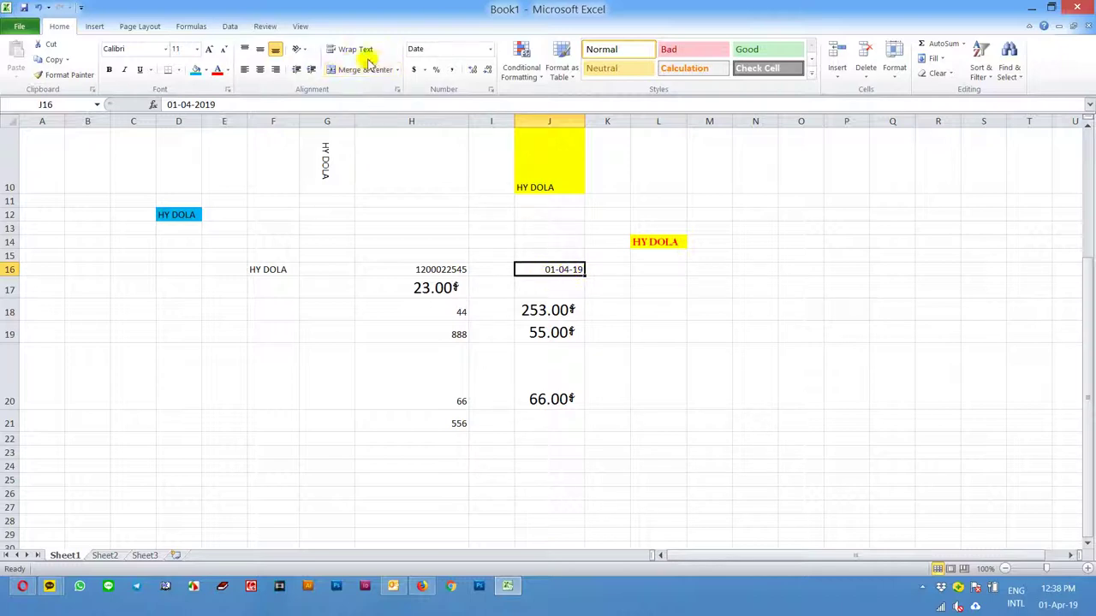
click(300, 49)
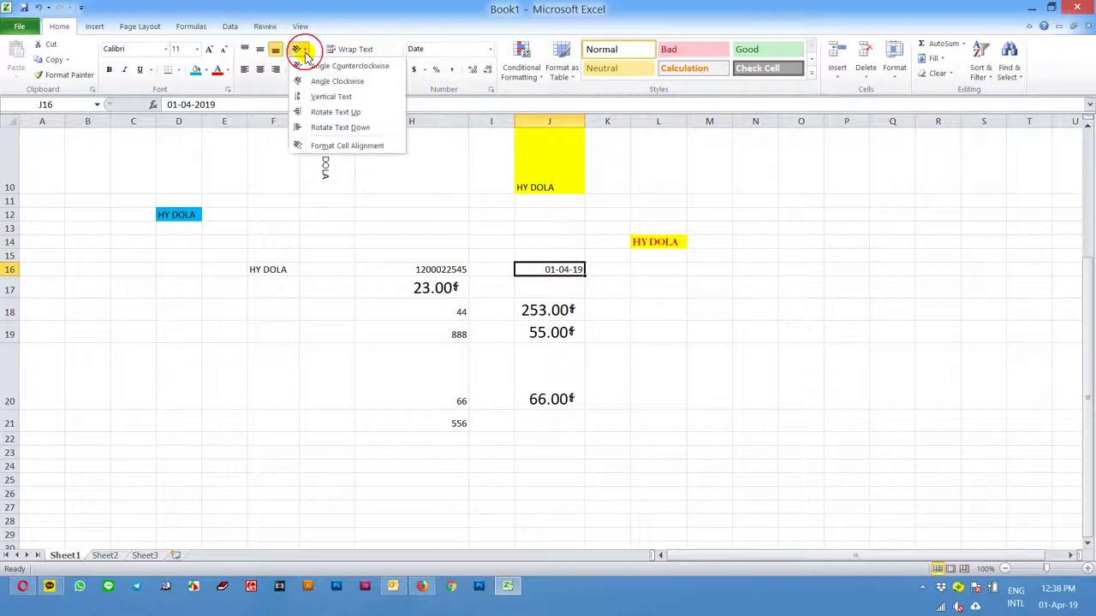
click(332, 147)
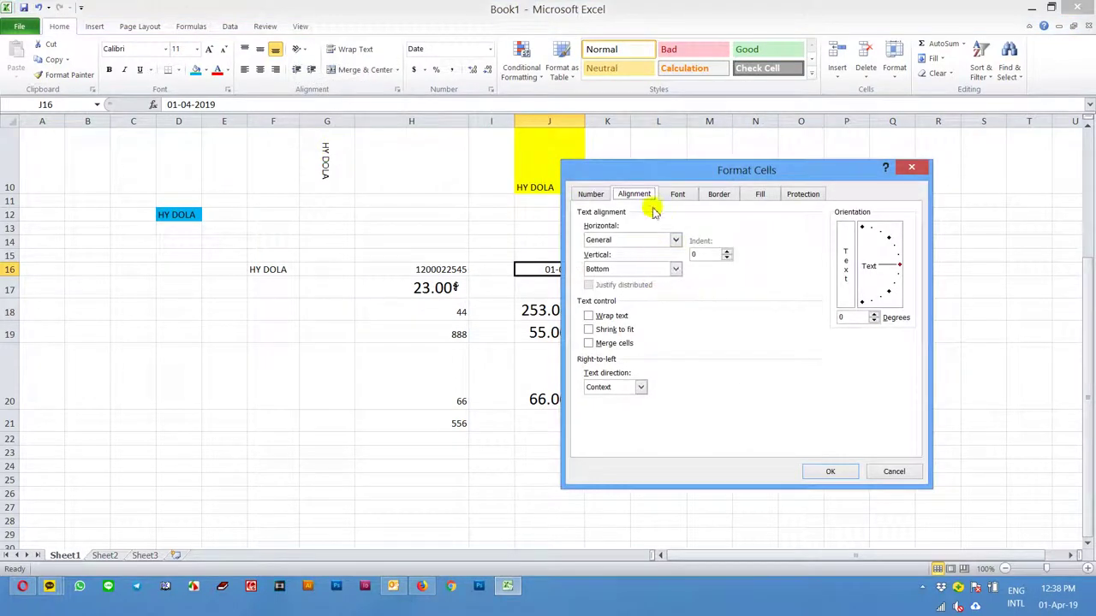
click(590, 194)
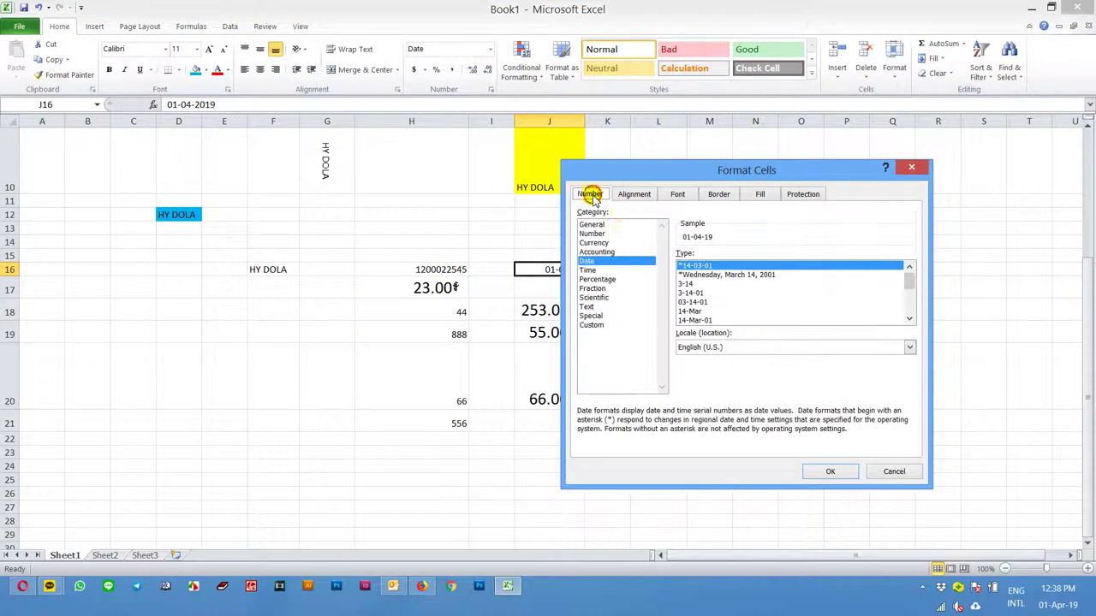
click(704, 273)
mouse_move(909, 282)
mouse_down()
mouse_move(912, 307)
mouse_move(922, 291)
mouse_up()
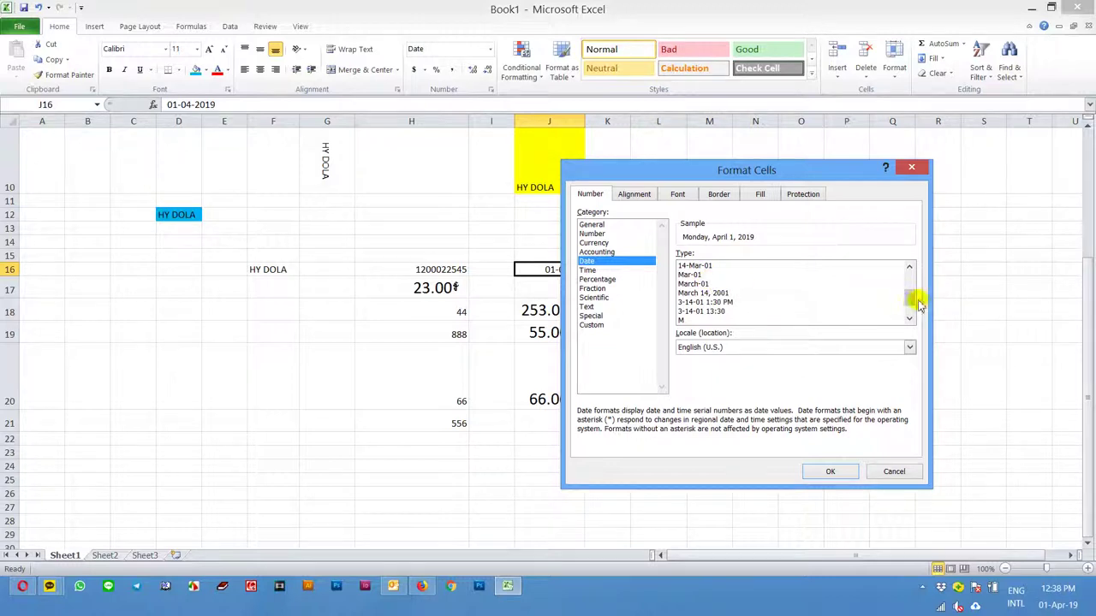
drag(911, 298, 911, 269)
click(830, 472)
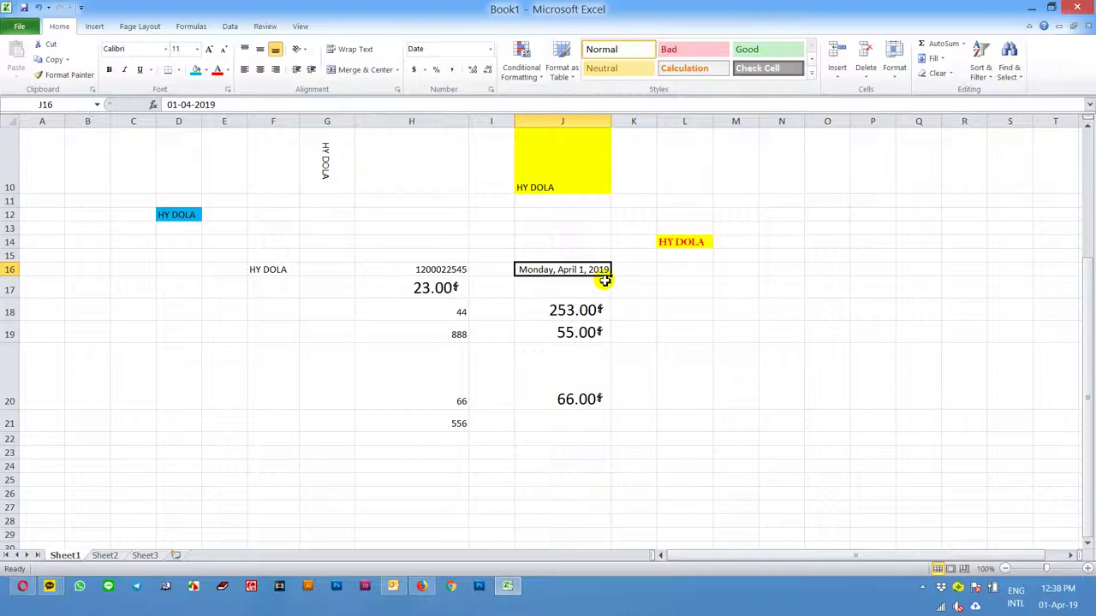
click(736, 272)
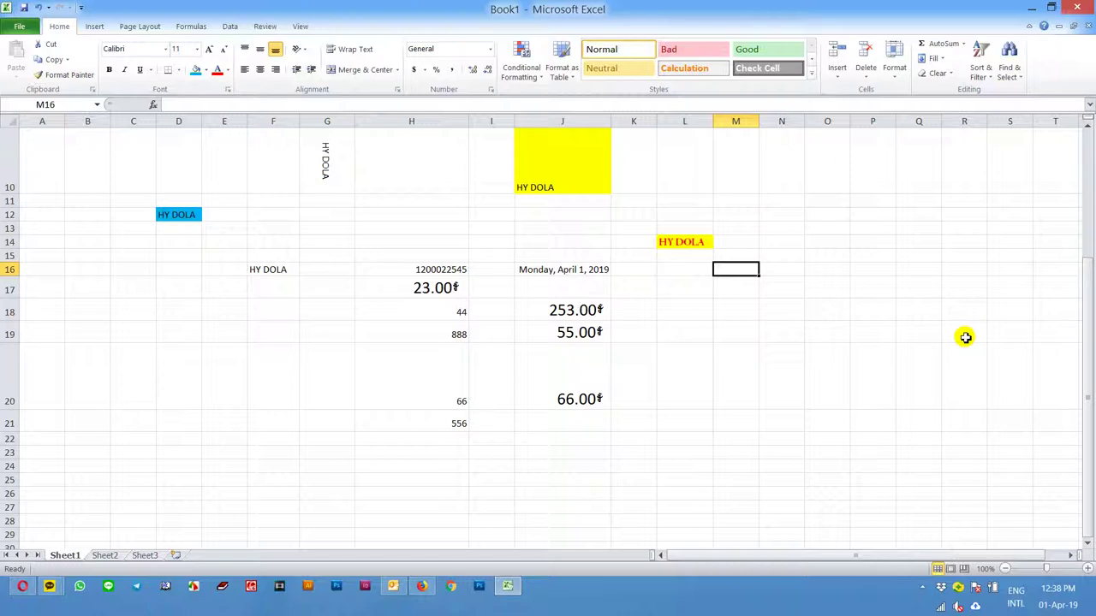
- Enter the date 15-04-1987 in M16 and widen column M
text(15-4-1987)
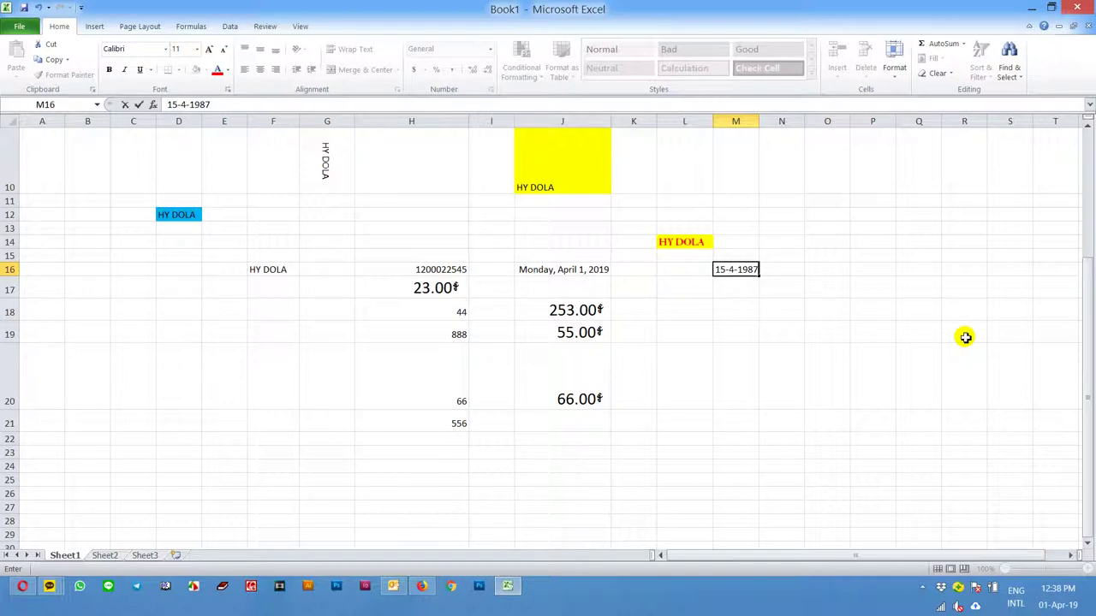
key(Return)
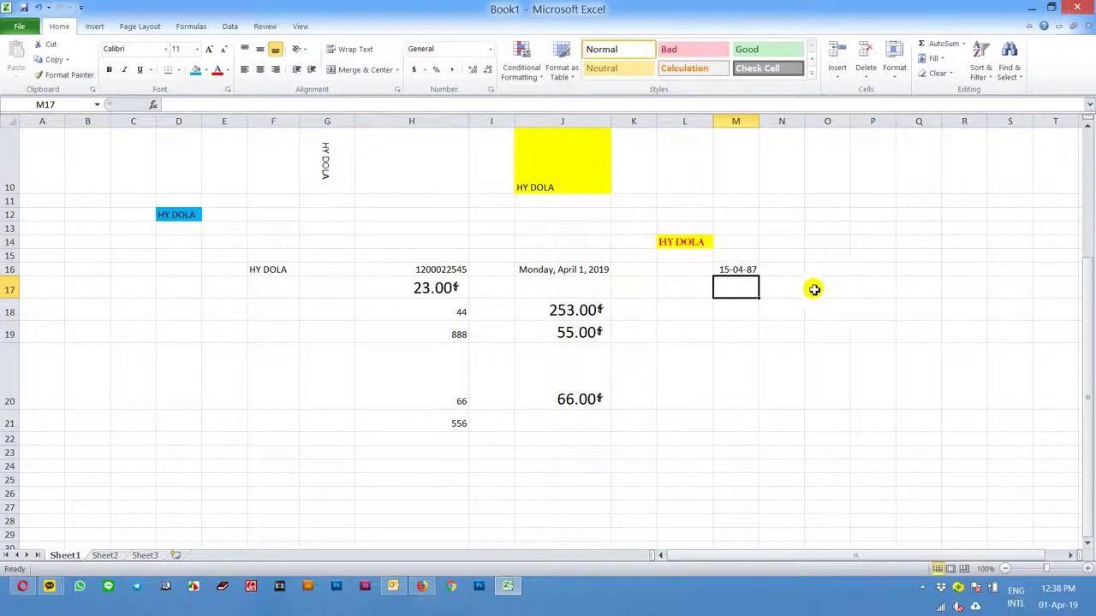
click(736, 269)
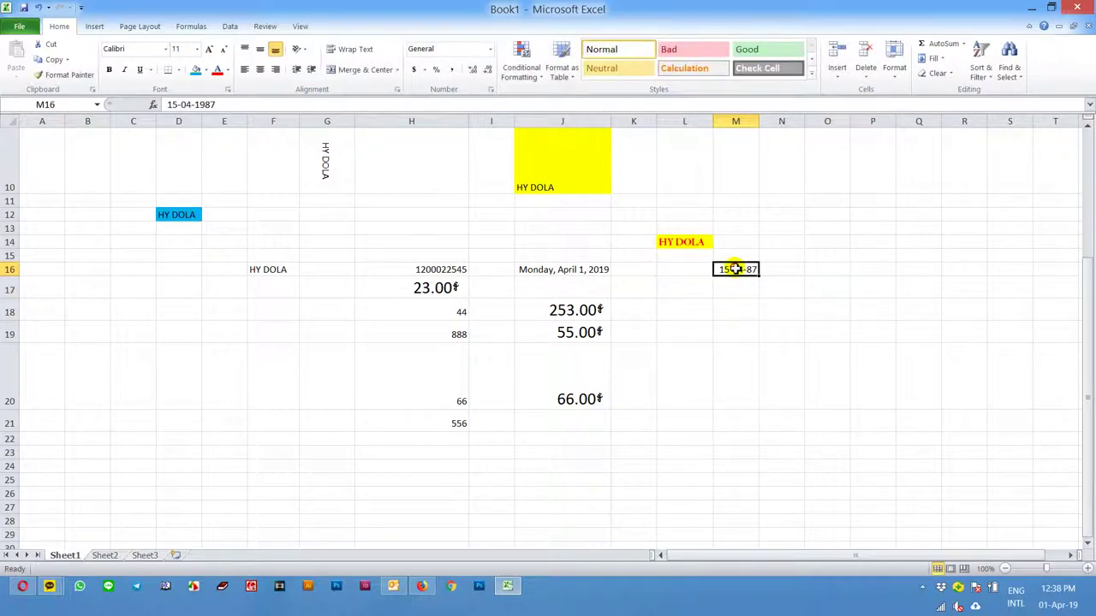
drag(759, 121, 778, 121)
click(757, 121)
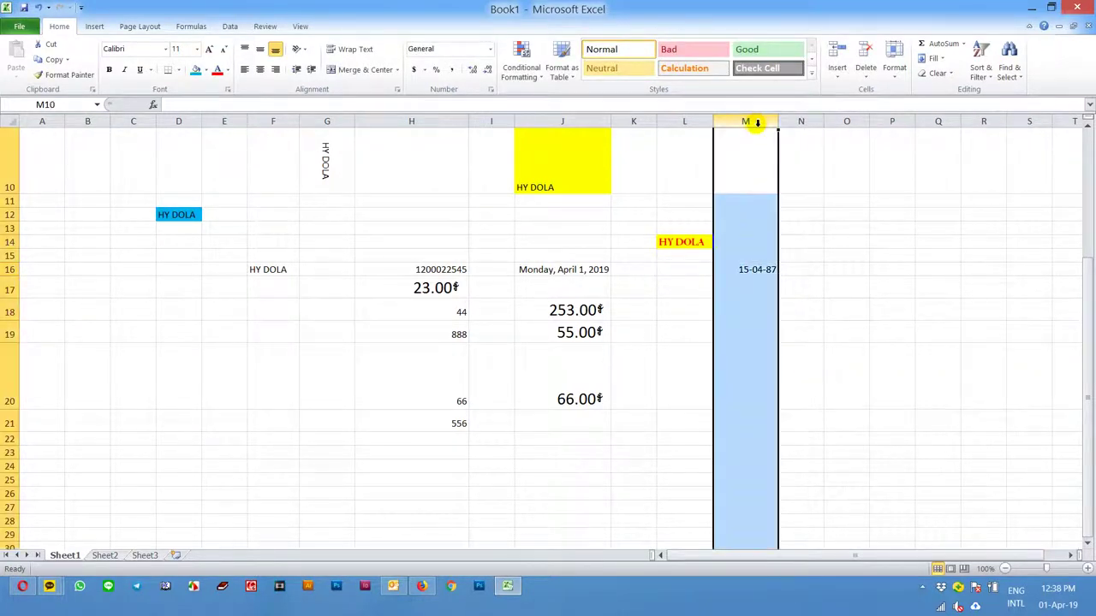
click(762, 268)
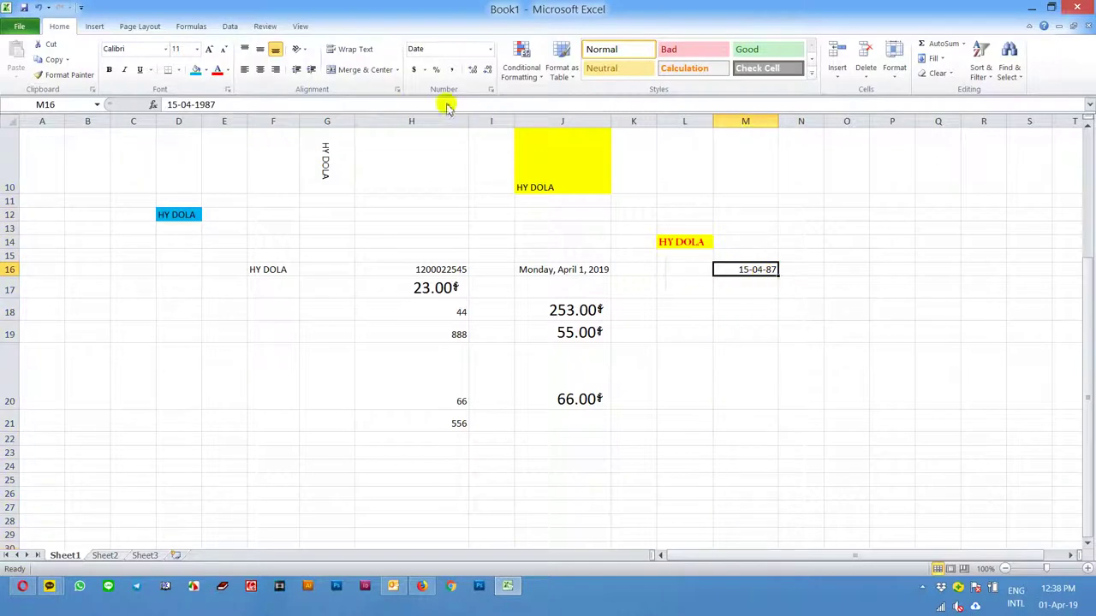
- Give M16 the long date type *Wednesday, March 14, 2001 through Format Cells
click(302, 51)
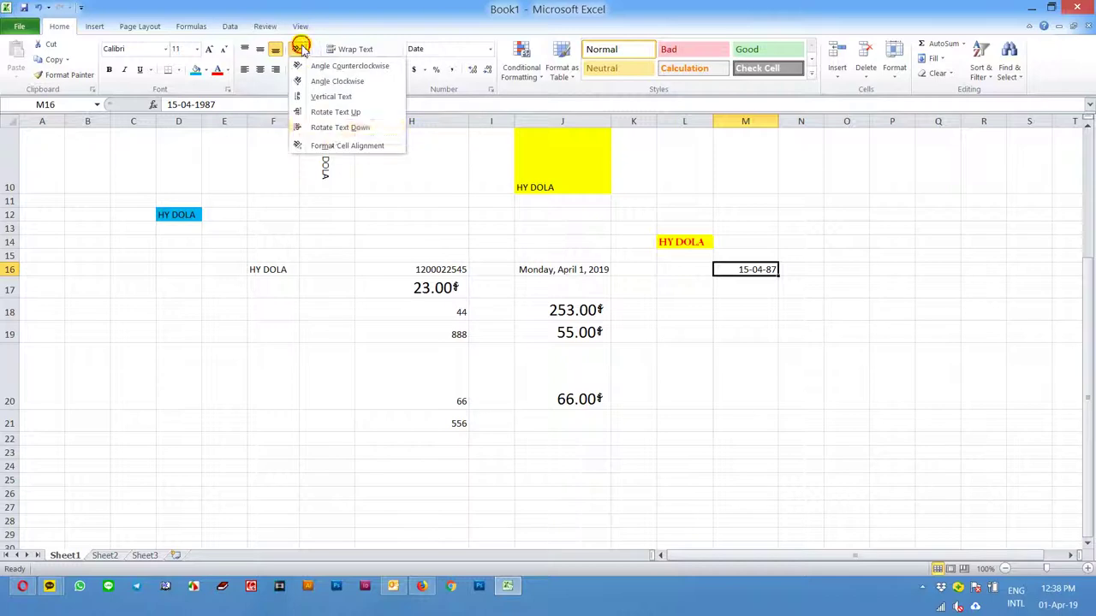
click(329, 145)
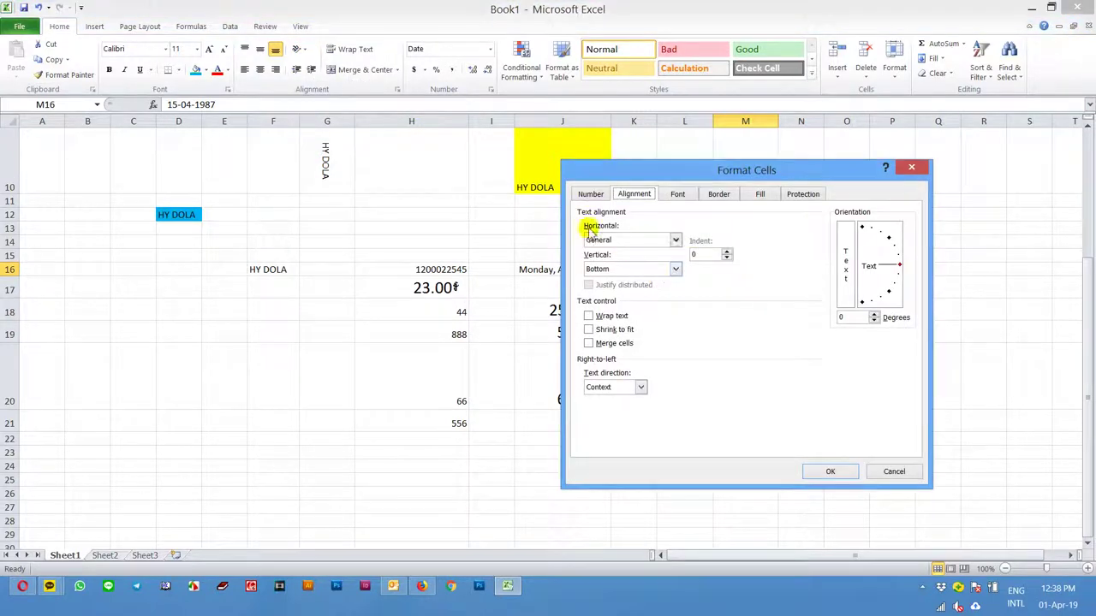
click(588, 194)
click(704, 274)
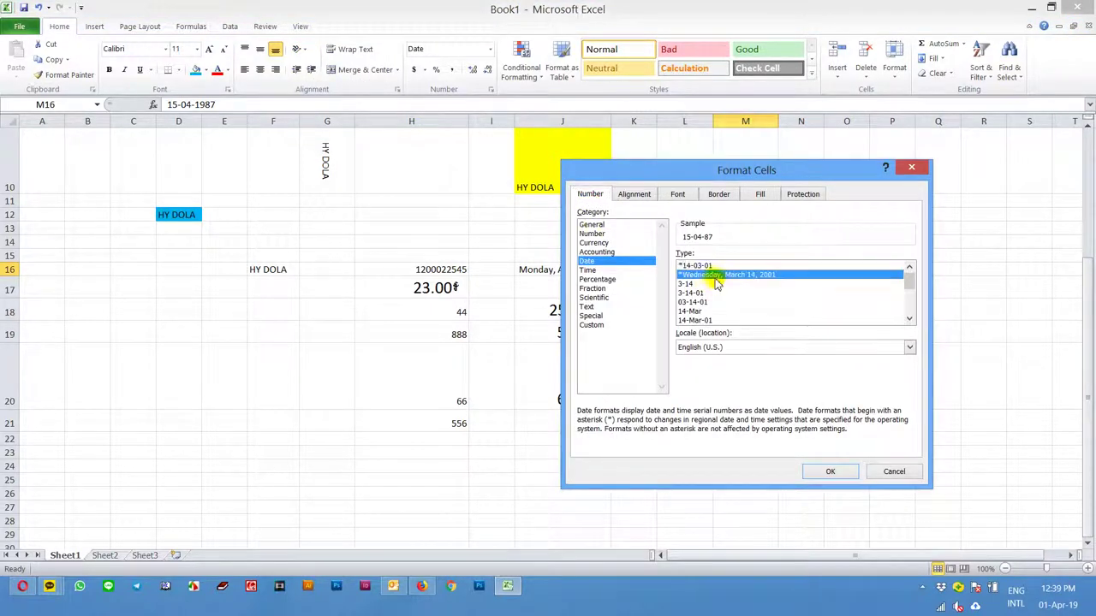
click(828, 470)
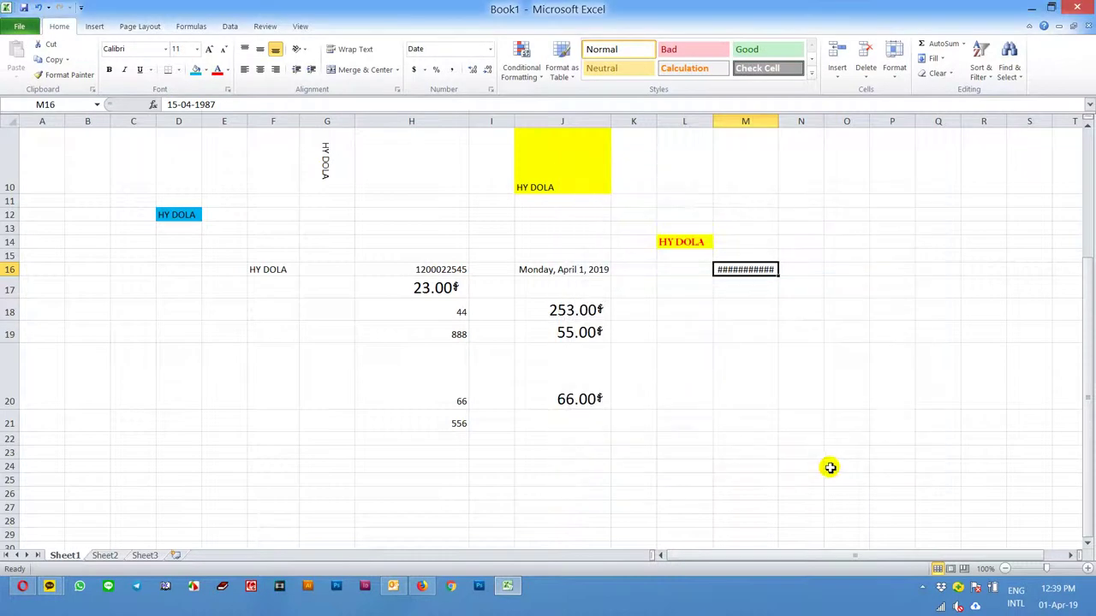
- Auto-fit column M, then change M16's year from 1987 to 2019
double_click(776, 121)
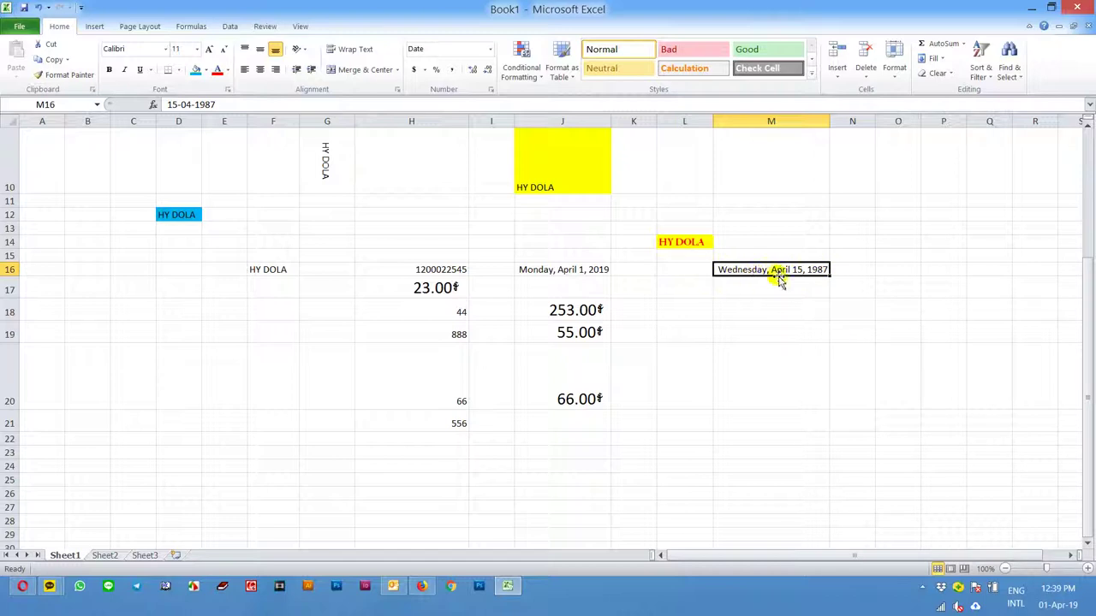
double_click(775, 269)
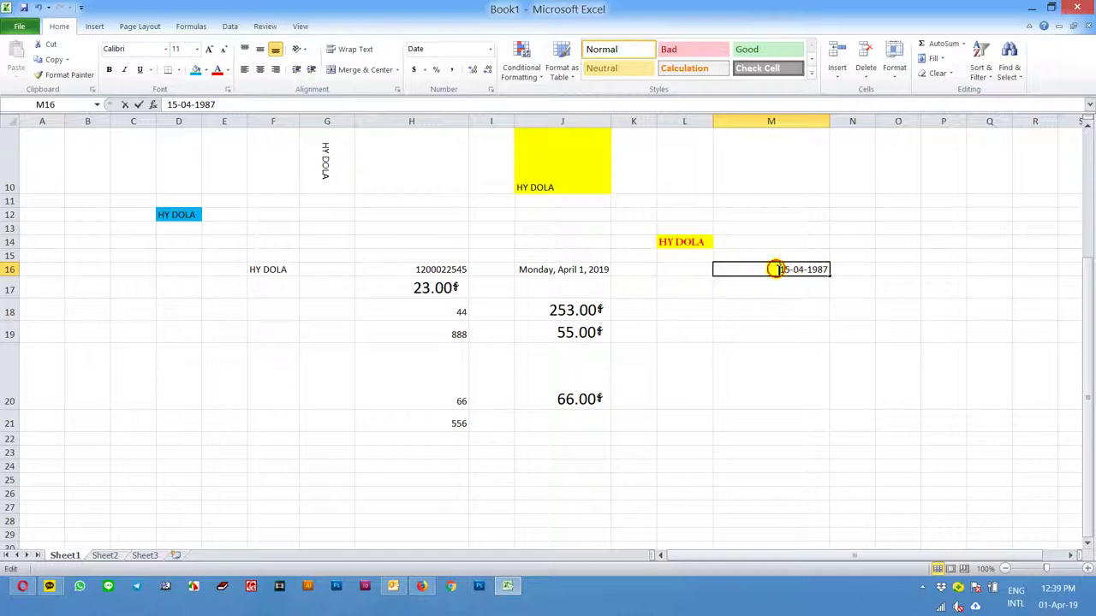
click(789, 269)
drag(807, 270, 880, 269)
text(20)
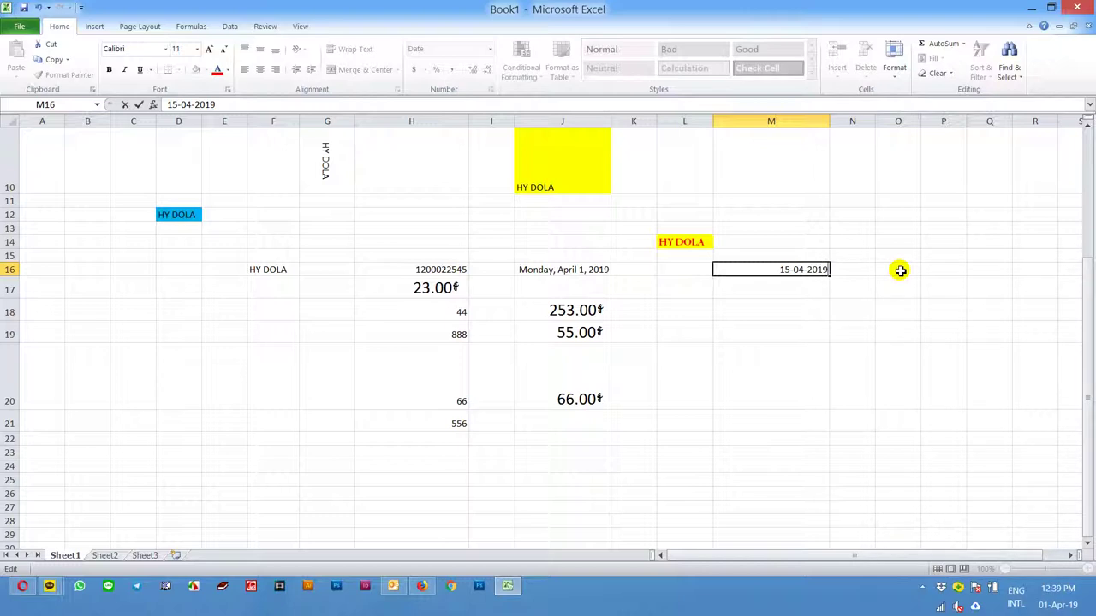
key(Return)
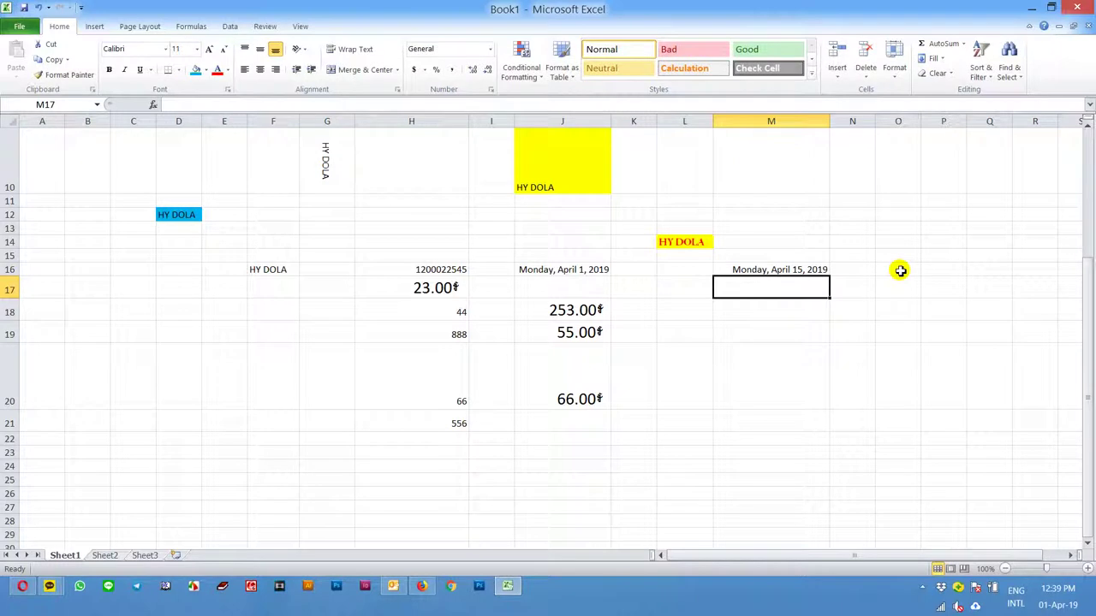
click(799, 270)
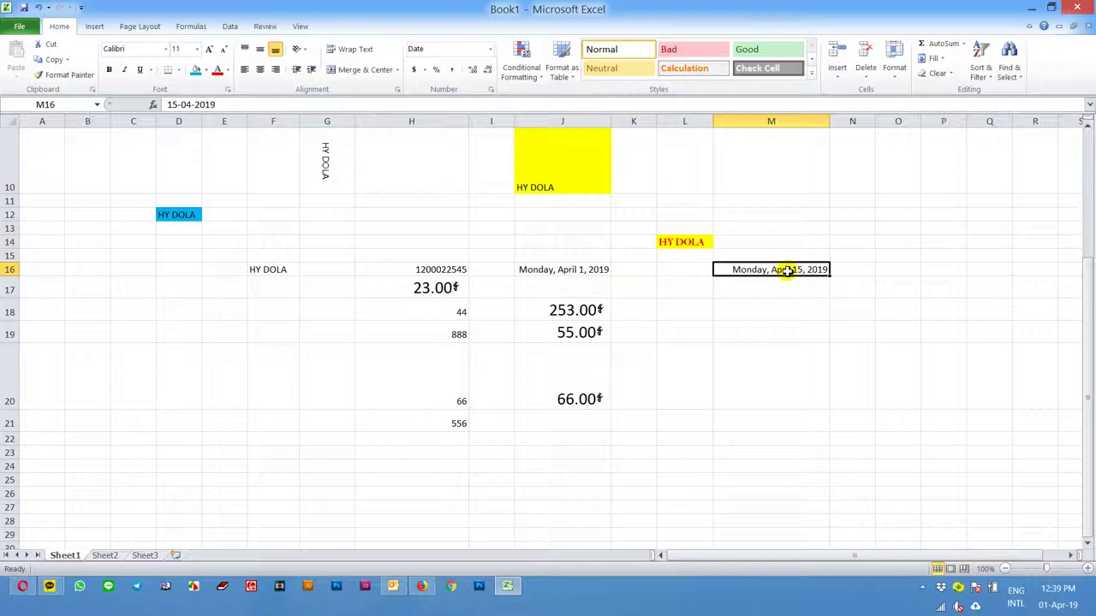
double_click(786, 270)
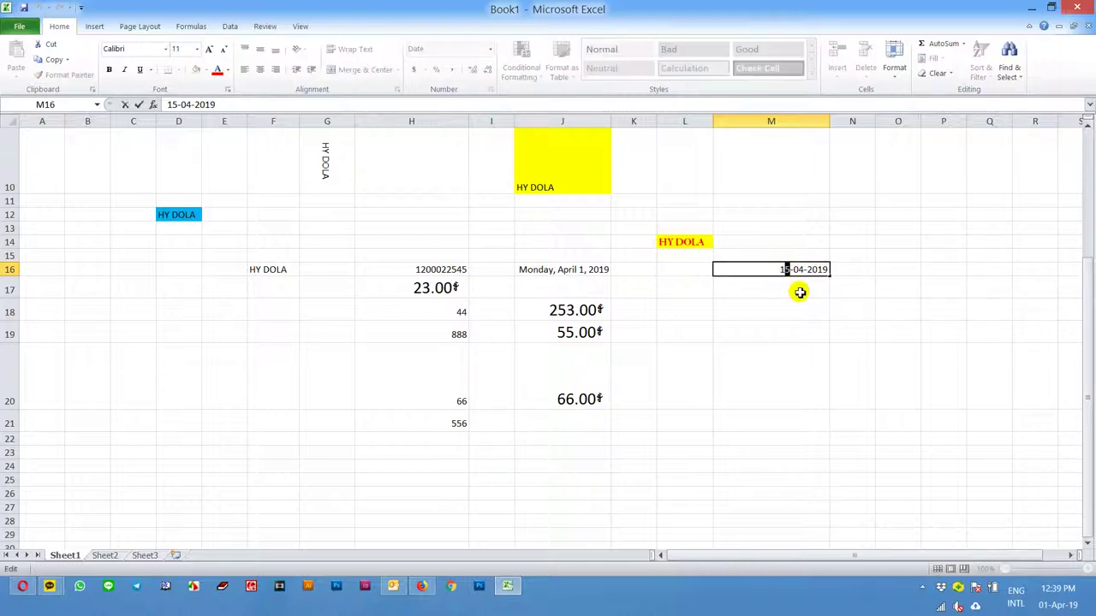
- Change M16's day to 14 and its year to 2020
text(4)
click(831, 320)
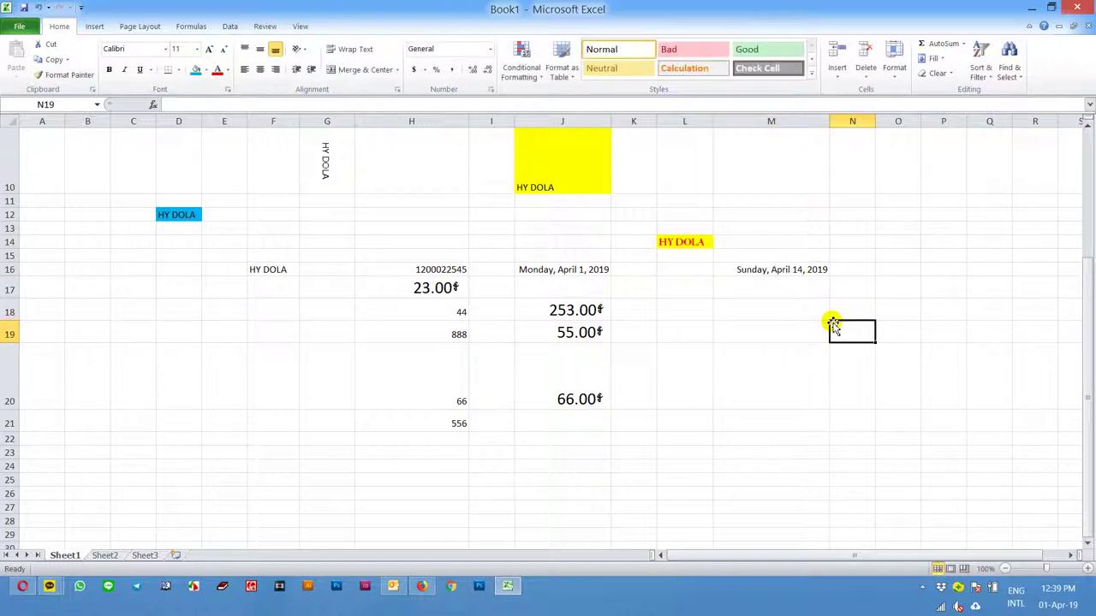
click(808, 278)
double_click(807, 270)
drag(819, 270, 863, 270)
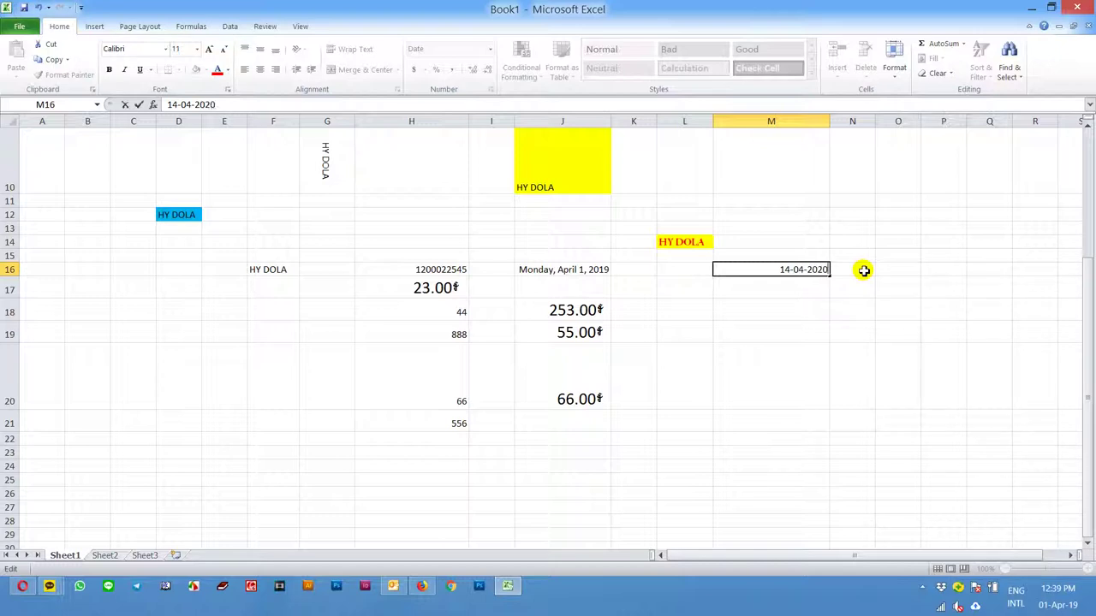
key(Return)
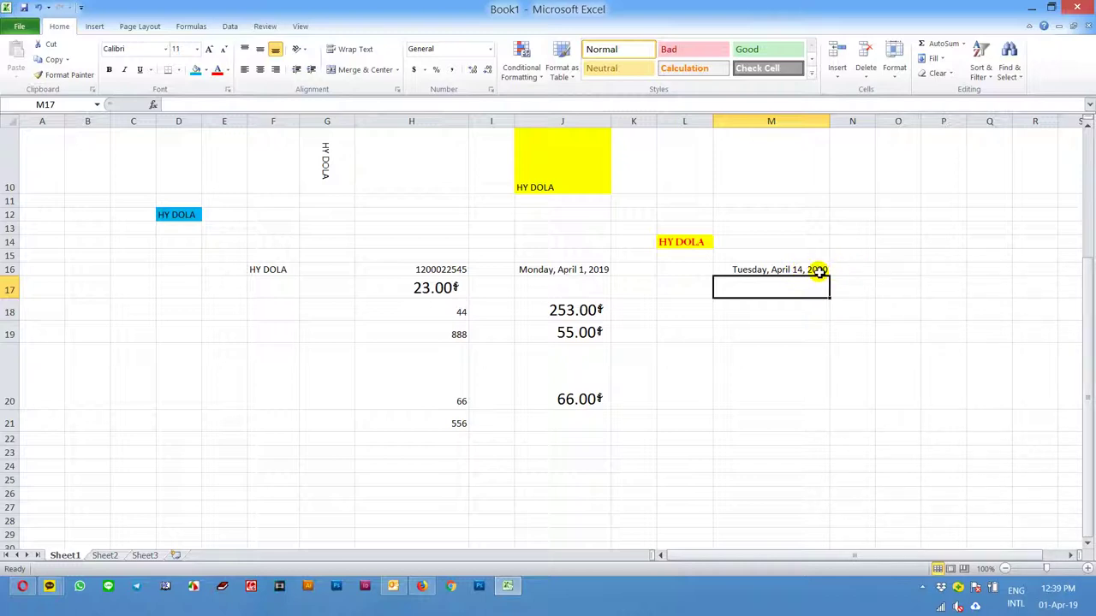
- Change M16's year back to 2019, giving Sunday, April 14, 2019
click(820, 270)
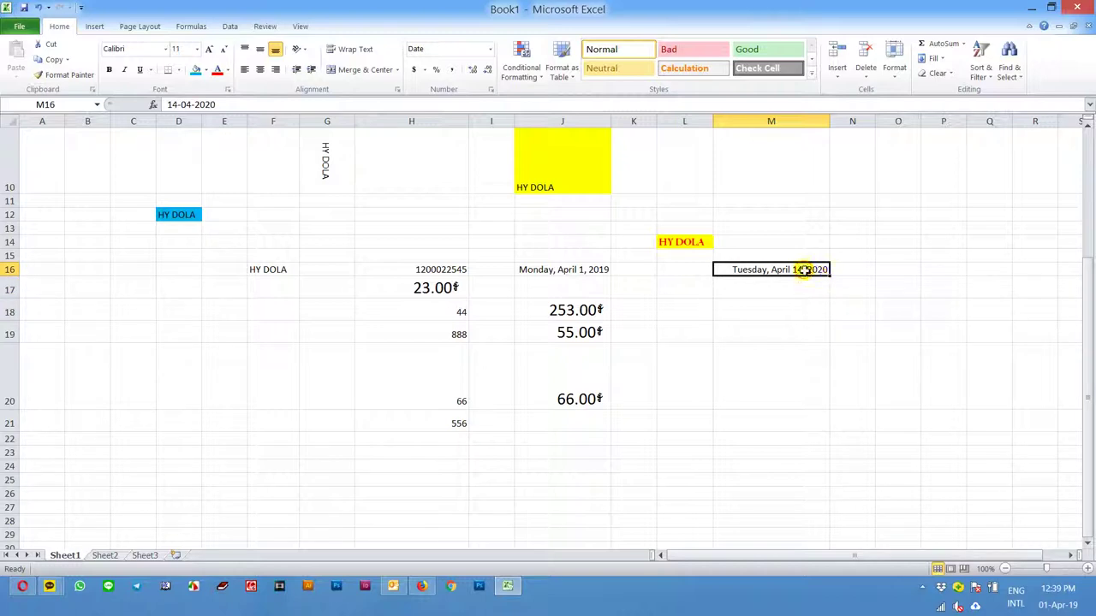
double_click(808, 270)
drag(818, 272, 866, 268)
key(BackSpace)
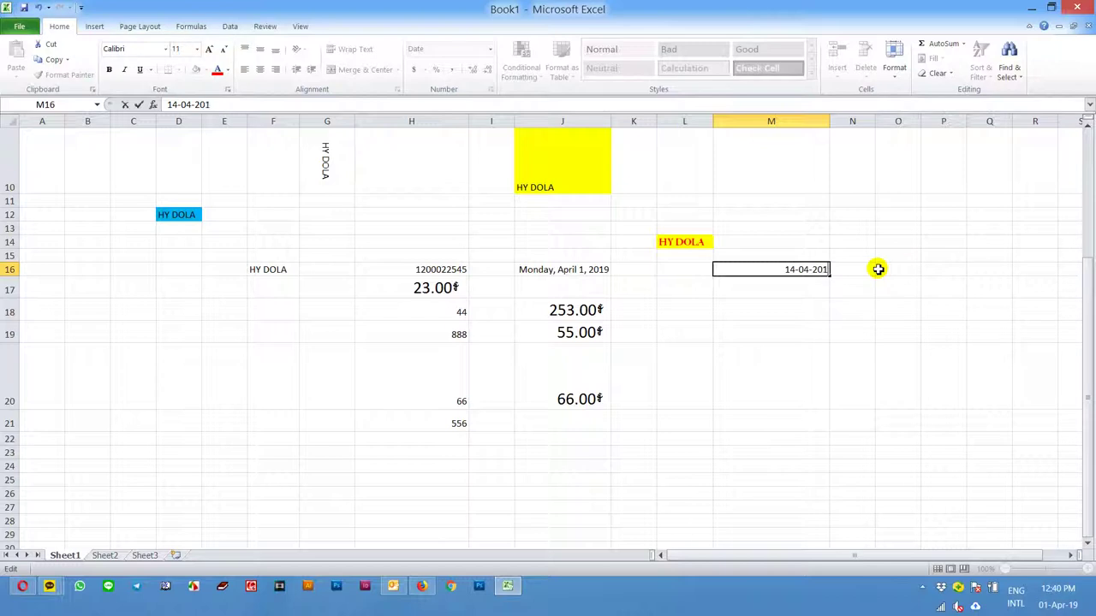
text(9)
key(Return)
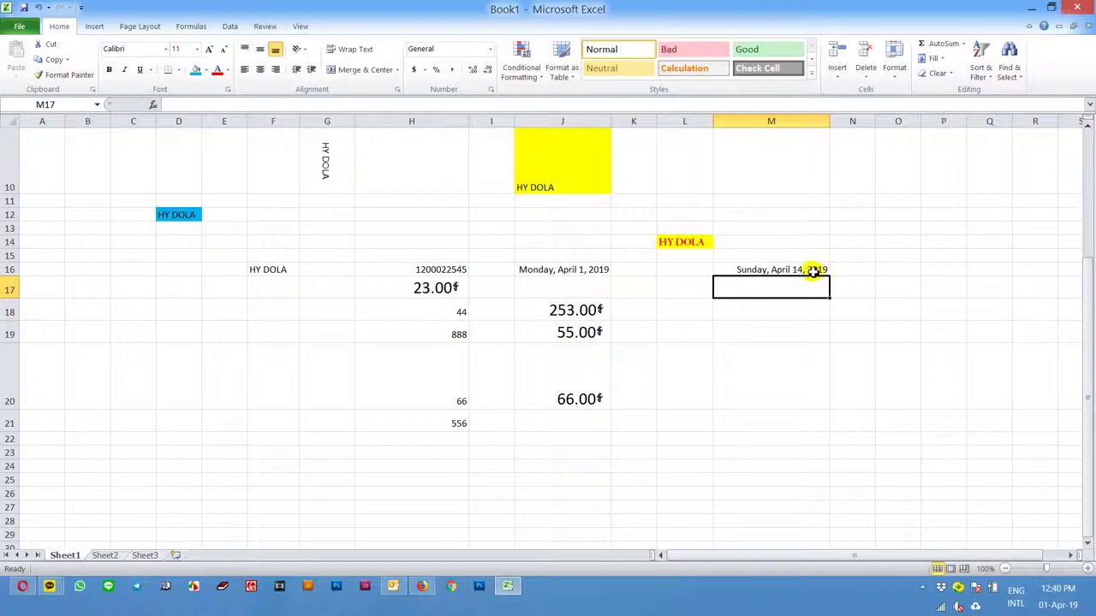
click(813, 269)
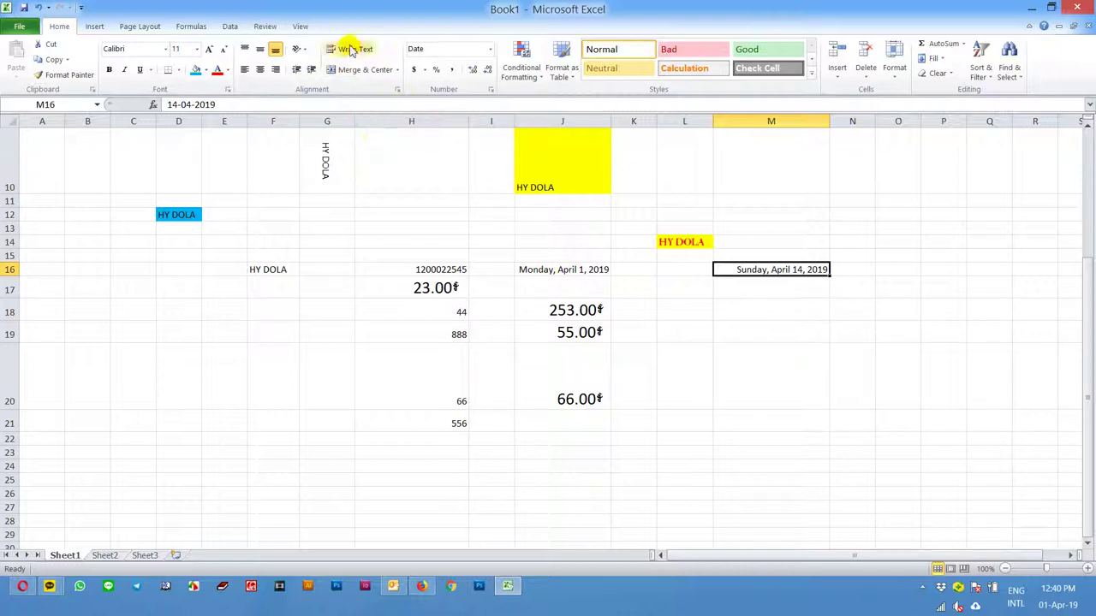
- Enter a long string of s and h letters in cell D18
click(176, 310)
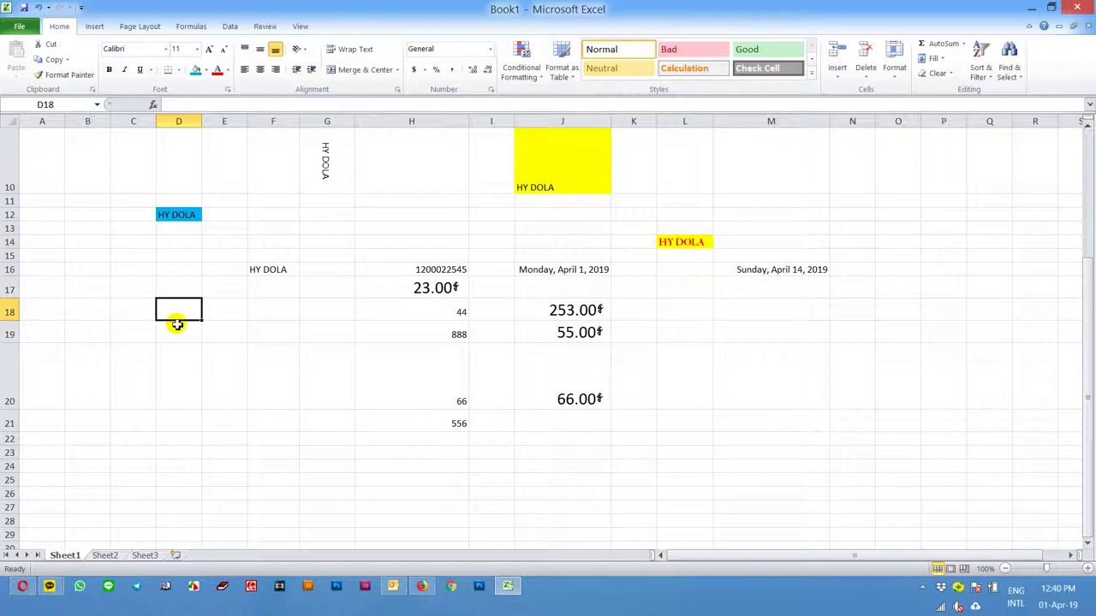
text(sssssssssssssssssssssssssh)
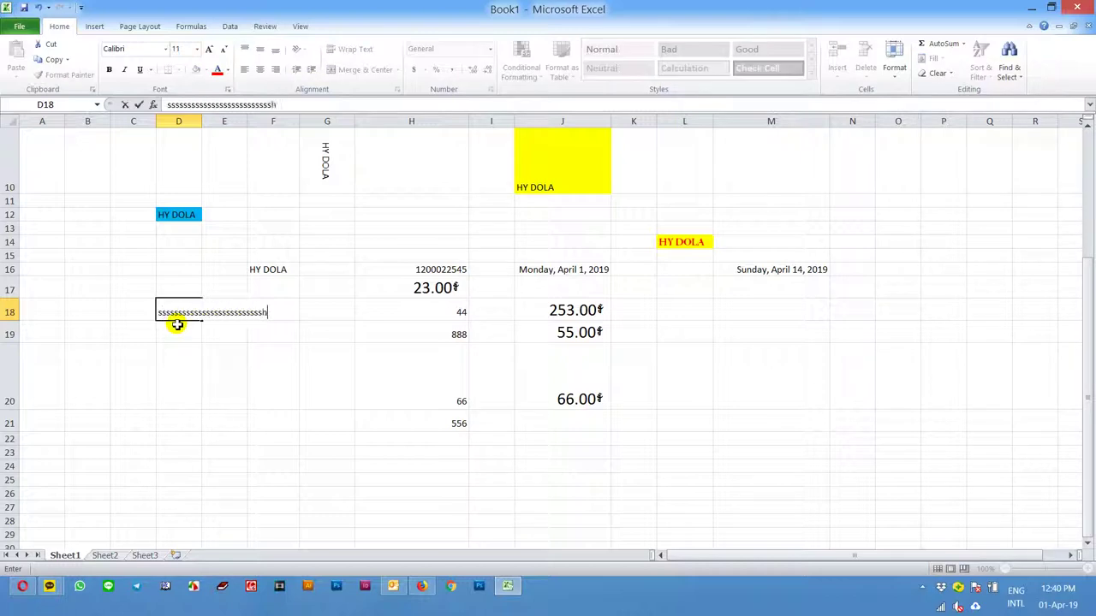
text(hhhhhhhhhhhhhhhhhhhhhhhhhhhhhhhhhhhhhas)
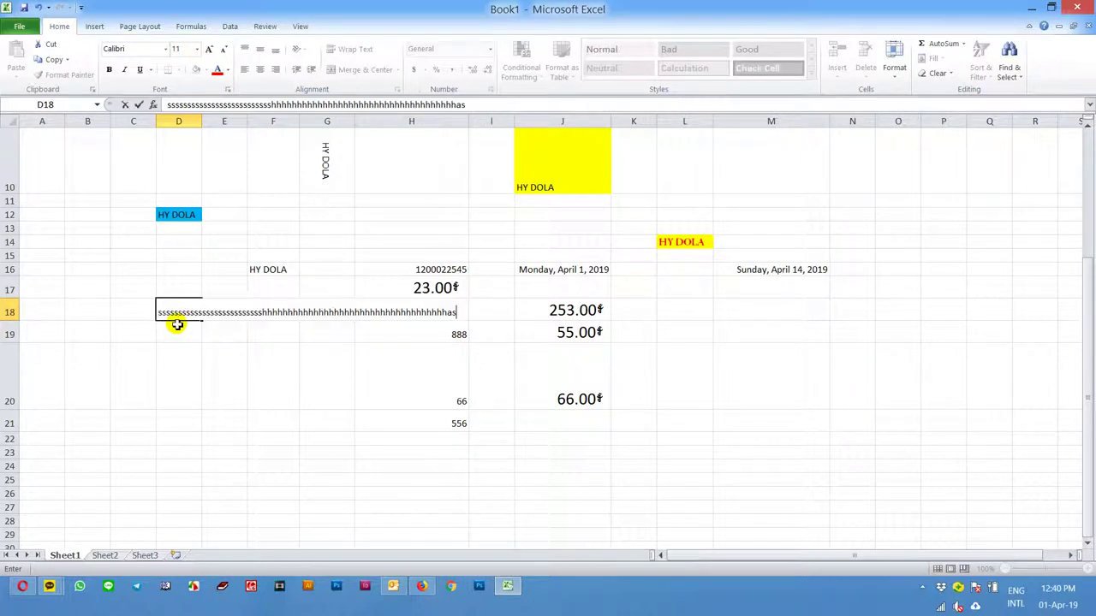
key(Return)
- Turn on Wrap Text for D18 and widen column D
drag(172, 308, 353, 313)
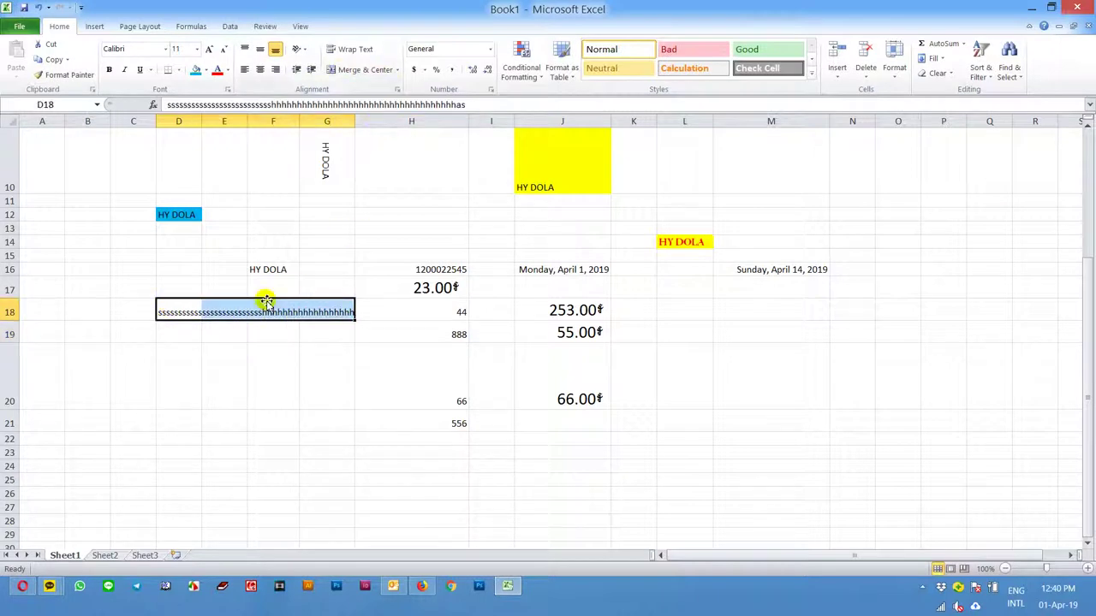
click(181, 315)
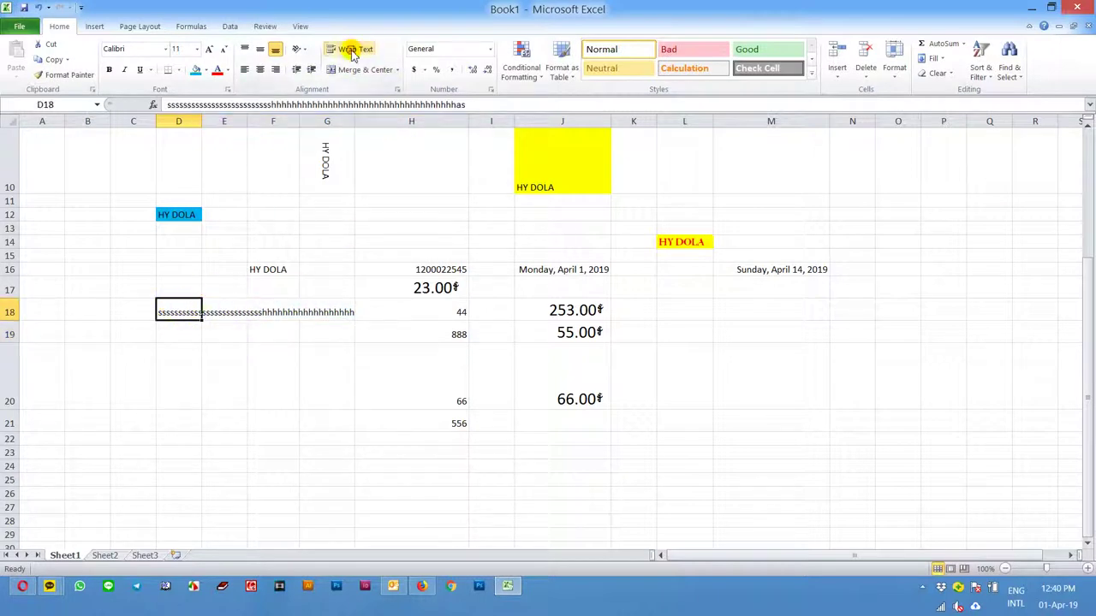
click(353, 51)
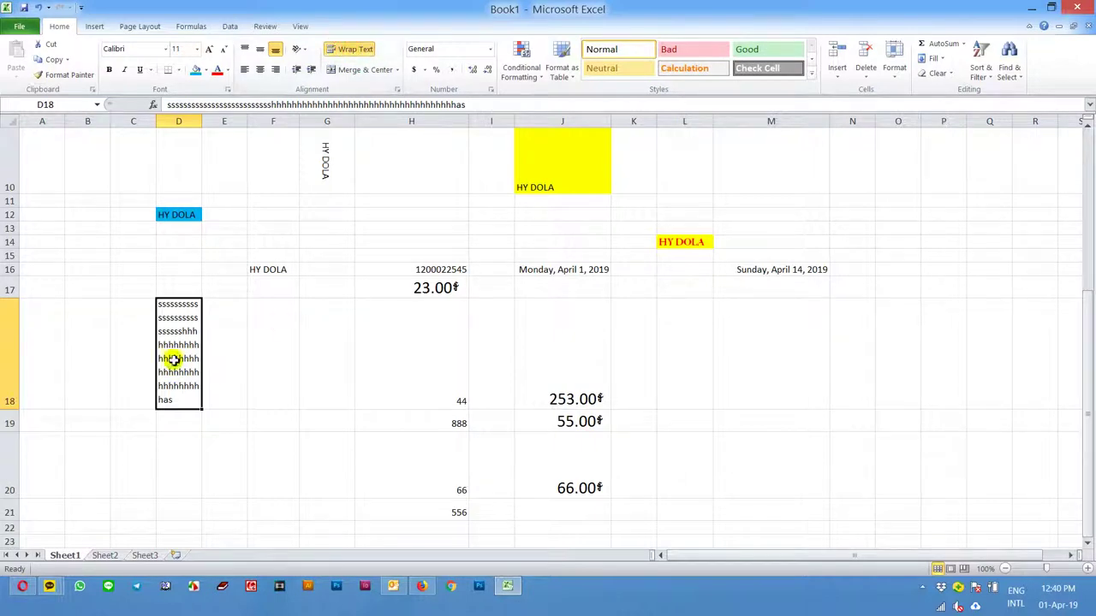
drag(203, 121, 256, 120)
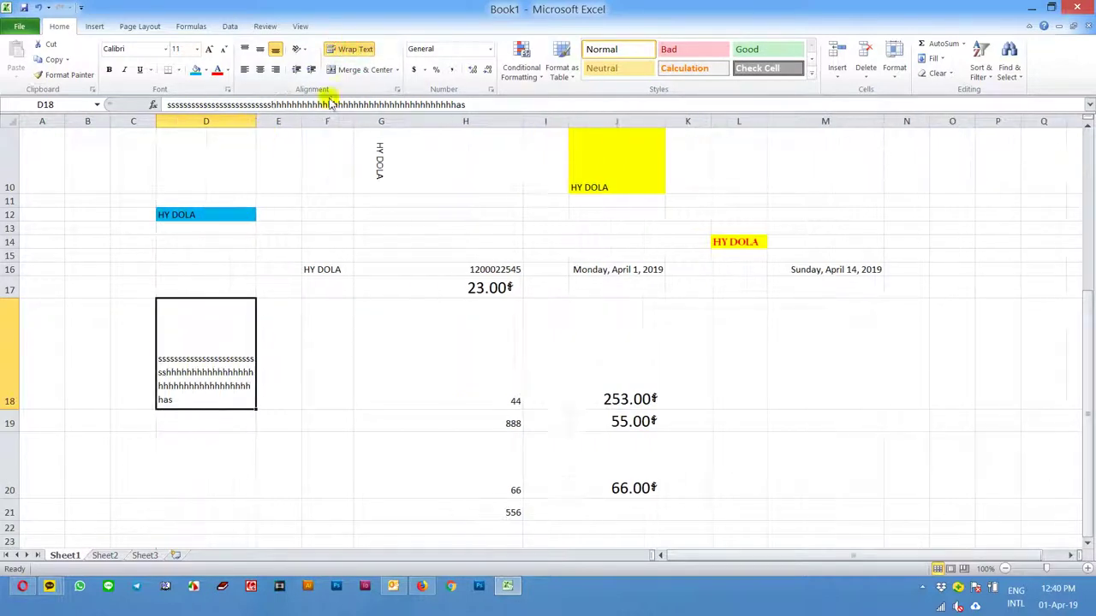
click(355, 49)
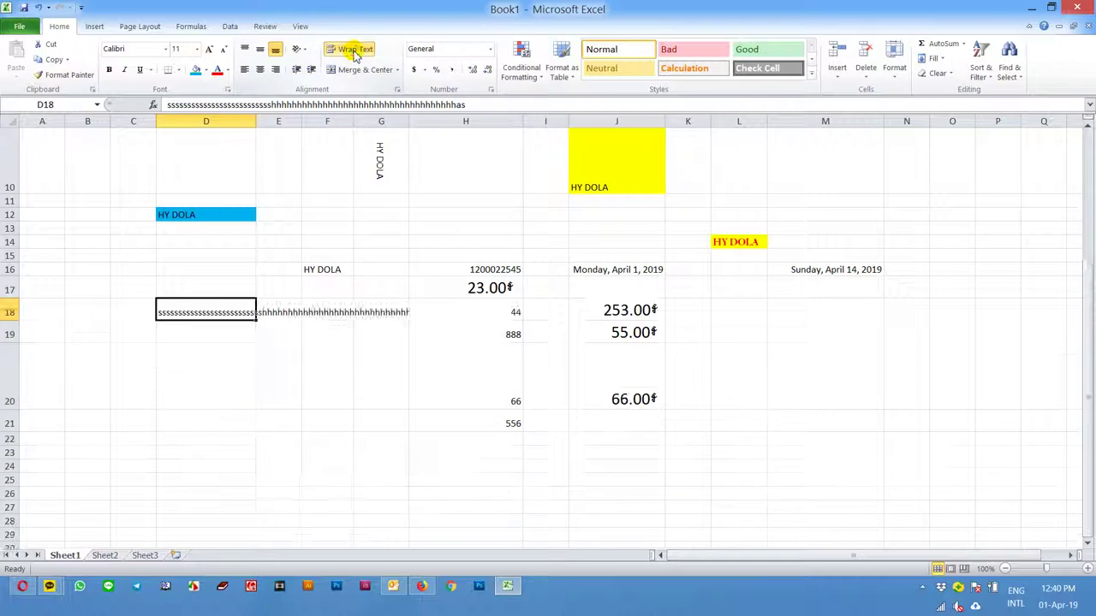
click(356, 49)
click(349, 455)
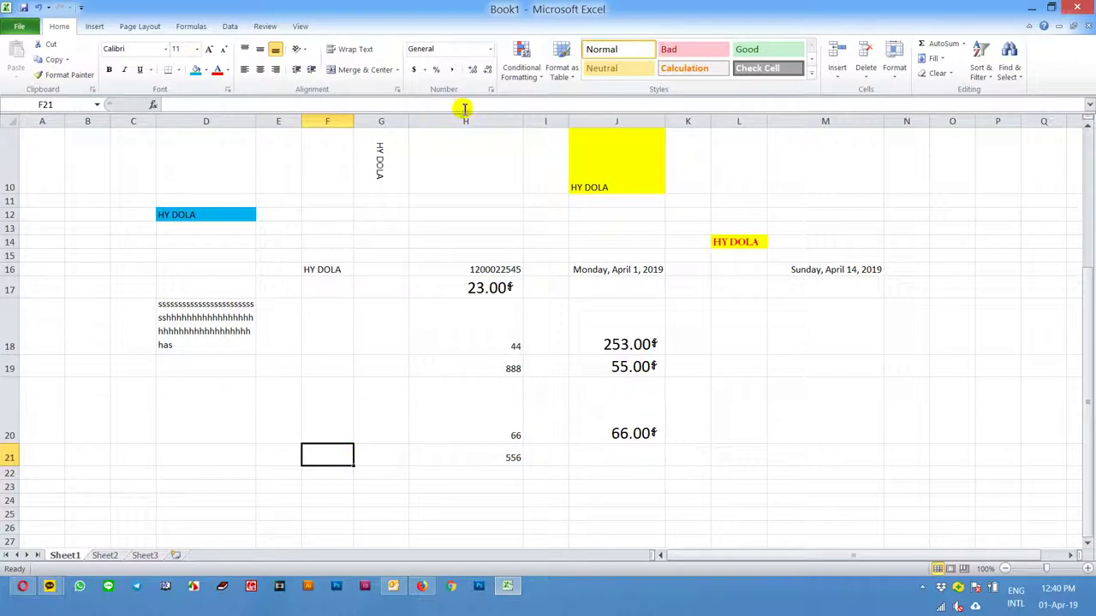
- Give H18's 44 dollar accounting format, and try percent, comma and decimal styles on H19's 888
click(514, 348)
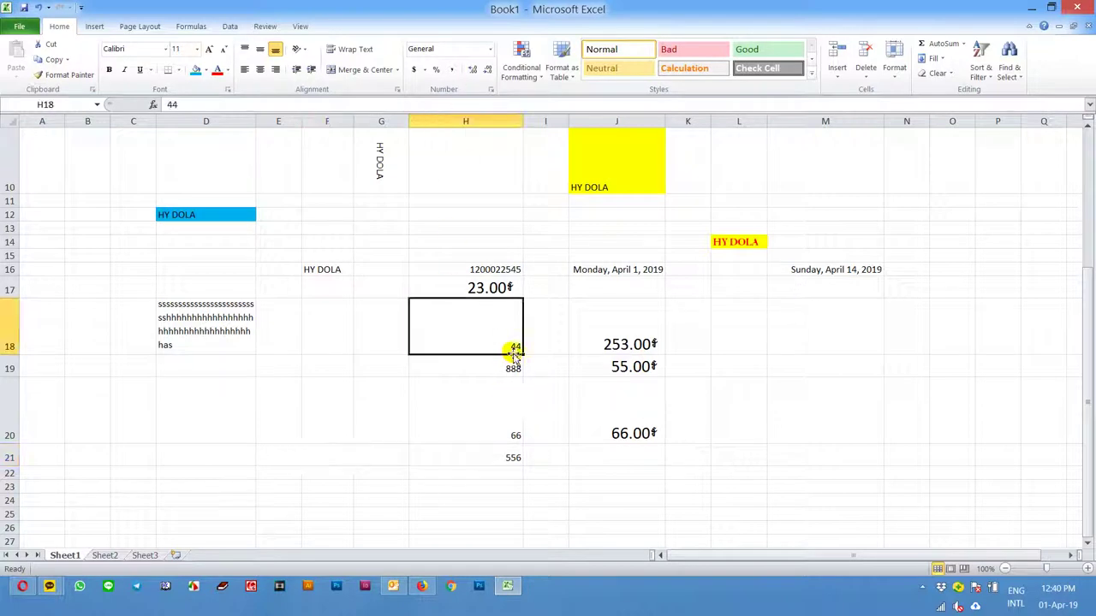
click(415, 70)
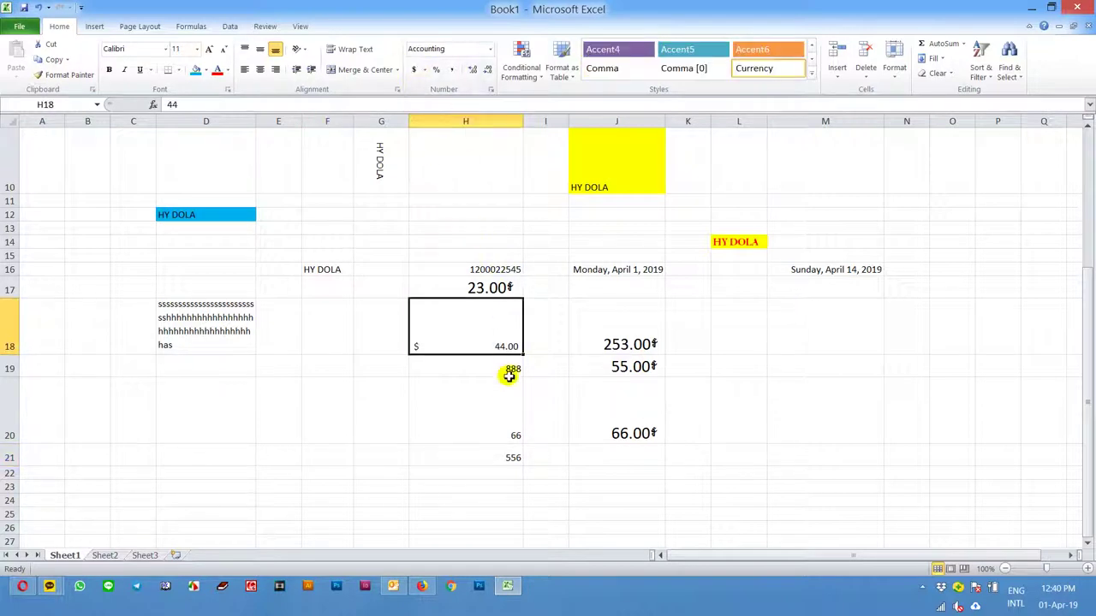
click(508, 370)
click(436, 69)
click(449, 71)
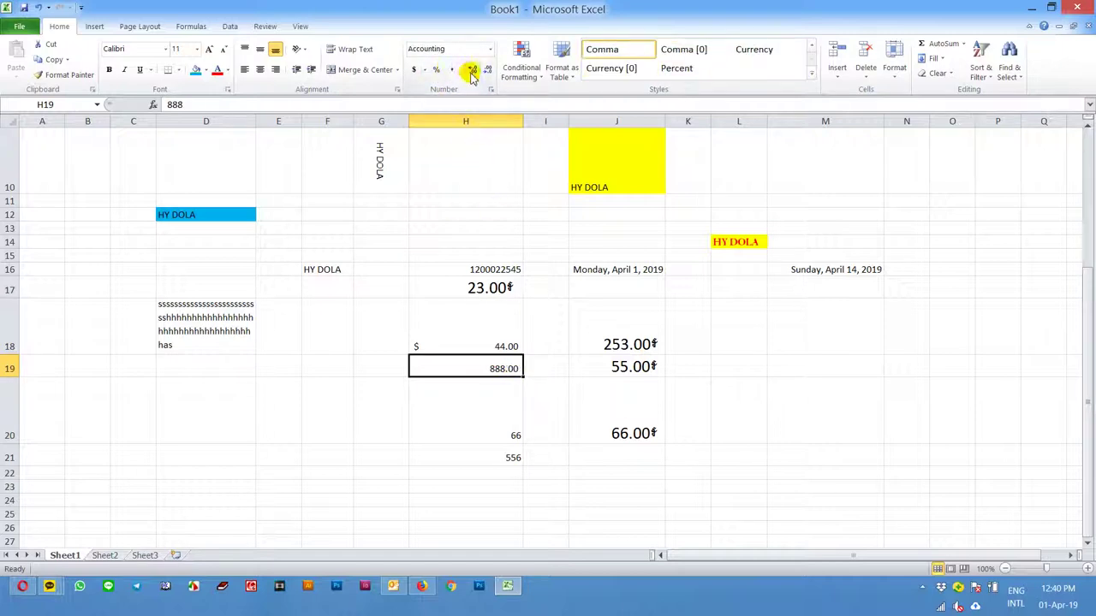
click(472, 70)
click(486, 70)
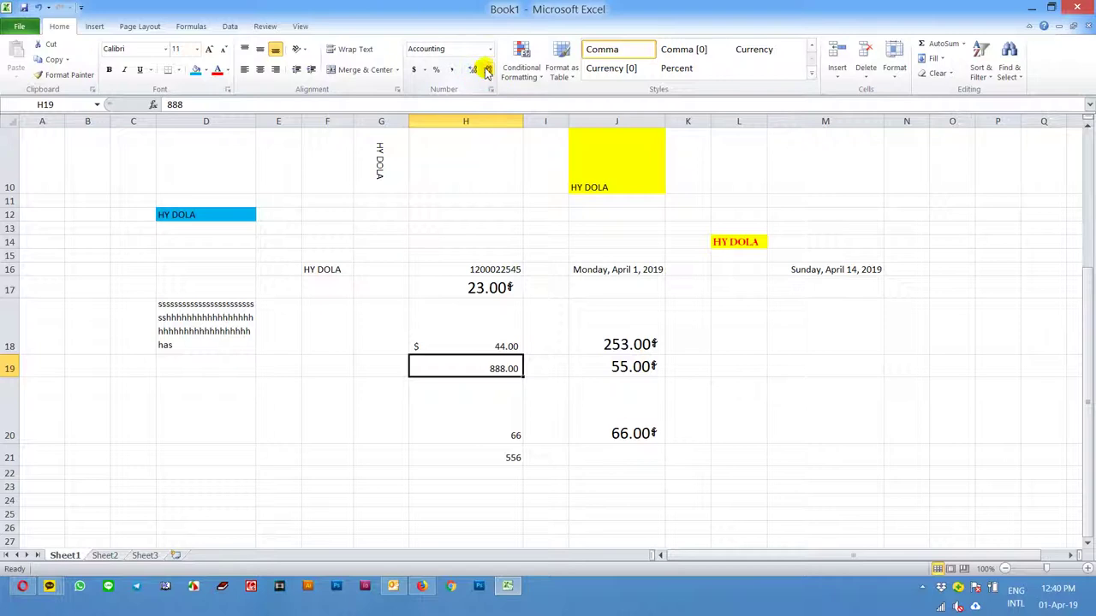
- Try the Number, Short Date, Time, Fraction and Accounting formats on H19's 888
click(490, 49)
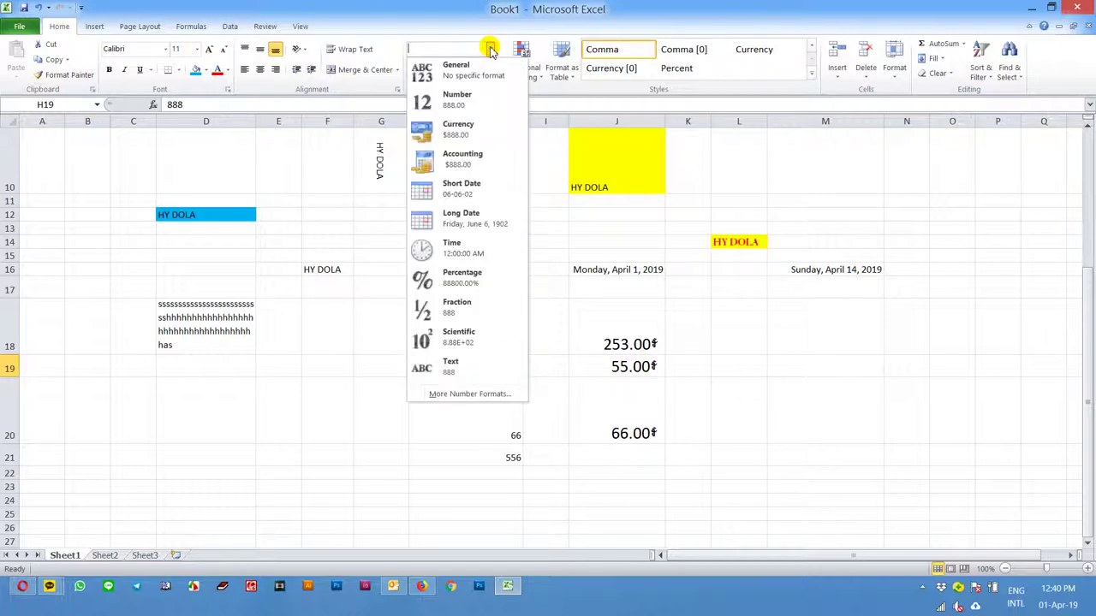
click(478, 105)
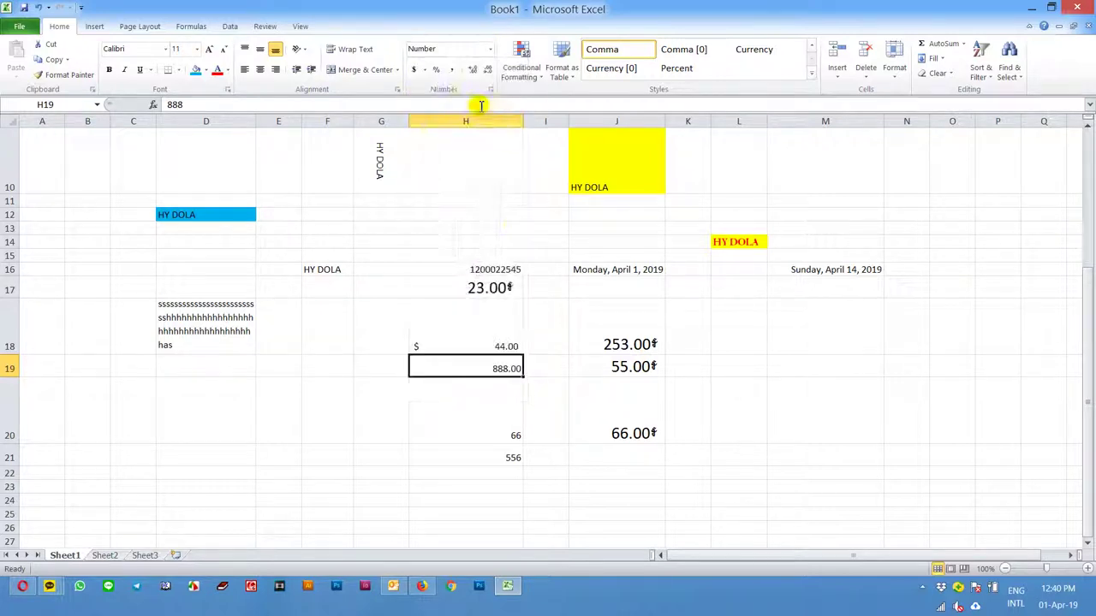
click(489, 50)
click(458, 201)
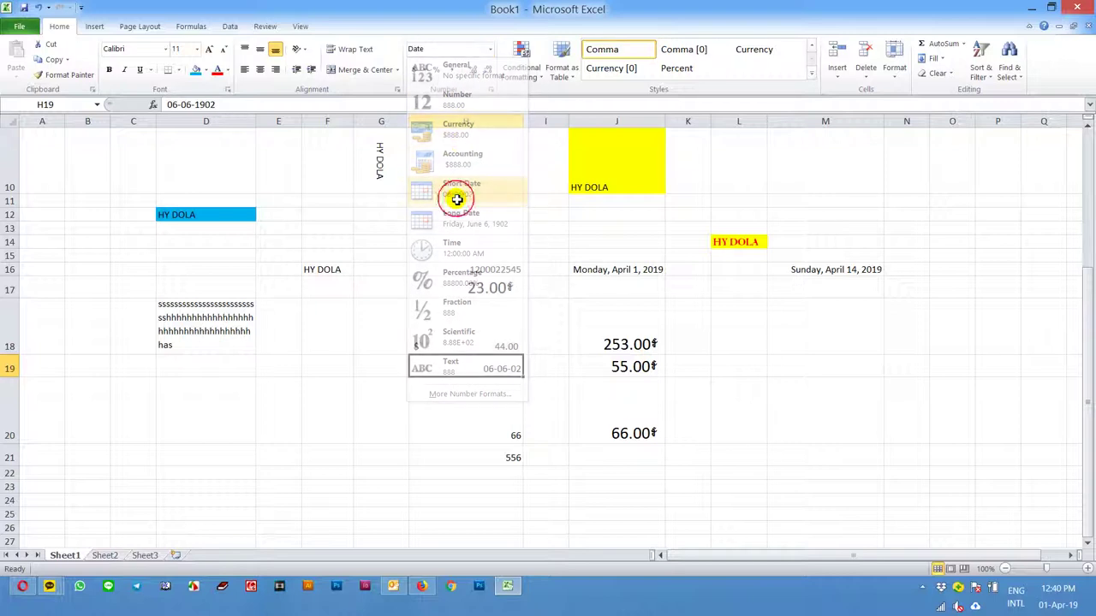
click(489, 49)
click(485, 252)
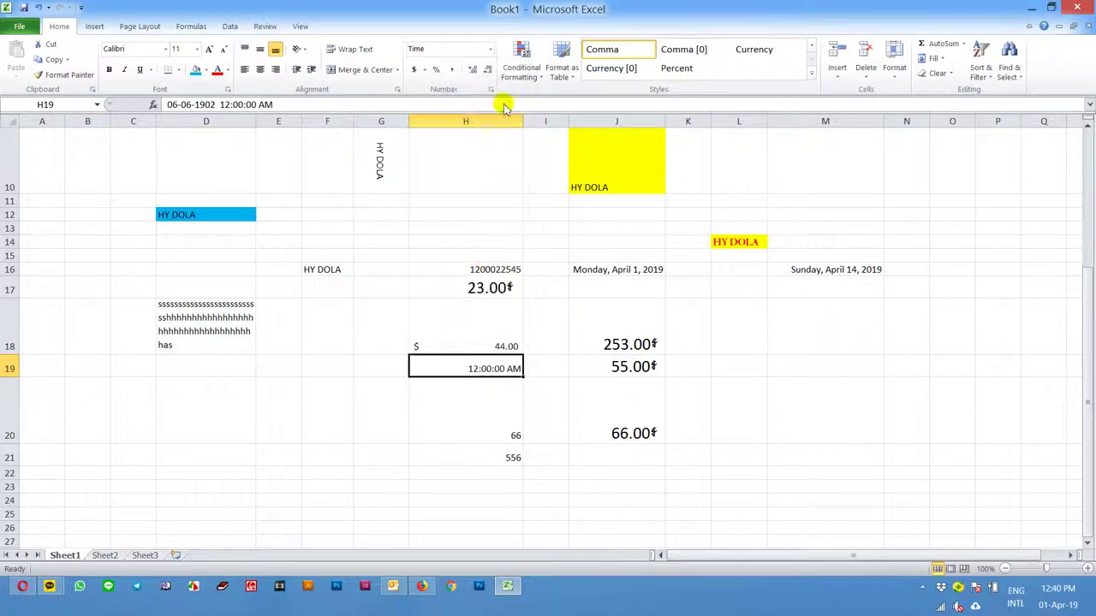
click(489, 50)
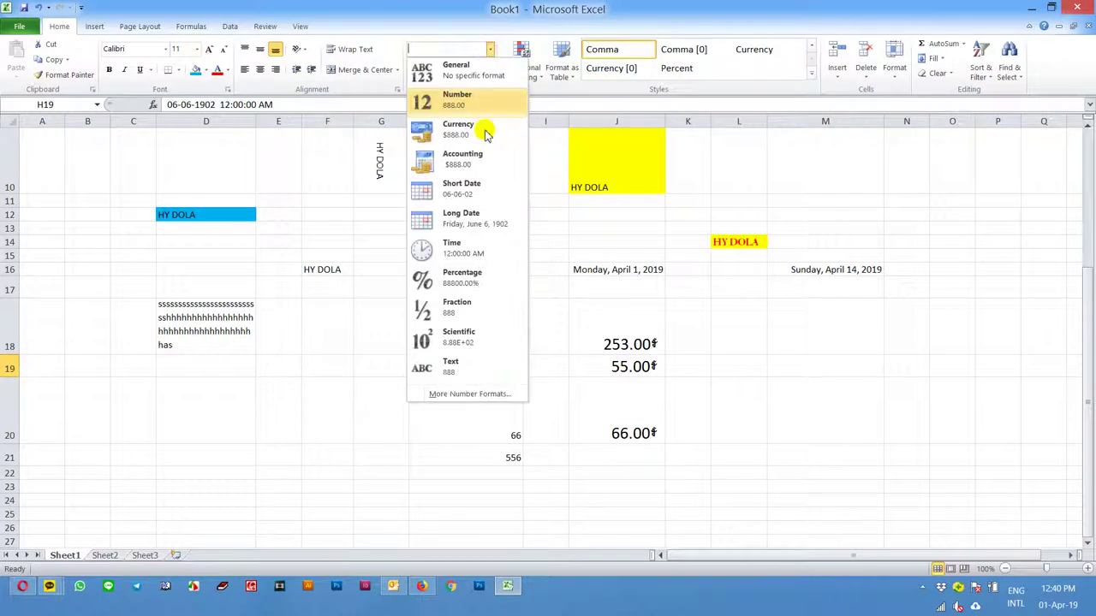
click(495, 310)
click(416, 70)
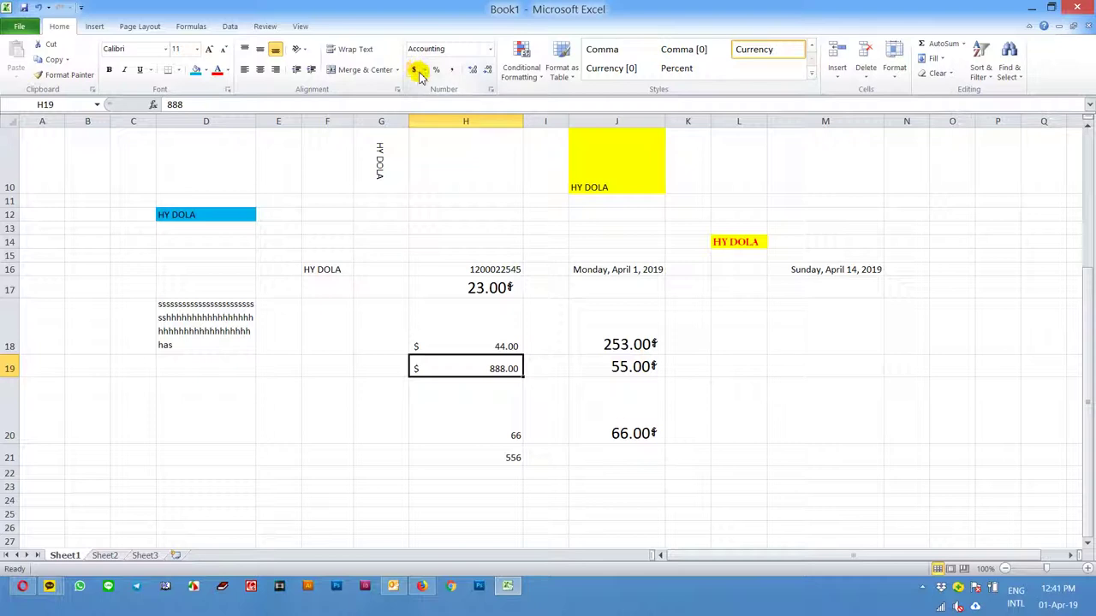
- Copy H17's large currency formatting onto H19 with Format Painter
click(502, 291)
click(69, 77)
click(485, 368)
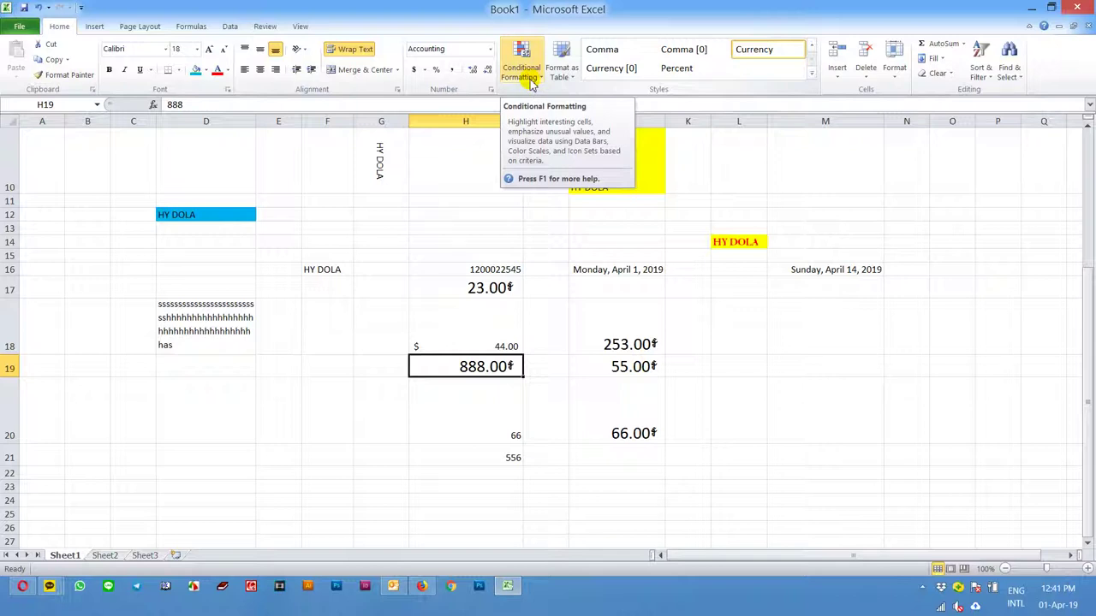
- Look at the Conditional Formatting menu, then switch to the empty Sheet2
click(532, 83)
mouse_move(548, 107)
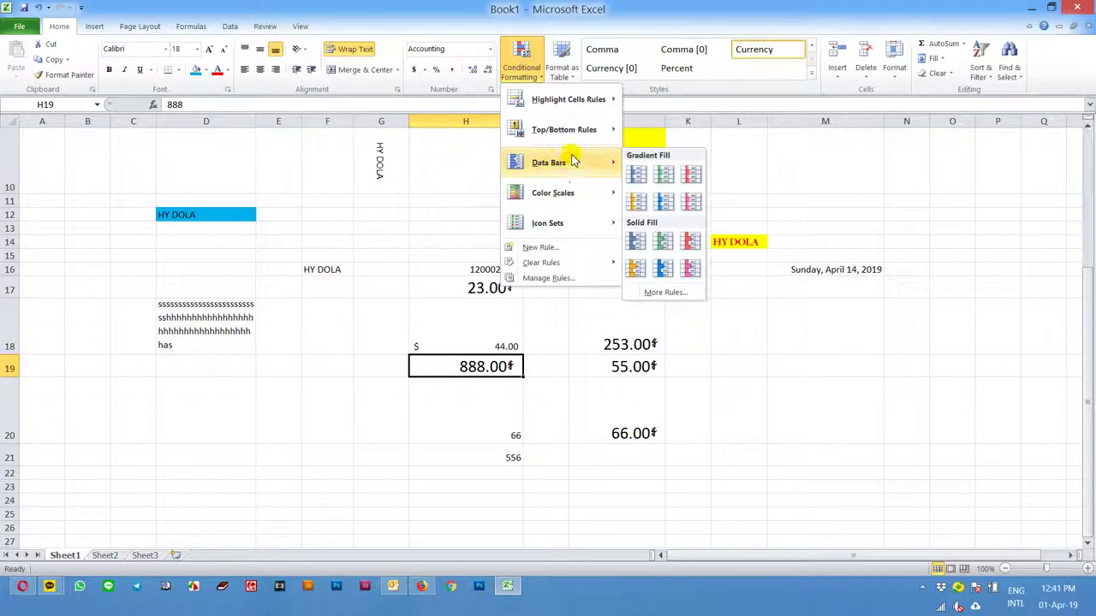
click(350, 403)
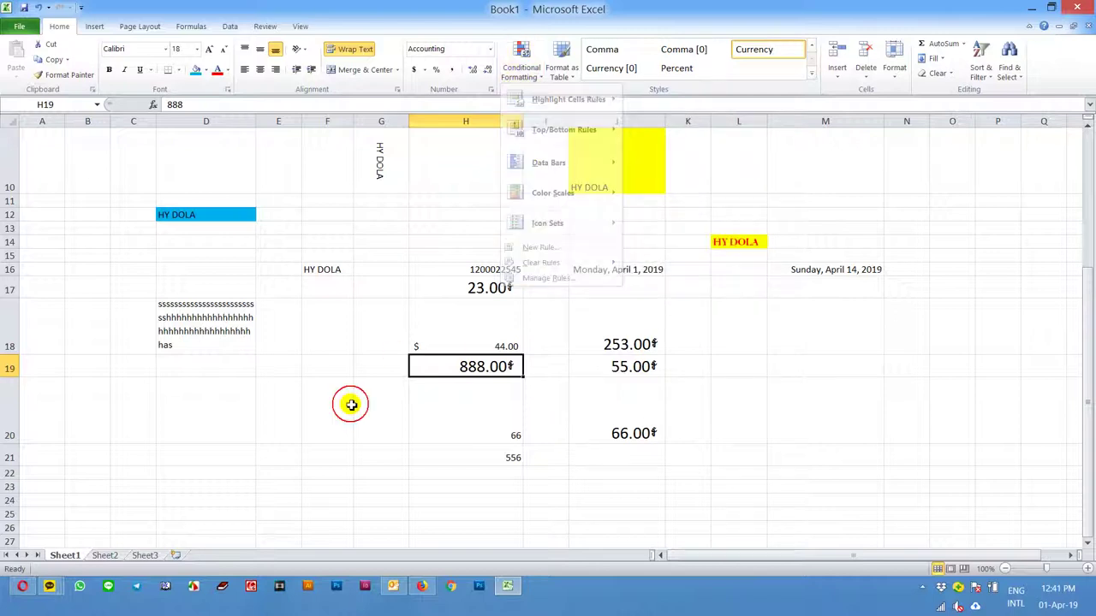
scroll(637, 379, down, 1)
scroll(399, 472, up, 1)
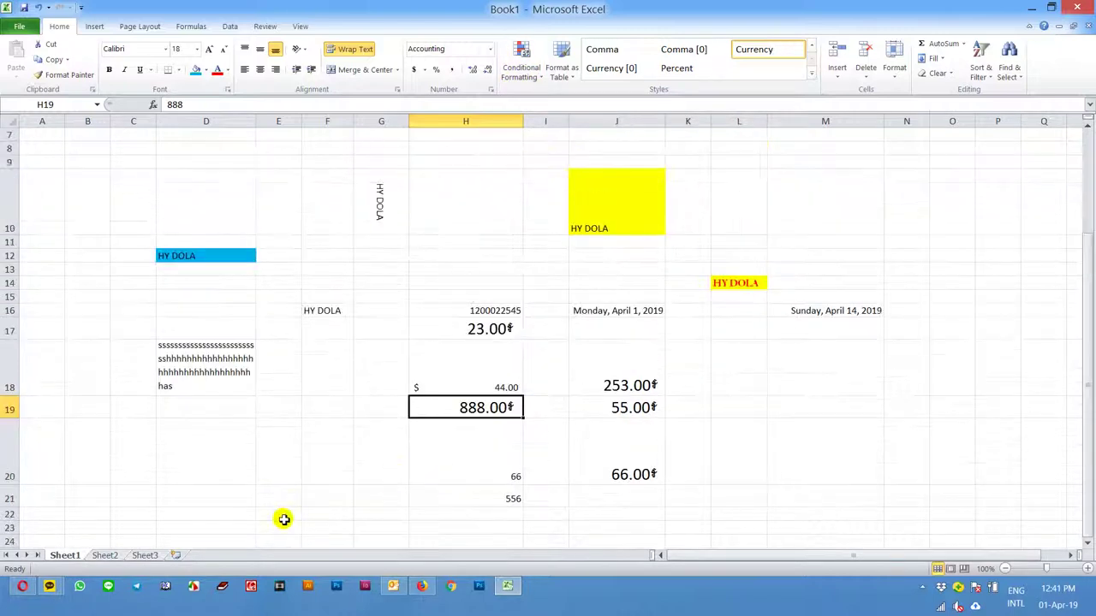
click(105, 556)
click(240, 230)
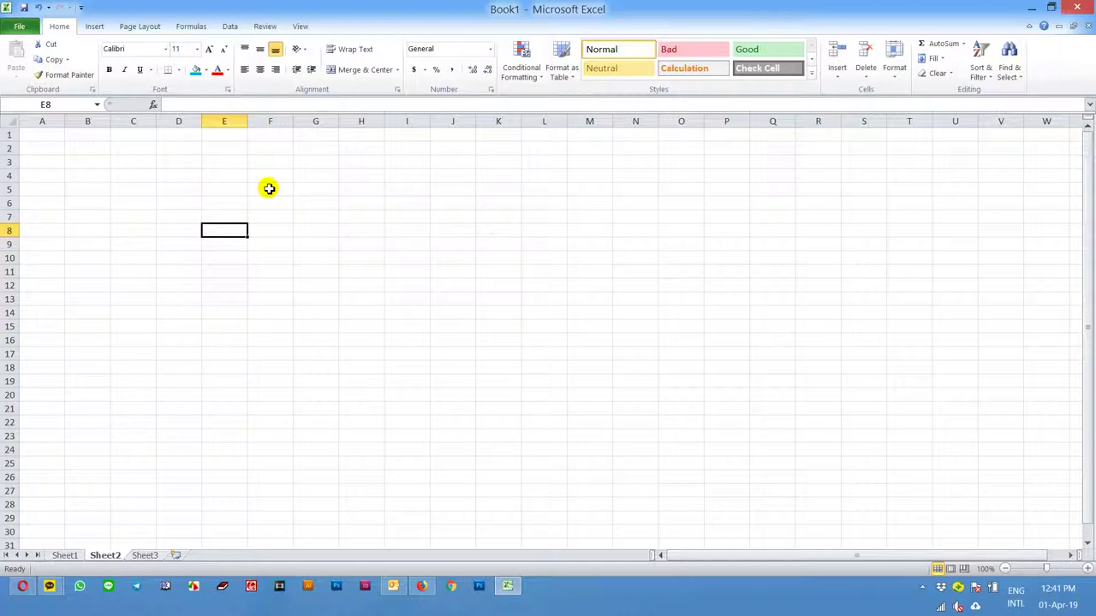
- Finish entering Hi-Sol in E8 and copy it
text(So)
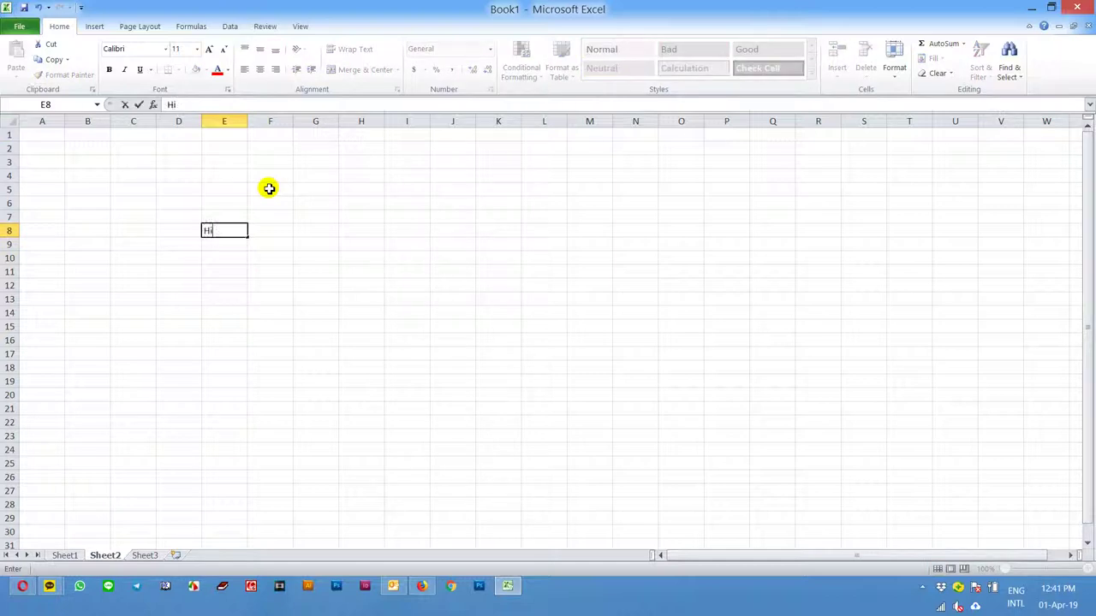
text(l)
key(Return)
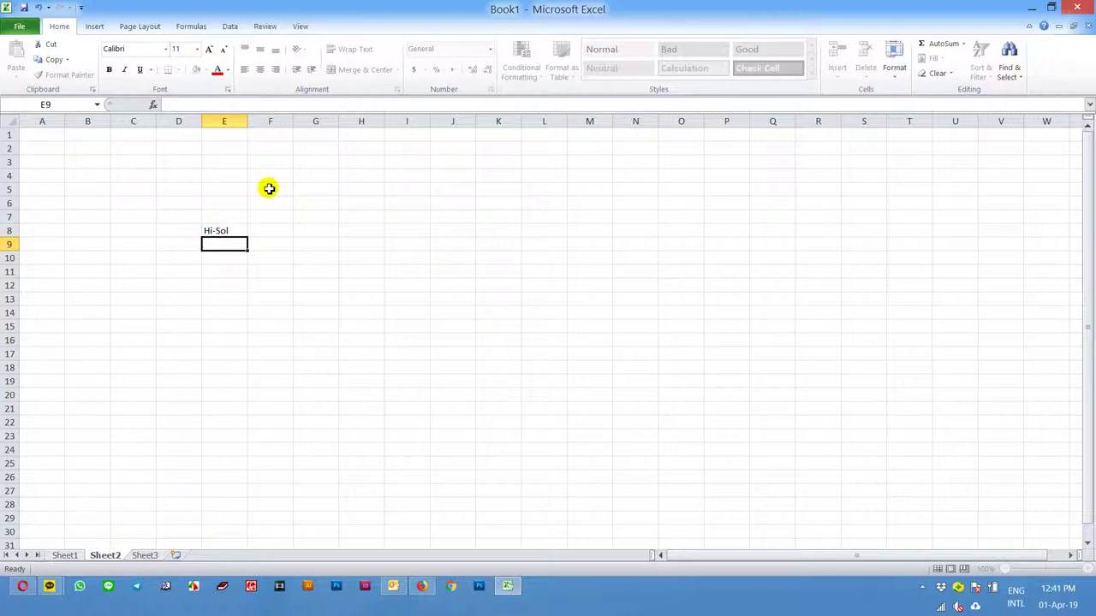
click(245, 230)
key(ctrl+c)
- Paste Hi-Sol into G11, J14, M15, C19 and Q17
click(313, 272)
key(ctrl+v)
click(453, 313)
key(ctrl+v)
click(600, 329)
key(ctrl+v)
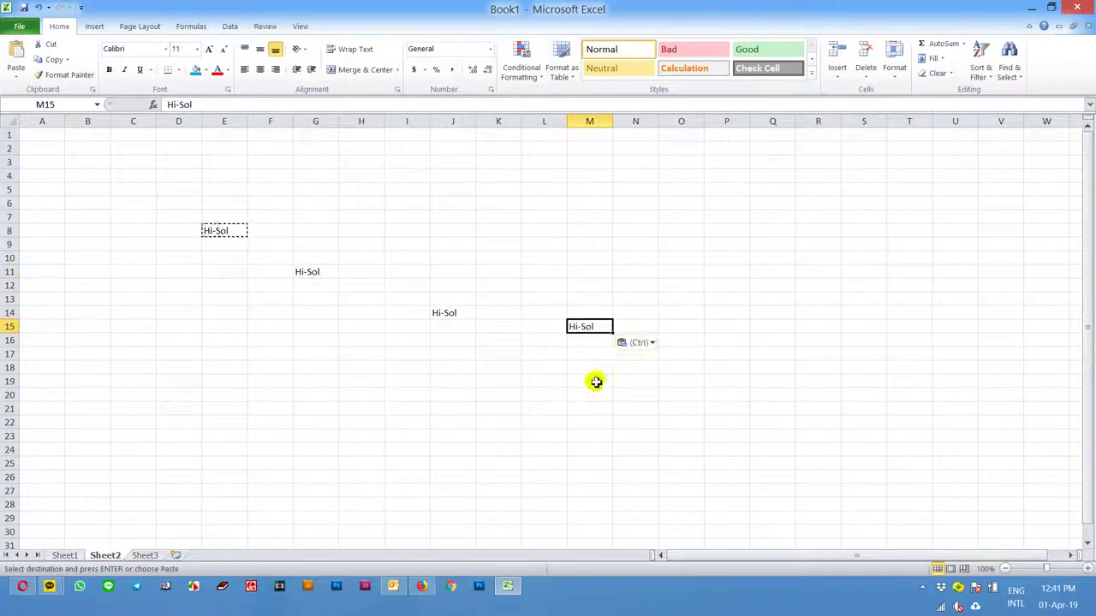
click(112, 381)
key(ctrl+v)
click(755, 356)
key(ctrl+v)
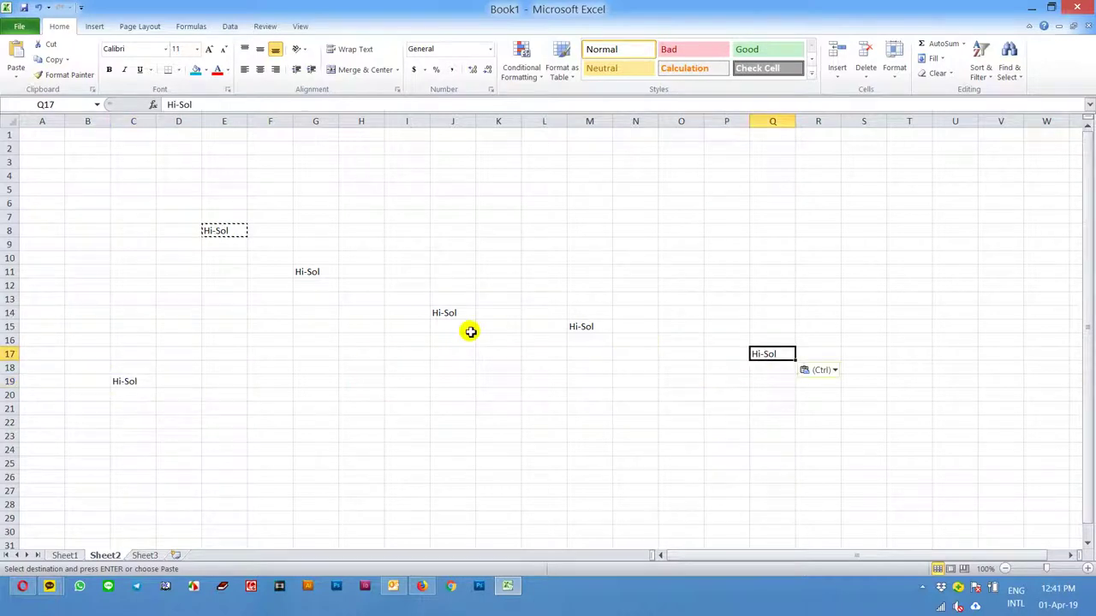
- Type Dola in E12 and move it to H20
click(230, 287)
text(Dola)
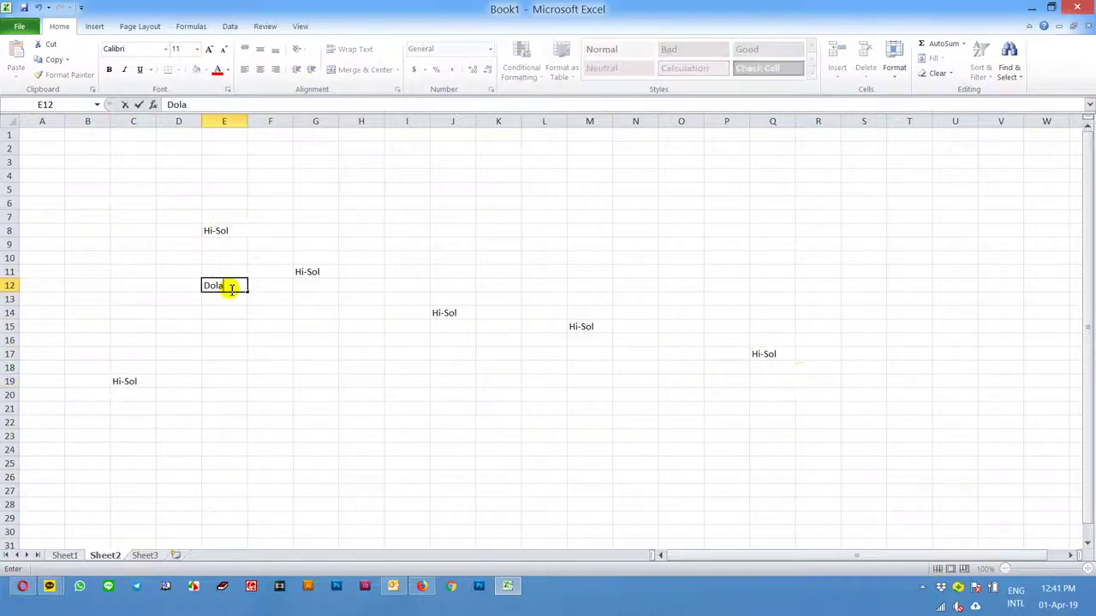
click(221, 340)
click(237, 291)
key(ctrl+c)
click(381, 397)
key(ctrl+v)
click(530, 369)
click(698, 370)
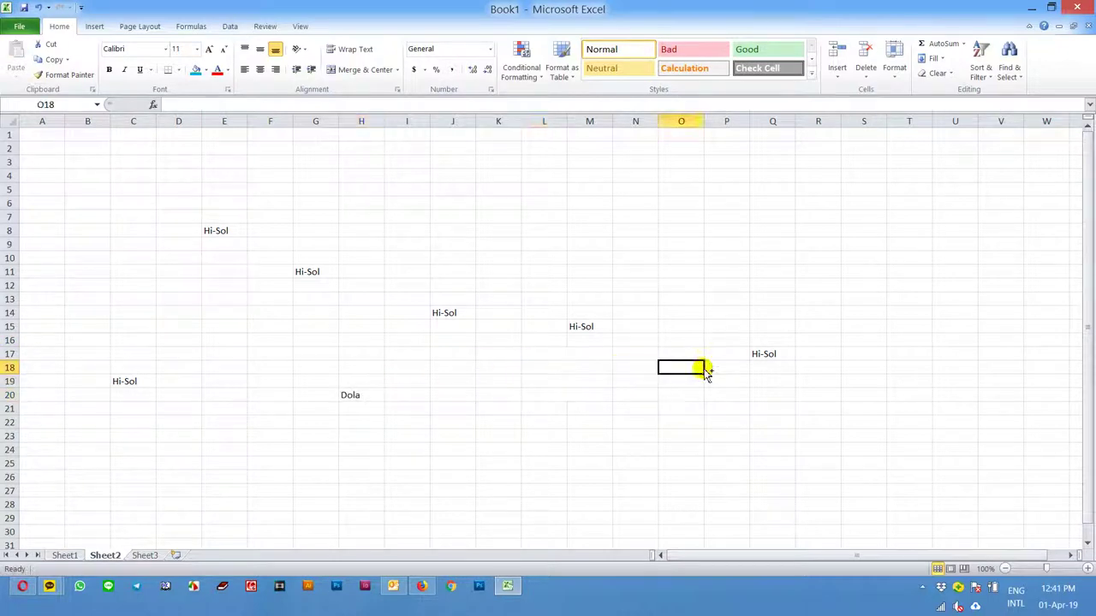
- Copy Dola from H20 into N8, I8 and E15
click(377, 396)
key(ctrl+c)
click(635, 228)
key(ctrl+v)
click(417, 230)
key(ctrl+v)
click(216, 334)
key(ctrl+v)
- Enter Design in K18 and copy it
click(513, 367)
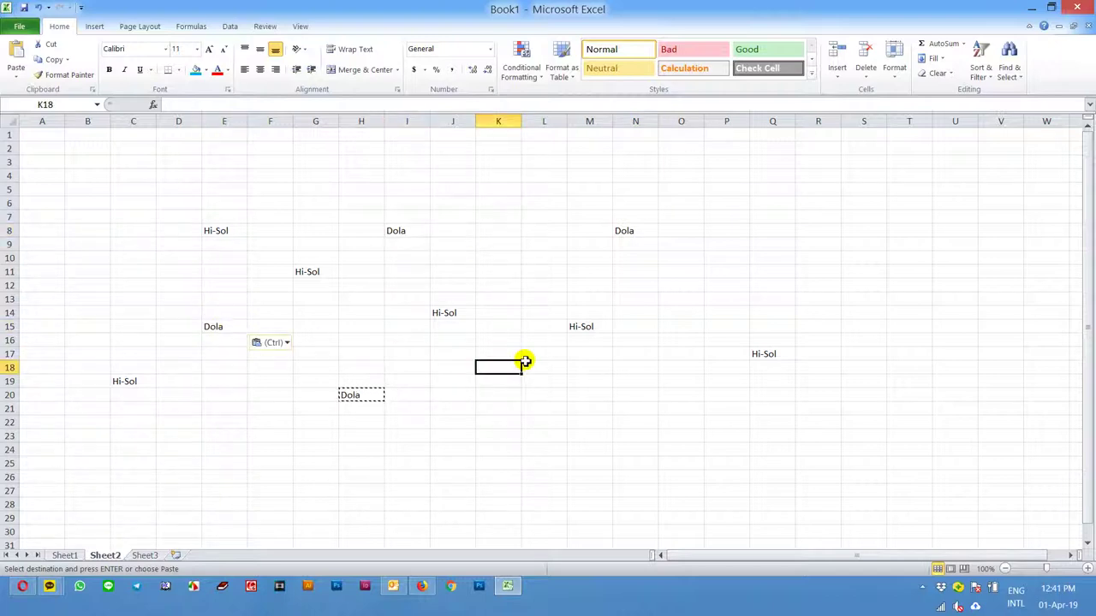
text(De)
click(531, 377)
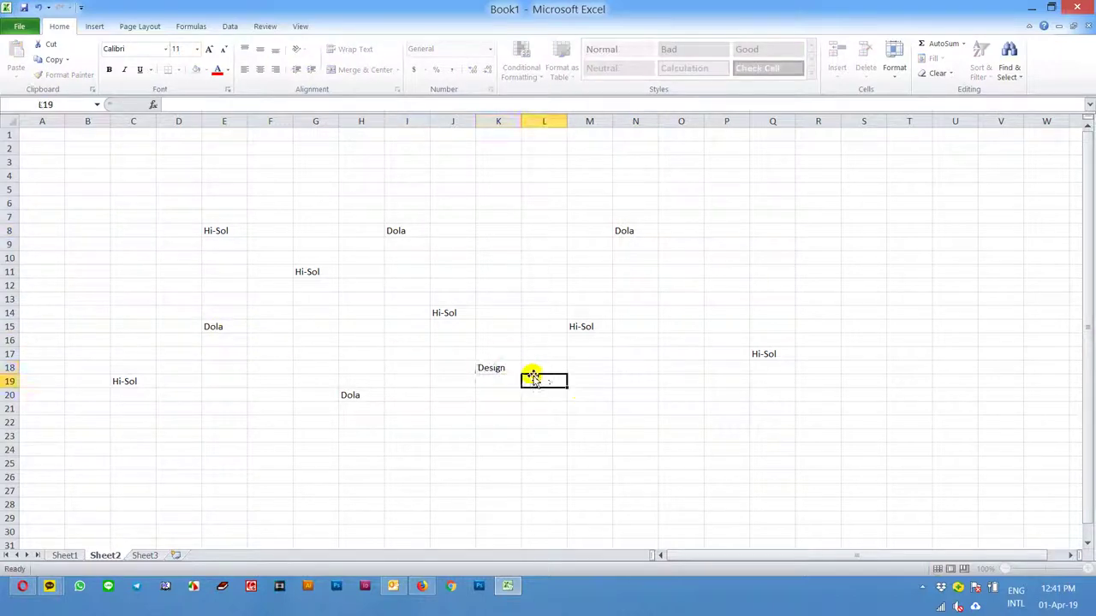
click(482, 368)
key(ctrl+c)
- Paste Design into G16, M12, K10, C11 and N22
click(343, 338)
key(ctrl+v)
click(599, 285)
key(ctrl+v)
click(492, 257)
key(ctrl+v)
click(152, 271)
key(ctrl+v)
click(621, 425)
key(ctrl+v)
- Enter 30 in J22, 20 in I19 and 50 in D19
click(808, 465)
click(370, 421)
click(425, 437)
click(453, 423)
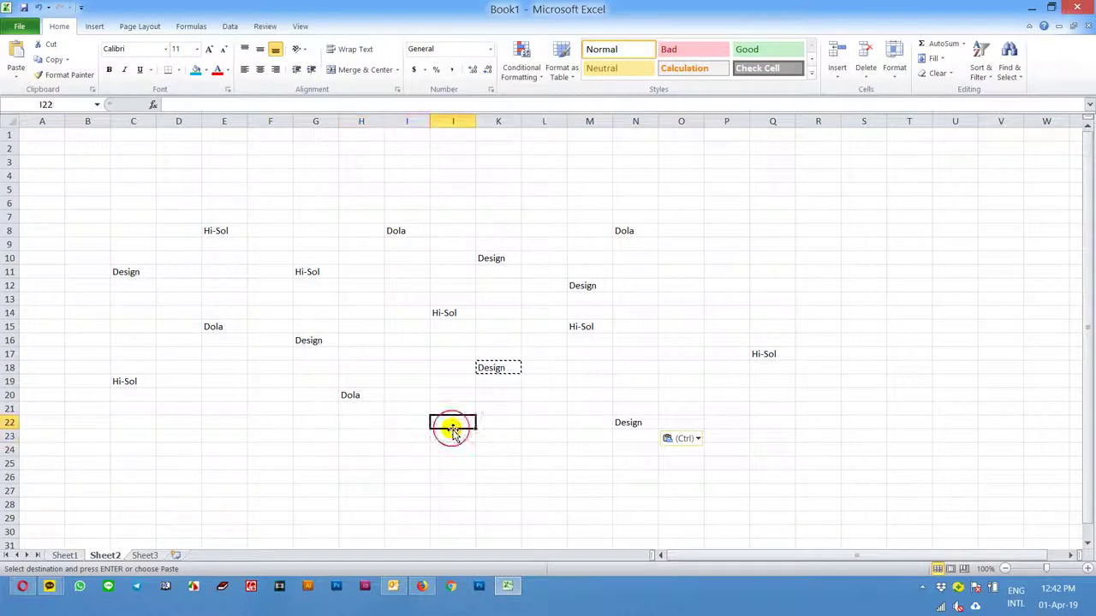
text(30)
click(406, 380)
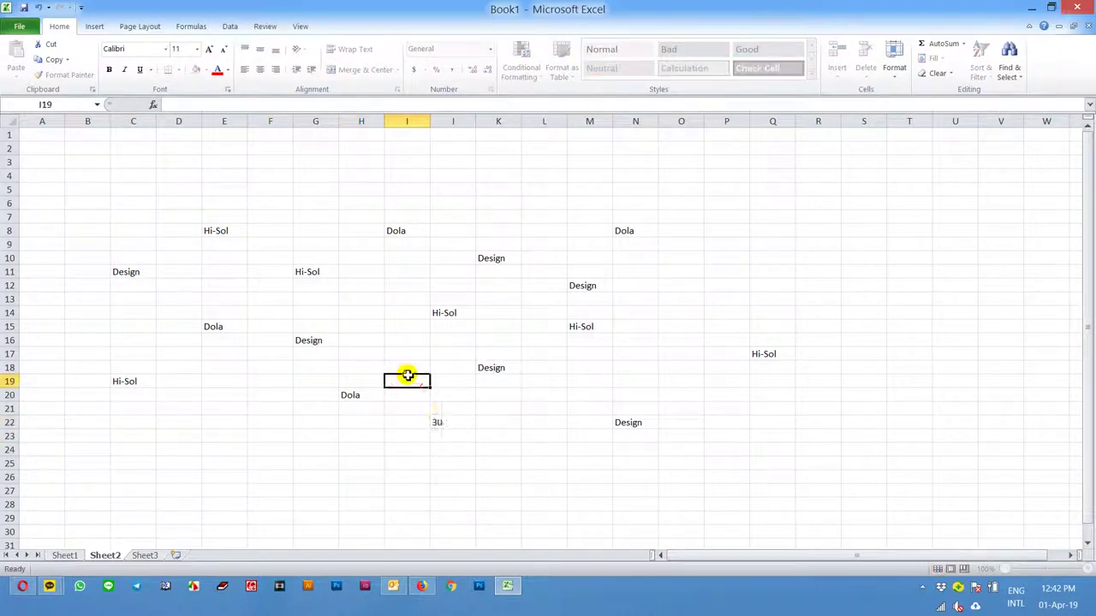
text(20)
click(202, 386)
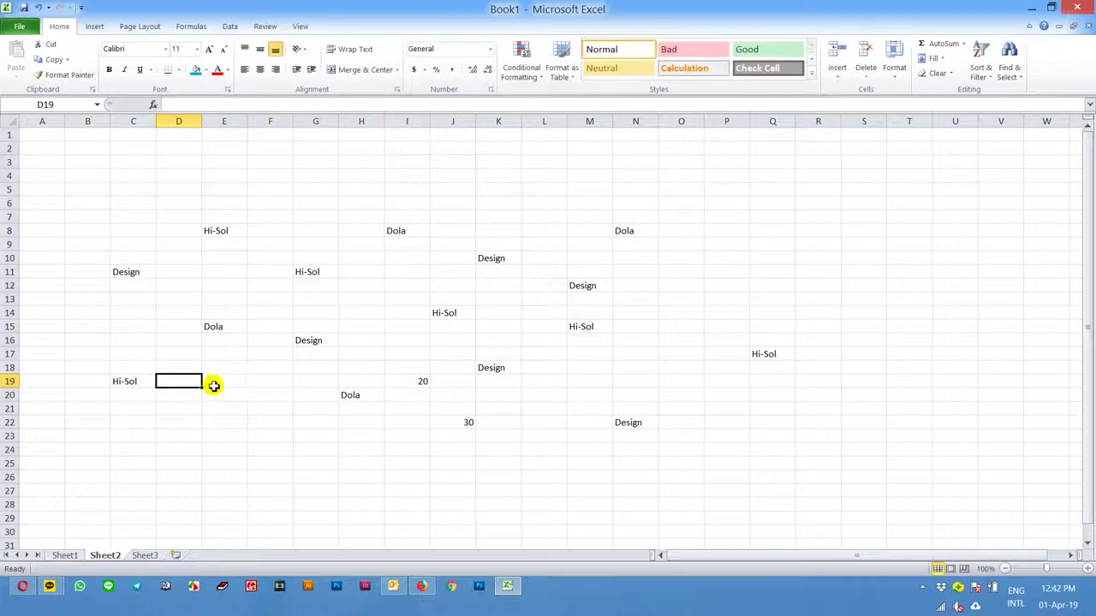
text(50)
click(319, 421)
- Enter 45 in F22, 90 in H24 and 100 in M25
click(269, 421)
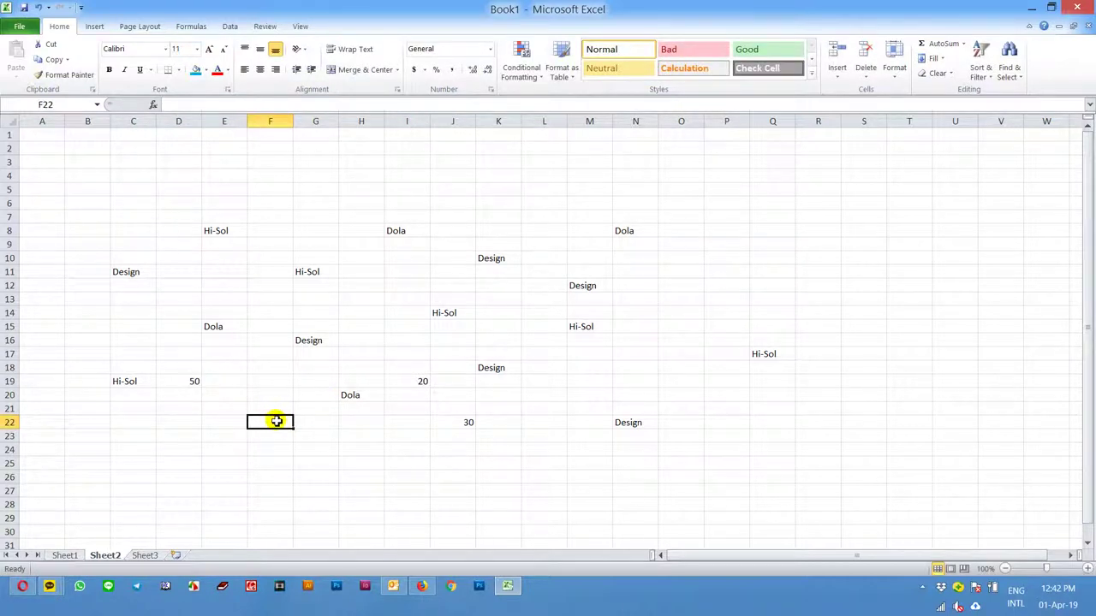
text(45)
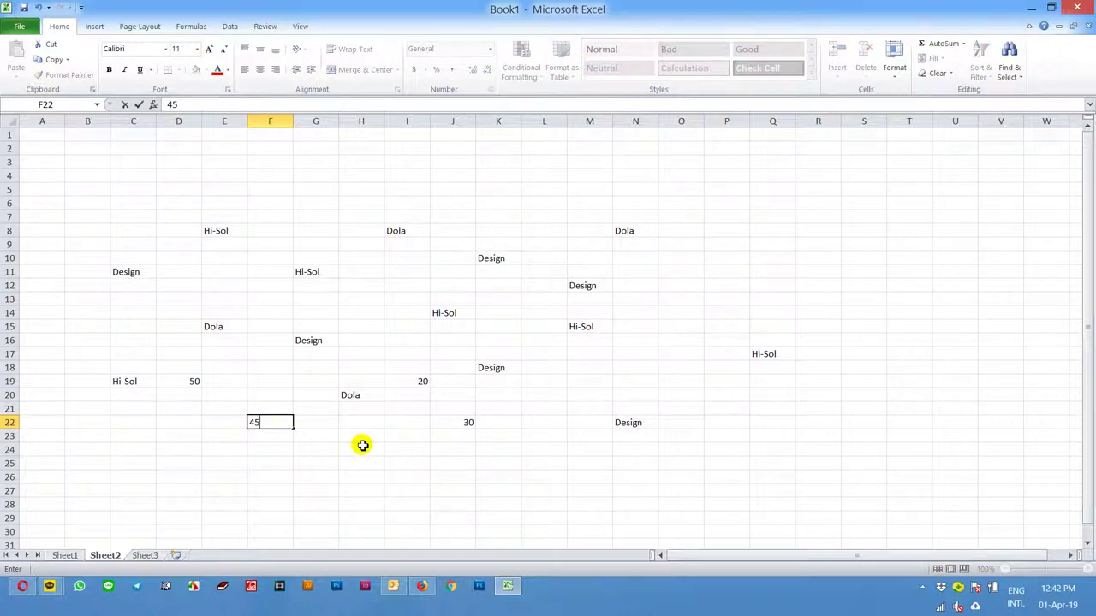
click(375, 447)
text(90)
click(602, 462)
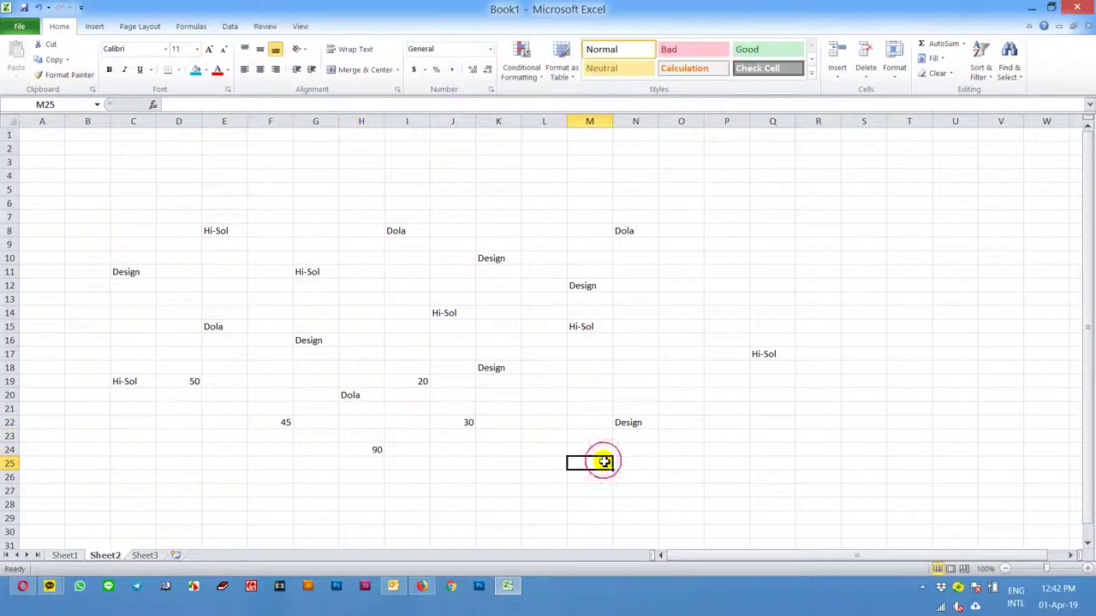
text(100)
click(646, 474)
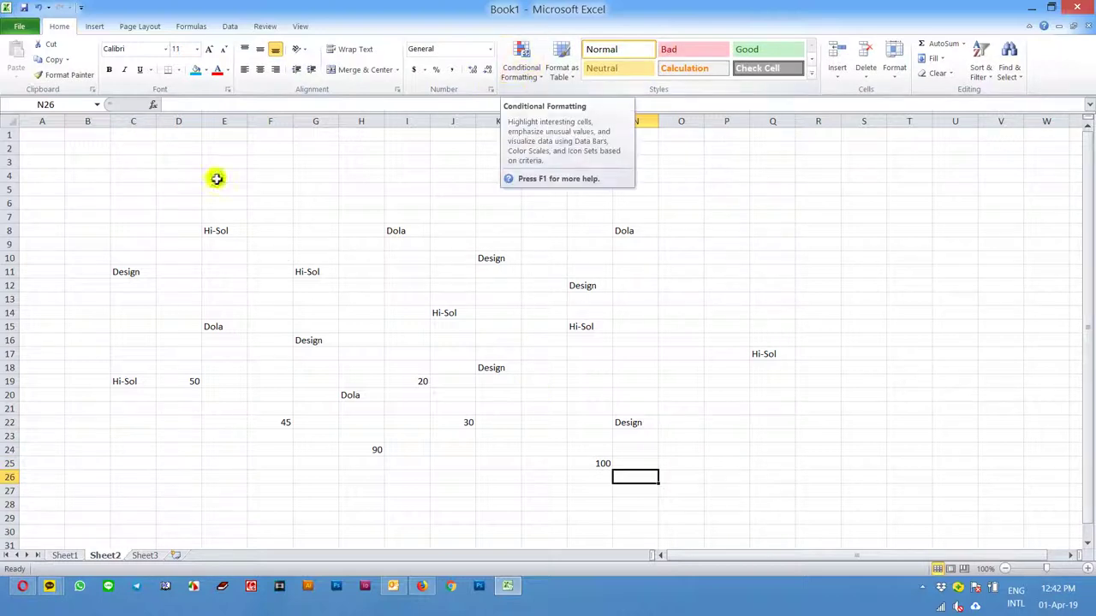
drag(130, 121, 766, 122)
drag(128, 121, 773, 121)
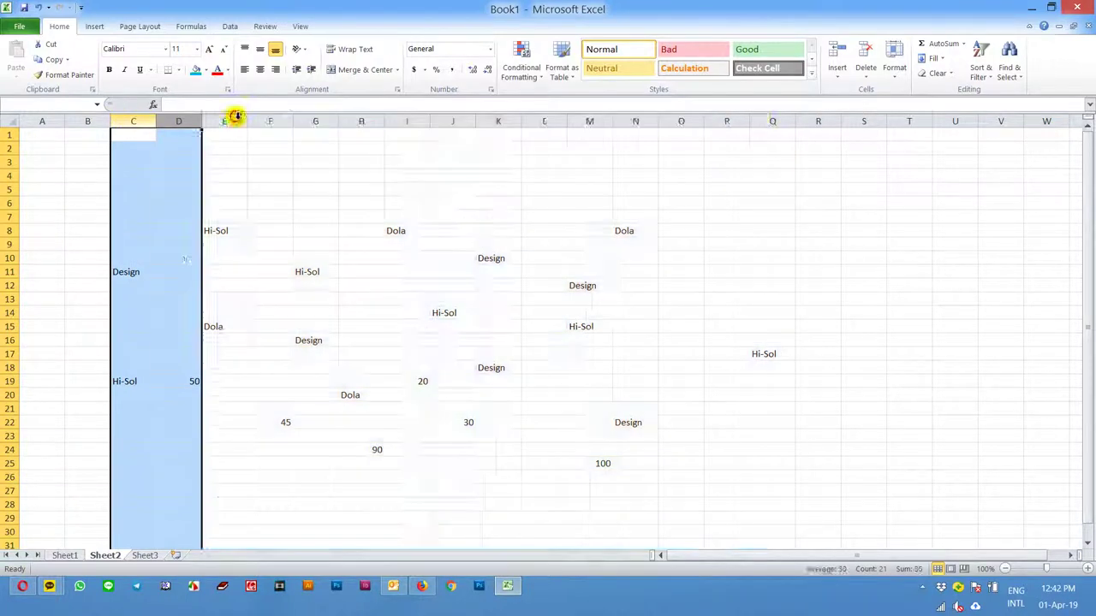
click(8, 149)
click(10, 176)
click(308, 340)
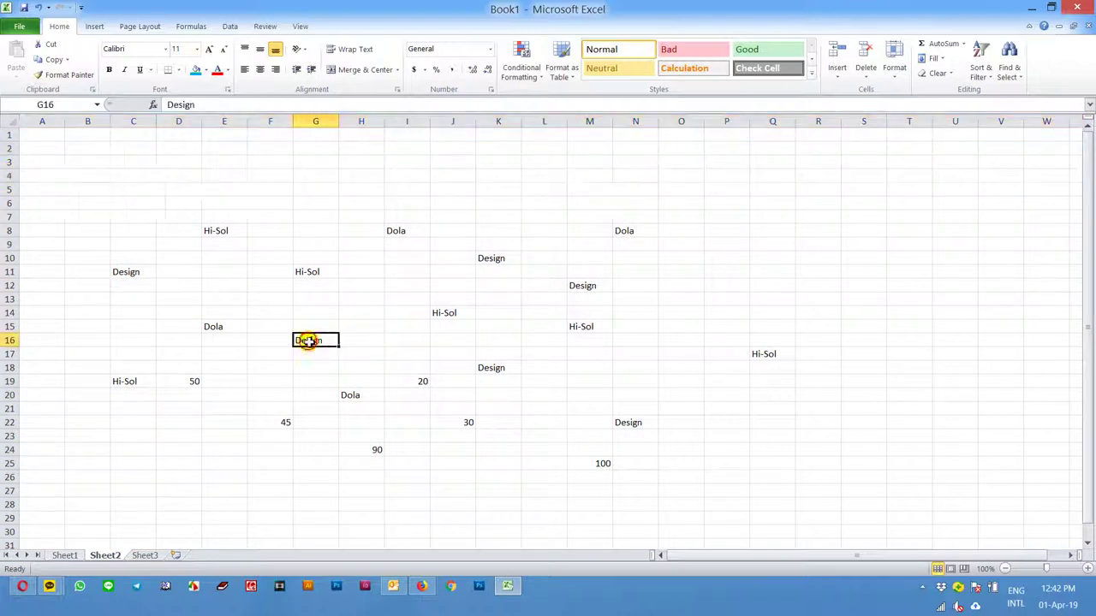
click(138, 118)
drag(137, 119, 775, 121)
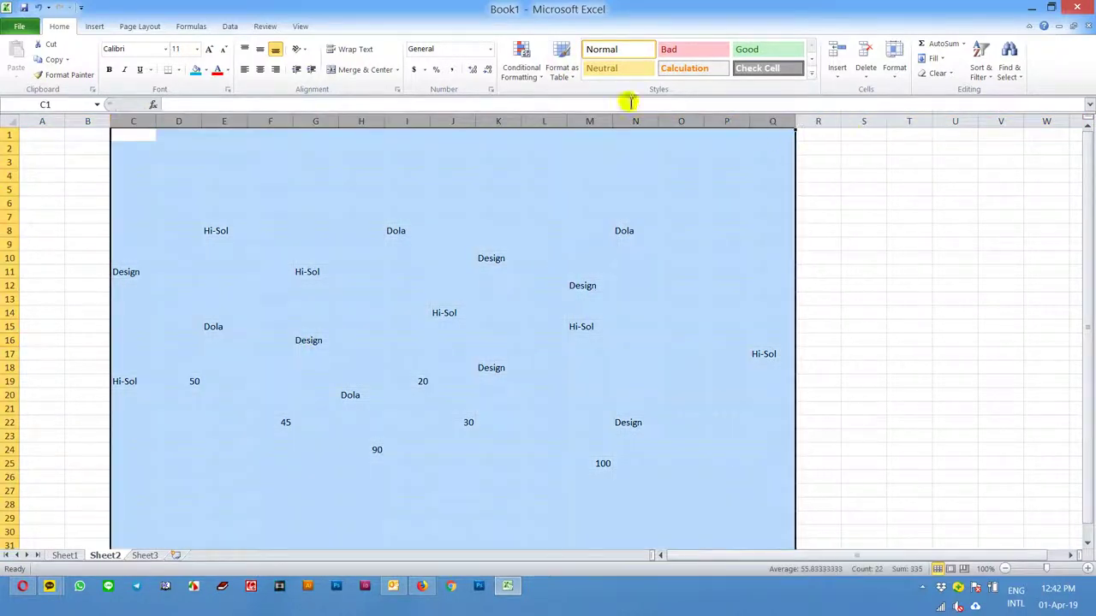
click(539, 81)
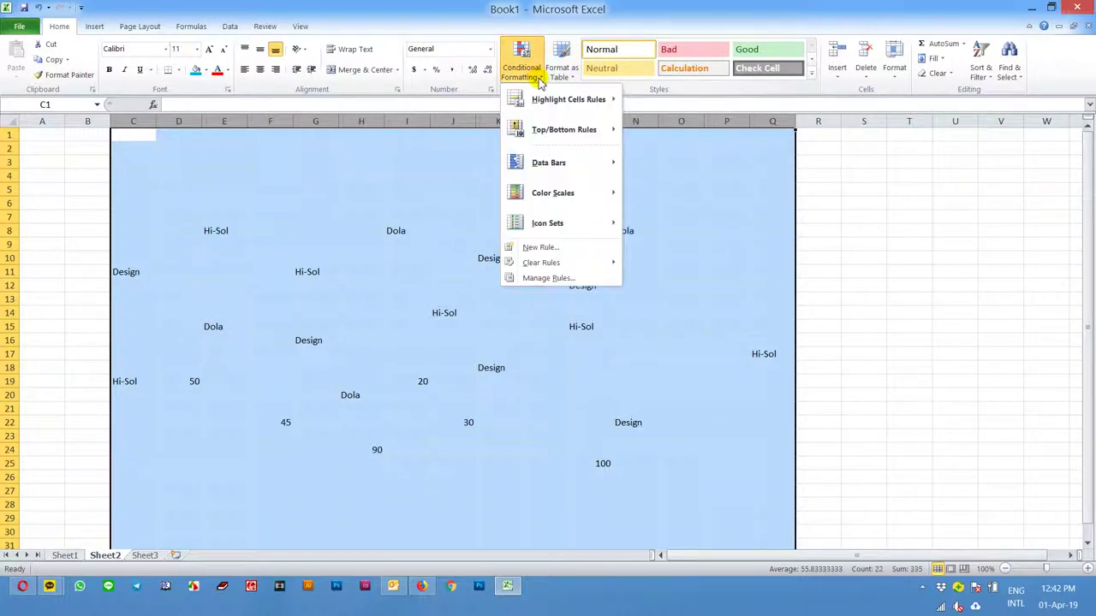
mouse_move(548, 104)
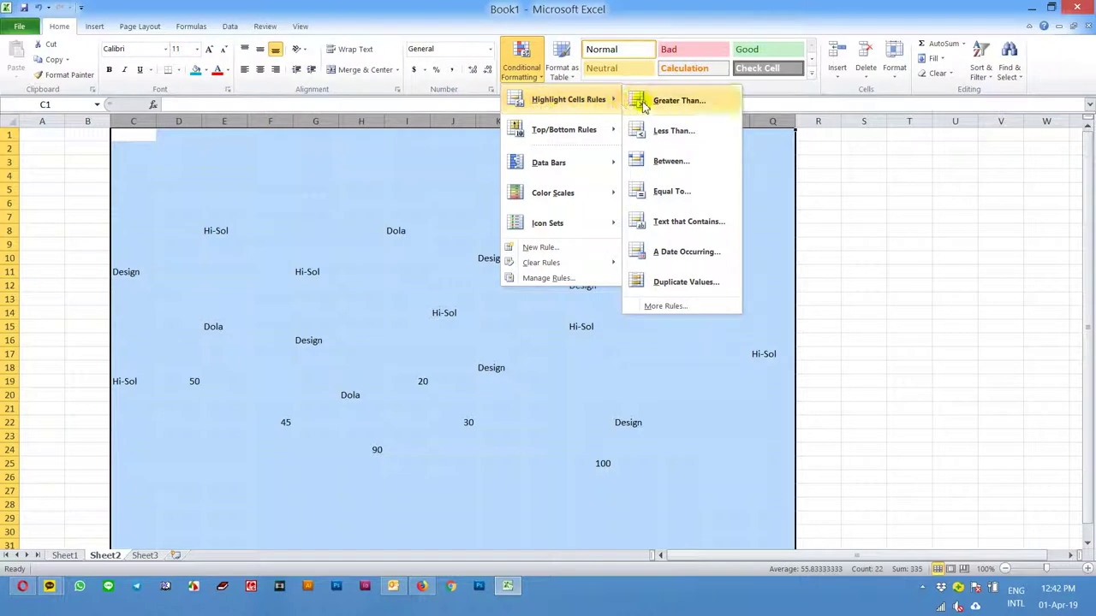
click(676, 104)
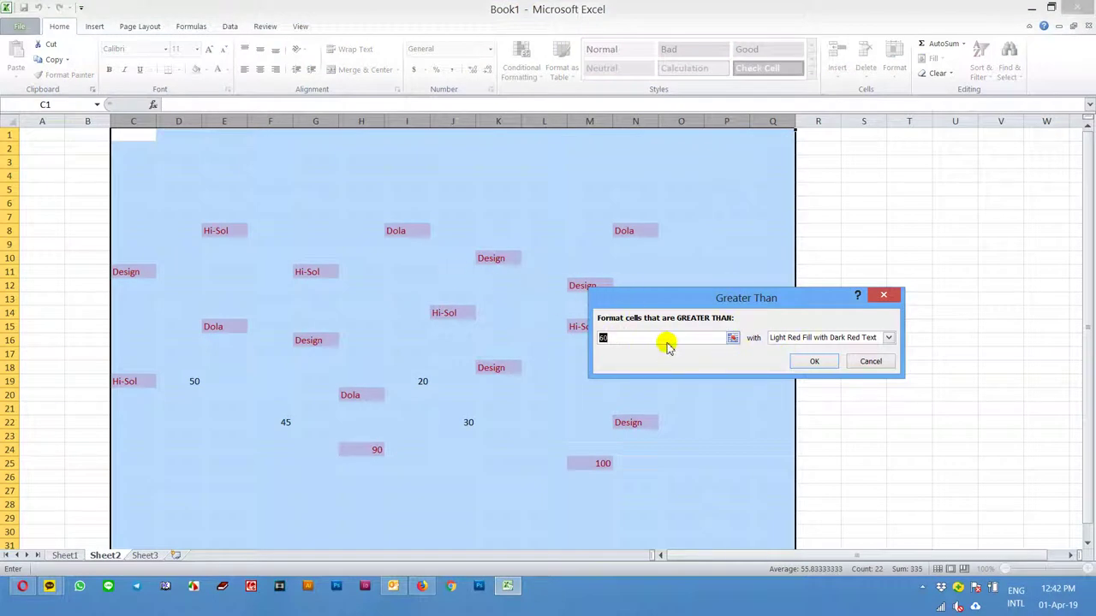
text(30)
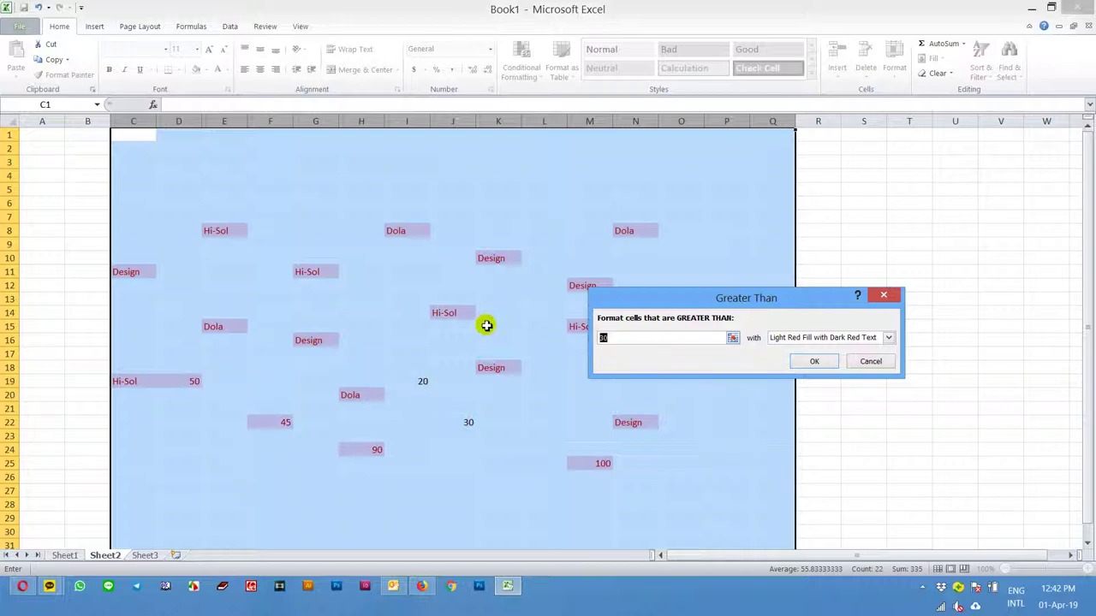
key(BackSpace)
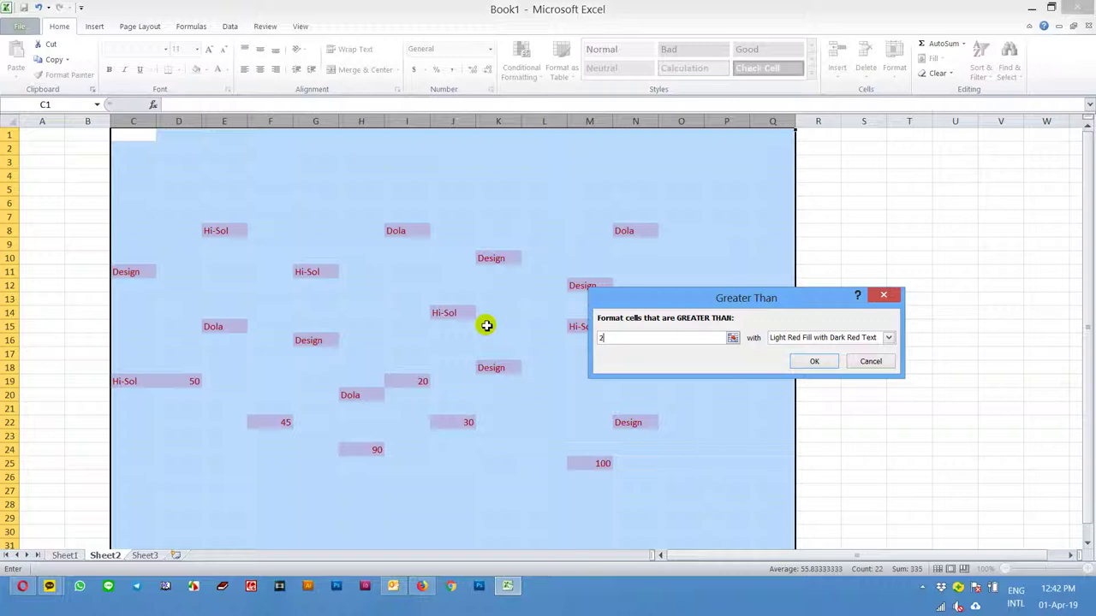
text(0)
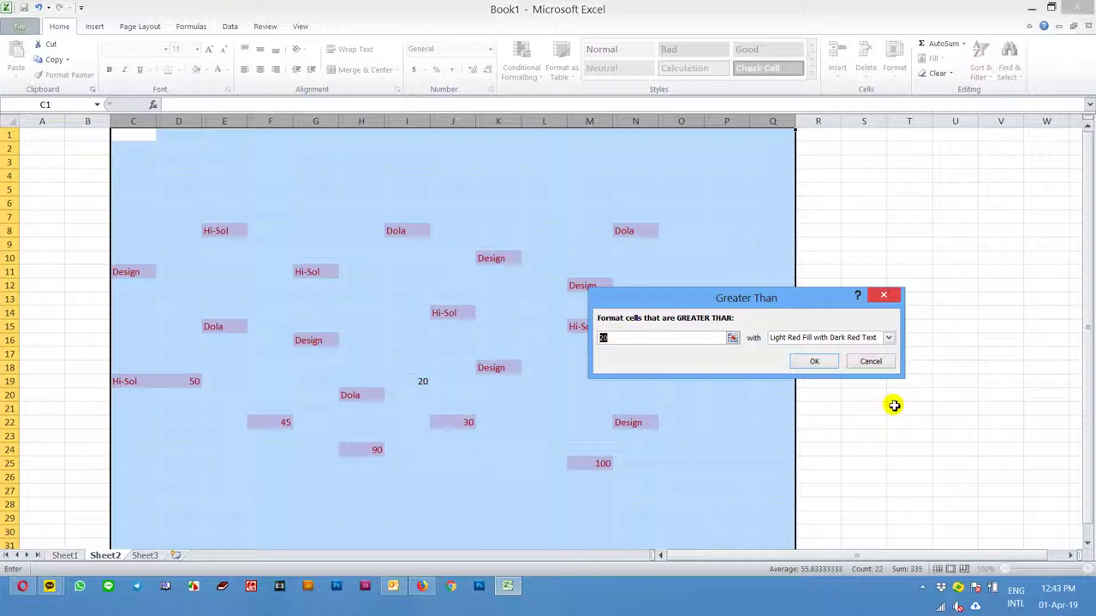
text(Desi)
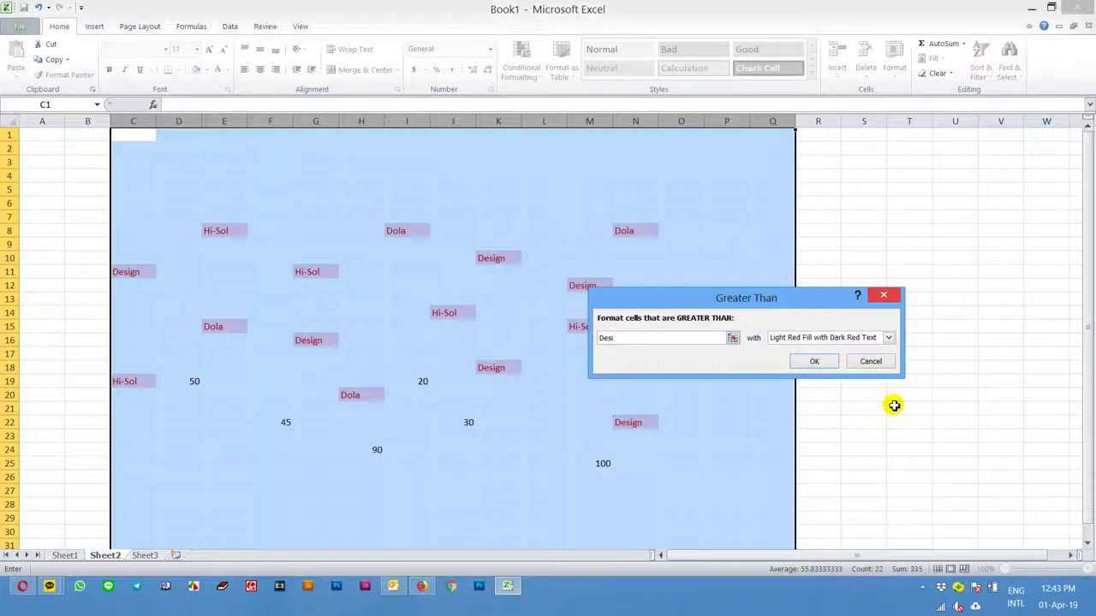
text(gn)
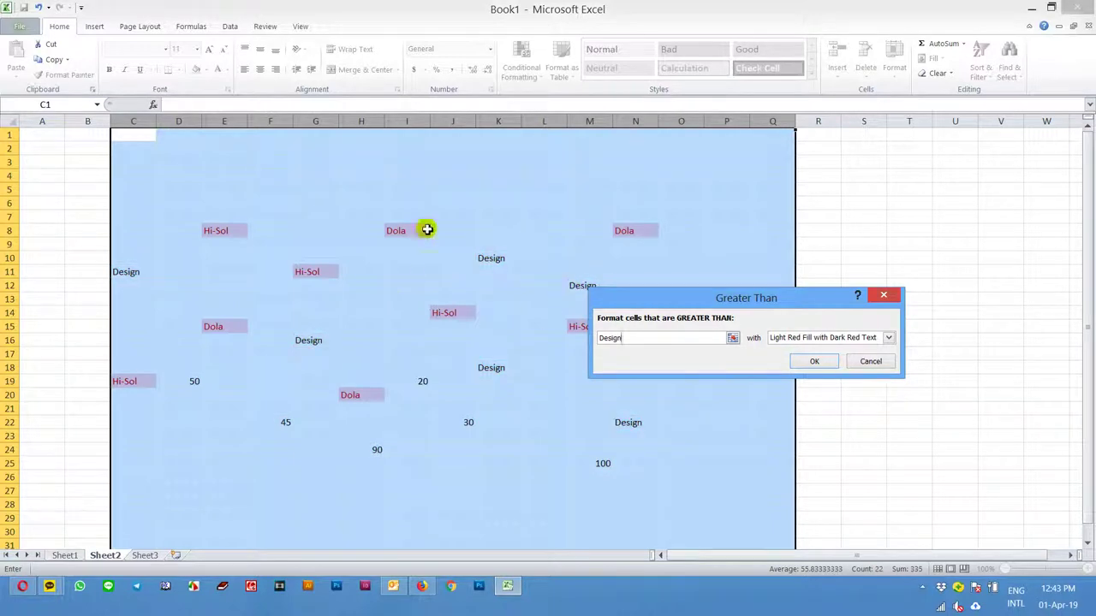
- Discard the greater-than rule and start a Less Than rule, typing 100
click(871, 360)
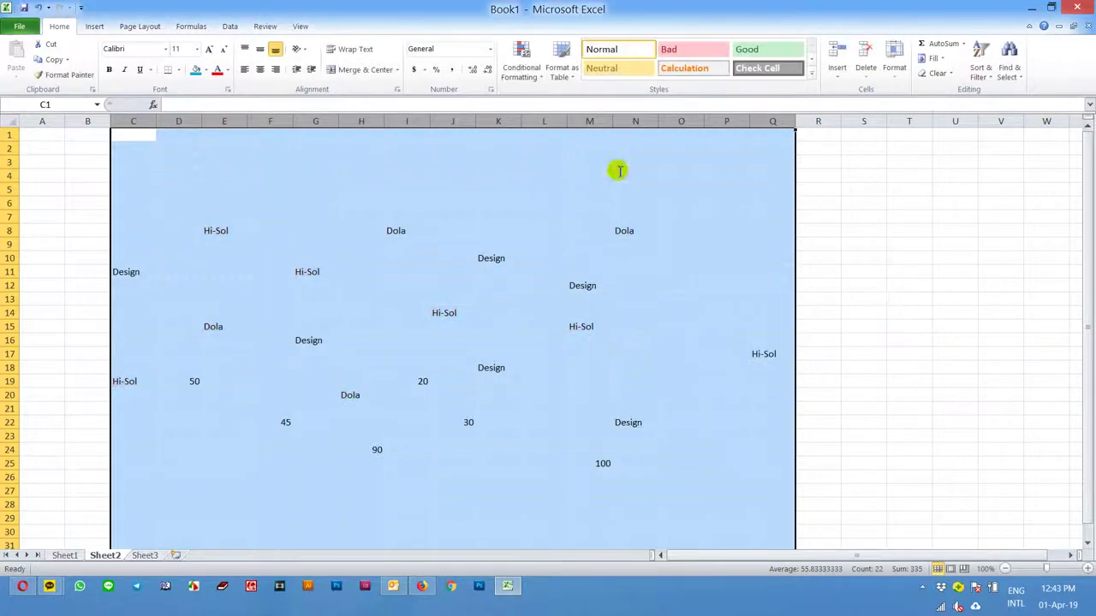
click(521, 67)
mouse_move(566, 102)
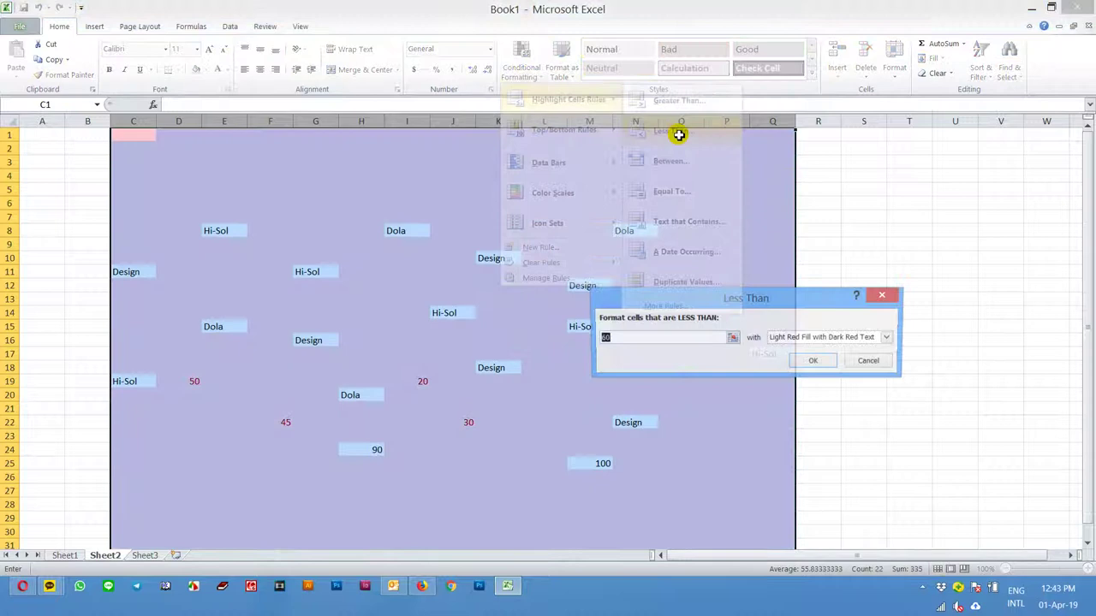
click(674, 131)
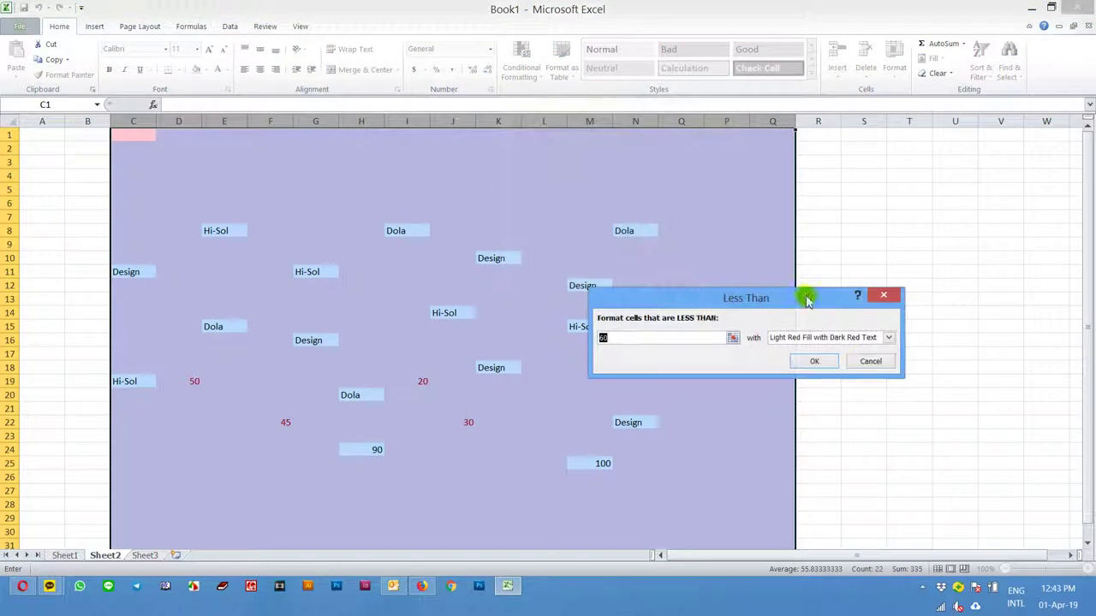
drag(777, 299, 888, 278)
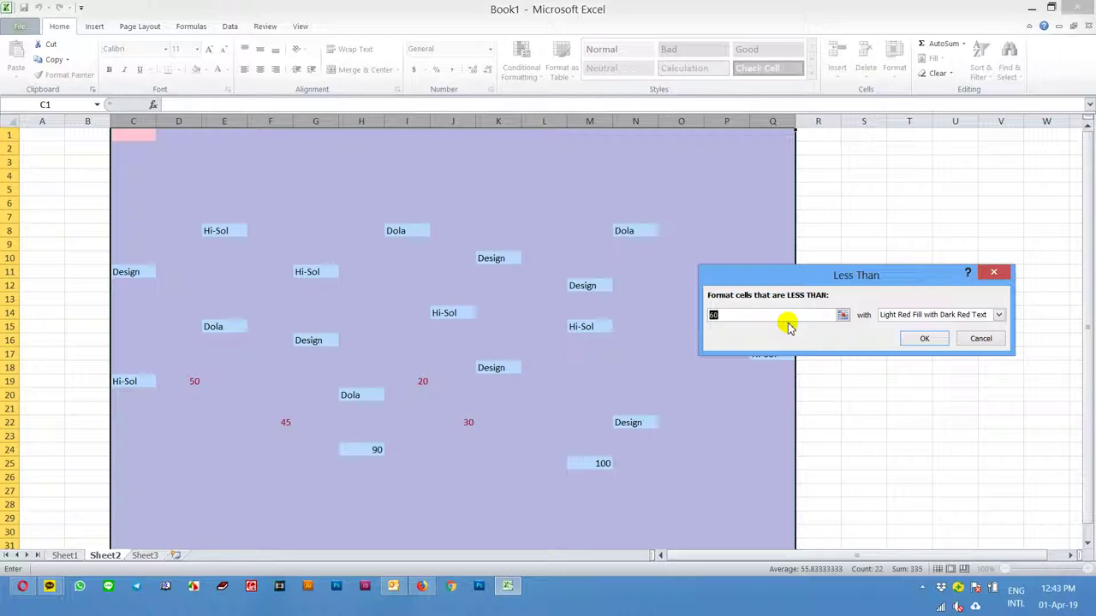
text(10)
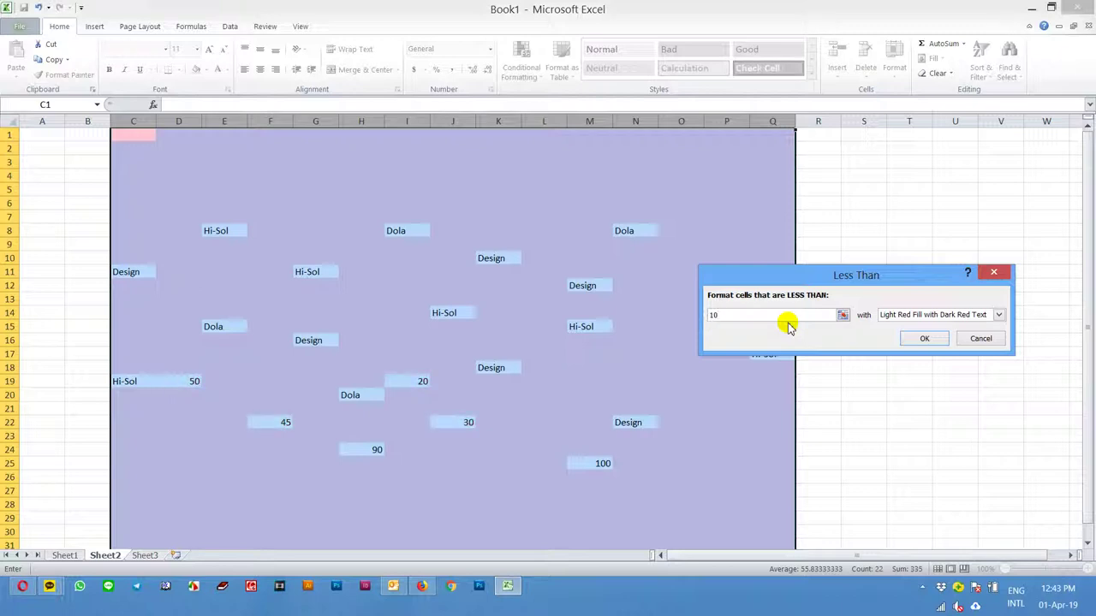
text(0)
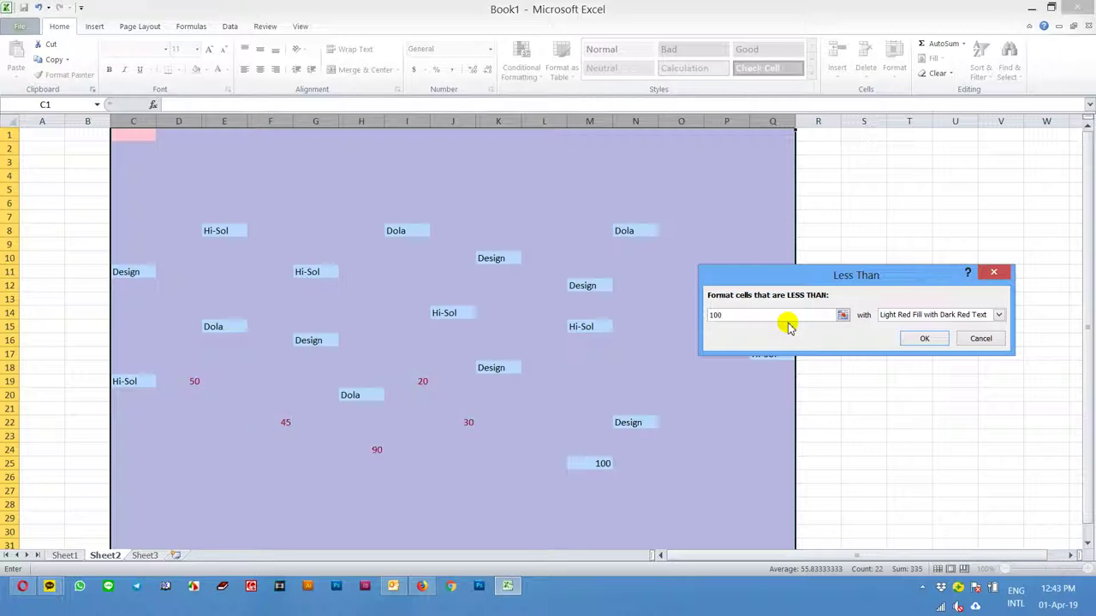
- Set the rule's custom format to a red fill
click(905, 314)
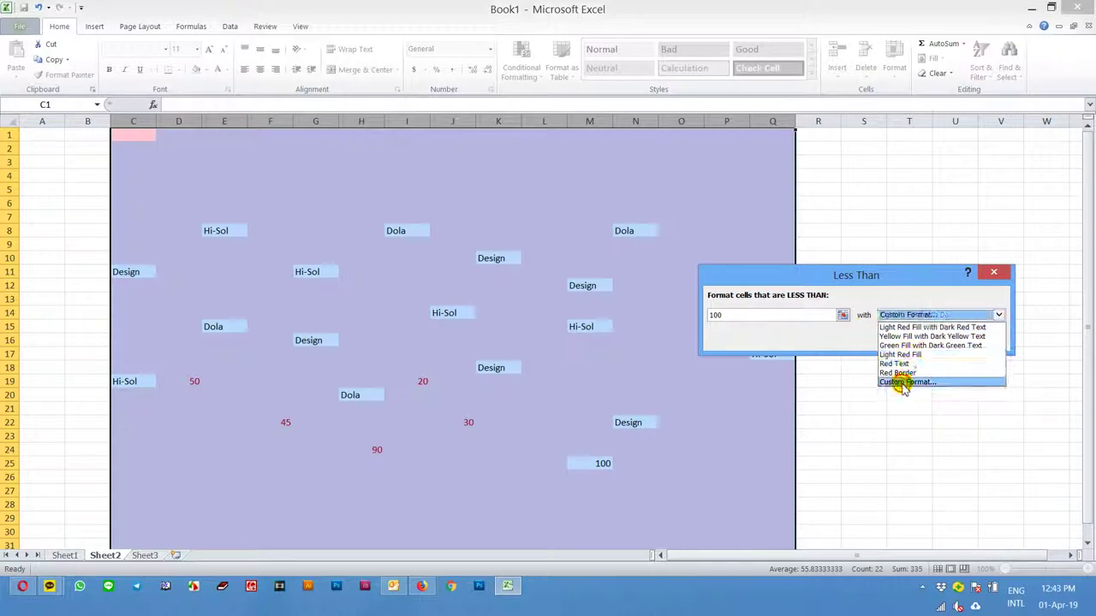
click(902, 383)
click(714, 181)
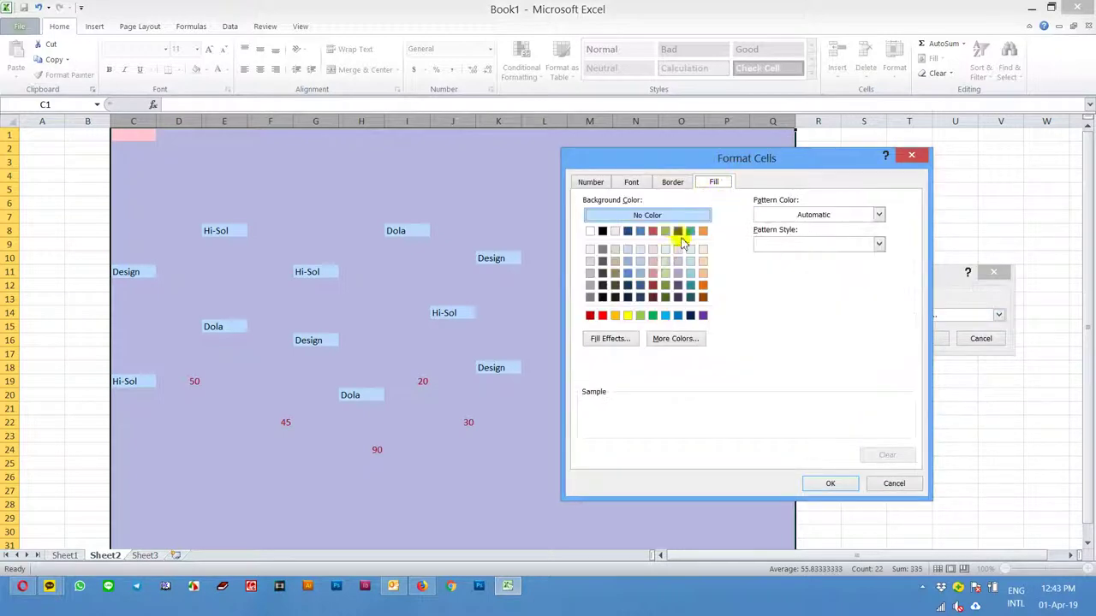
click(653, 230)
click(829, 483)
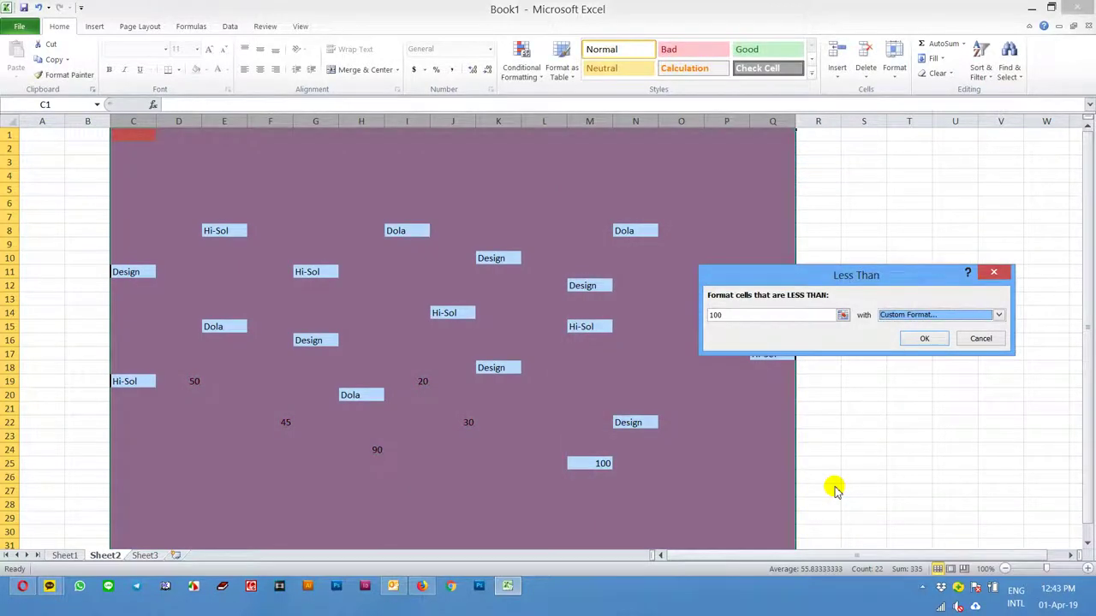
- Change the threshold to 50, apply the red rule, then undo it
click(621, 316)
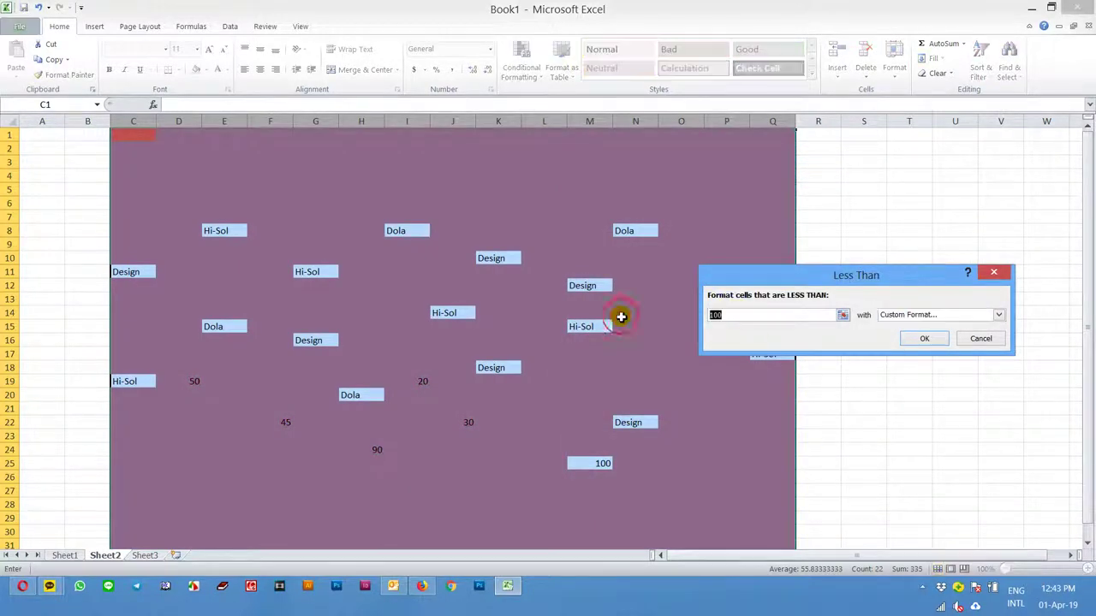
text(30)
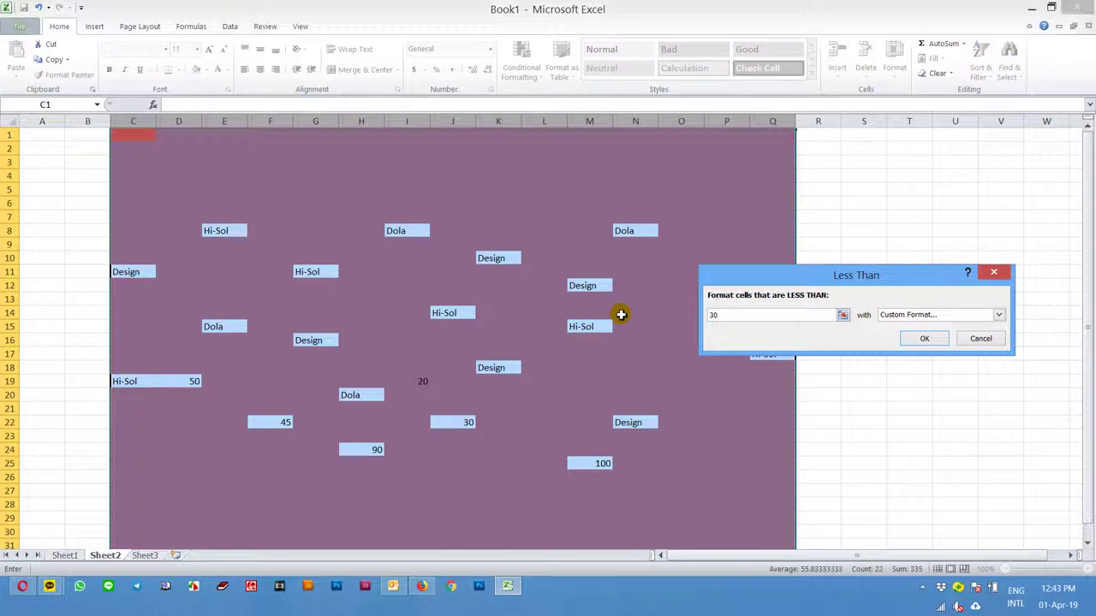
key(BackSpace)
text(50)
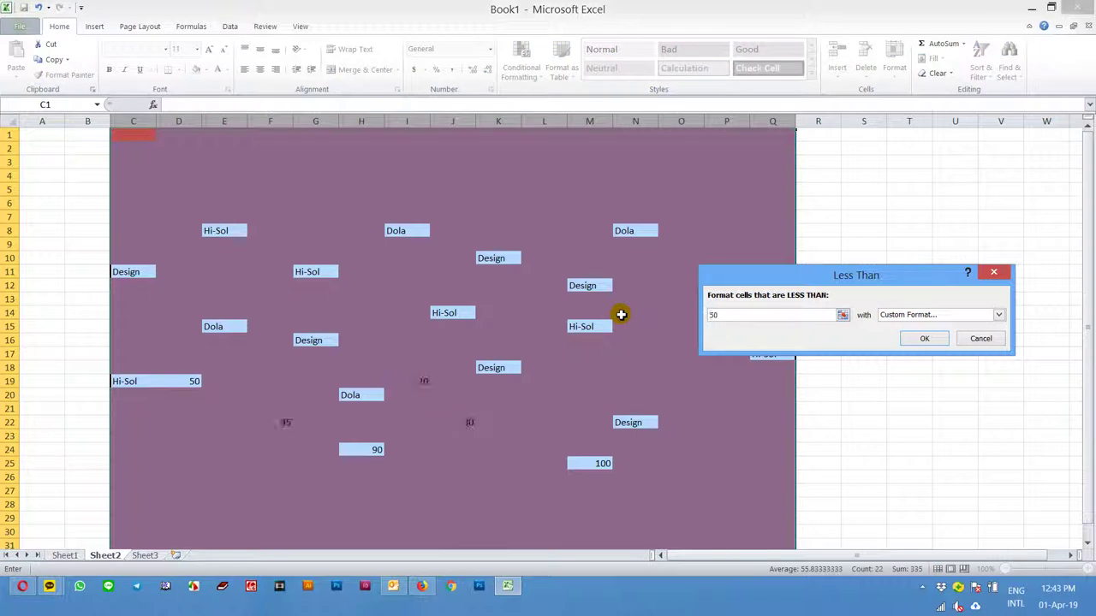
click(924, 338)
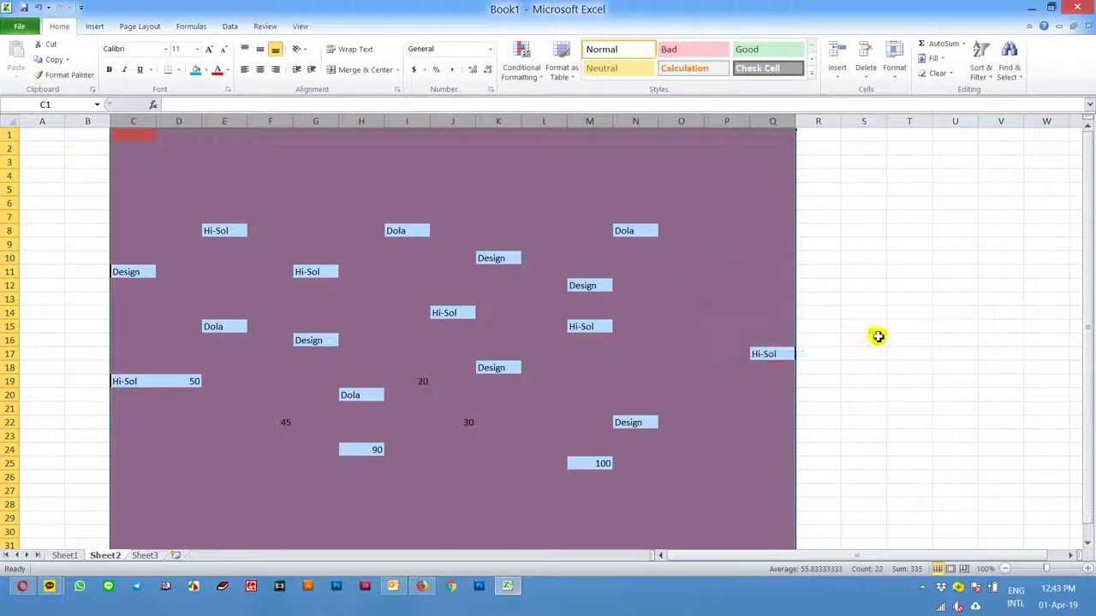
click(875, 338)
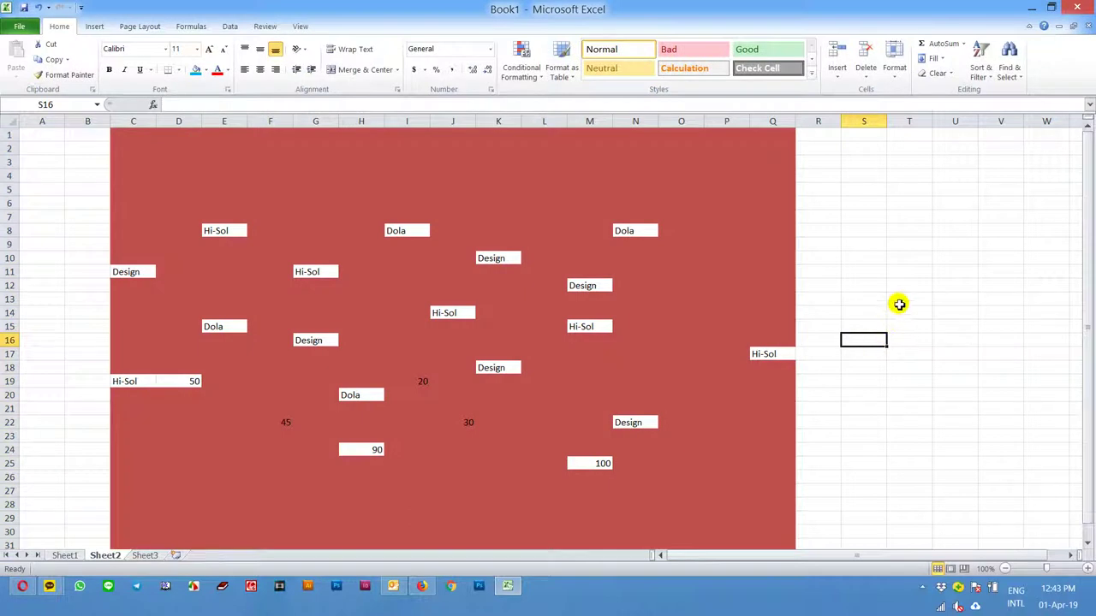
key(ctrl+z)
- Open a Less Than rule with 50, then cancel it without applying
click(522, 64)
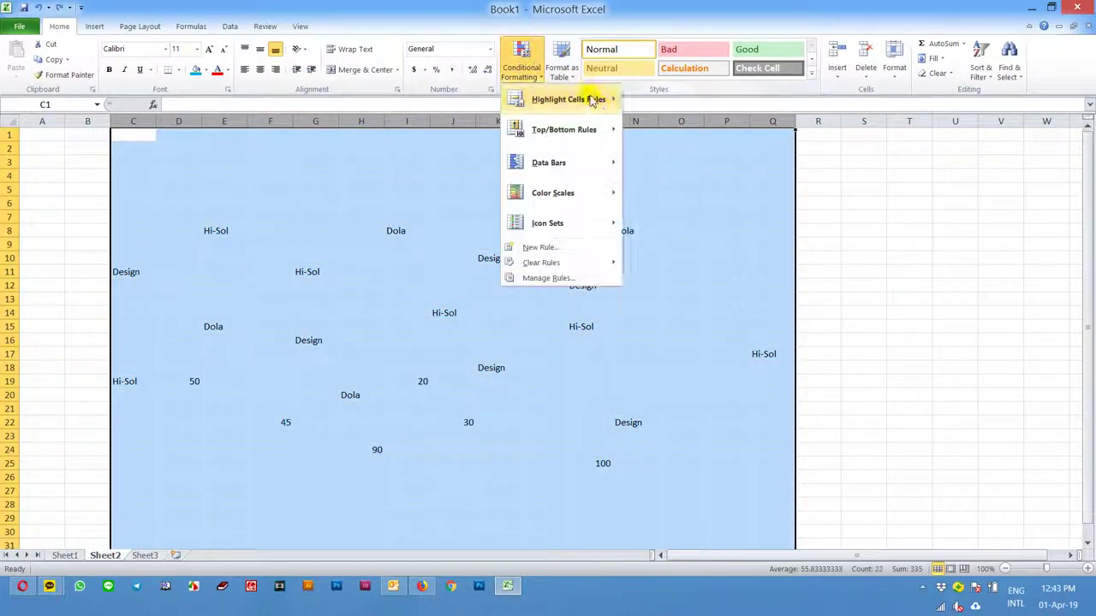
mouse_move(592, 101)
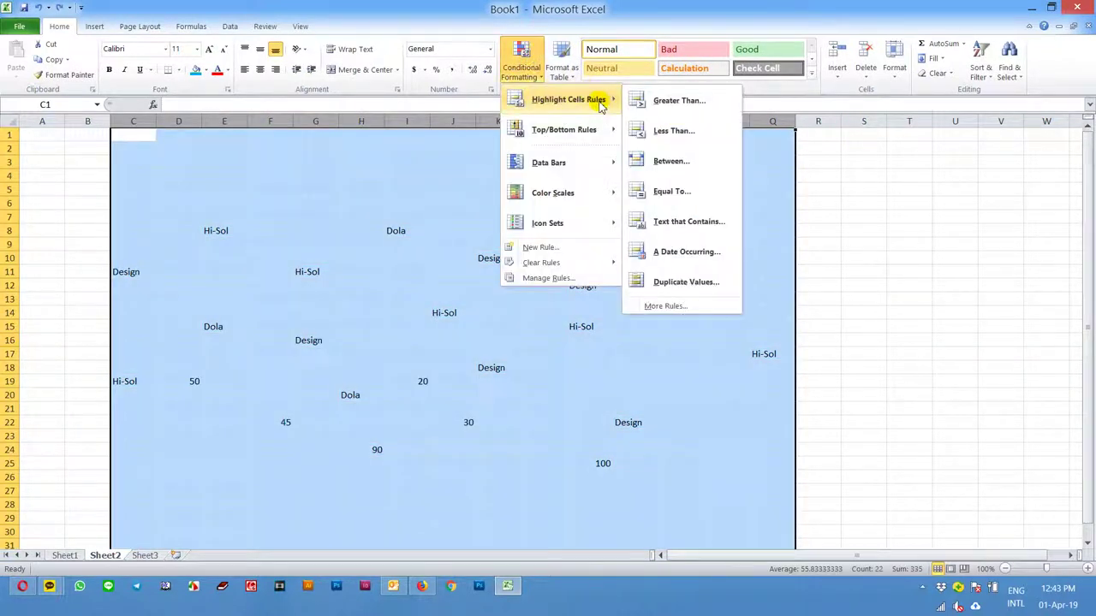
click(694, 137)
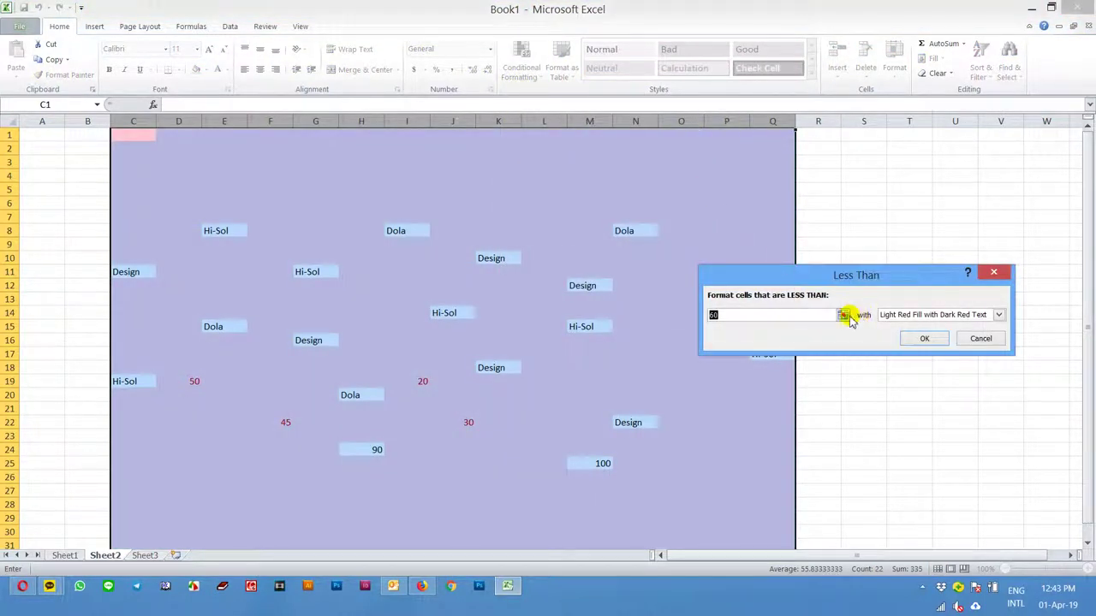
drag(814, 277, 820, 207)
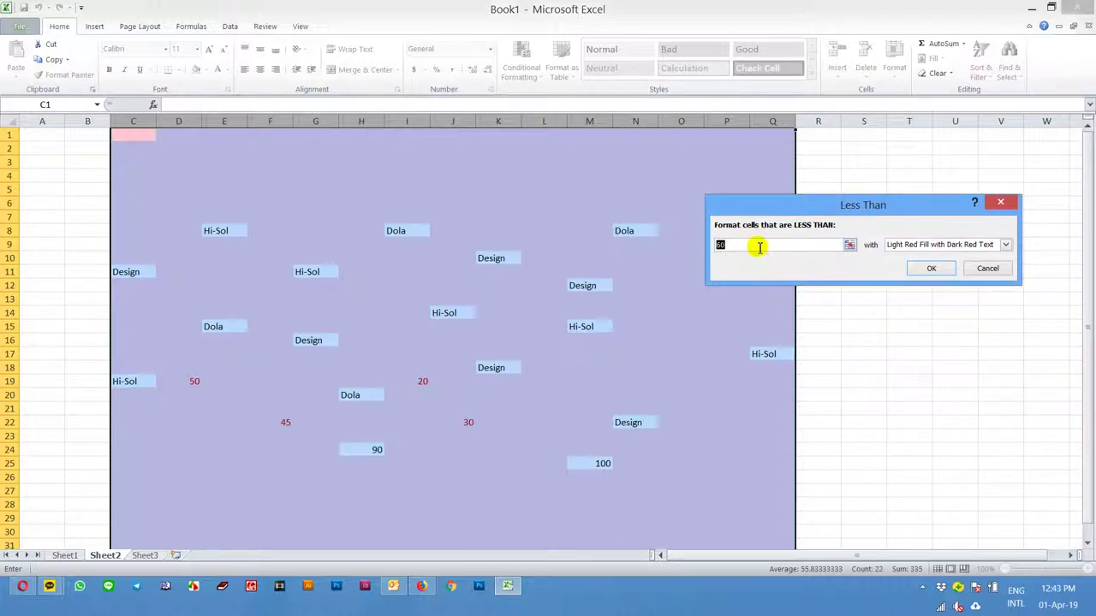
text(50)
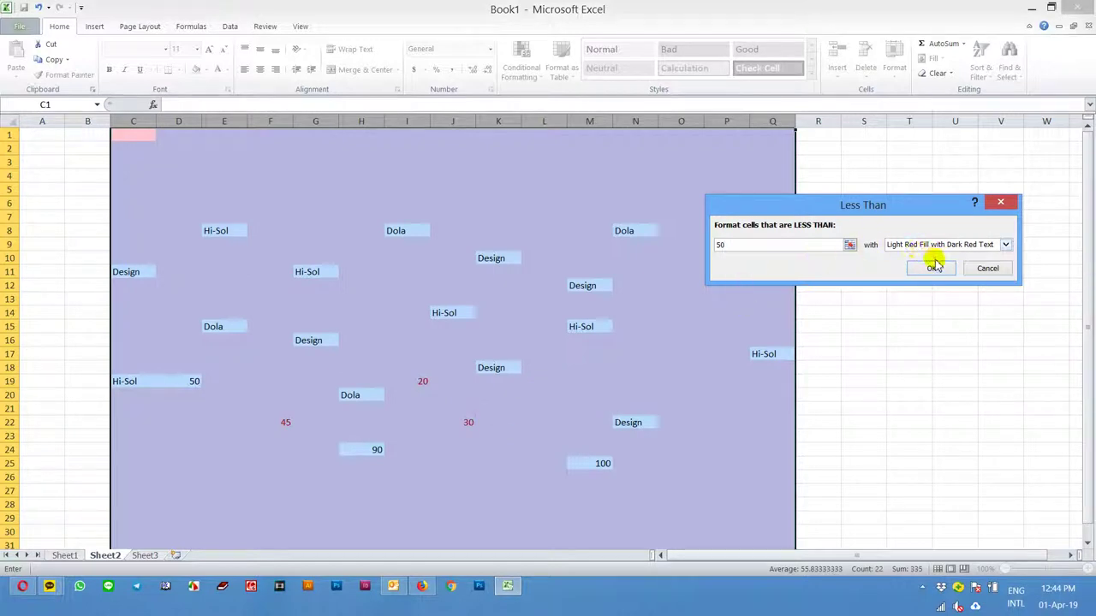
click(987, 268)
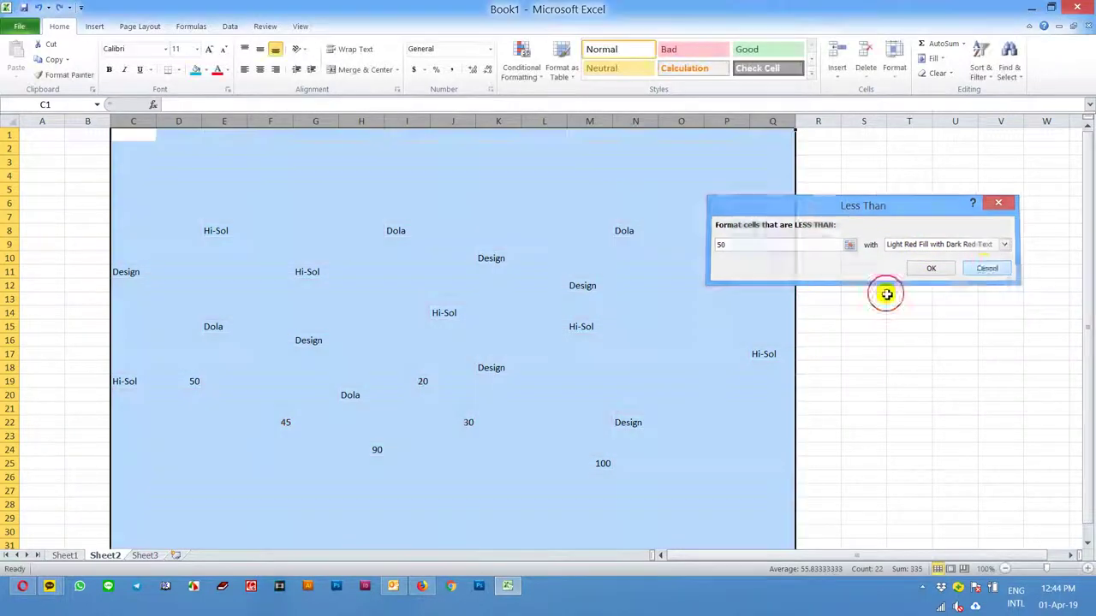
click(689, 325)
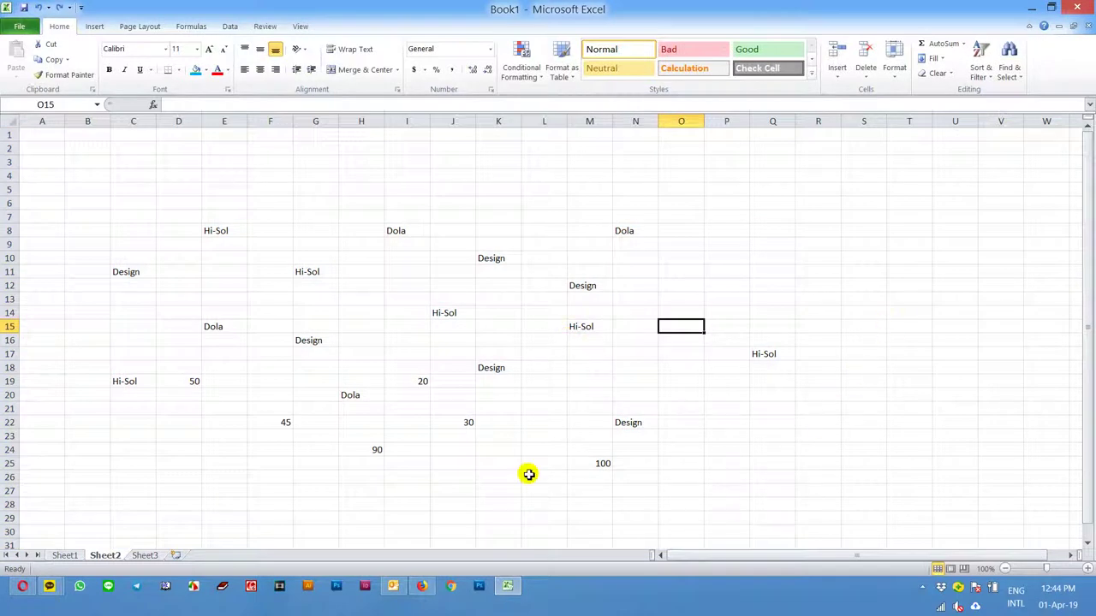
- Select columns C–P and apply a Between 10 and 30 light red highlight rule
drag(133, 121, 765, 137)
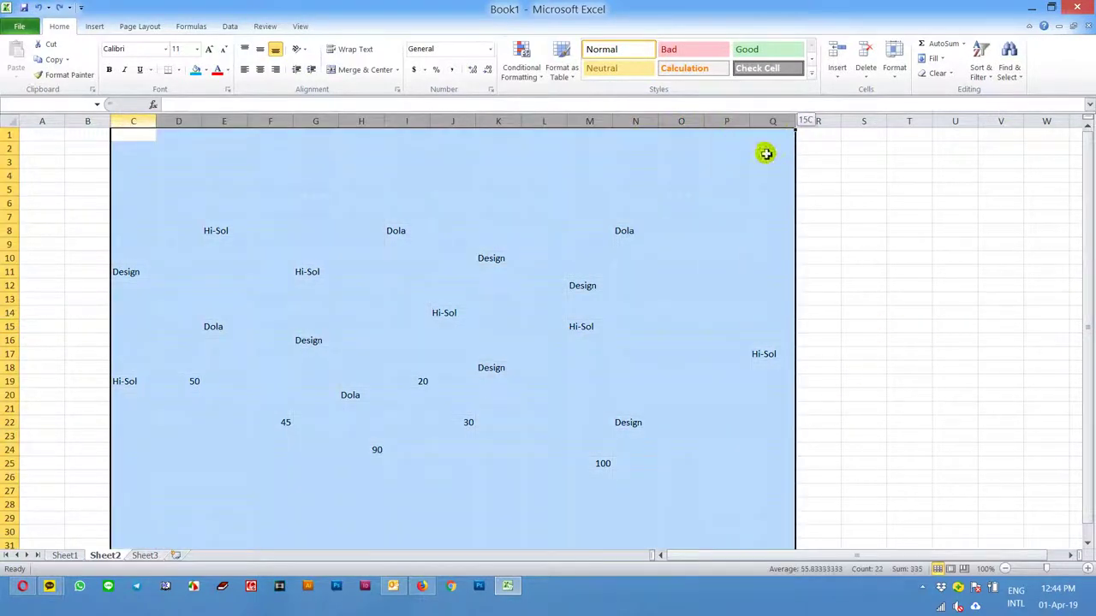
click(521, 64)
mouse_move(587, 129)
mouse_move(599, 102)
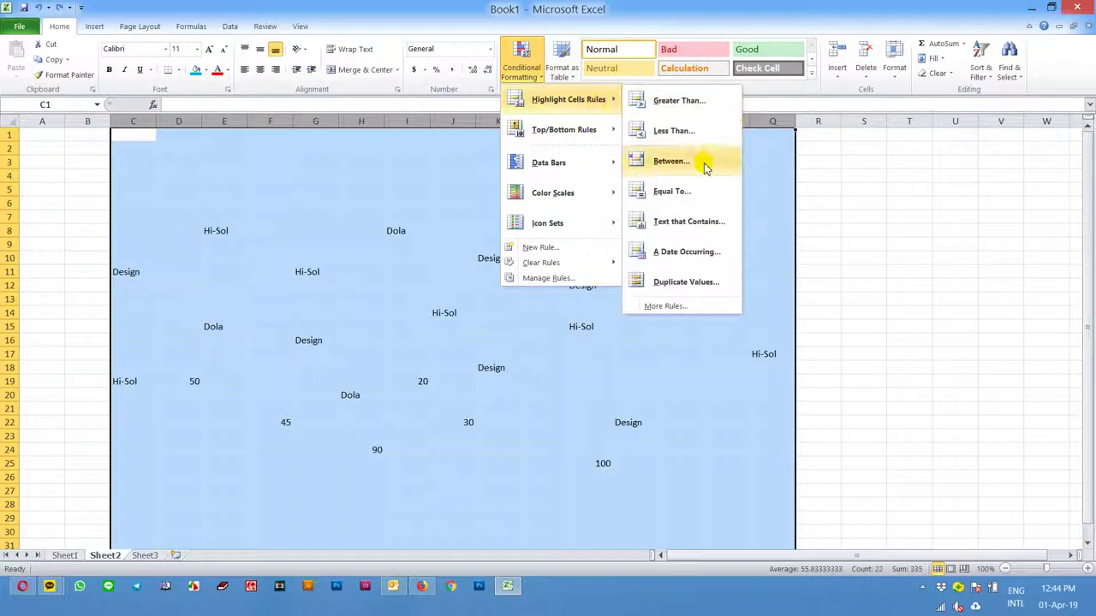
click(702, 161)
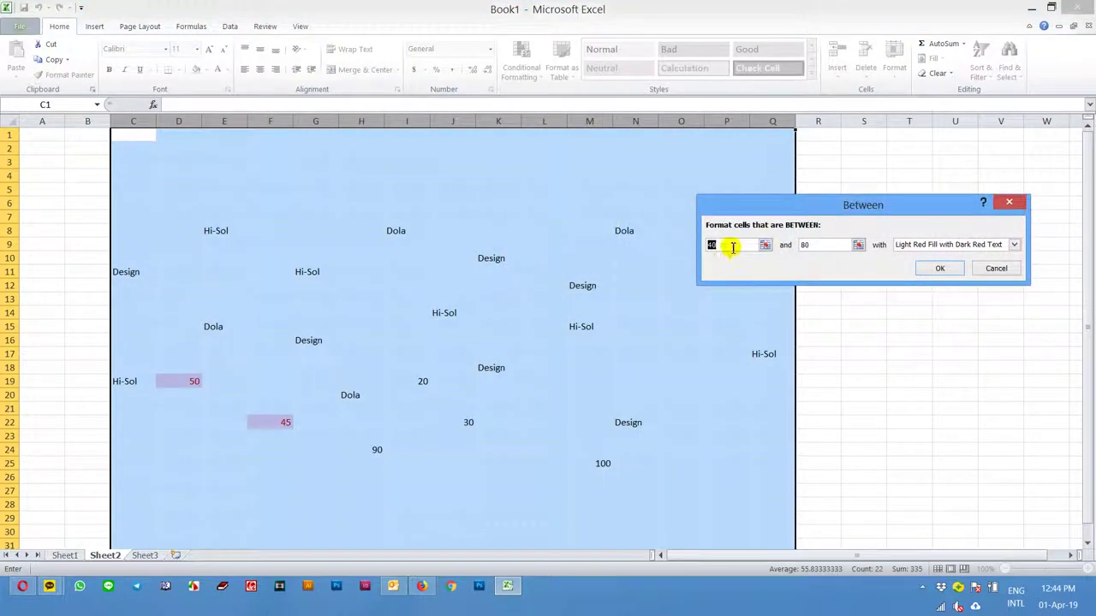
text(10)
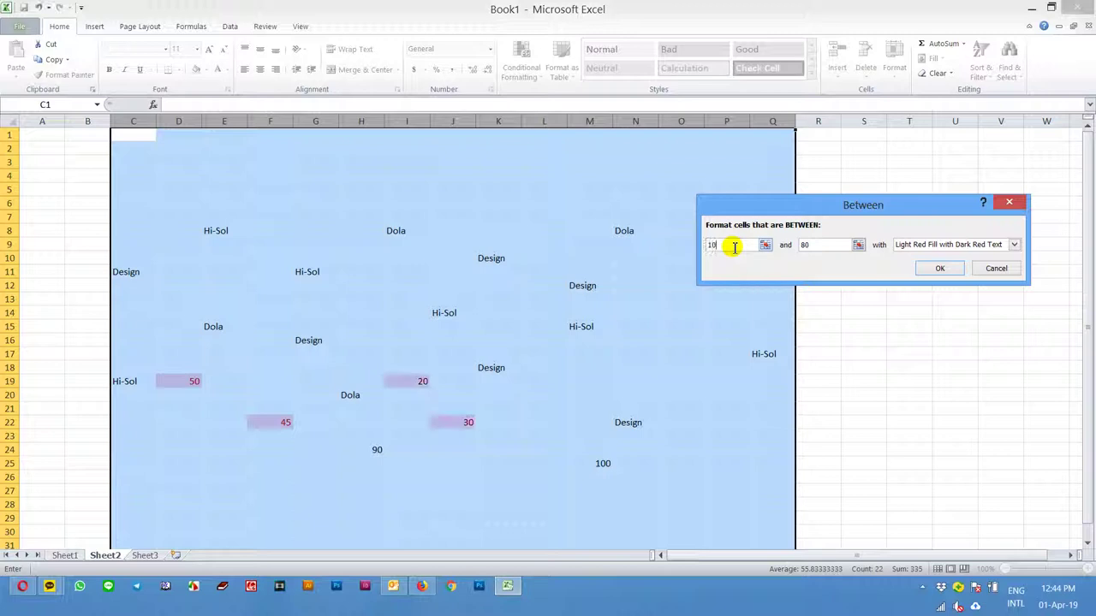
text(50)
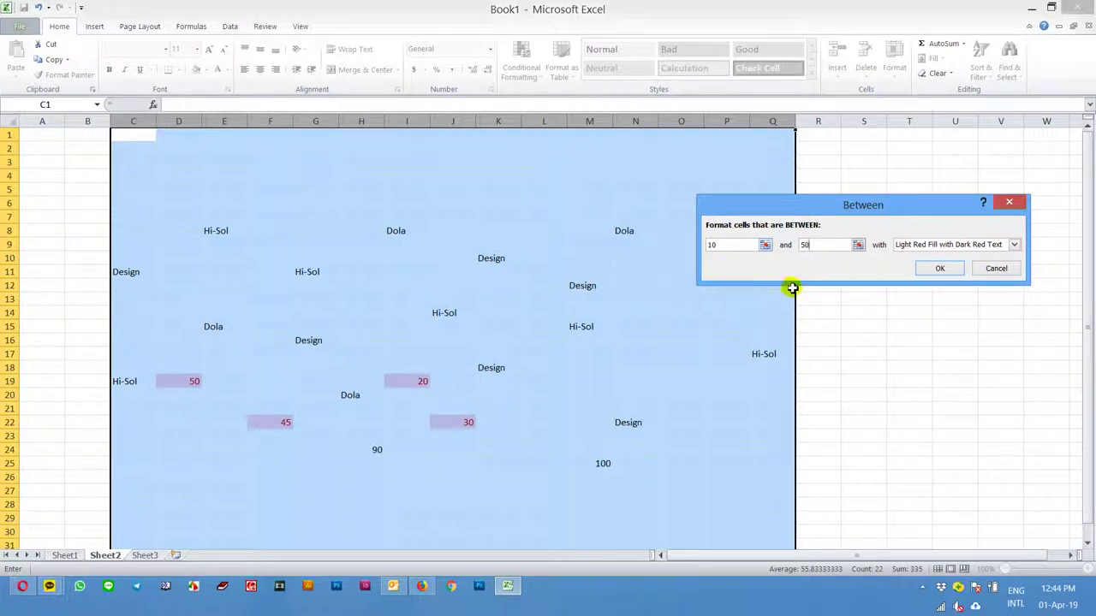
double_click(831, 245)
text(30)
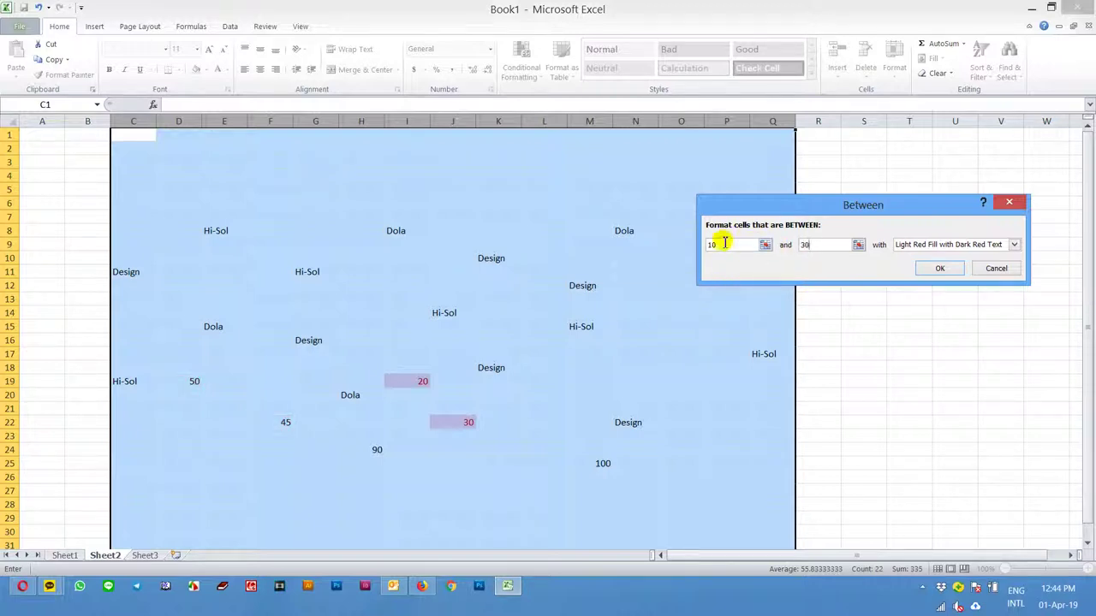
click(939, 268)
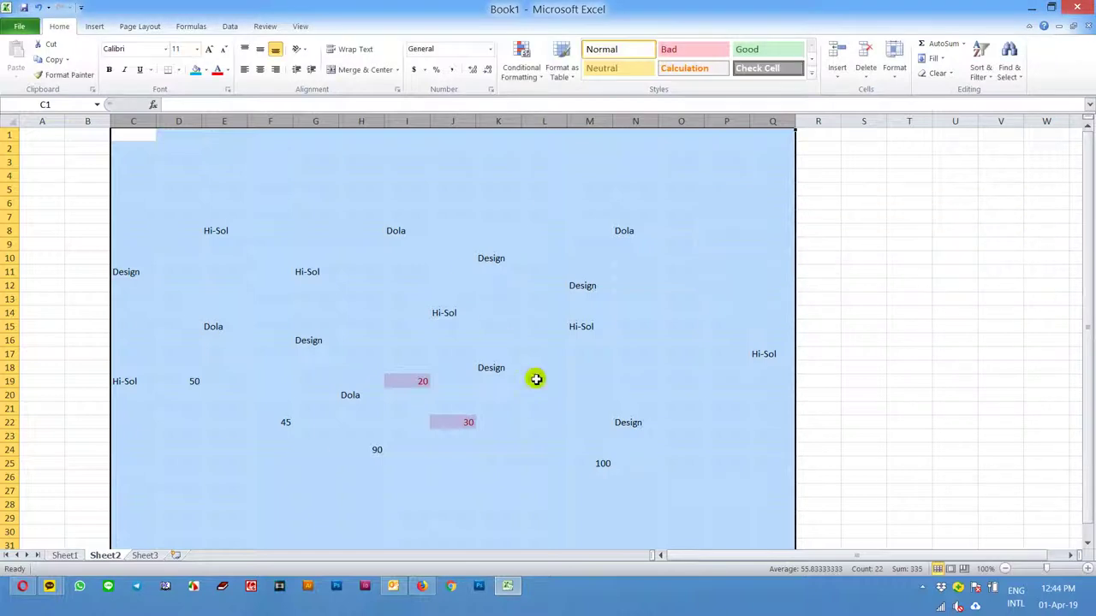
click(584, 379)
- Enter 12 in M19, 10 in H13, 25 in J12 and 32 in K14
text(12)
key(Return)
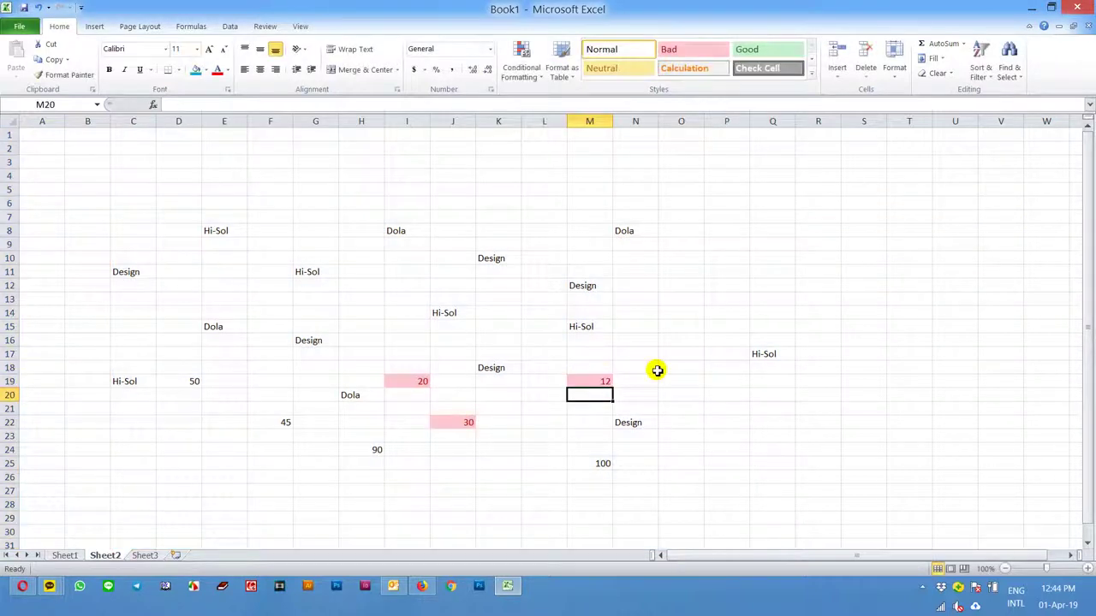
click(368, 298)
text(10)
click(435, 288)
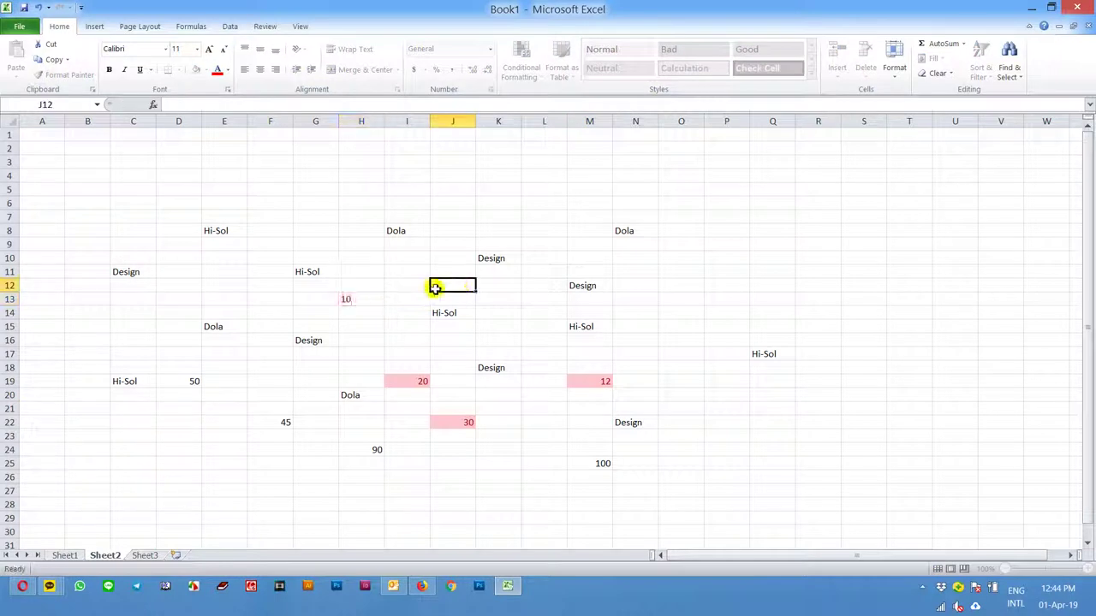
text(25)
click(518, 311)
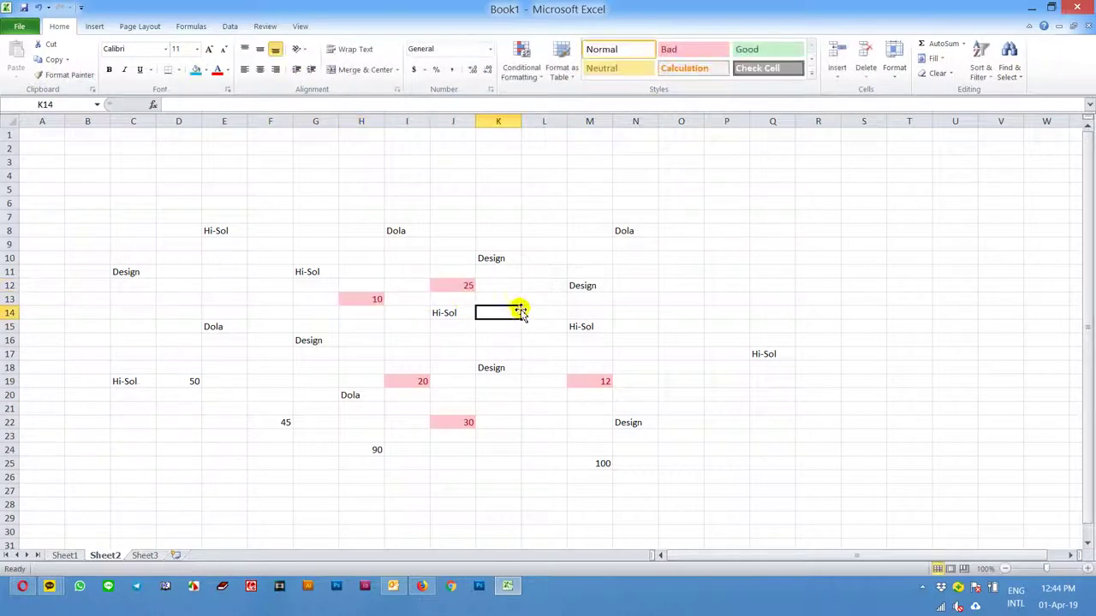
text(32)
click(543, 340)
- Enter 23 in F14, 20 in H16, 15 in K16 and 17 in L17
click(284, 312)
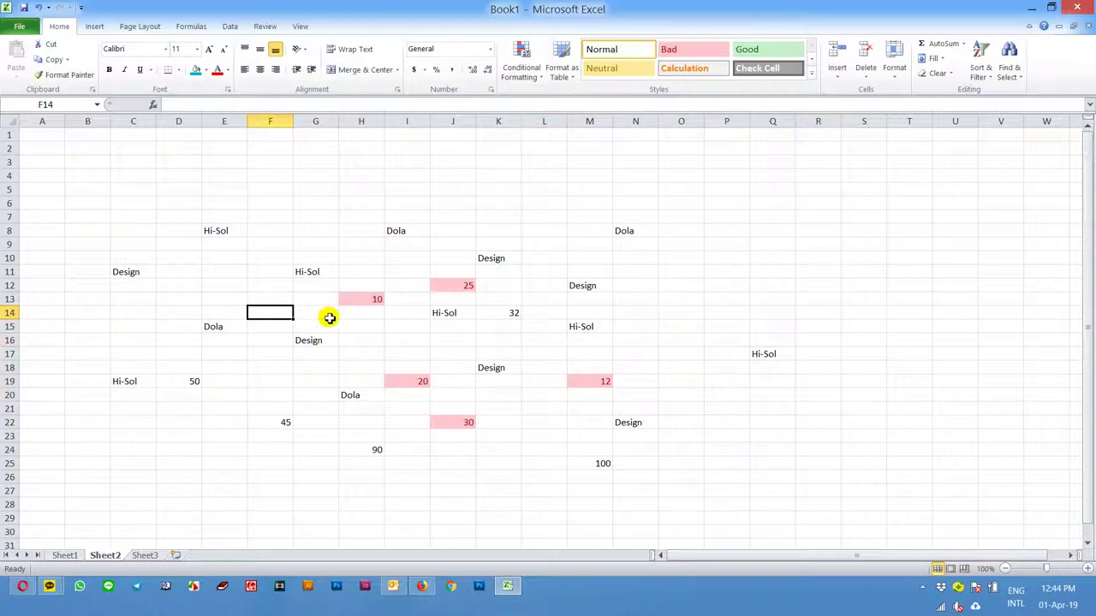
text(23)
click(366, 340)
text(20)
click(481, 341)
text(1)
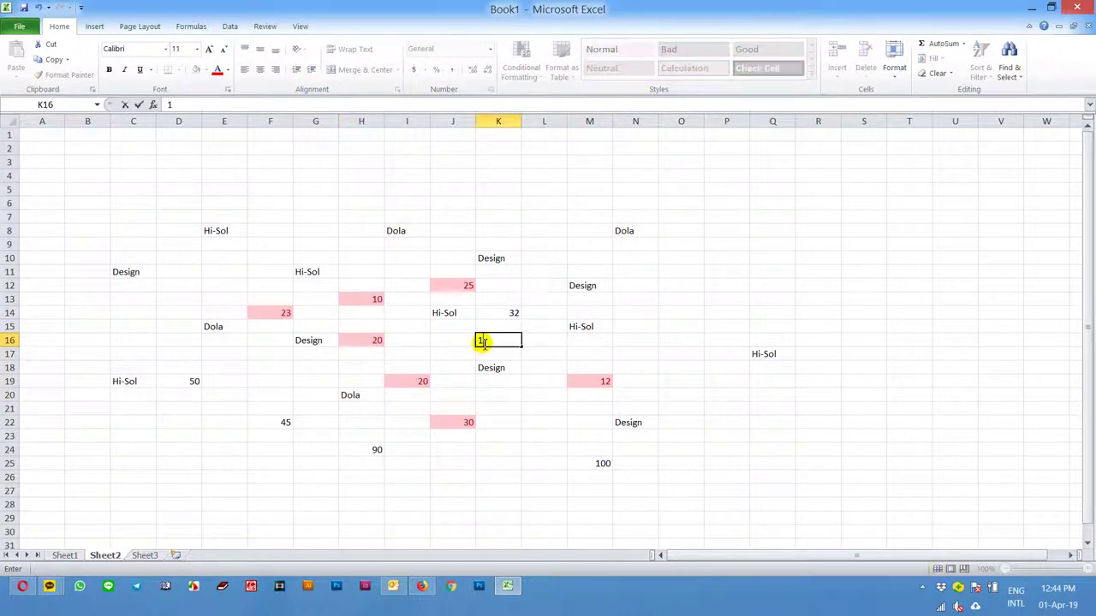
click(553, 352)
text(17)
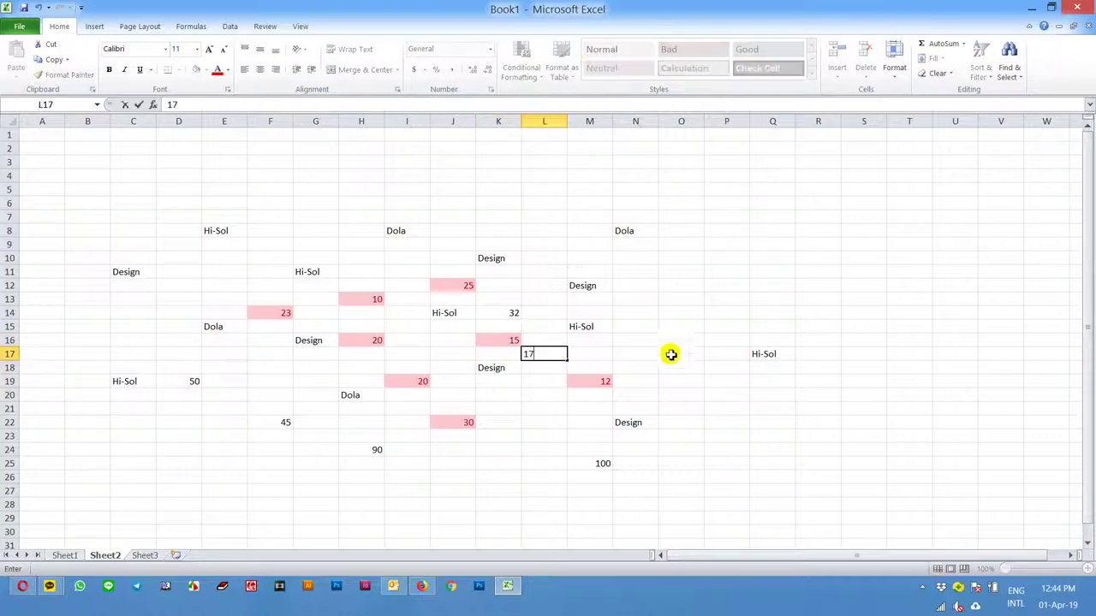
click(684, 343)
- Select columns C–Q and apply a Between 1 and 25 light red highlight rule
drag(136, 121, 772, 155)
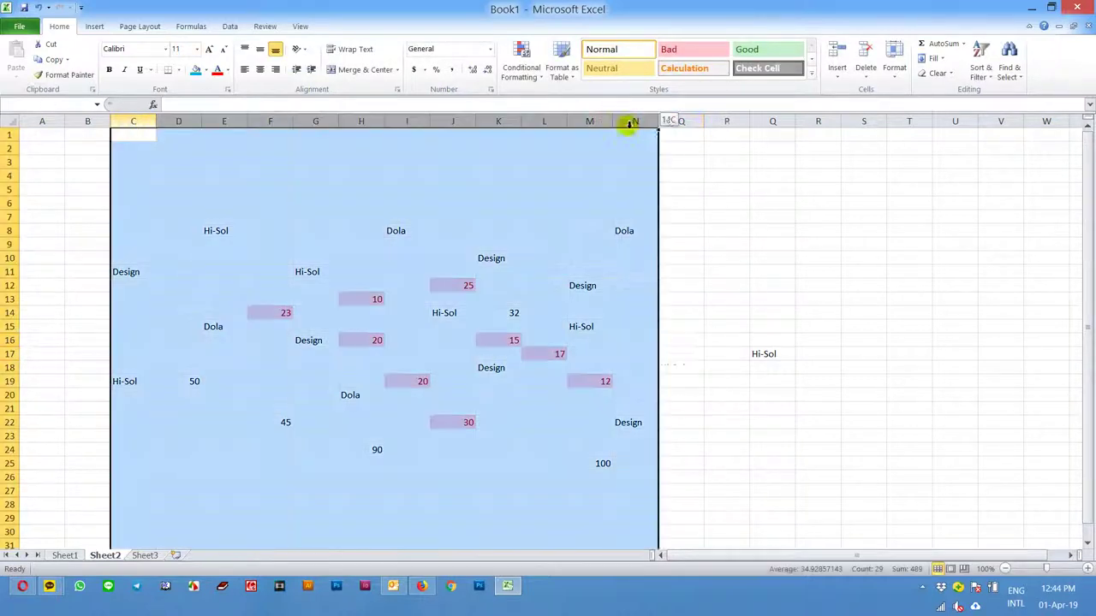
click(520, 67)
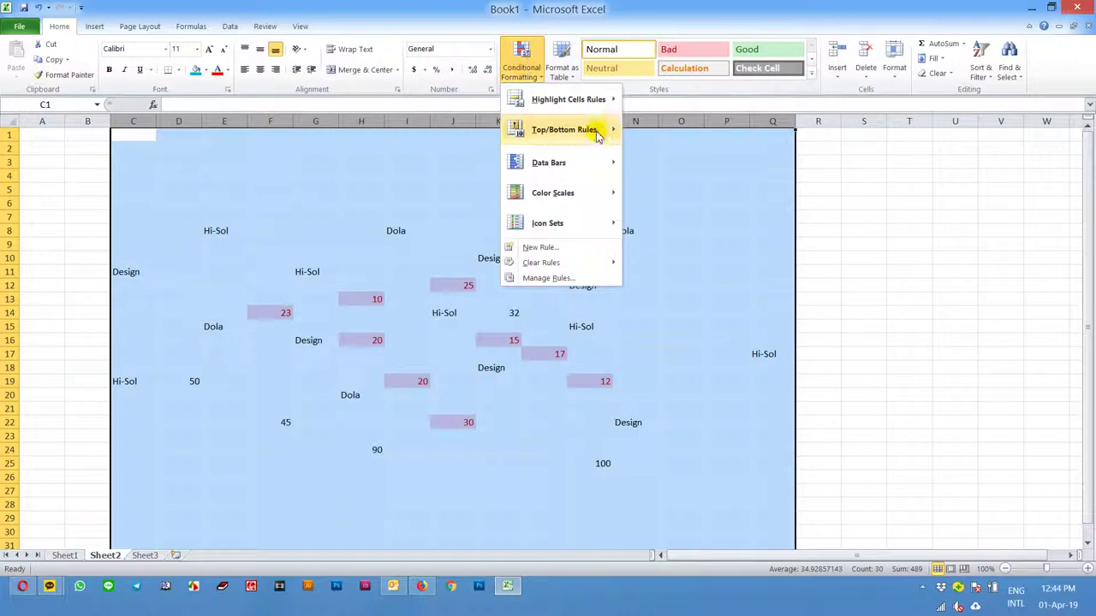
mouse_move(578, 130)
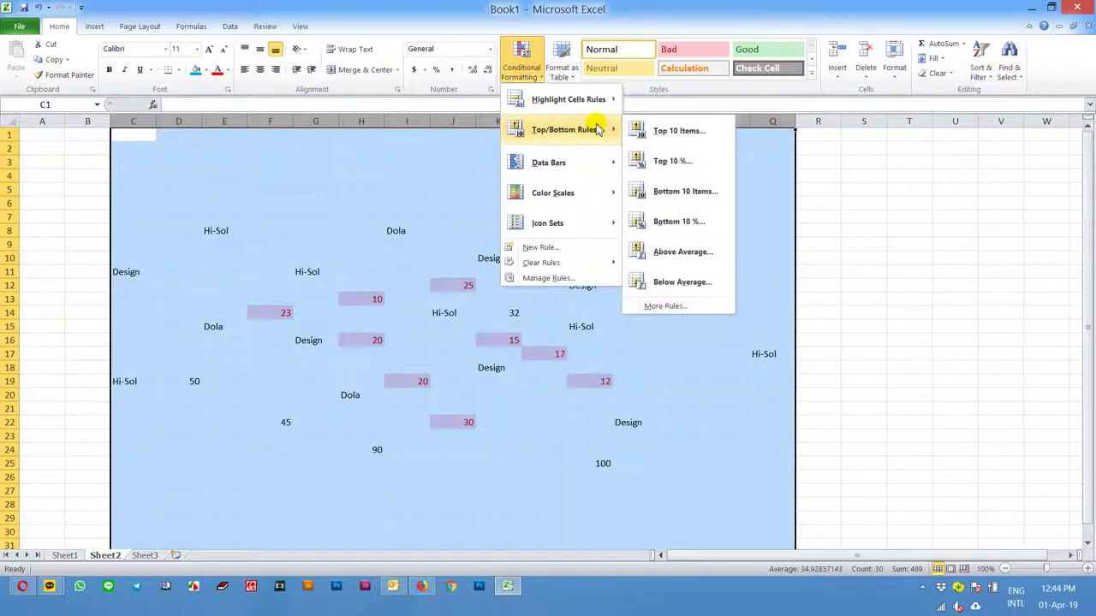
mouse_move(600, 99)
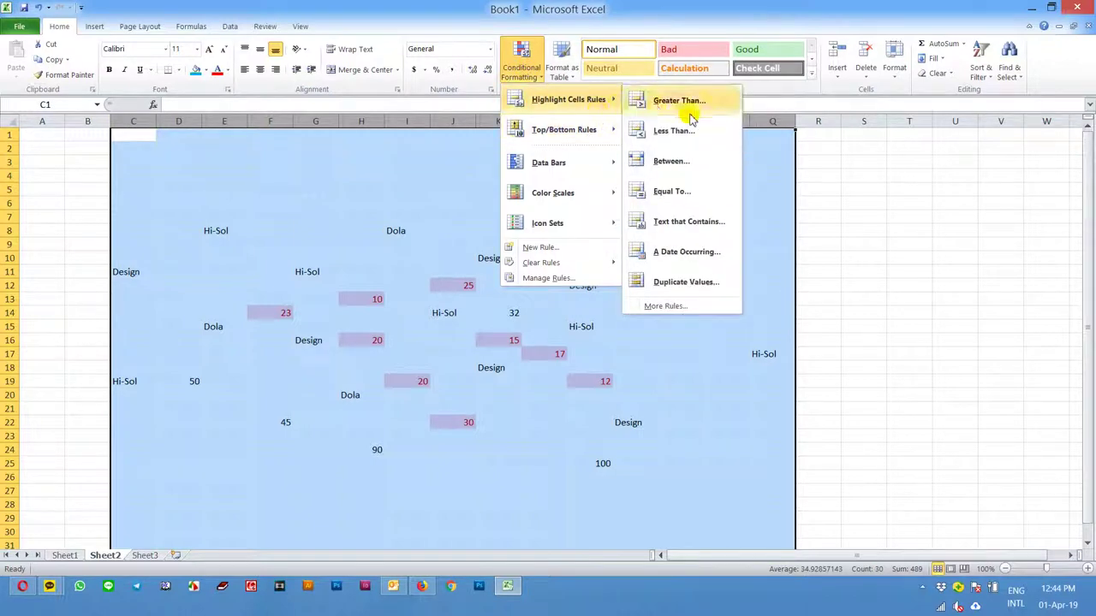
click(705, 174)
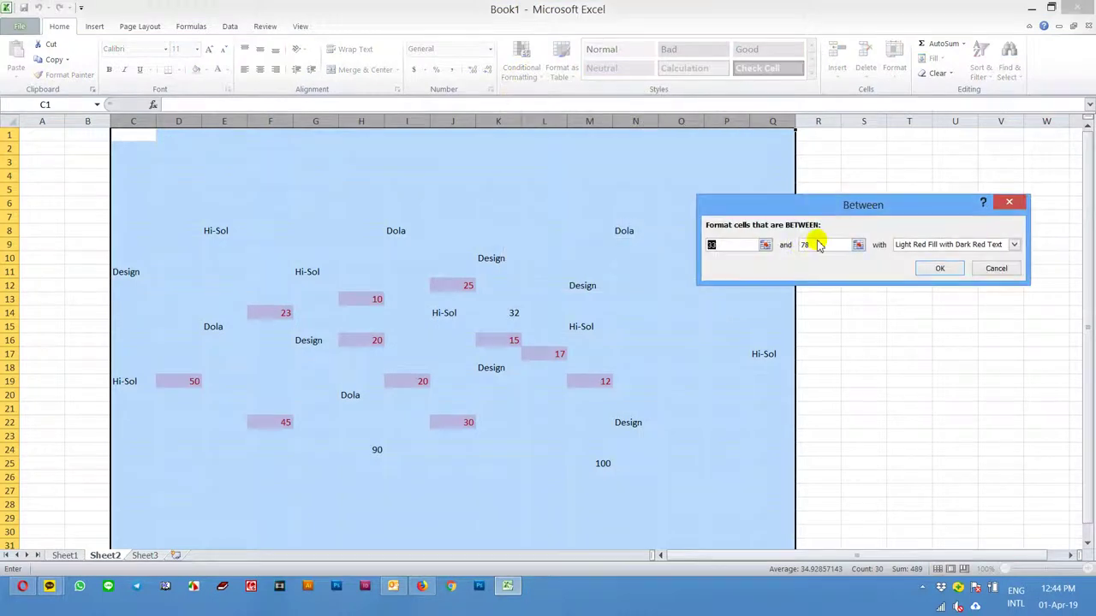
text(1)
click(785, 248)
text(25)
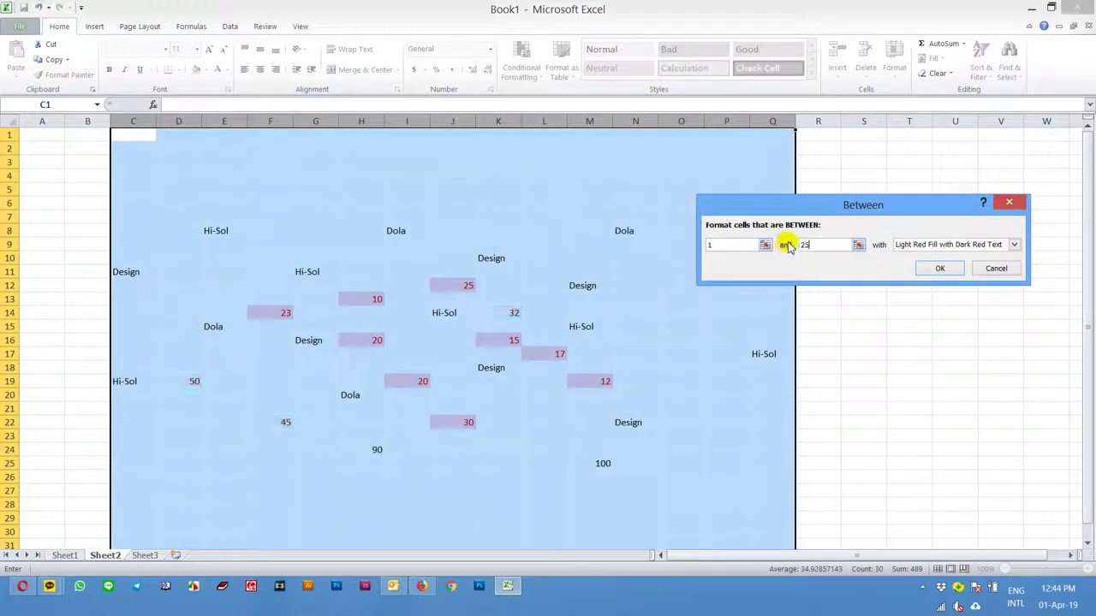
key(Tab)
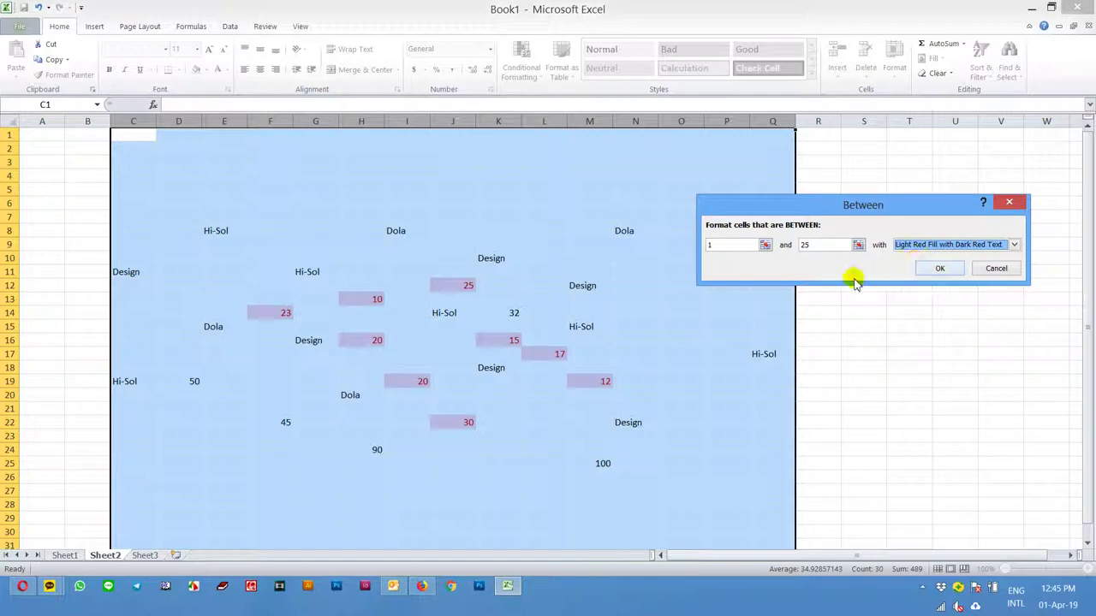
click(935, 269)
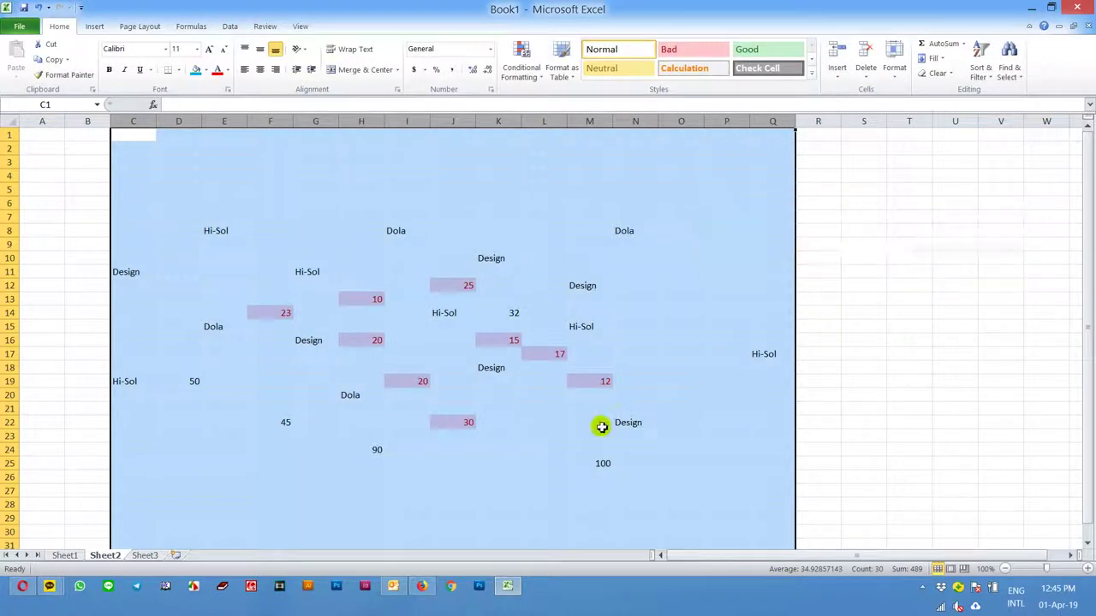
click(551, 445)
click(469, 423)
- Enter 31 in cell J20 and 30 in cell J21
click(472, 405)
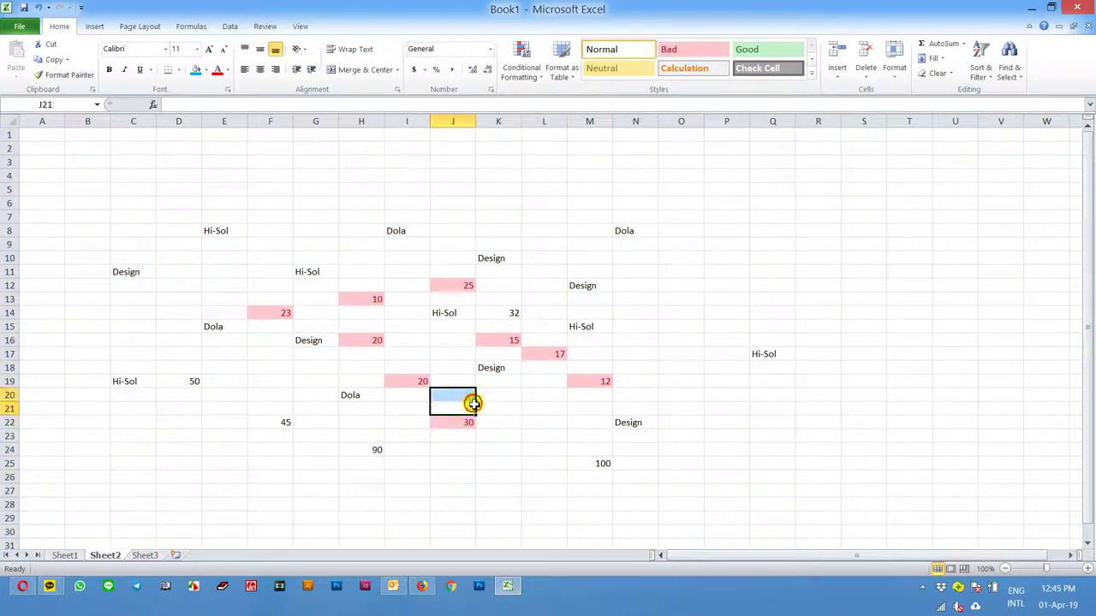
click(461, 393)
text(31)
click(535, 421)
click(466, 405)
text(30)
click(514, 433)
- Apply a Highlight Cells Between rule of 1 to 28 to the selected columns
drag(773, 121, 123, 116)
click(521, 54)
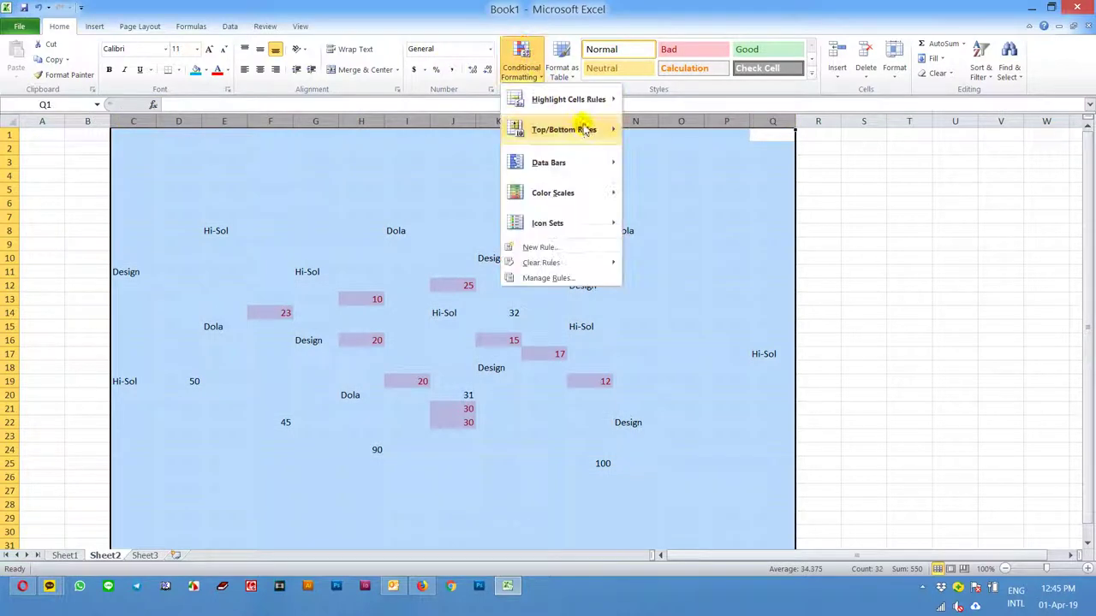
mouse_move(599, 99)
click(677, 164)
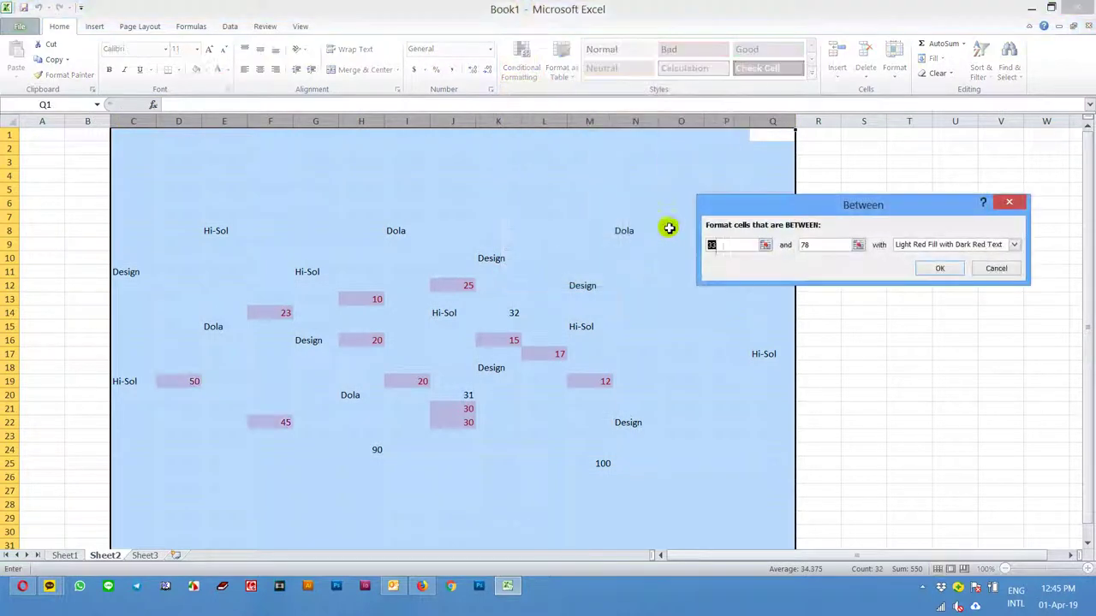
text(1)
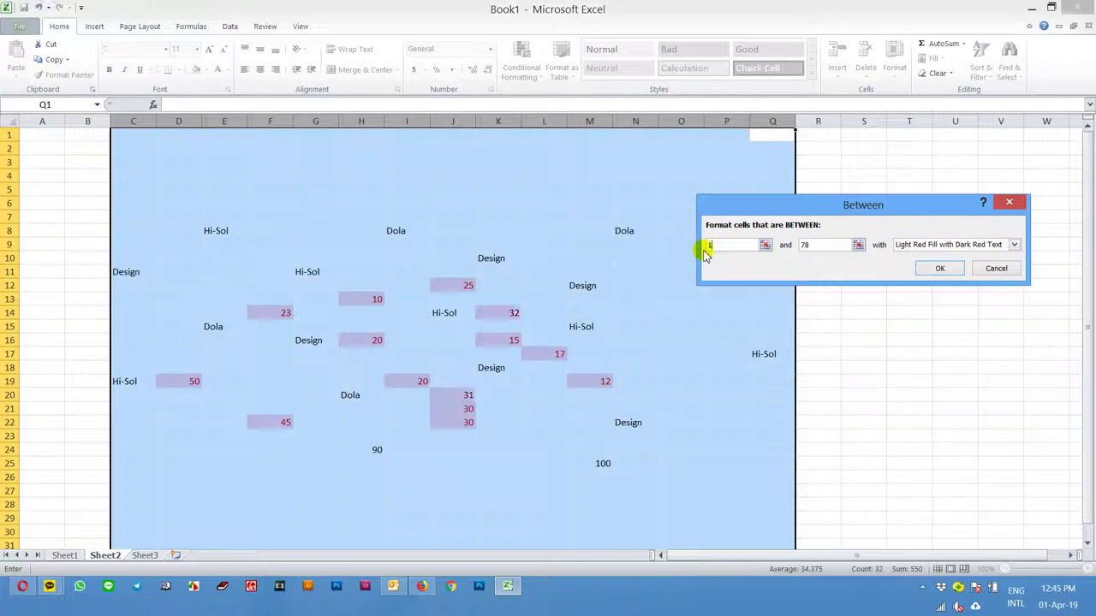
text(32)
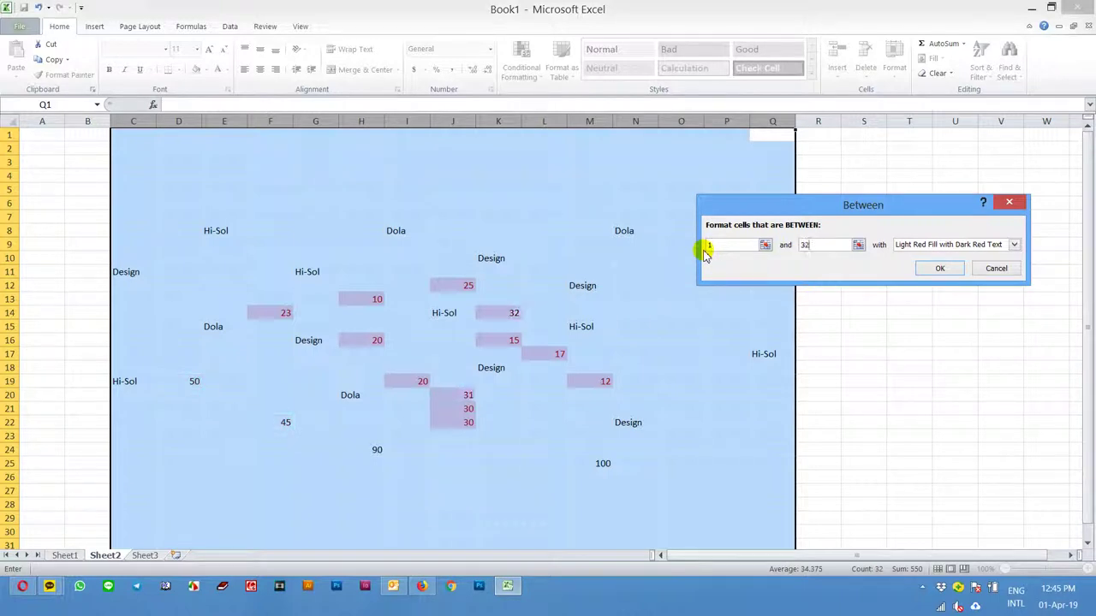
key(Tab)
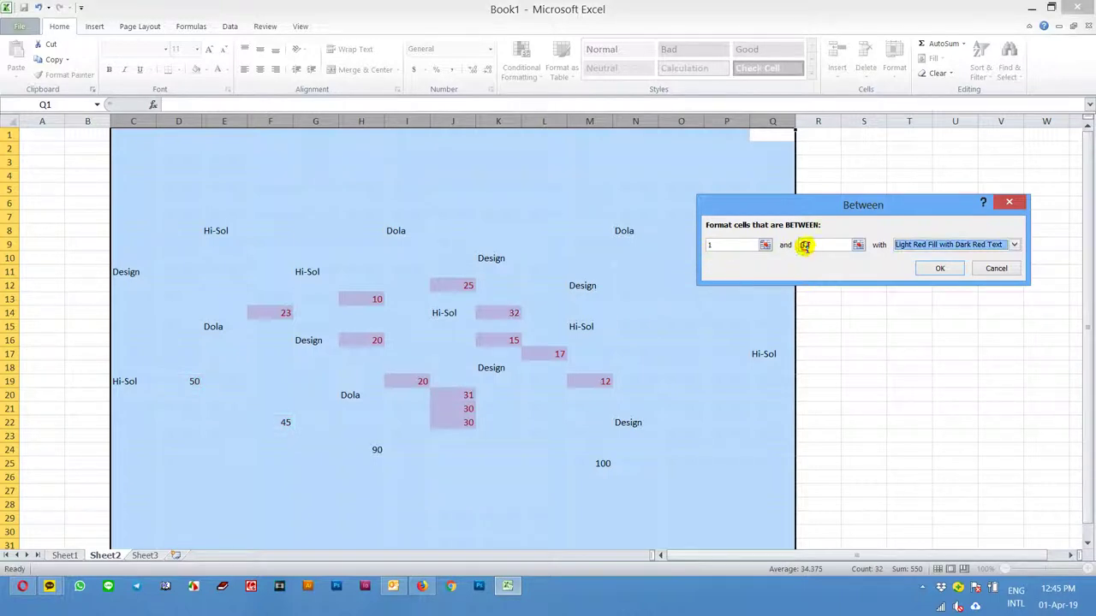
click(805, 245)
key(BackSpace)
text(8)
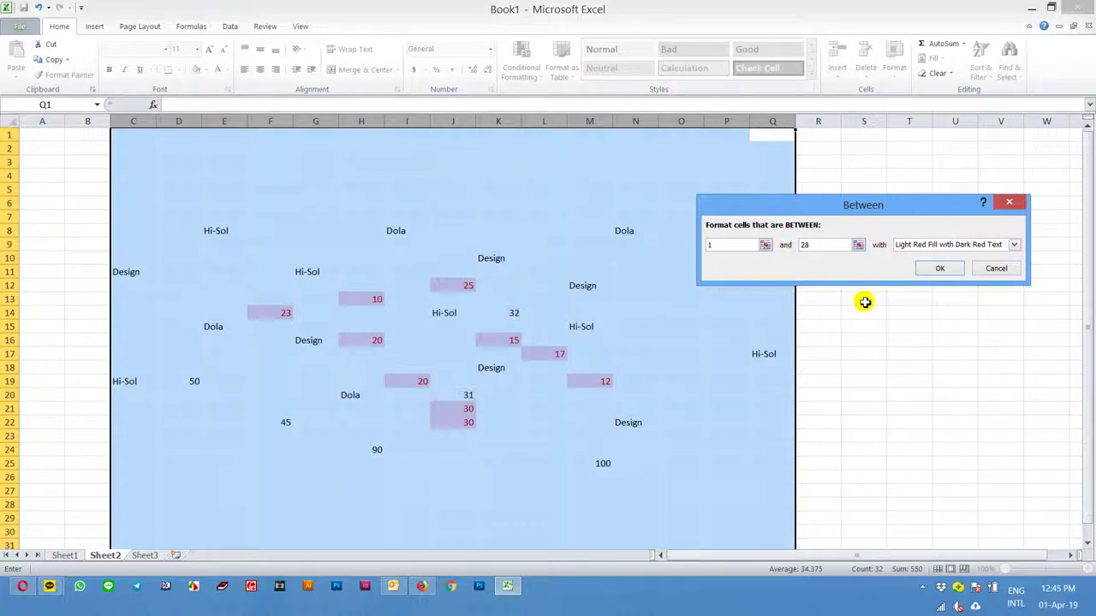
click(939, 268)
- Format Painter K21's formatting onto J21:J24, then select columns C–Q
click(428, 384)
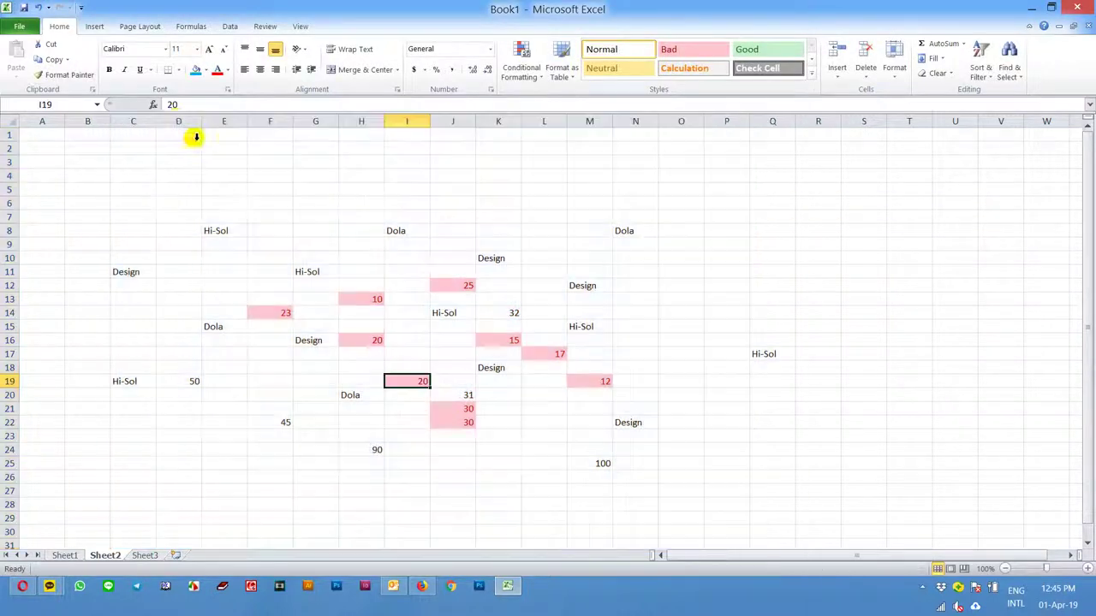
click(64, 74)
click(438, 407)
click(466, 393)
click(472, 419)
click(500, 406)
click(64, 75)
mouse_move(462, 409)
mouse_down()
mouse_move(457, 449)
mouse_move(475, 457)
mouse_up()
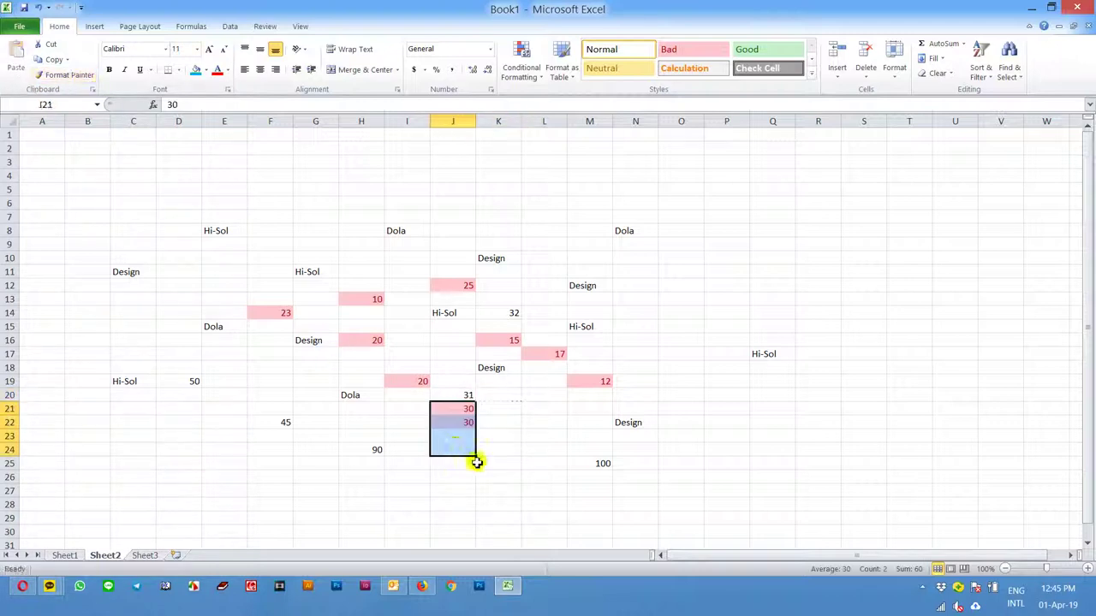
click(471, 411)
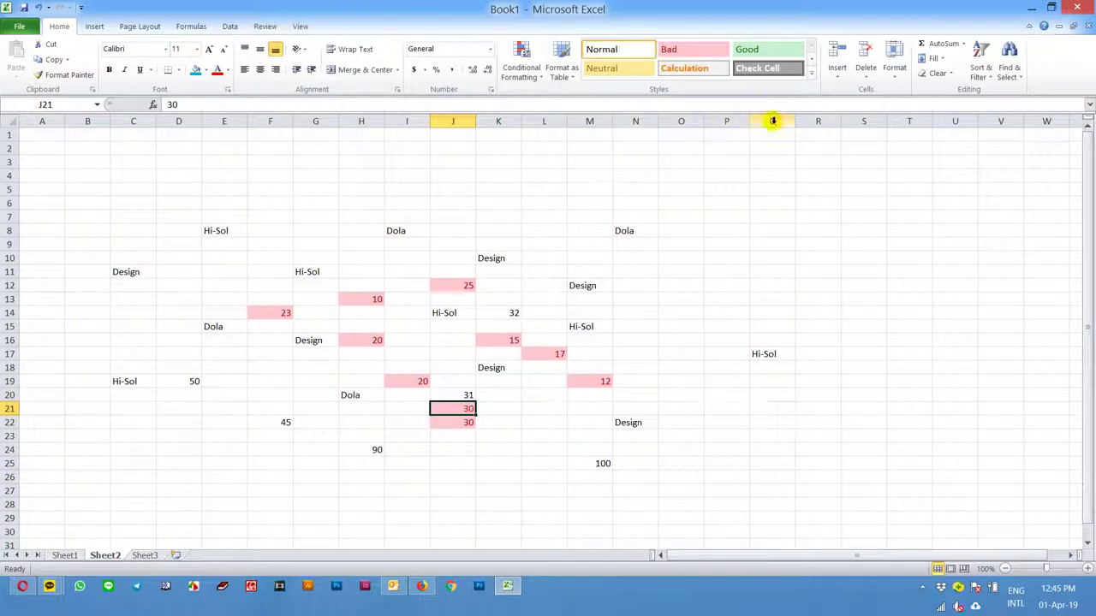
drag(772, 120, 146, 121)
- Add a Between 2-to-25 rule using Yellow Fill with Dark Yellow Text, then select J21
click(524, 57)
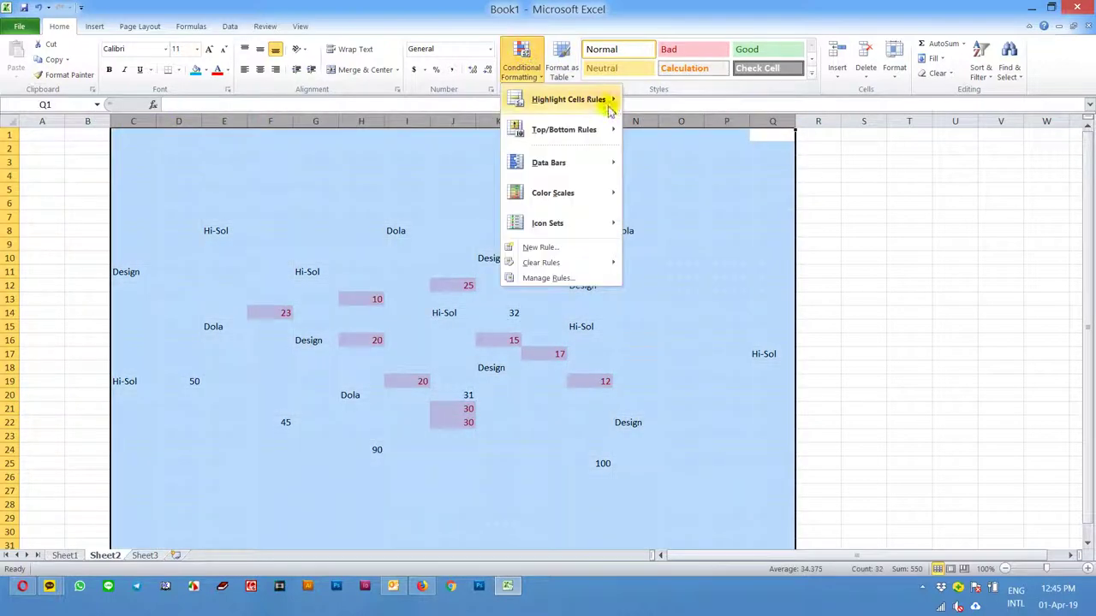
mouse_move(605, 98)
click(692, 154)
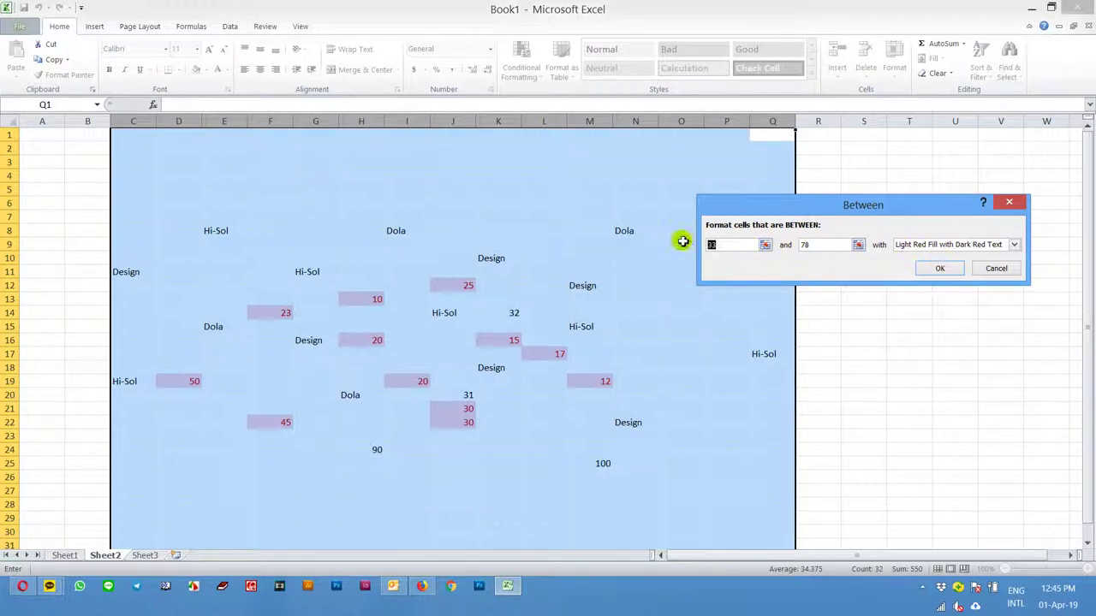
text(2)
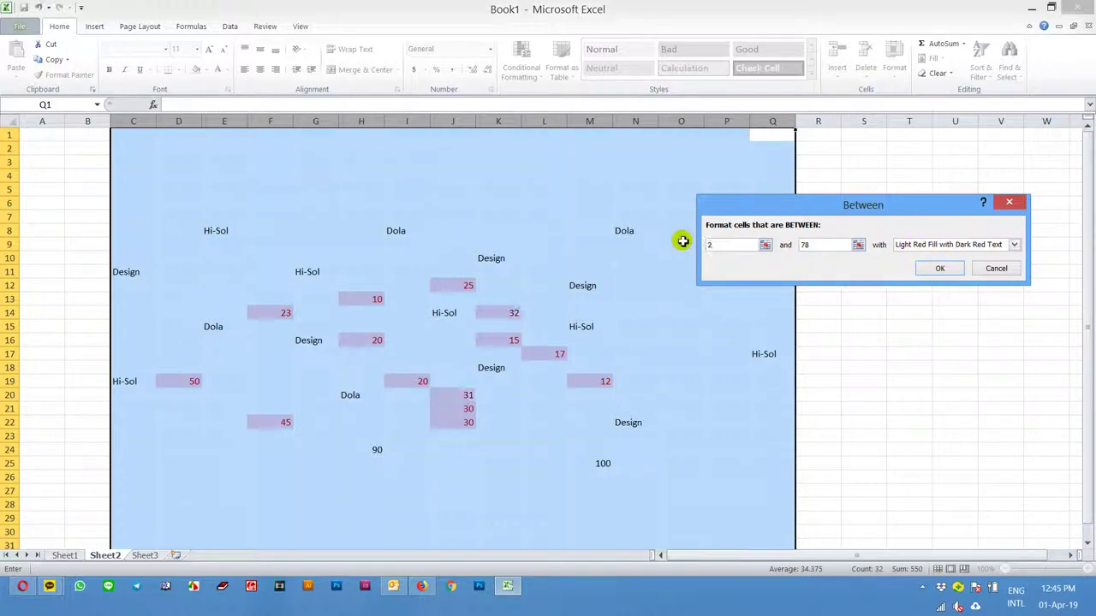
text(25)
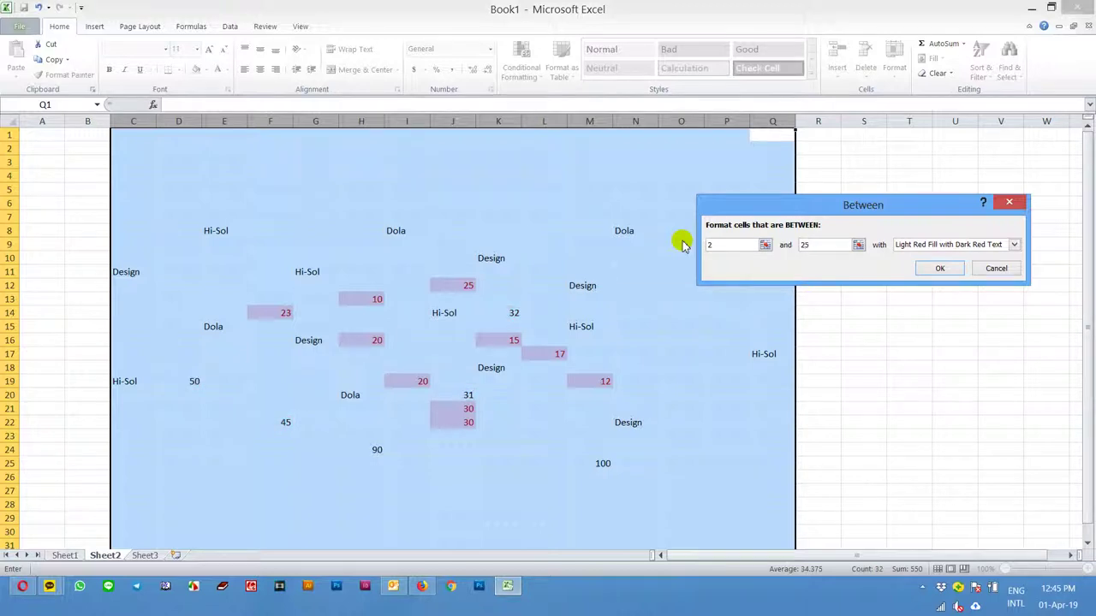
click(907, 244)
click(910, 274)
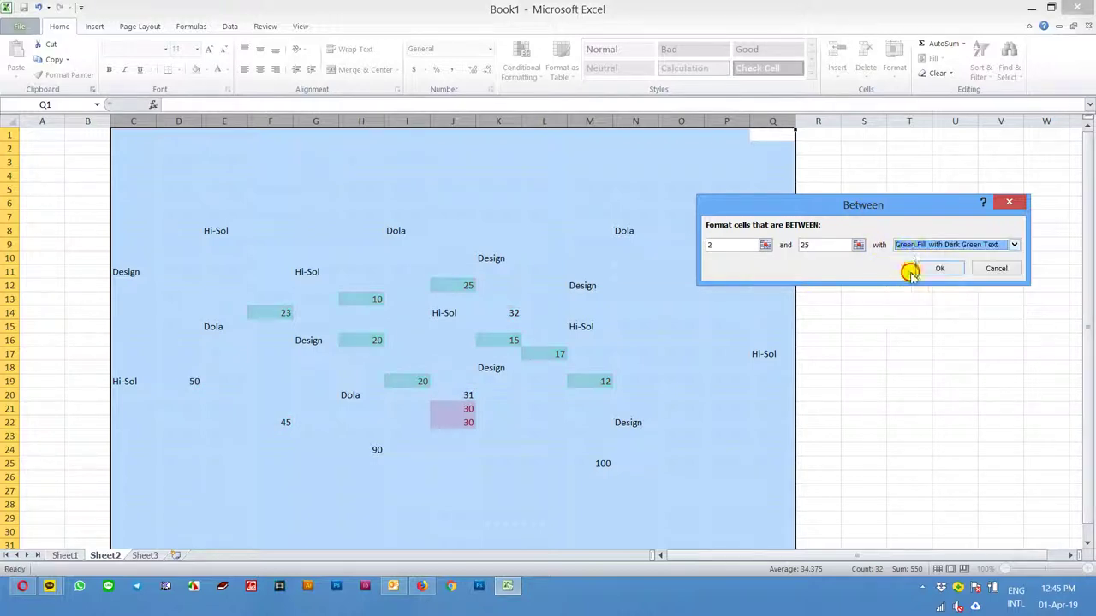
click(905, 243)
click(912, 265)
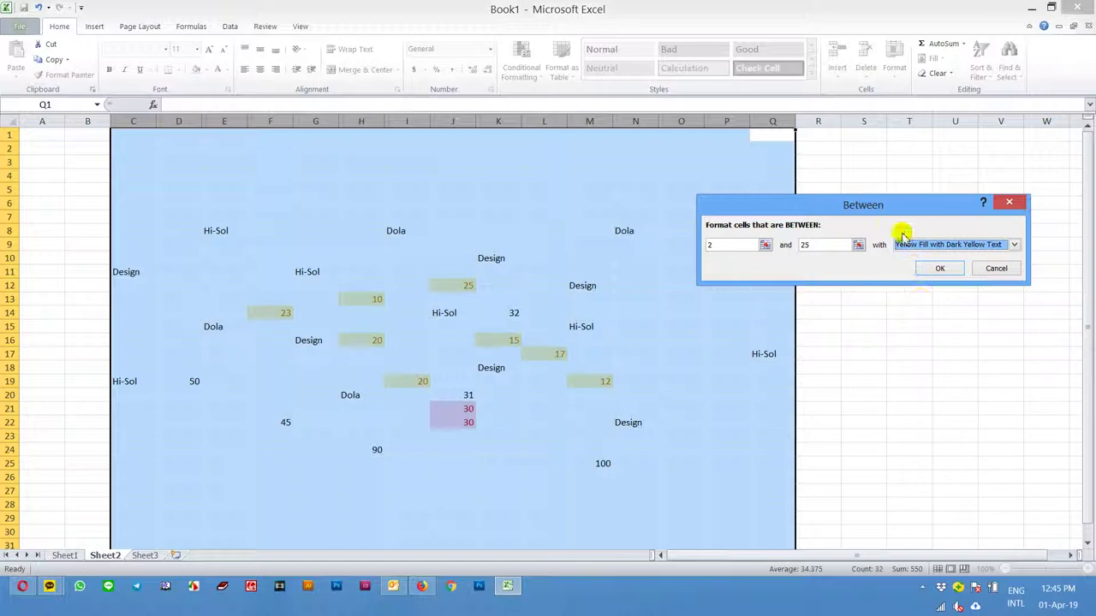
click(939, 267)
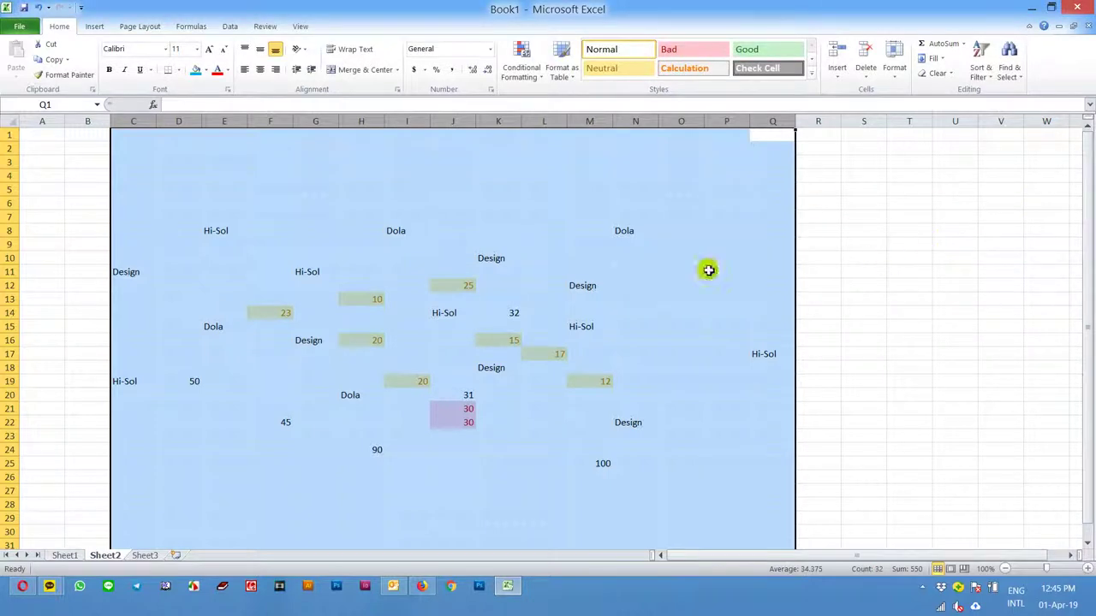
click(454, 410)
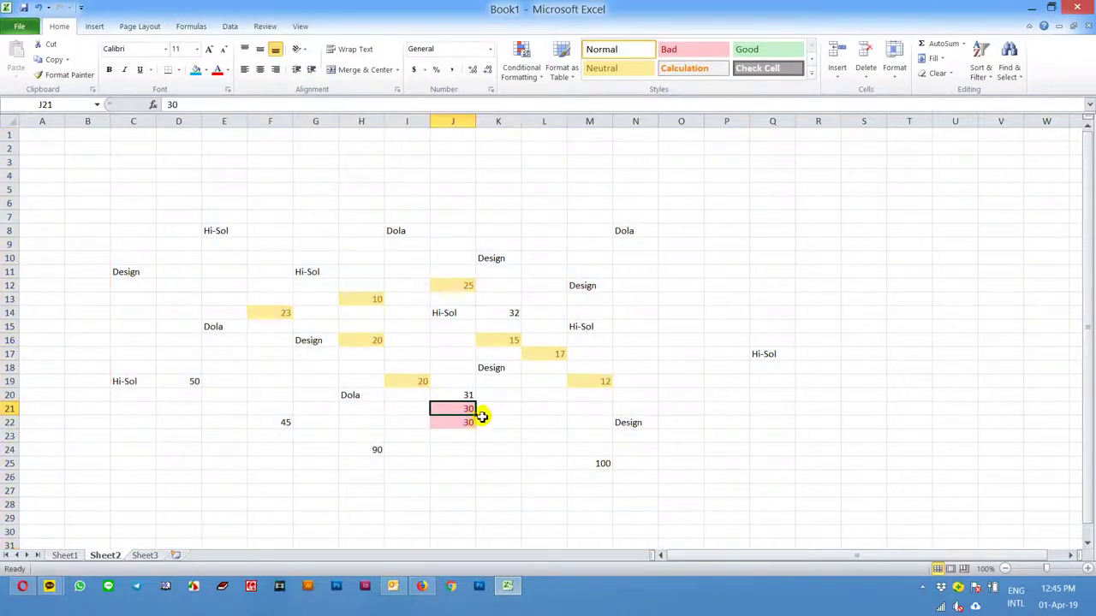
- Clear the conditional formatting rules from J21 and J22 so both 30s lose their pink fill
click(487, 413)
click(463, 410)
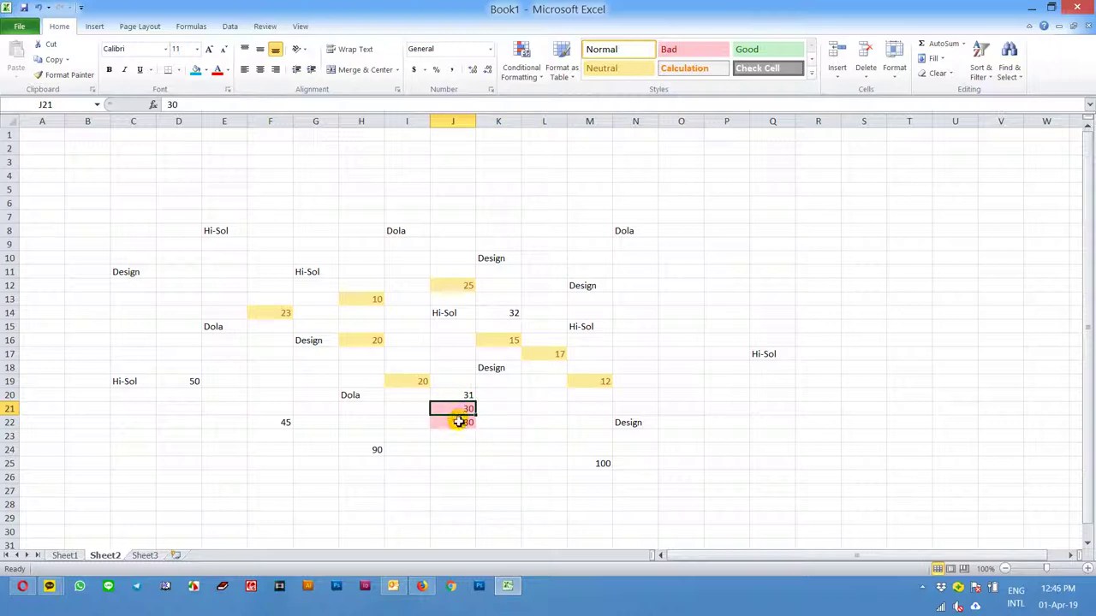
click(522, 70)
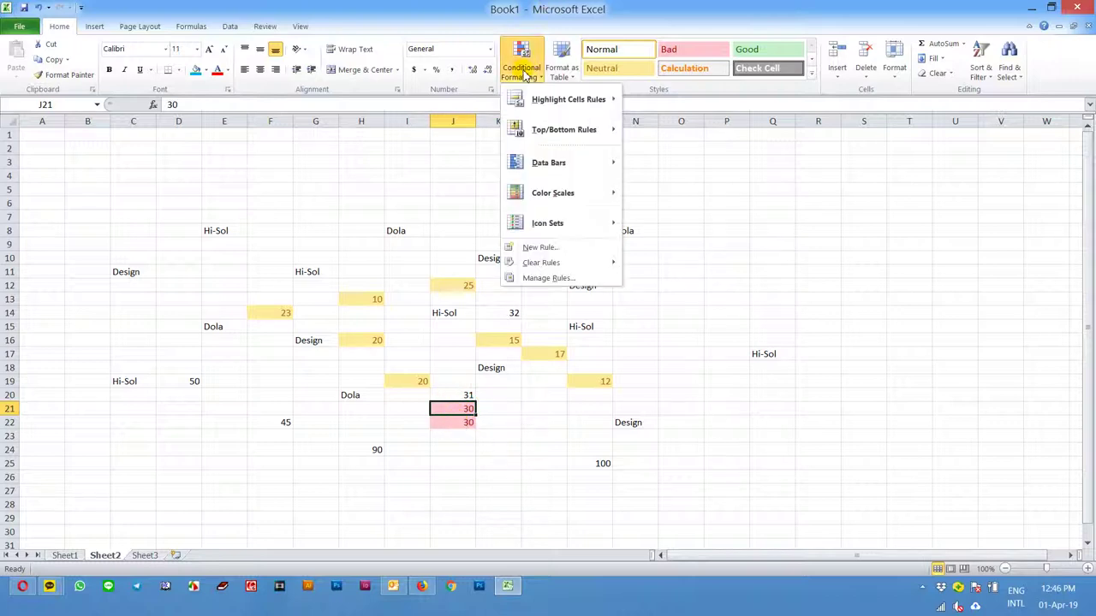
mouse_move(544, 267)
click(676, 263)
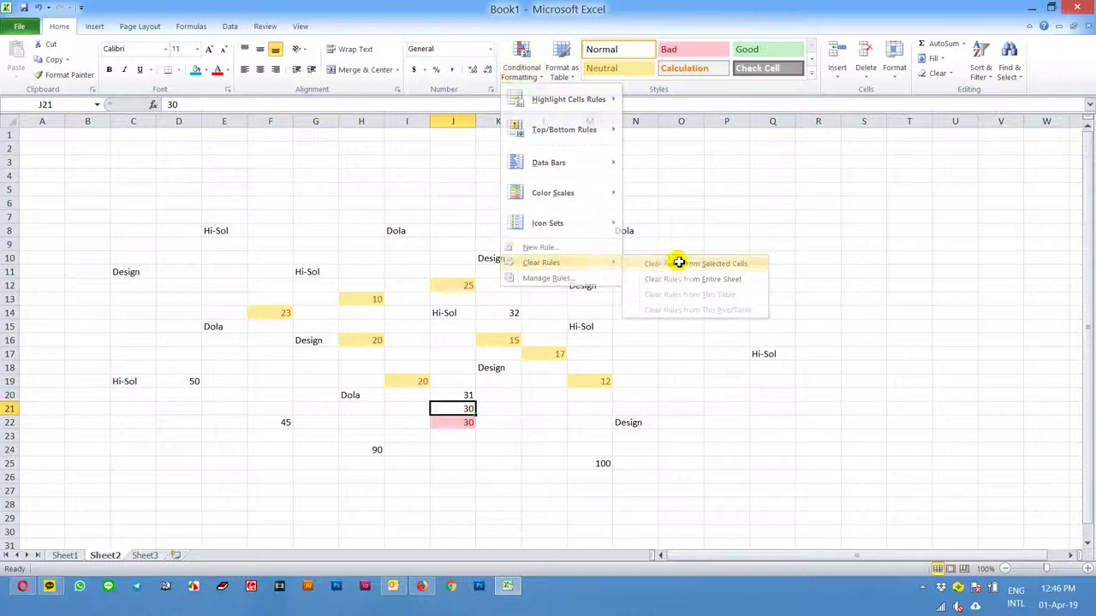
click(471, 423)
click(521, 68)
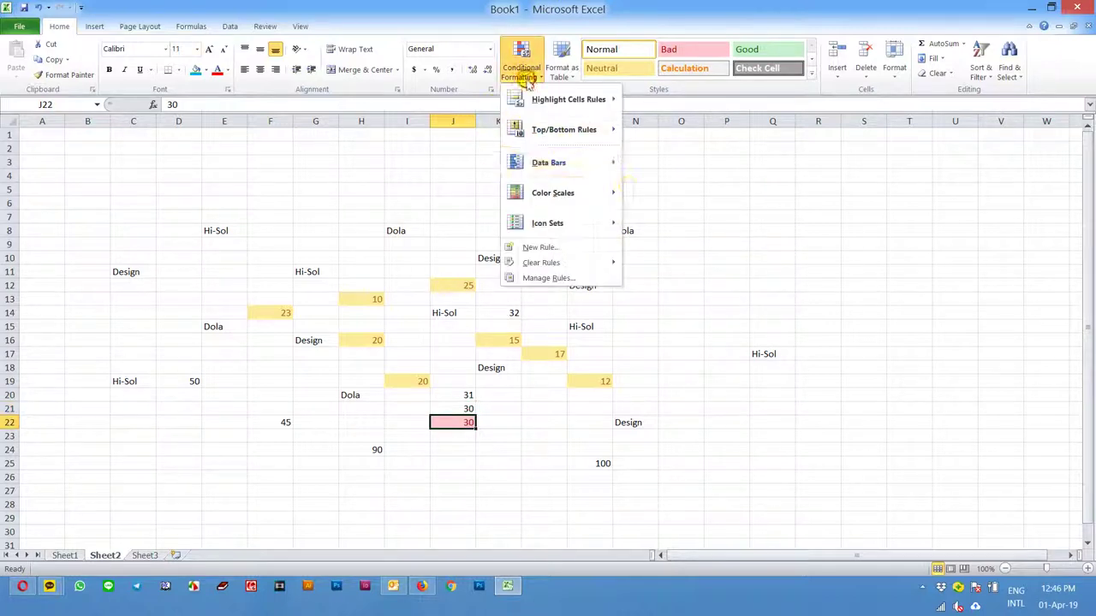
mouse_move(597, 262)
click(726, 267)
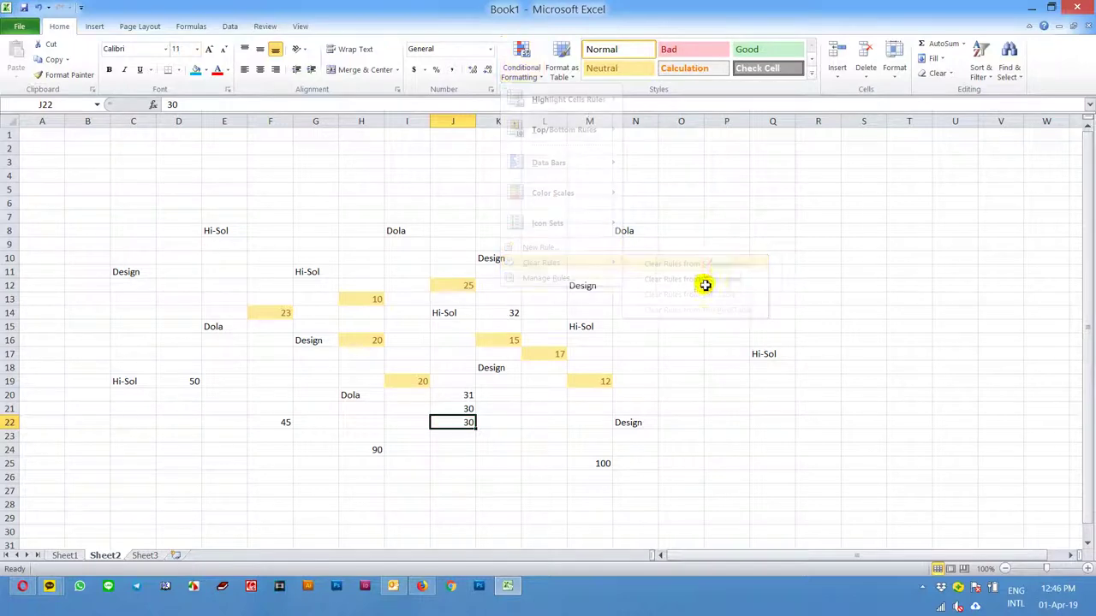
drag(133, 121, 755, 120)
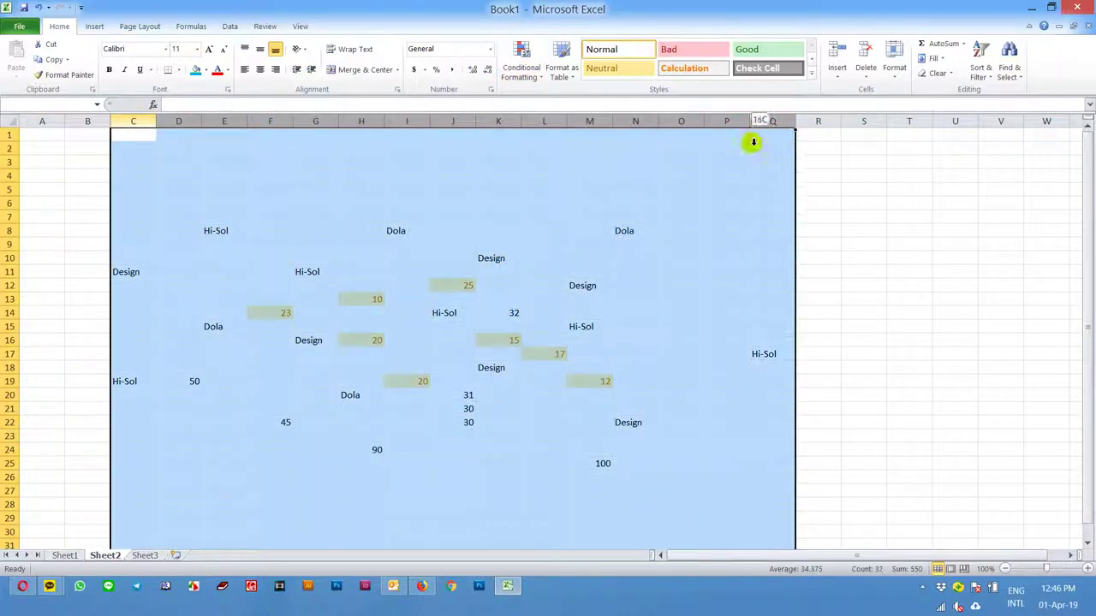
- Apply a Between 1-to-28 rule with Light Red Fill and Dark Red Text to columns C–Q
click(521, 69)
mouse_move(587, 105)
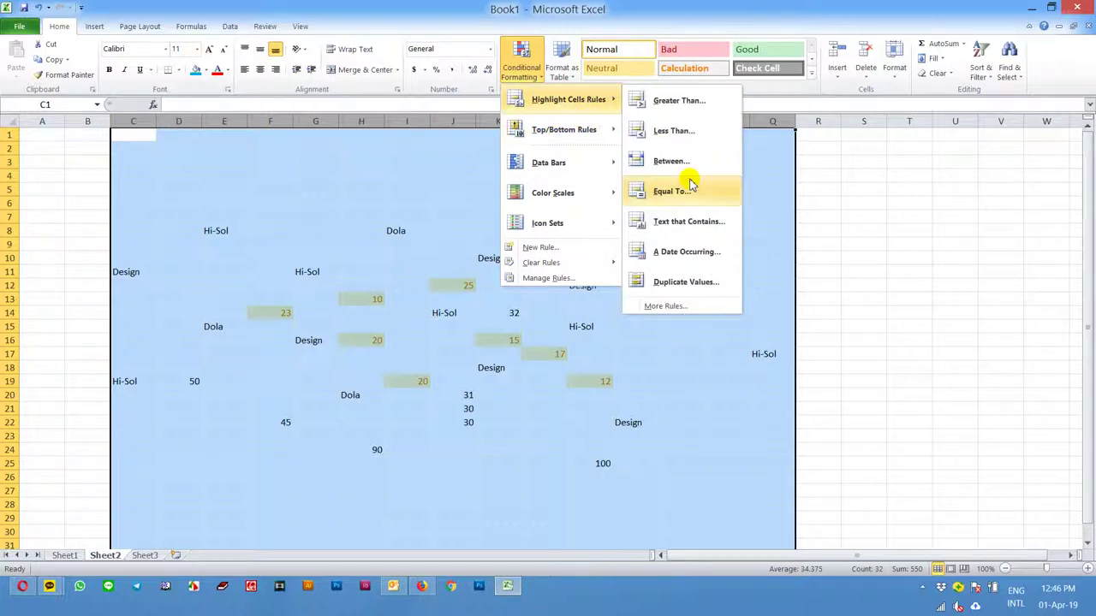
click(692, 154)
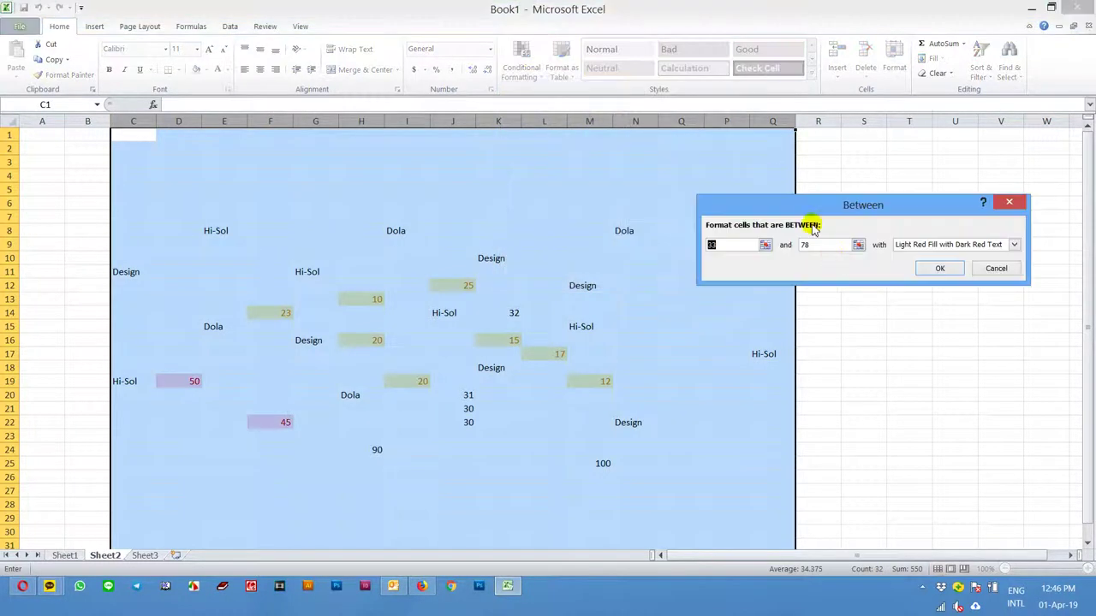
text(1)
key(Tab)
text(35)
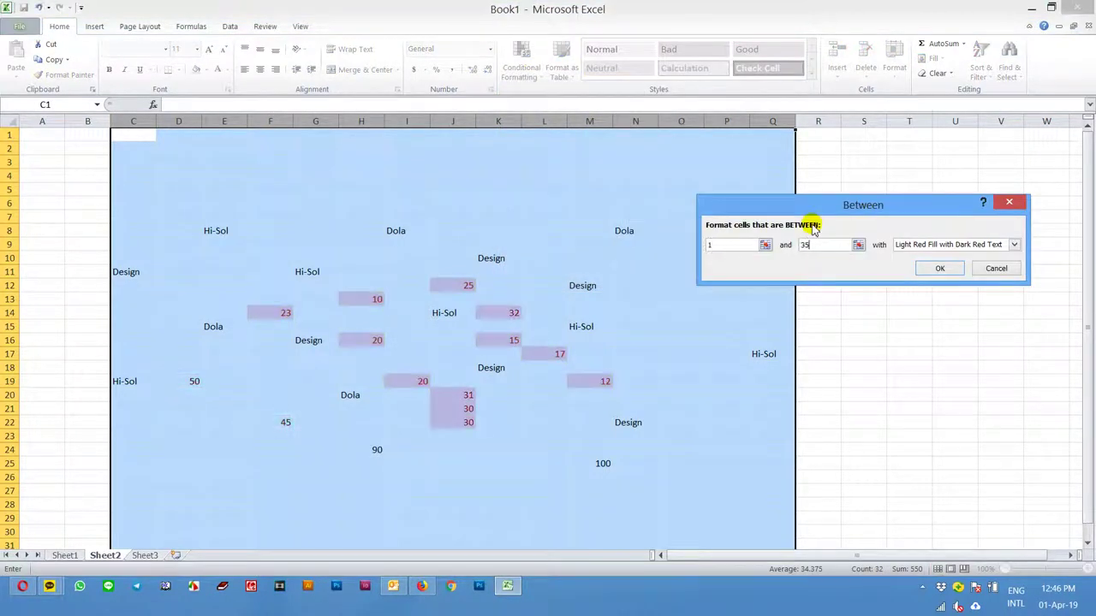
key(BackSpace)
key(BackSpace)
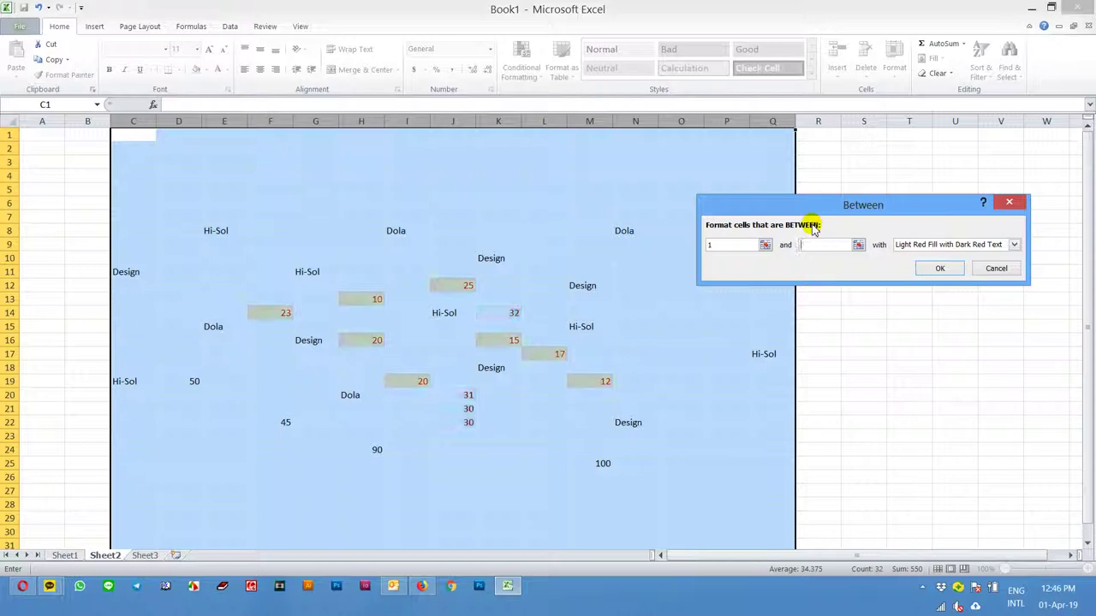
text(31)
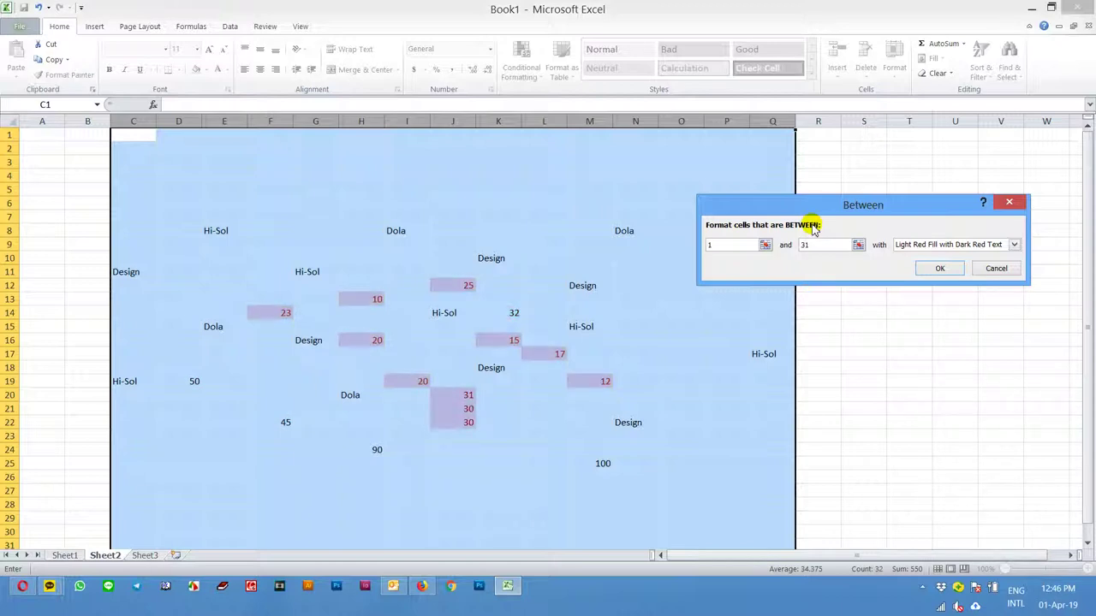
key(BackSpace)
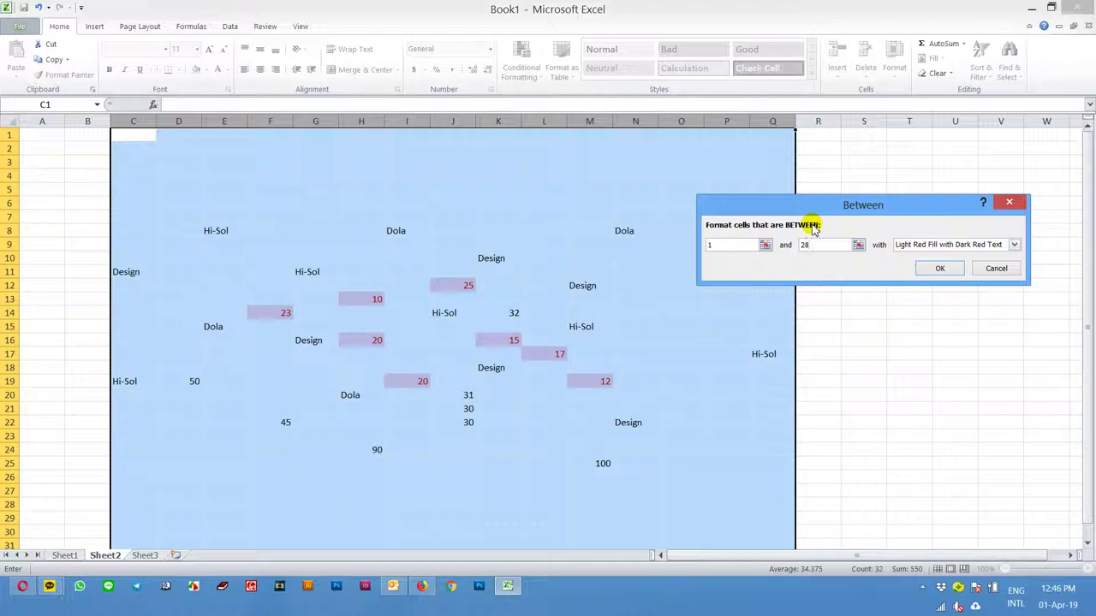
click(940, 269)
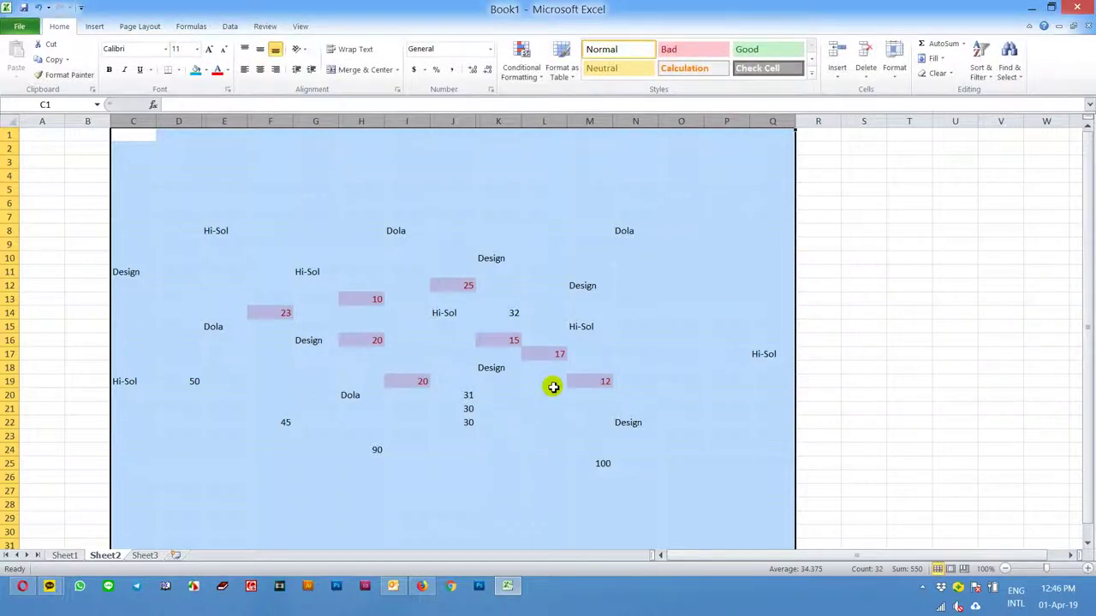
- Add an Equal To 15 rule using Green Fill with Dark Green Text
click(524, 70)
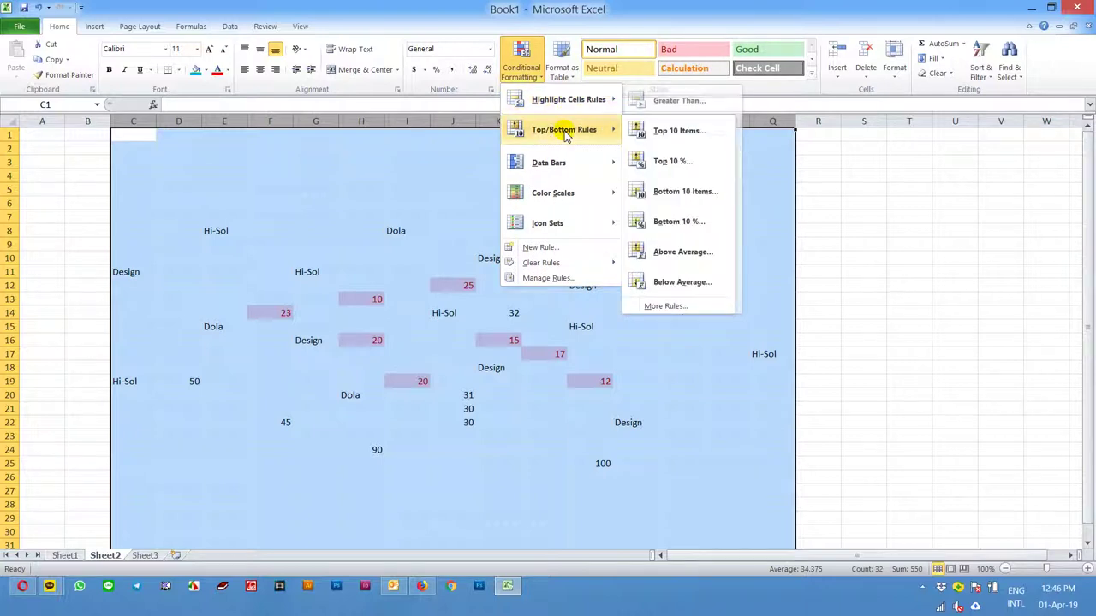
mouse_move(569, 103)
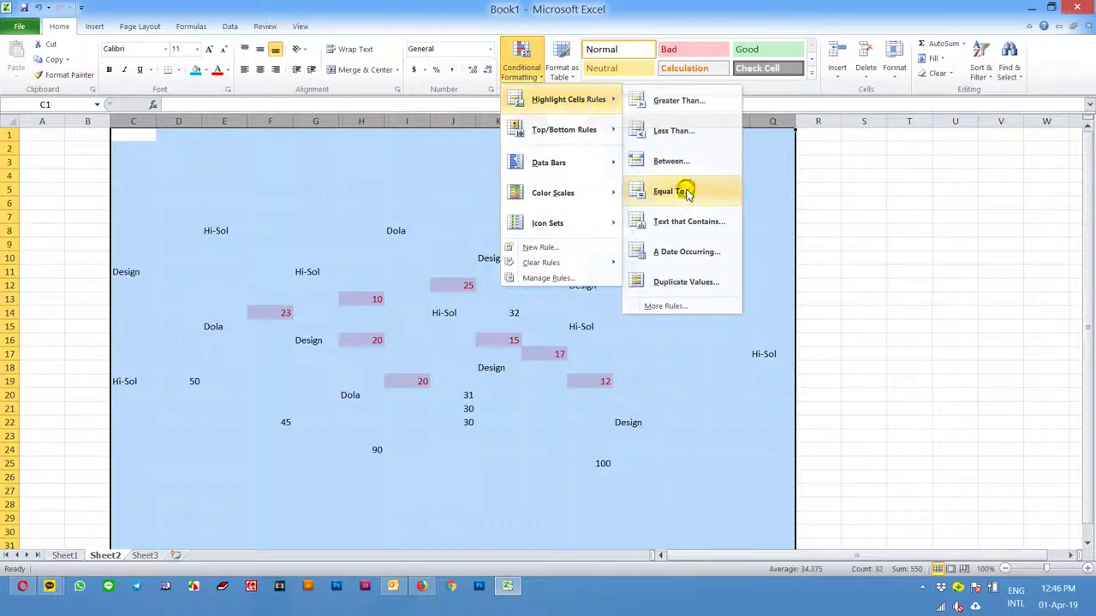
click(685, 190)
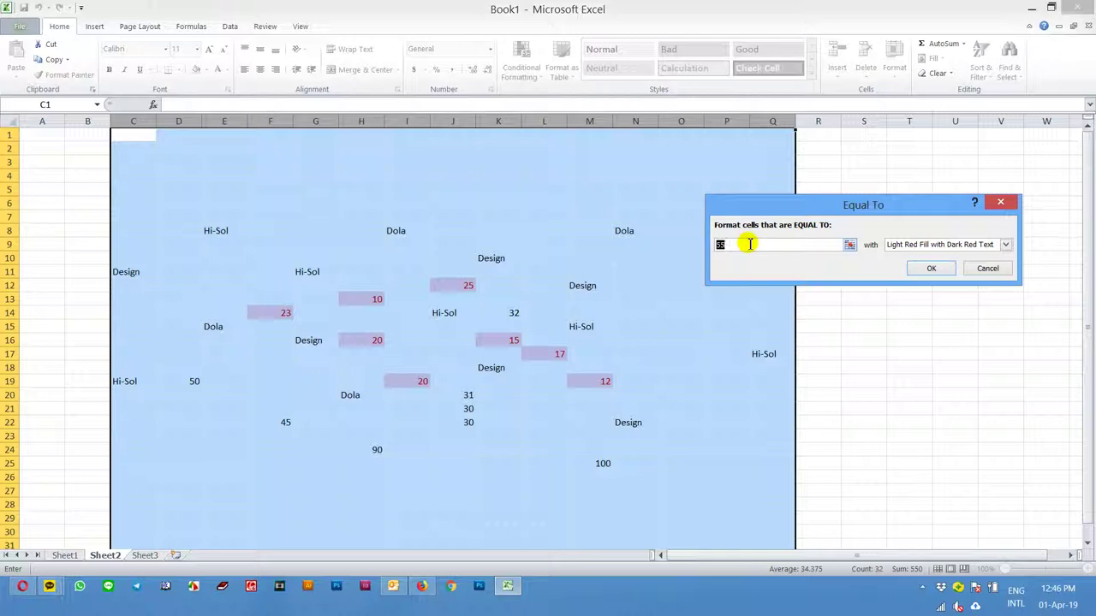
key(Tab)
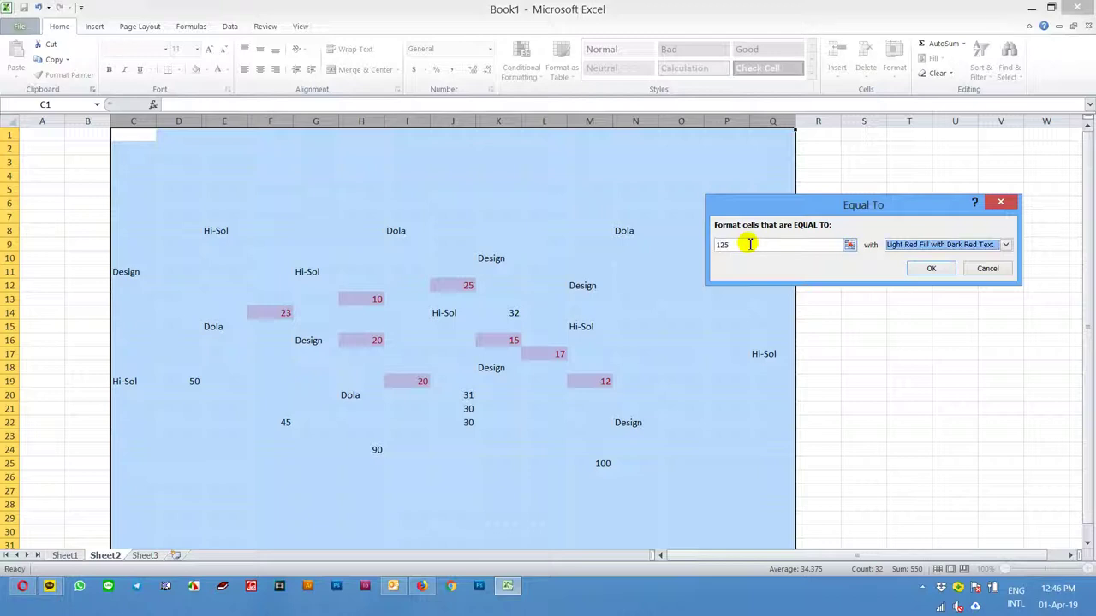
key(shift+Tab)
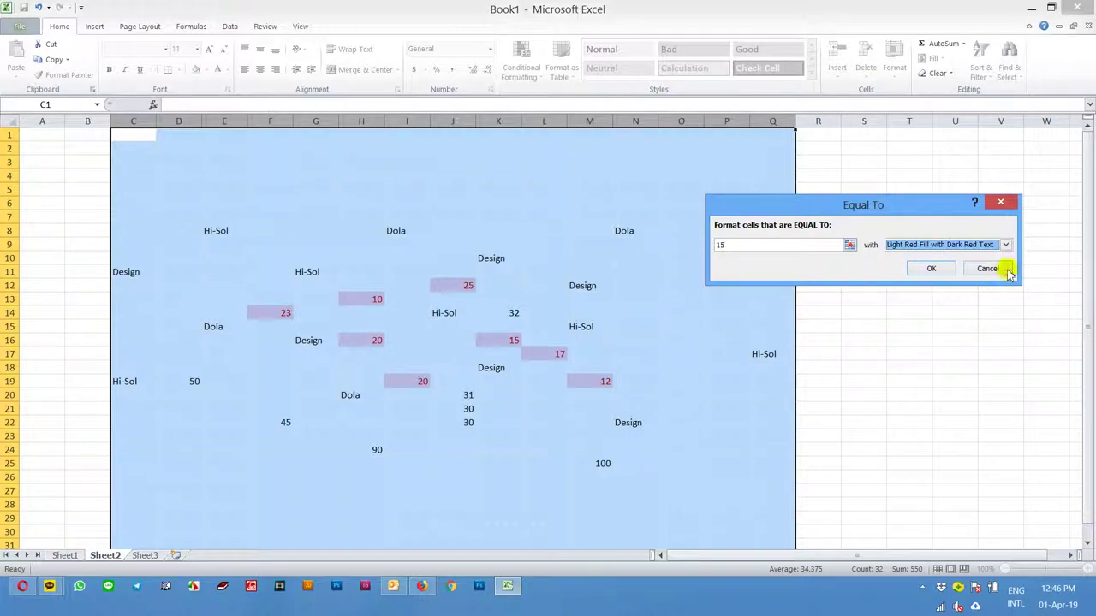
click(977, 245)
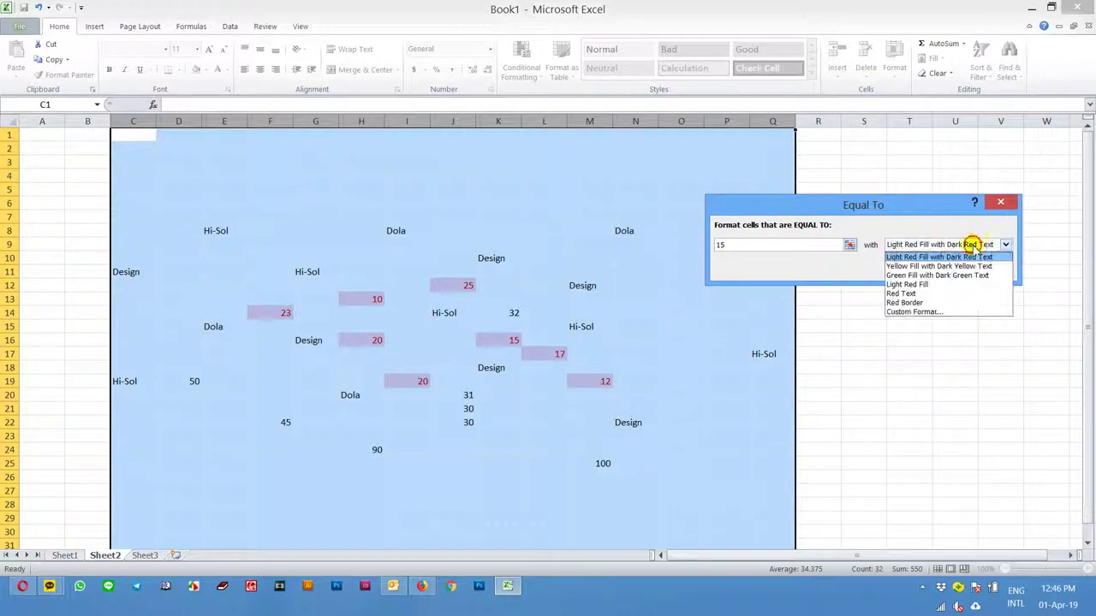
click(921, 276)
click(930, 269)
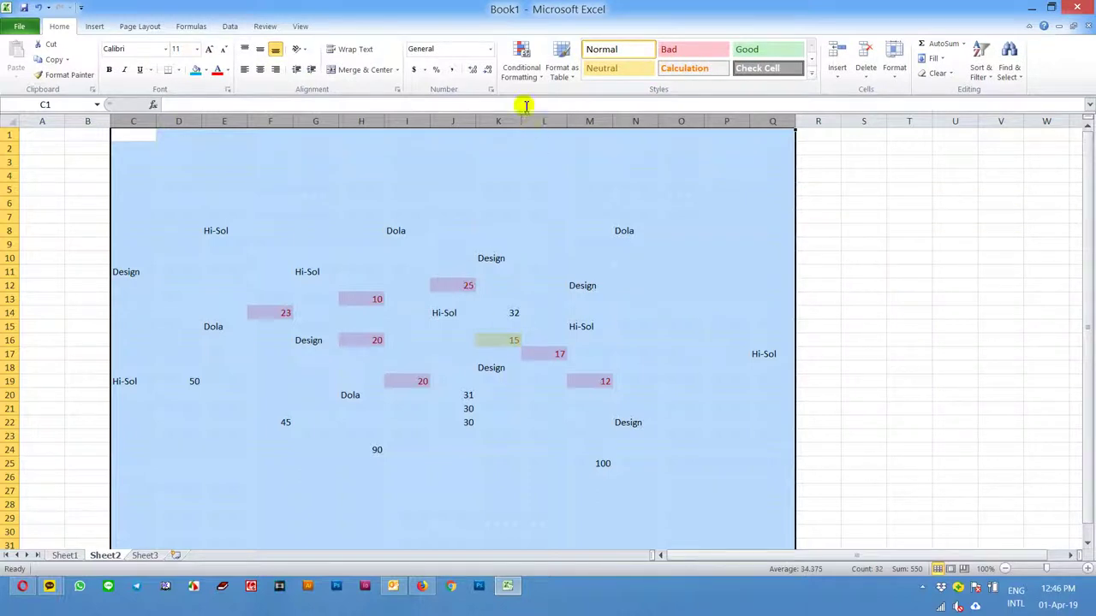
click(520, 67)
- Clear all conditional formatting rules from the selected columns C–Q
mouse_move(560, 263)
click(692, 263)
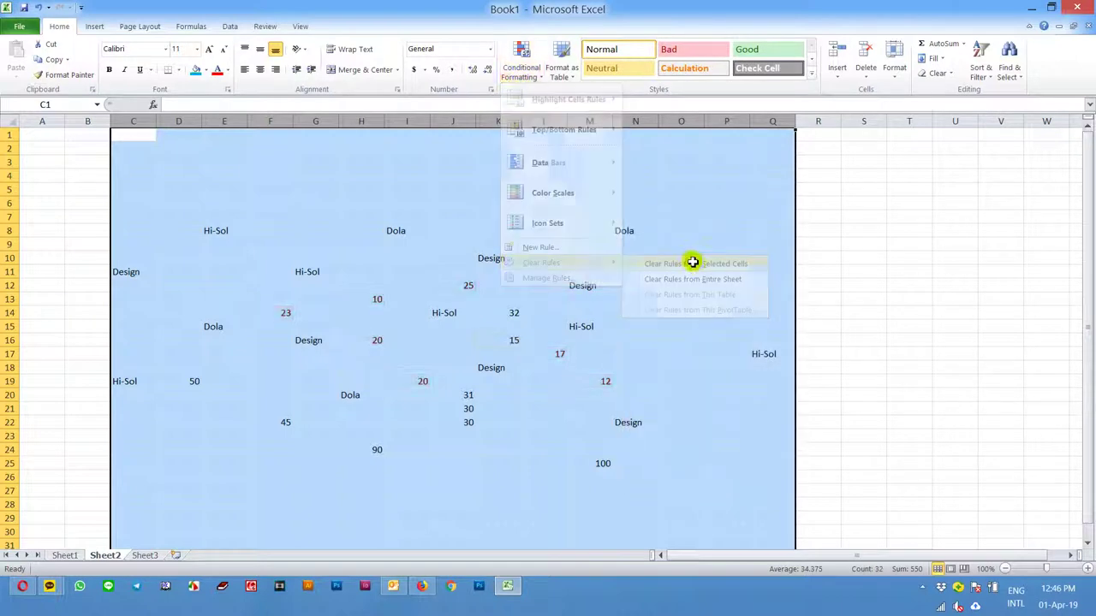
click(520, 56)
- Start a new Equal To rule, trying values 17 and 20 before clearing the match value
mouse_move(597, 101)
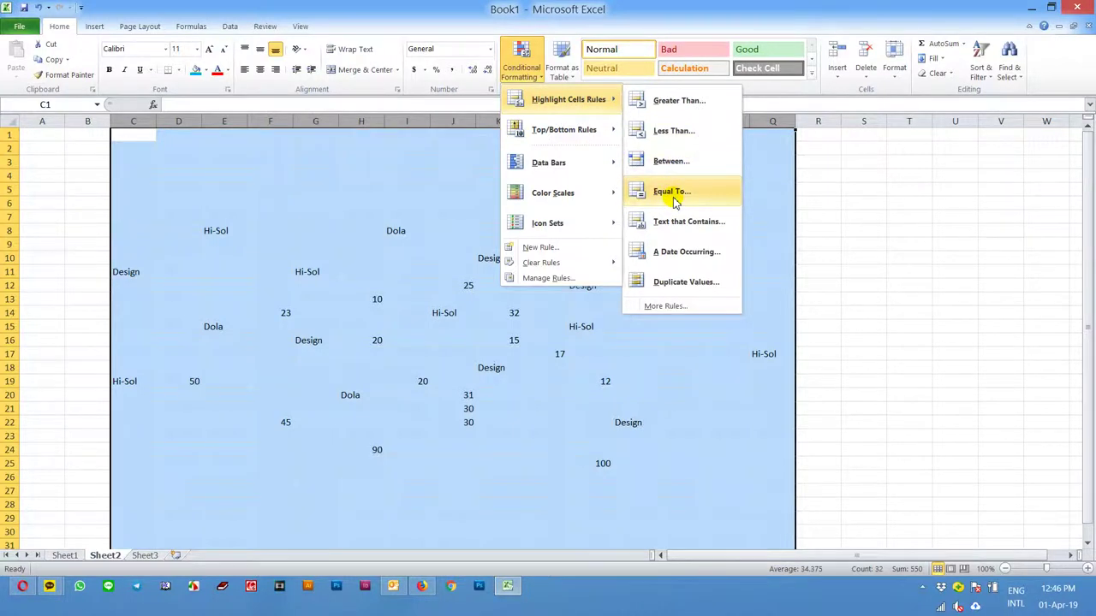
click(672, 192)
text(7)
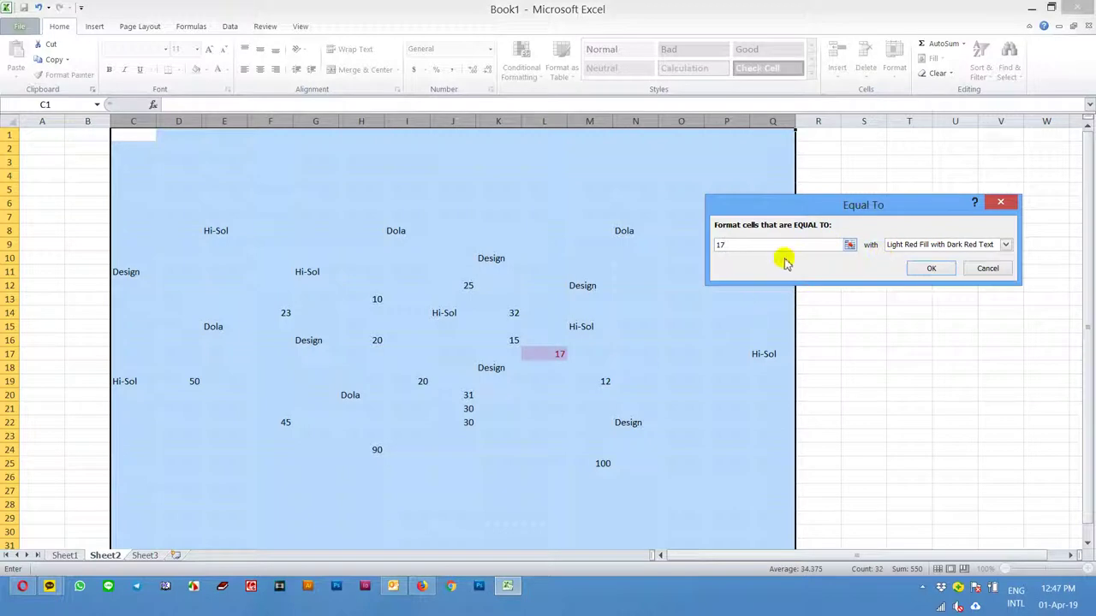
double_click(718, 245)
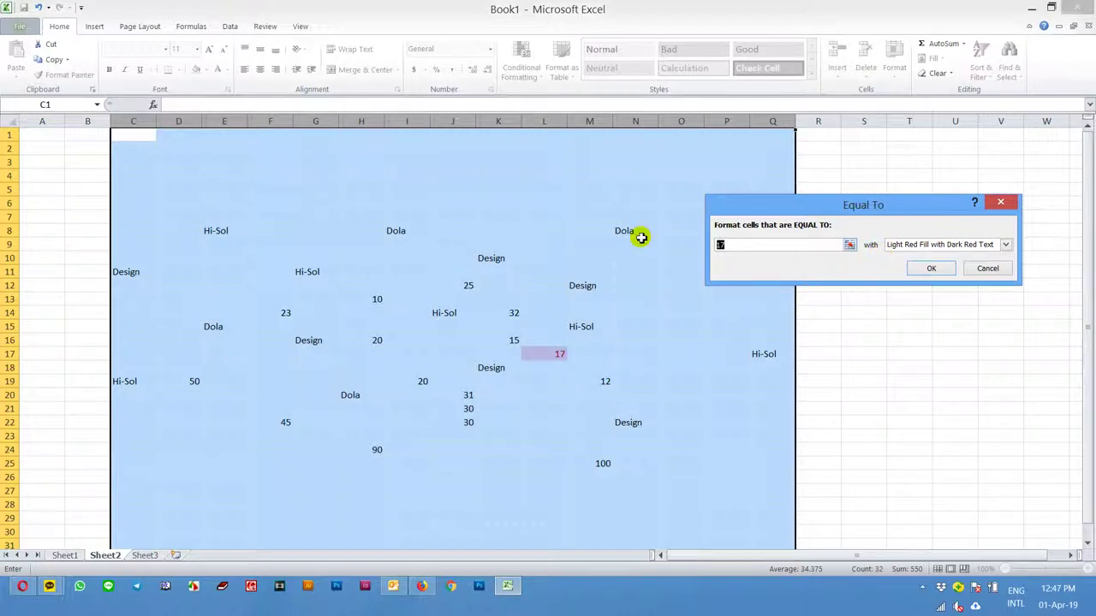
text(20)
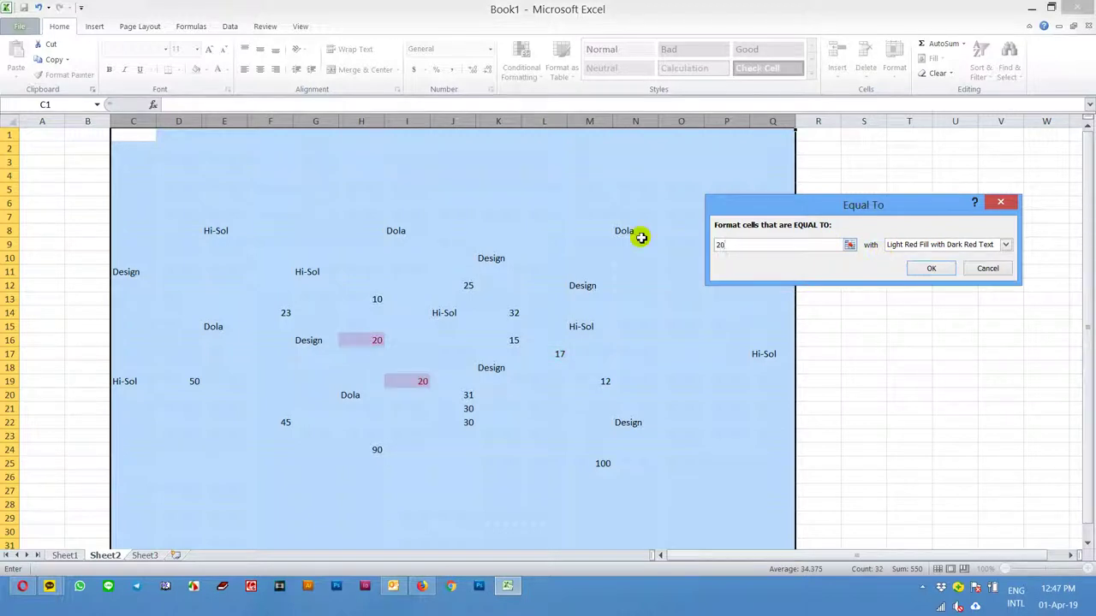
key(BackSpace)
key(BackSpace)
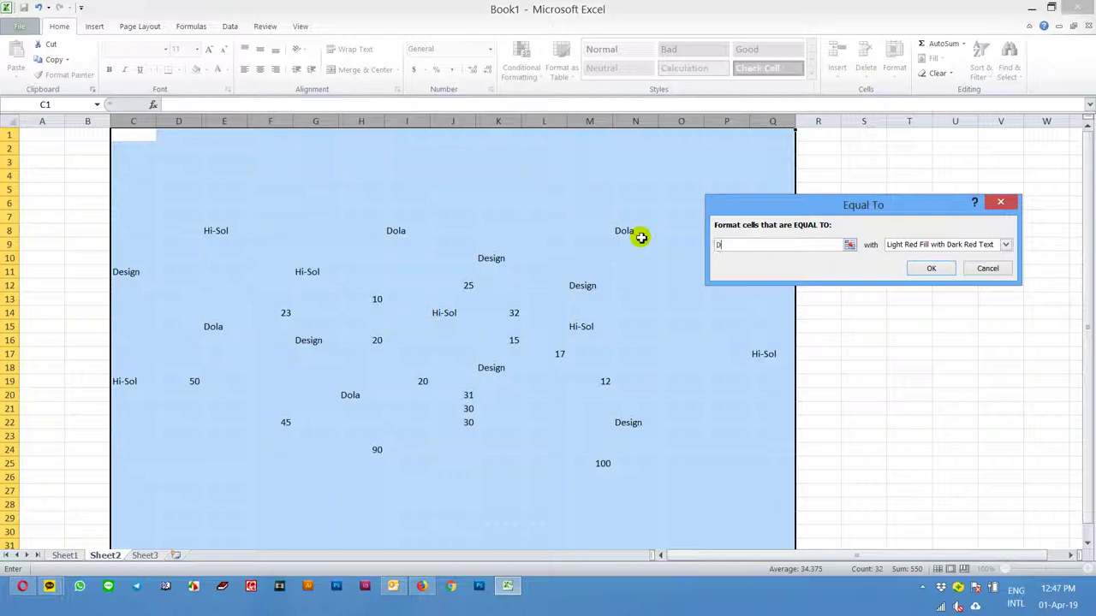
- Enter DOLA as the Equal To value and start a custom format with a yellow fill
text(OLA)
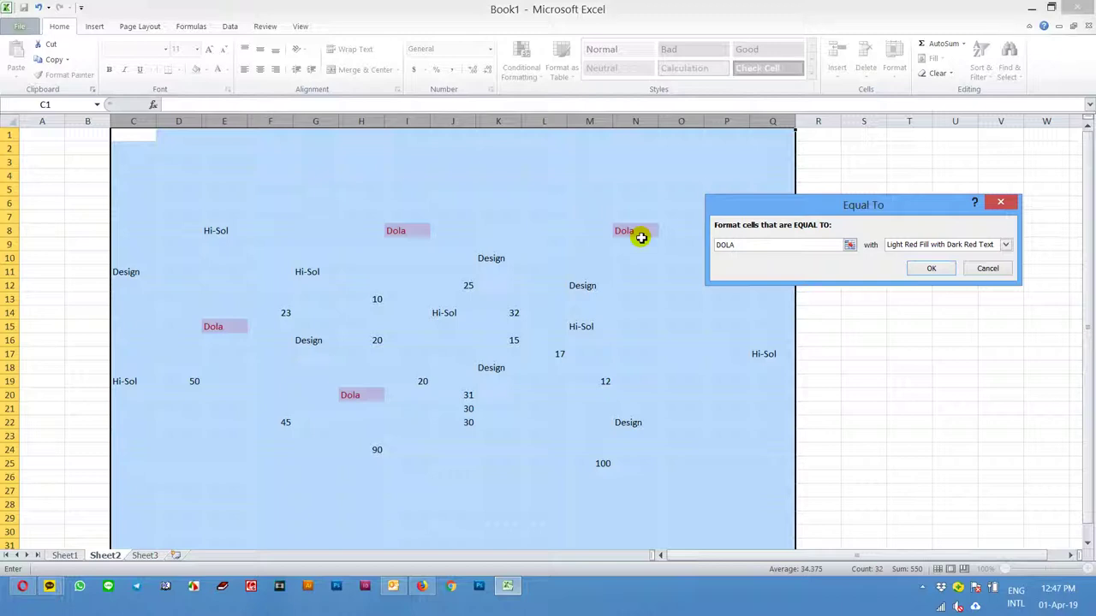
click(965, 245)
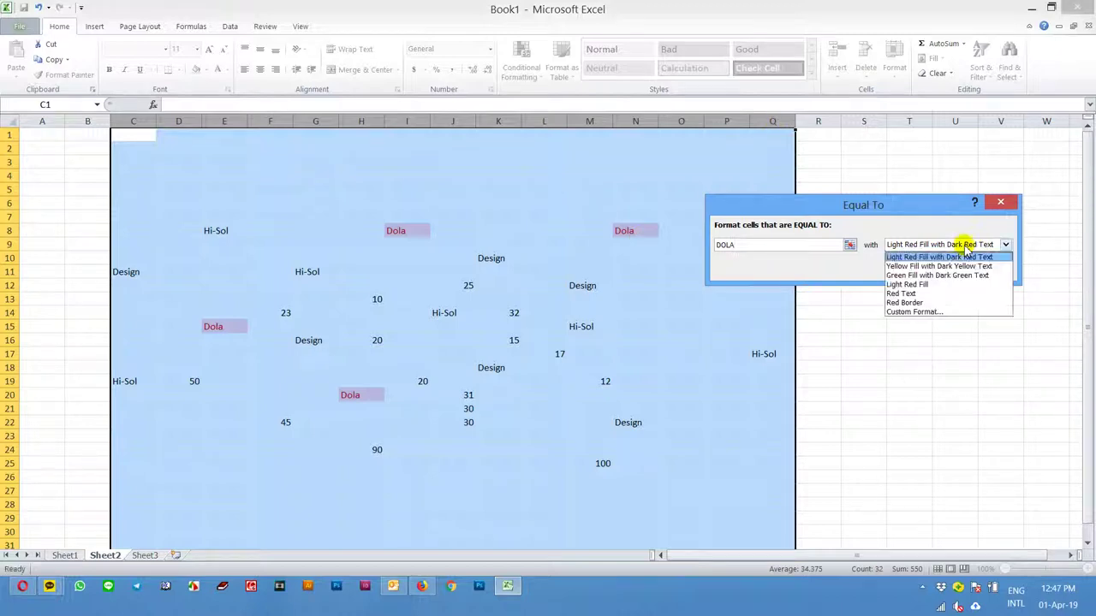
click(945, 315)
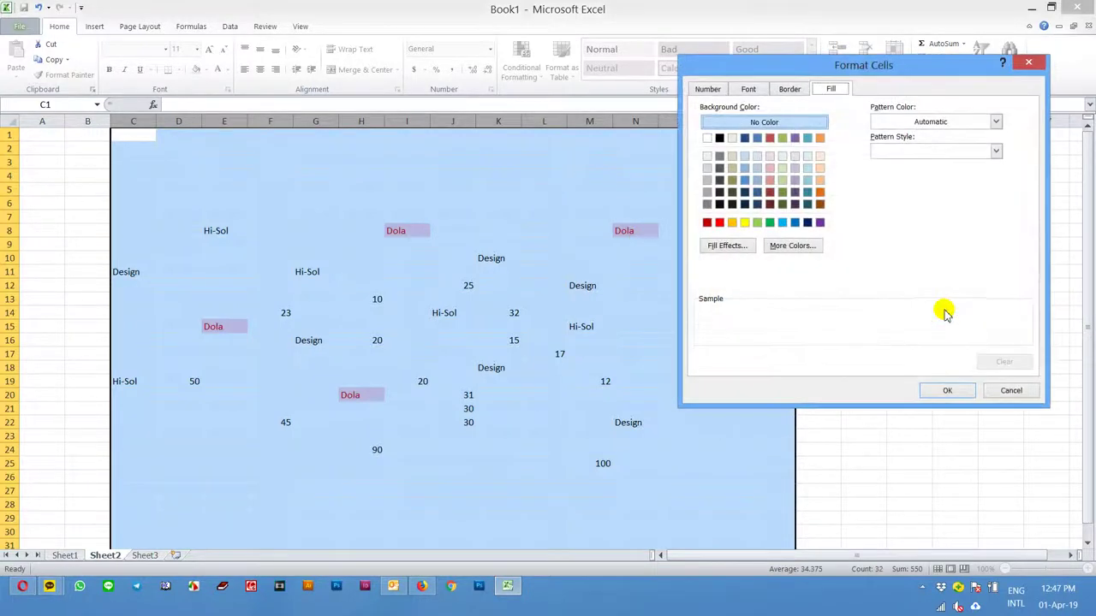
click(743, 222)
- Make the highlighted text bold and blue, removing the strikethrough that was tried
click(749, 89)
click(734, 162)
click(873, 153)
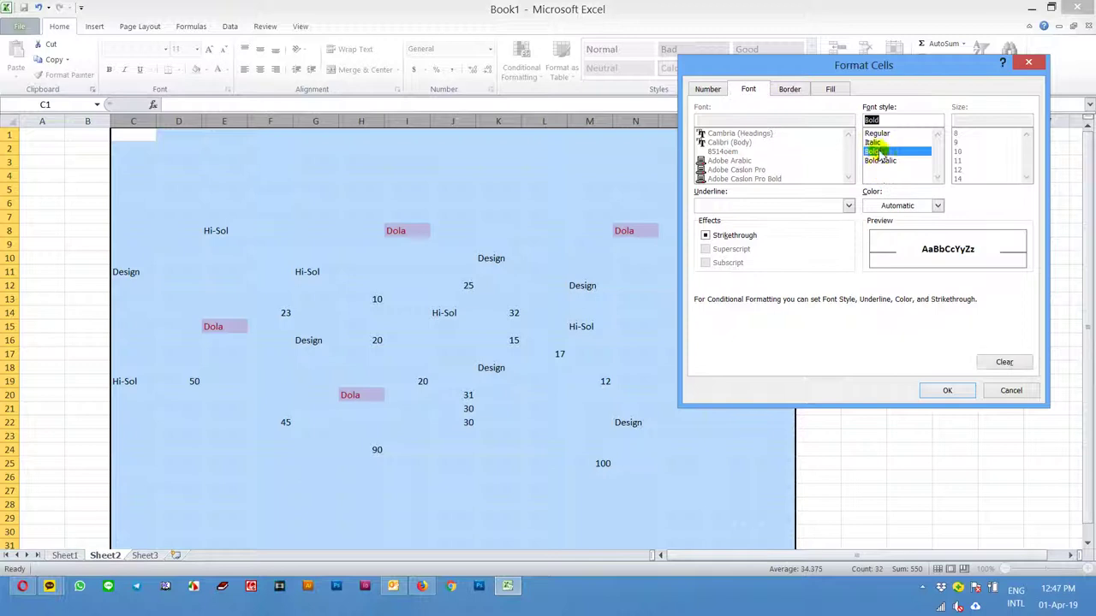
click(705, 236)
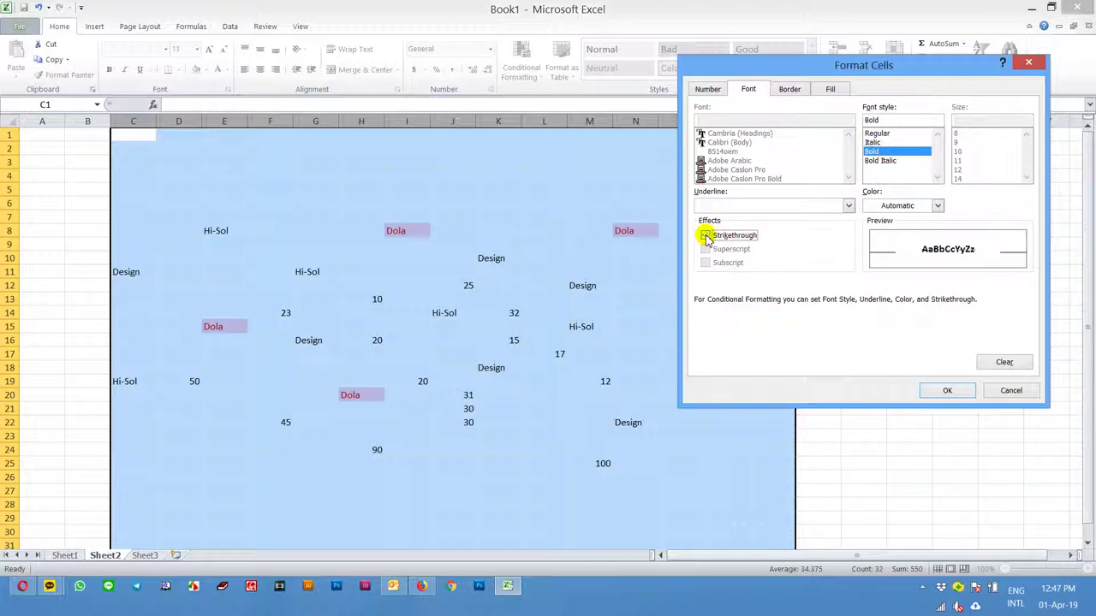
click(936, 206)
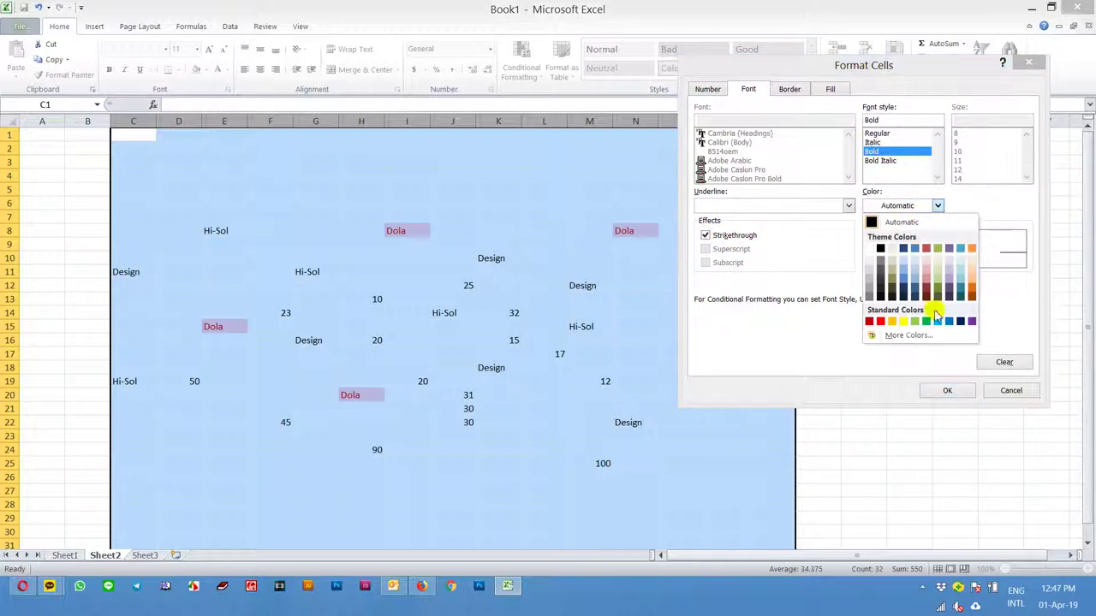
click(948, 323)
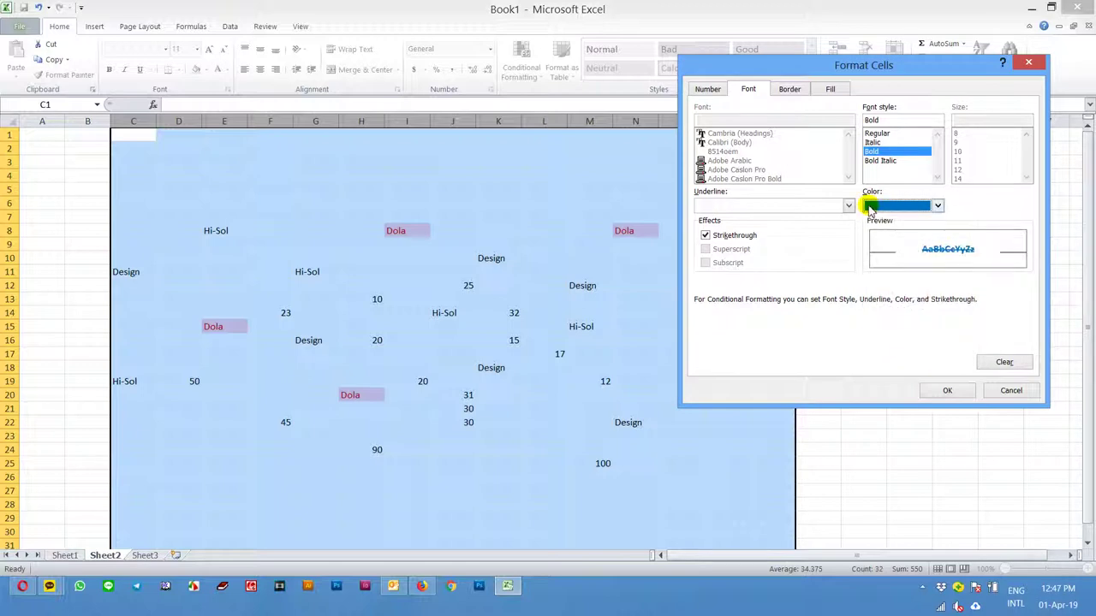
click(705, 236)
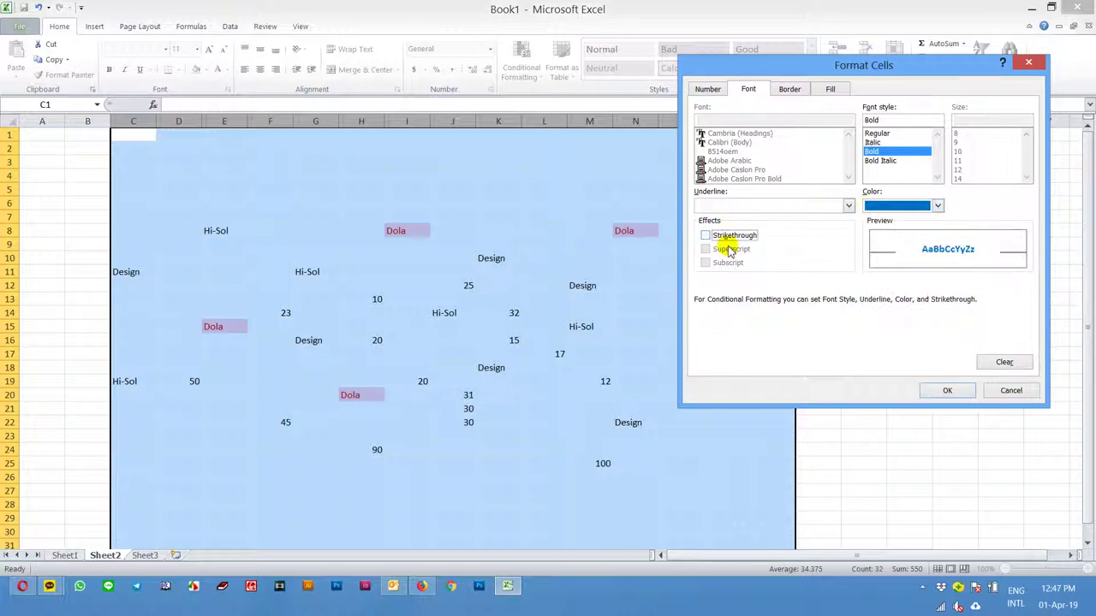
- Add a light dotted pattern to the yellow fill and confirm the custom format
click(700, 88)
click(832, 88)
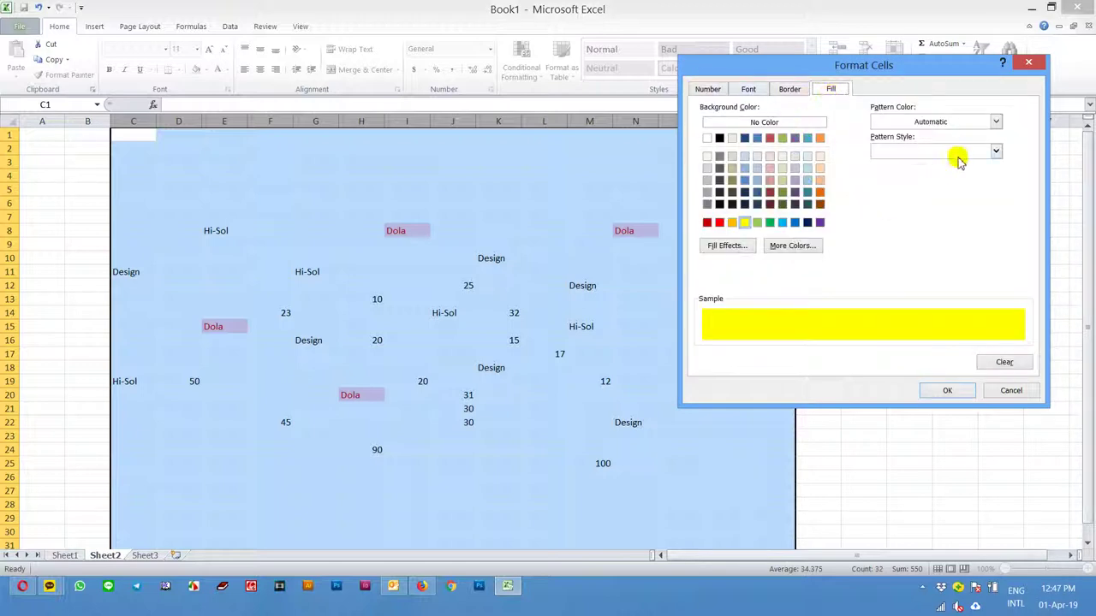
click(995, 150)
click(948, 173)
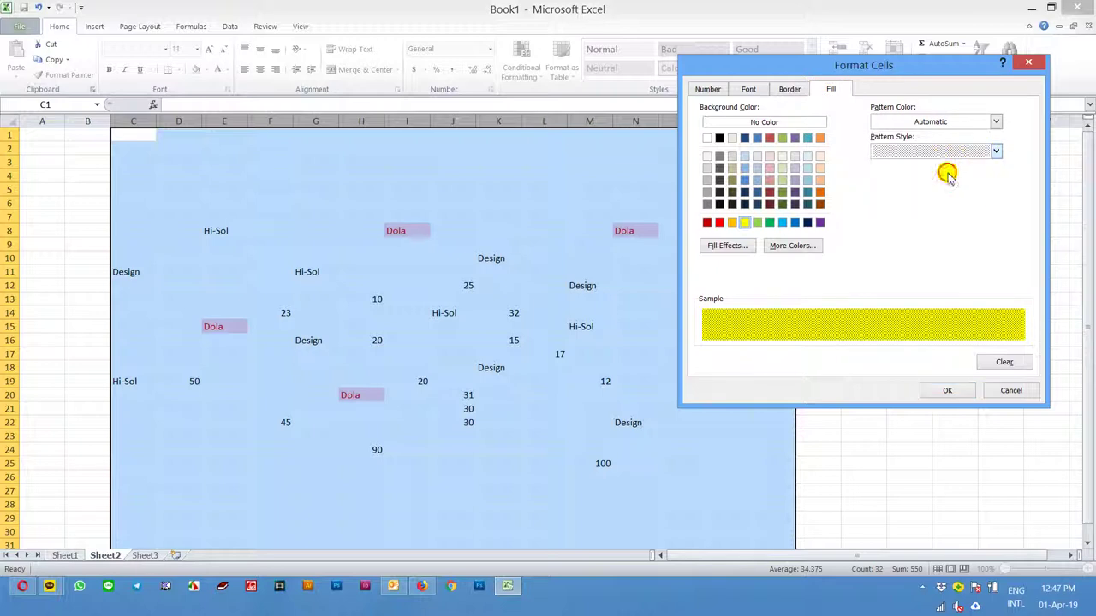
click(947, 390)
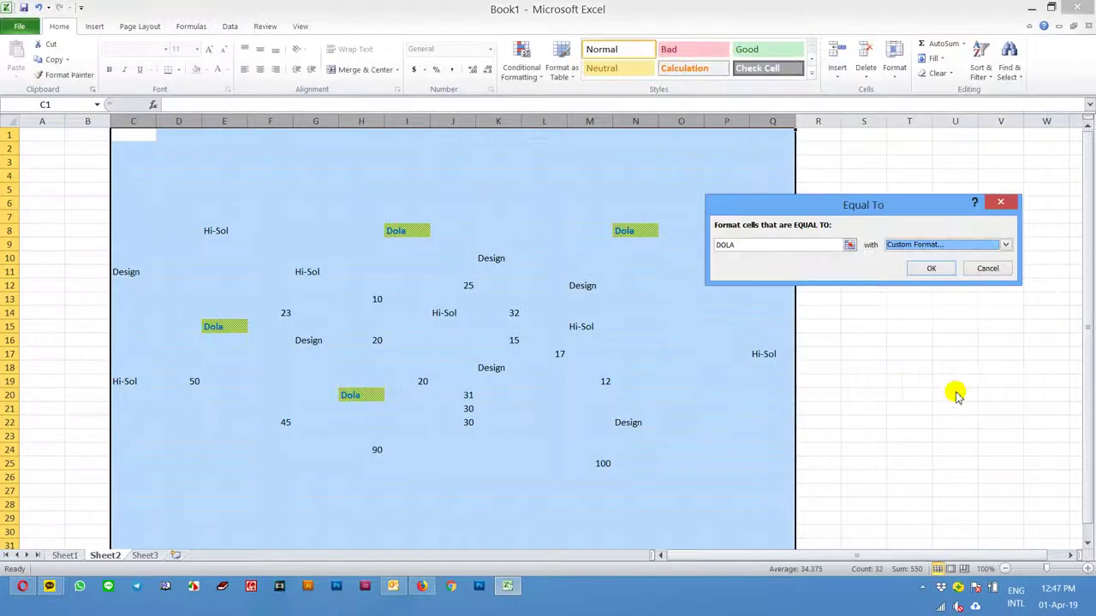
- Apply the DOLA highlight rule and check the highlighted Dola cells such as I8
click(946, 266)
click(697, 272)
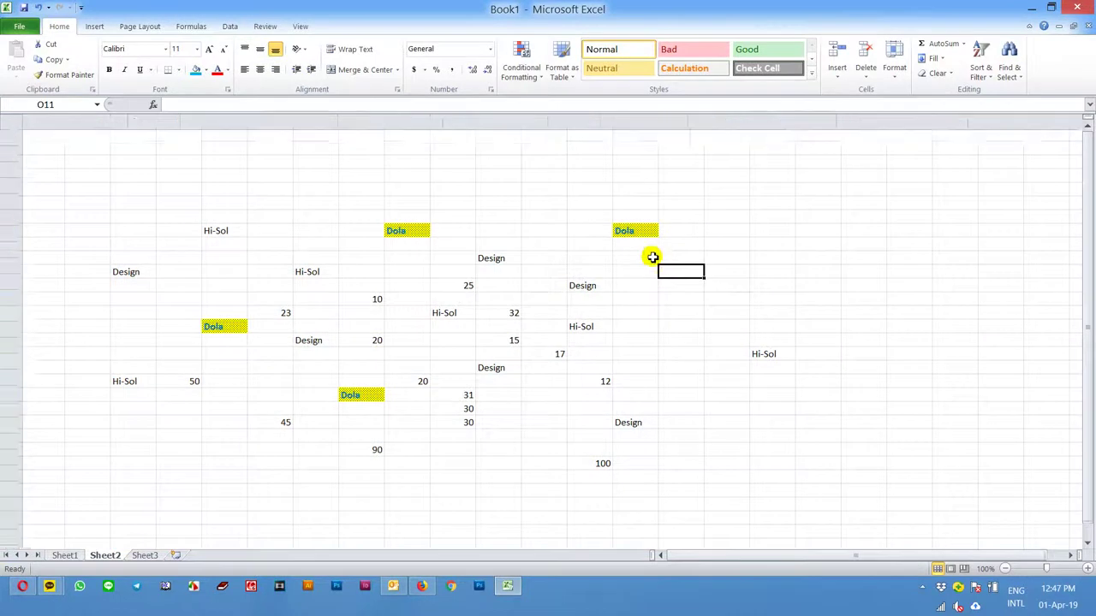
ctrl+scroll(651, 254, up, 4)
click(604, 215)
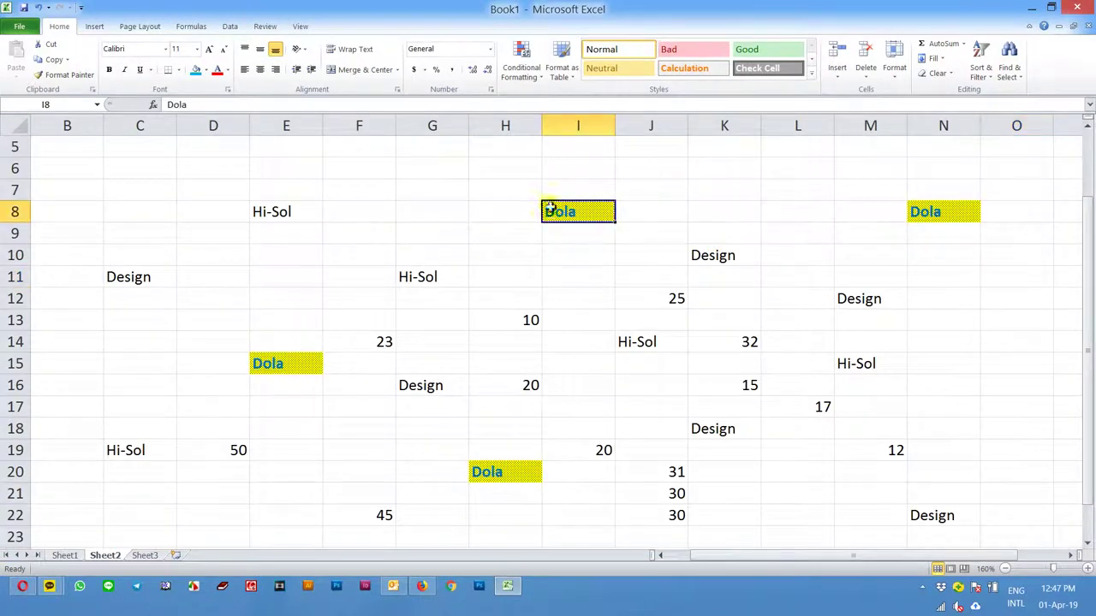
ctrl+scroll(603, 229, down, 1)
drag(649, 227, 742, 229)
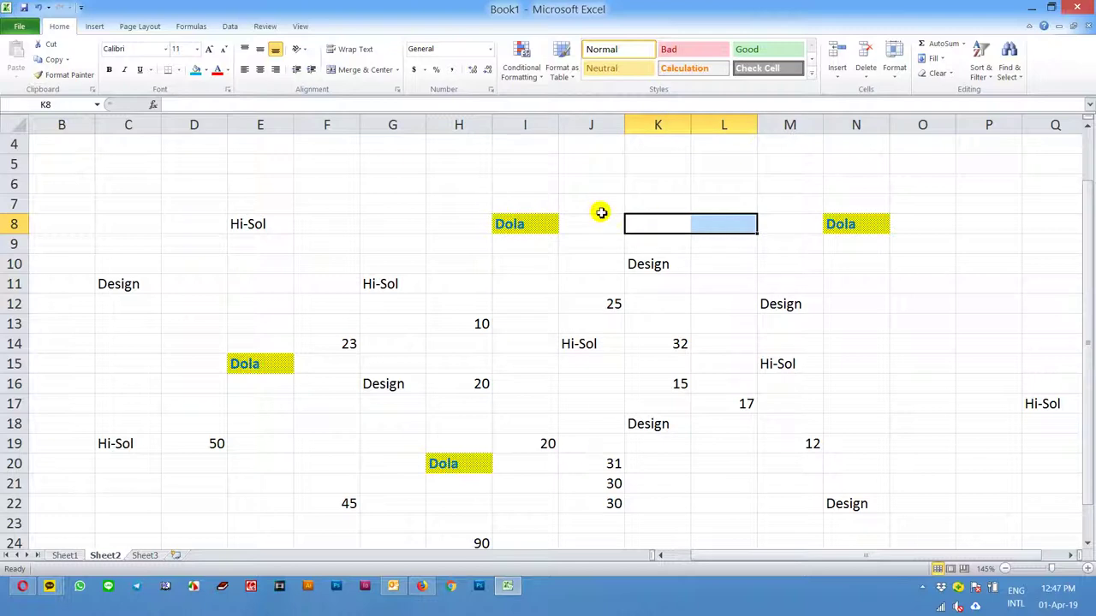
click(499, 222)
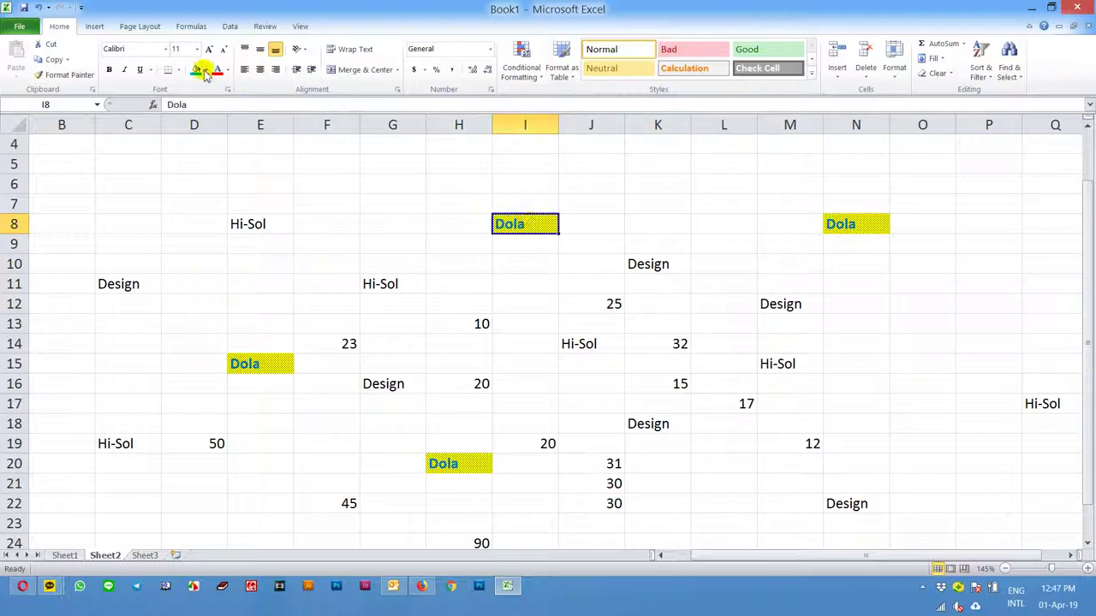
- Give the Hi-Sol cell E8 a grey fill
click(205, 69)
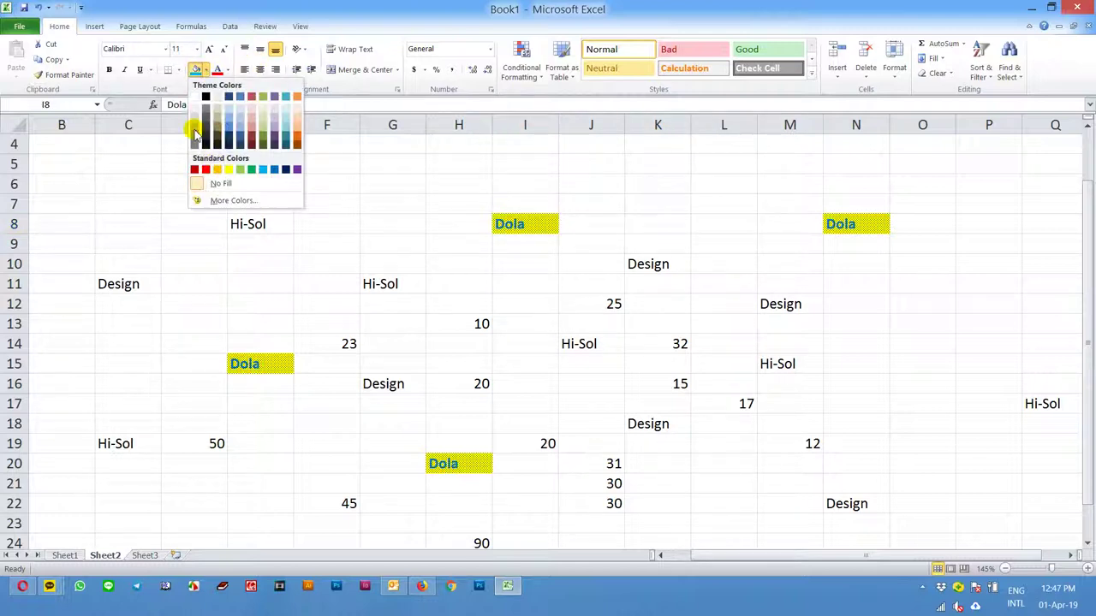
click(522, 179)
click(261, 225)
click(196, 69)
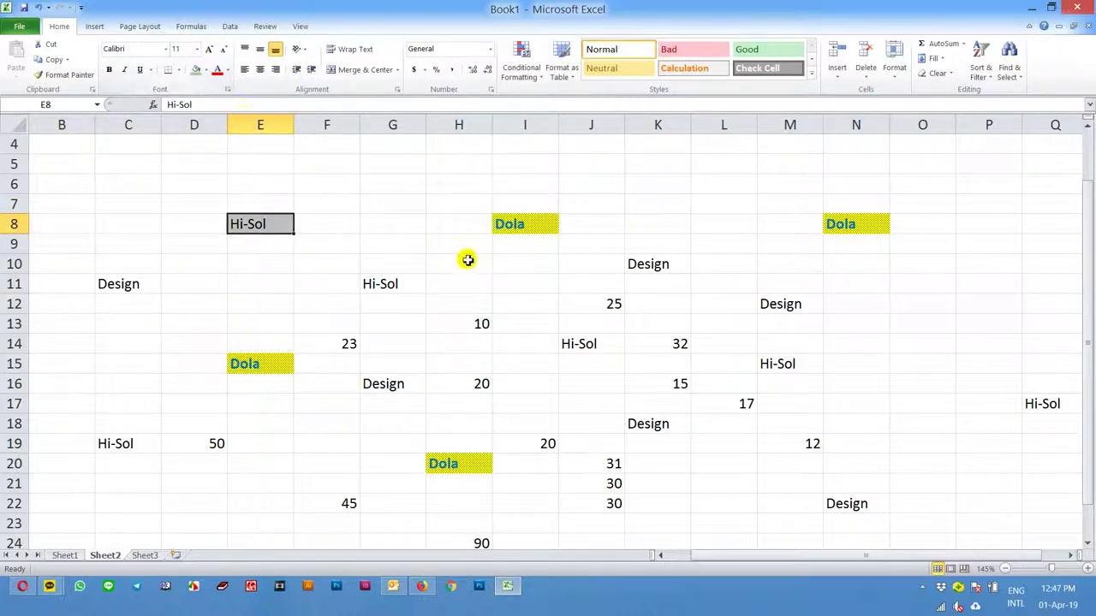
click(522, 224)
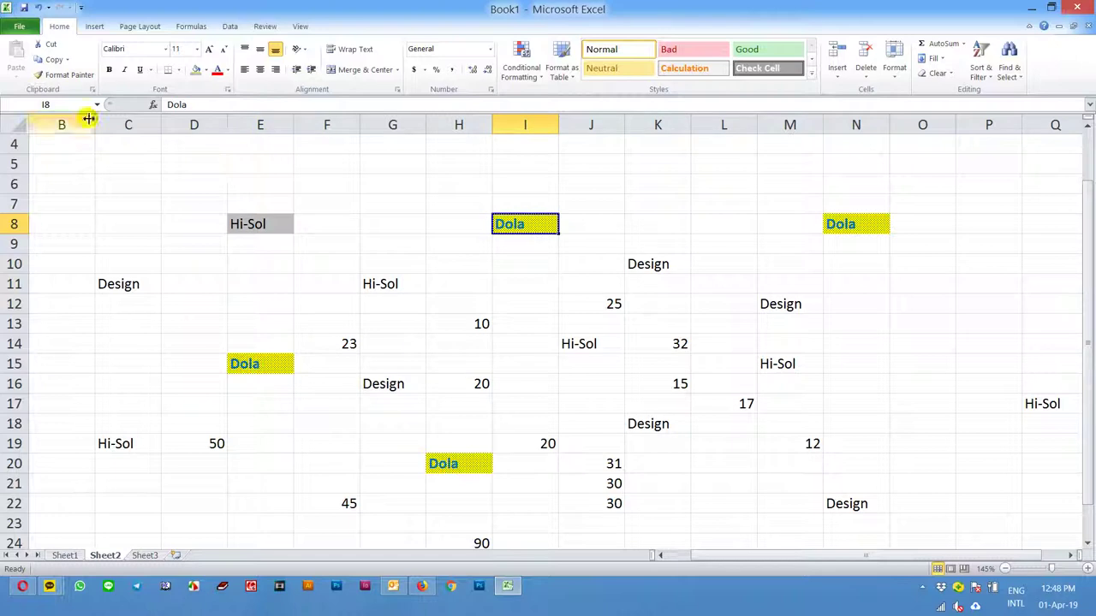
ctrl+scroll(173, 124, down, 1)
drag(163, 127, 954, 159)
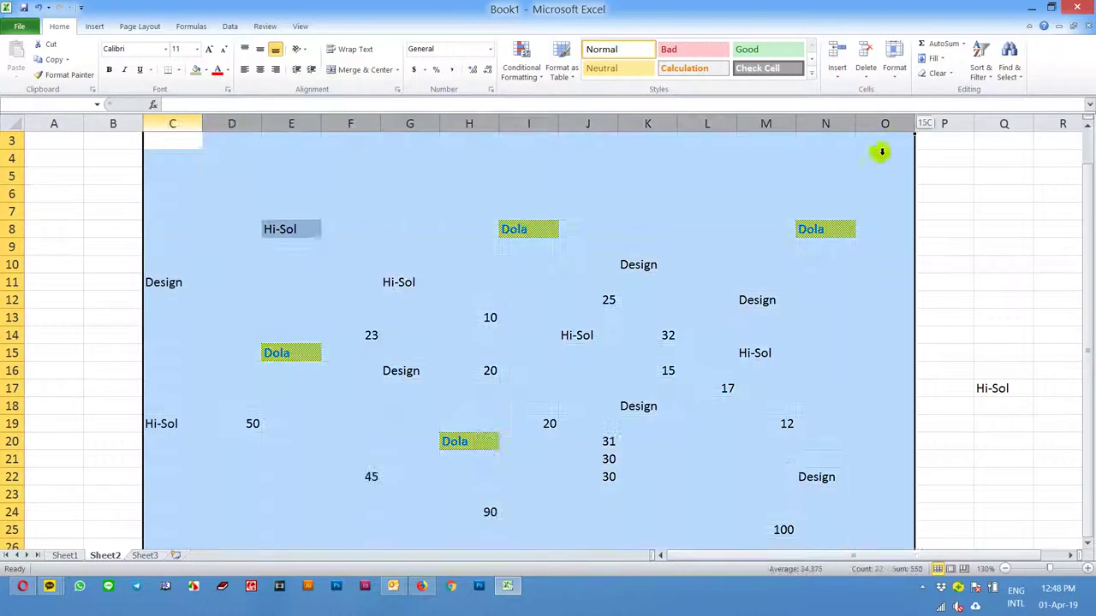
click(548, 236)
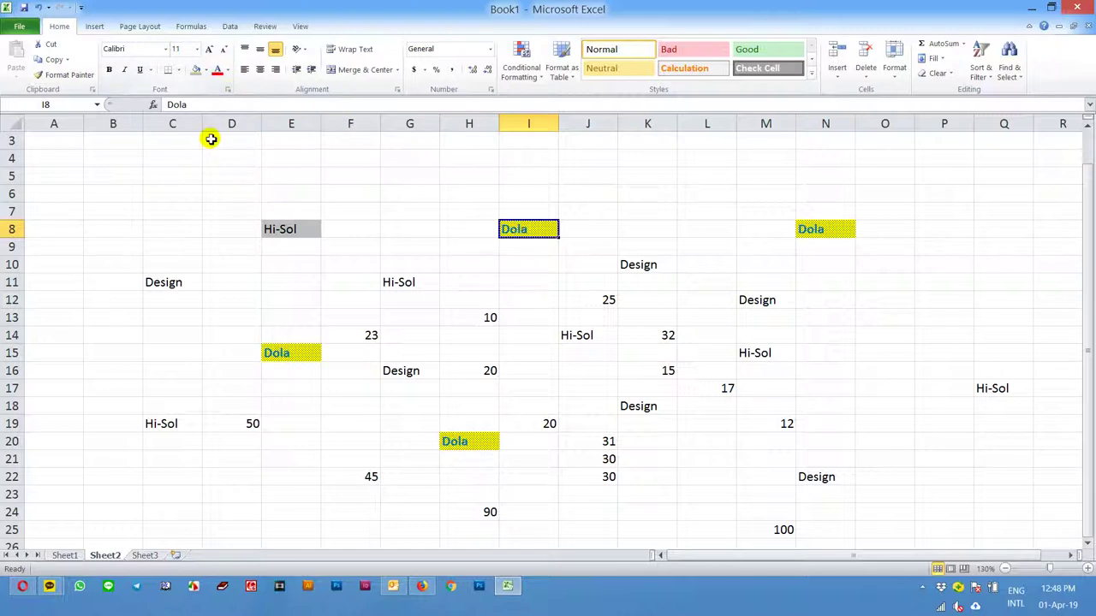
- Type DOLA into I14 and N17, then select the data range C3:Q25
click(530, 341)
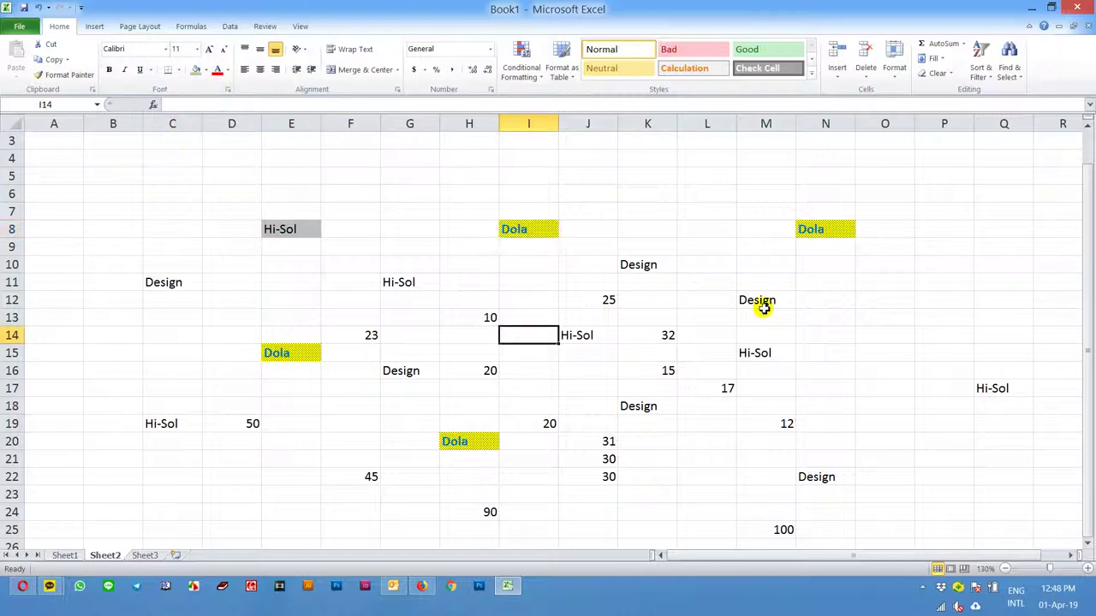
text(DOLA)
key(Return)
click(843, 386)
text(DOLA)
key(Return)
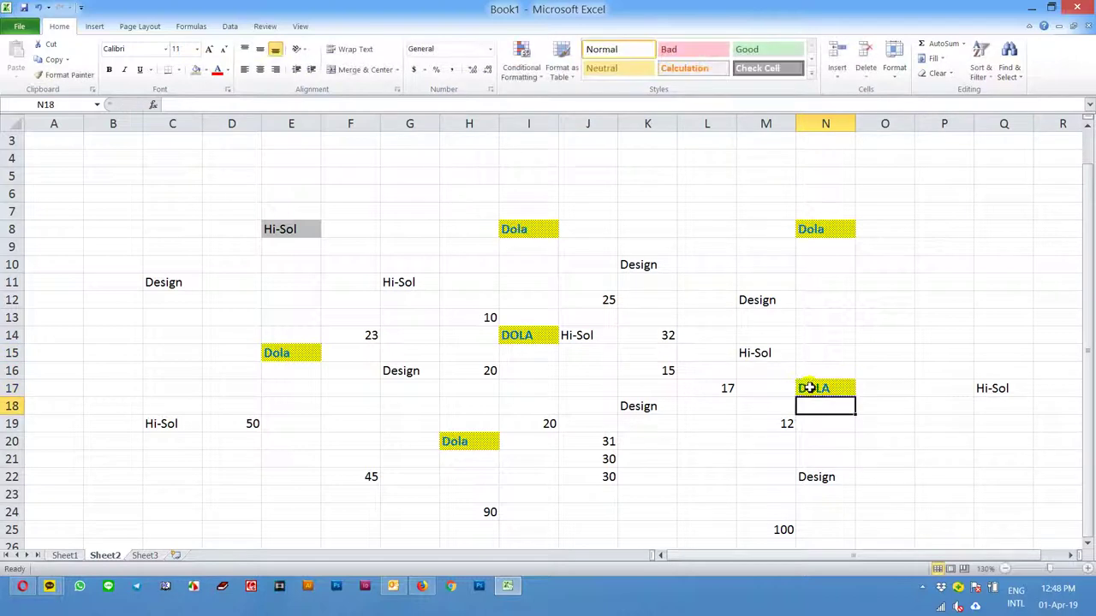
drag(1001, 137, 163, 535)
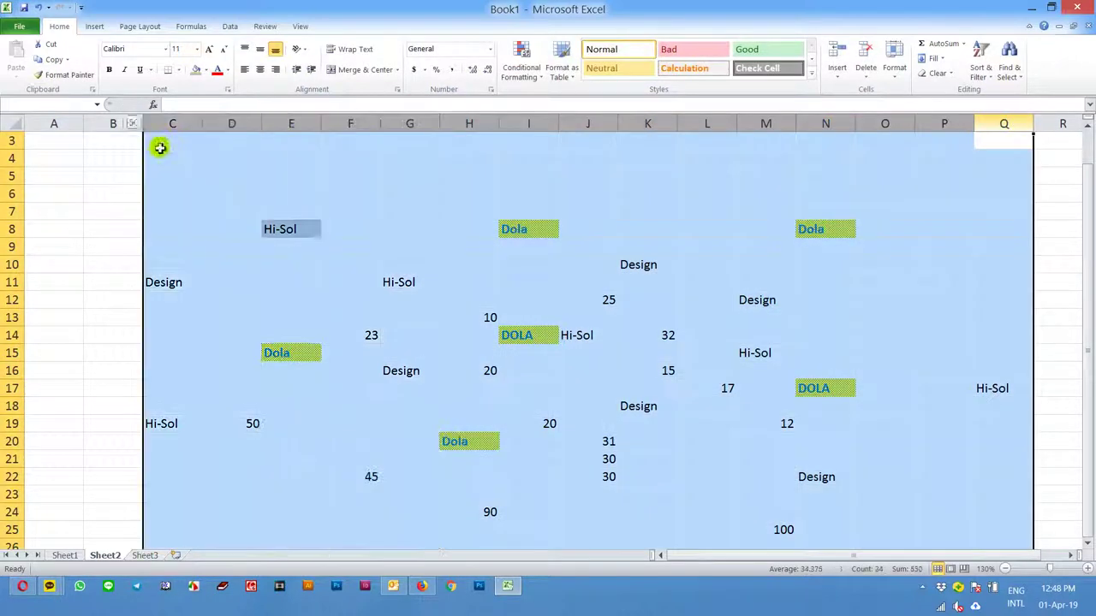
- Start a Highlight Equal To rule for DESIGN with a custom format
click(519, 64)
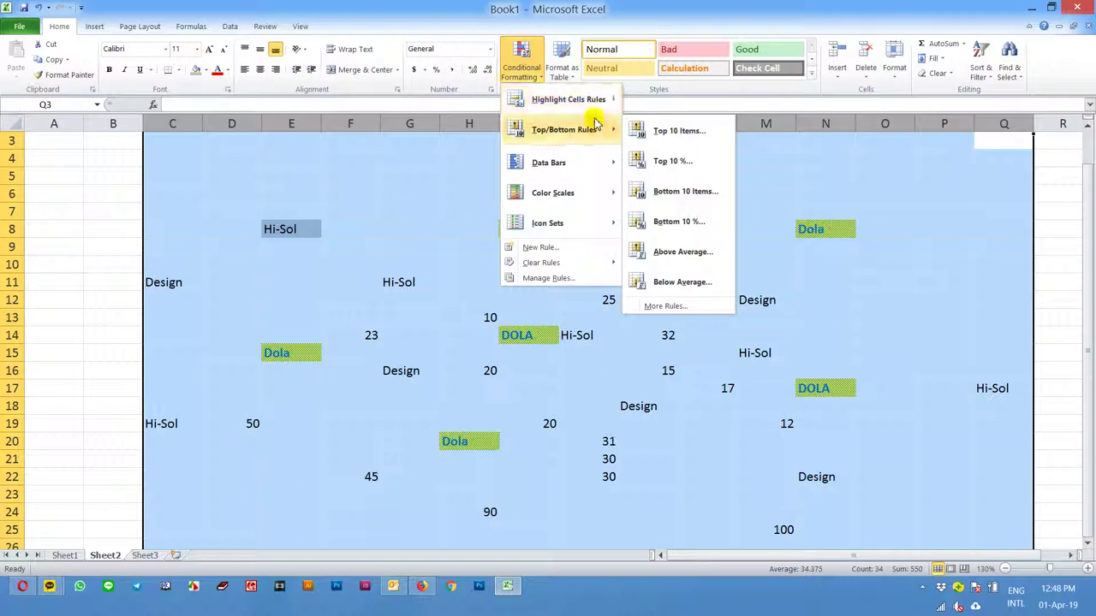
mouse_move(597, 105)
click(665, 191)
text(dESI)
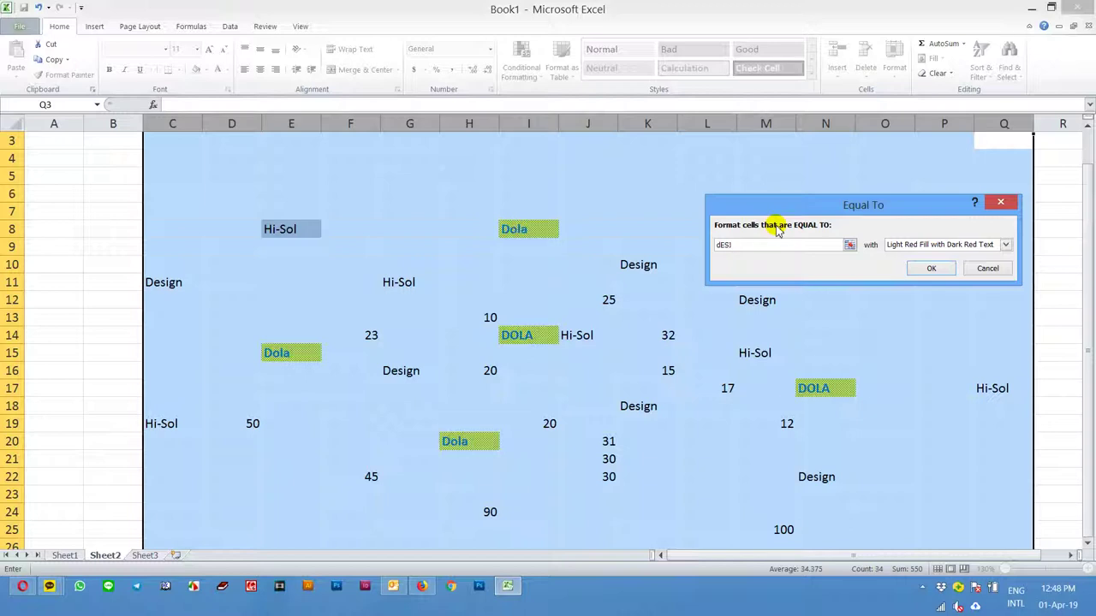
text(GN)
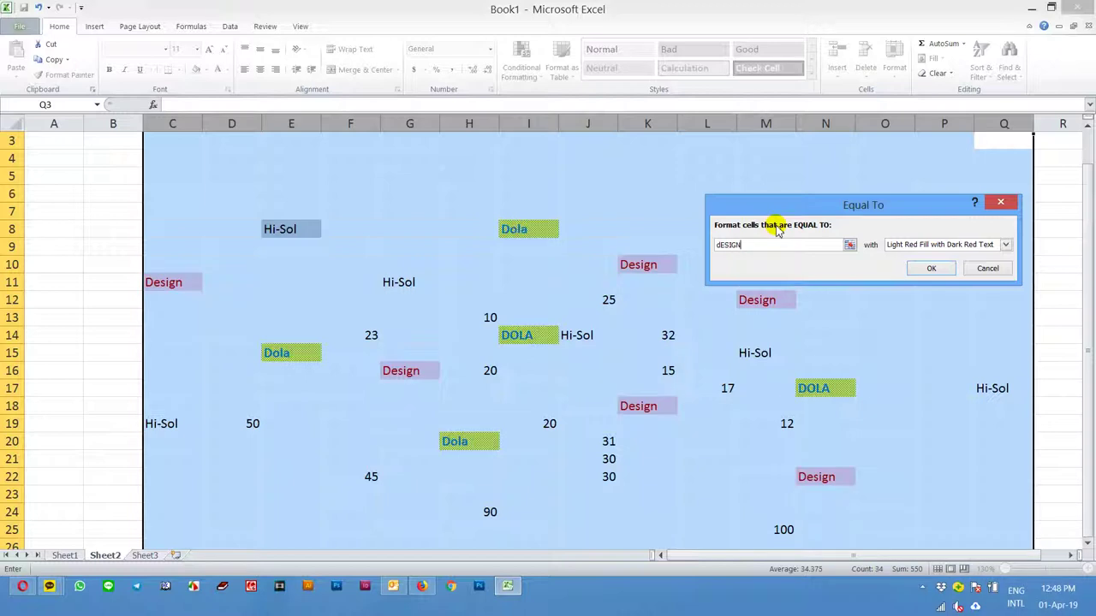
click(911, 245)
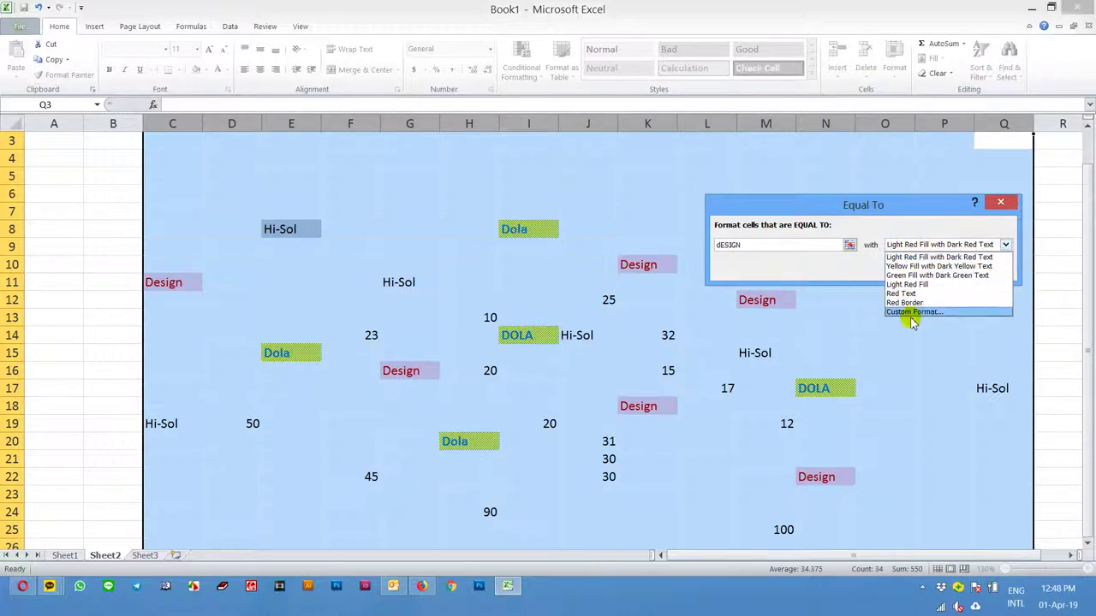
click(906, 312)
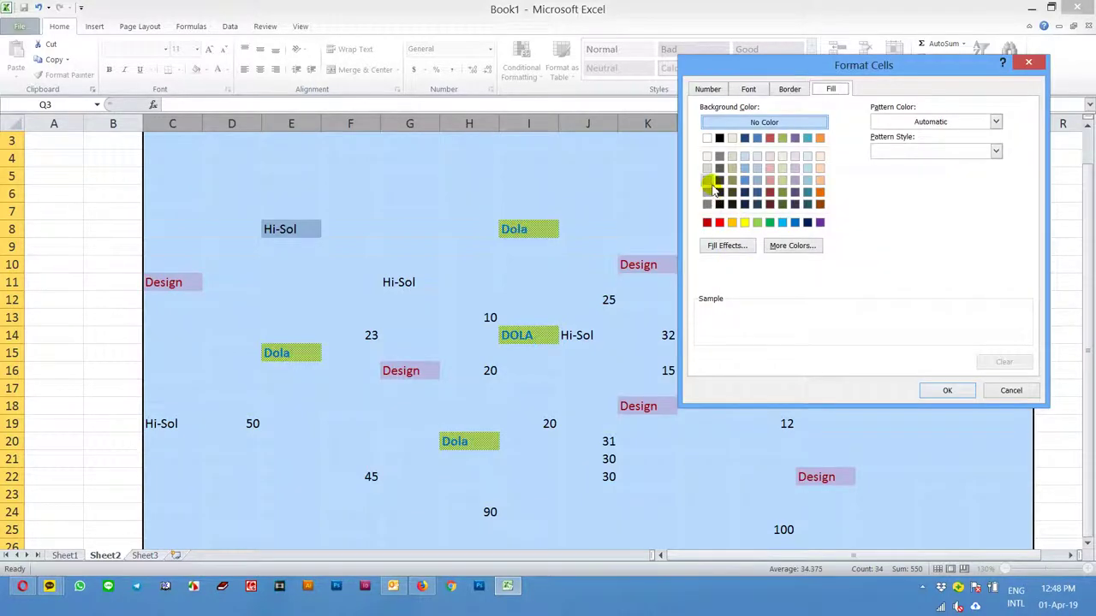
- Give the format a grey vertical-stripe fill and bold coloured text, then confirm
click(709, 181)
click(976, 150)
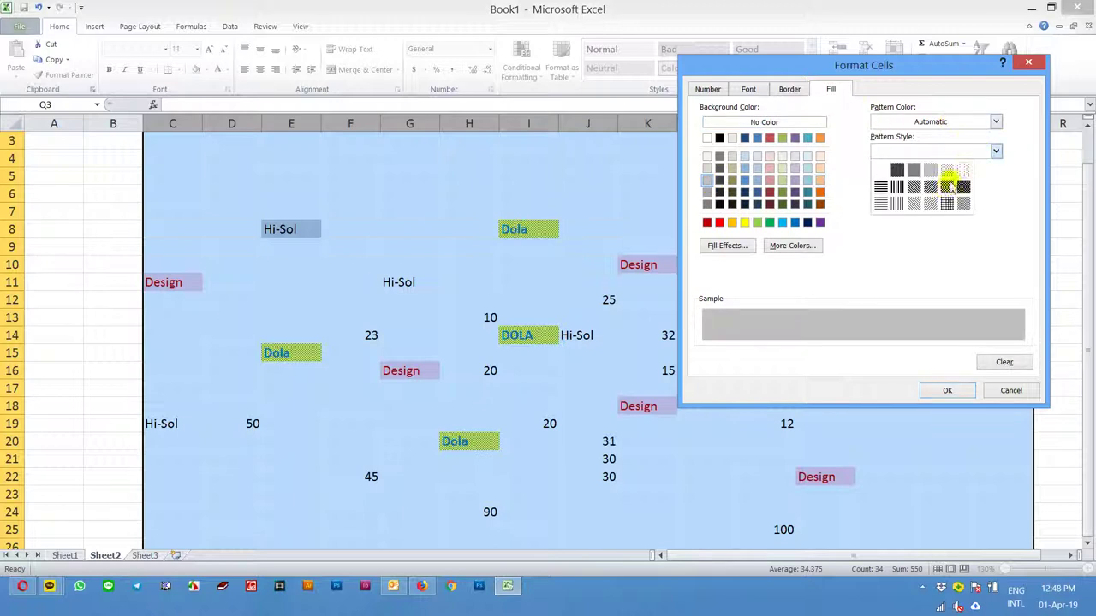
click(896, 204)
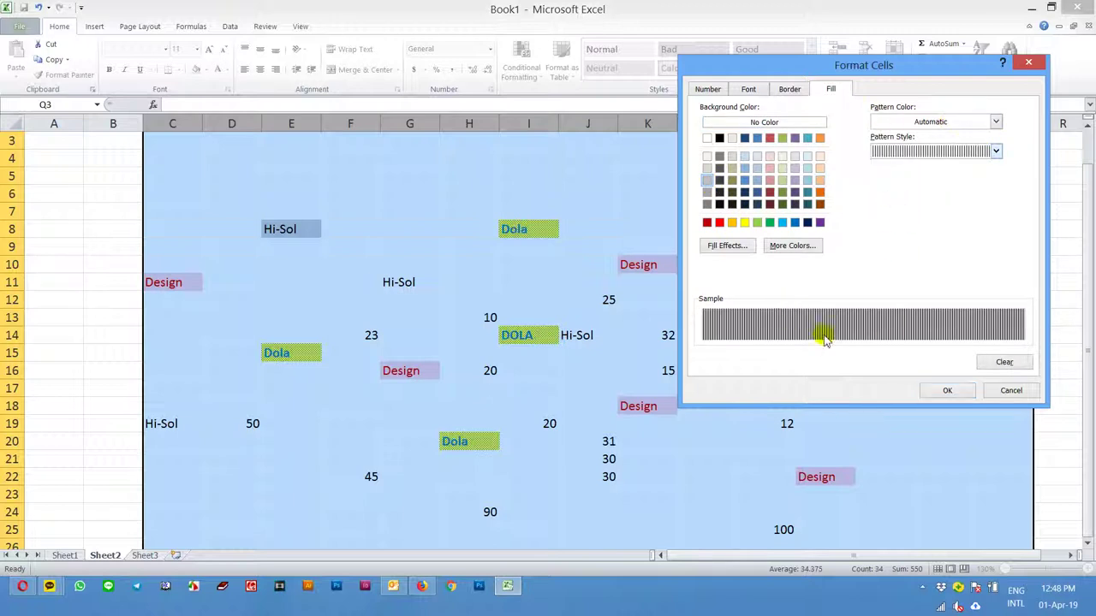
click(745, 89)
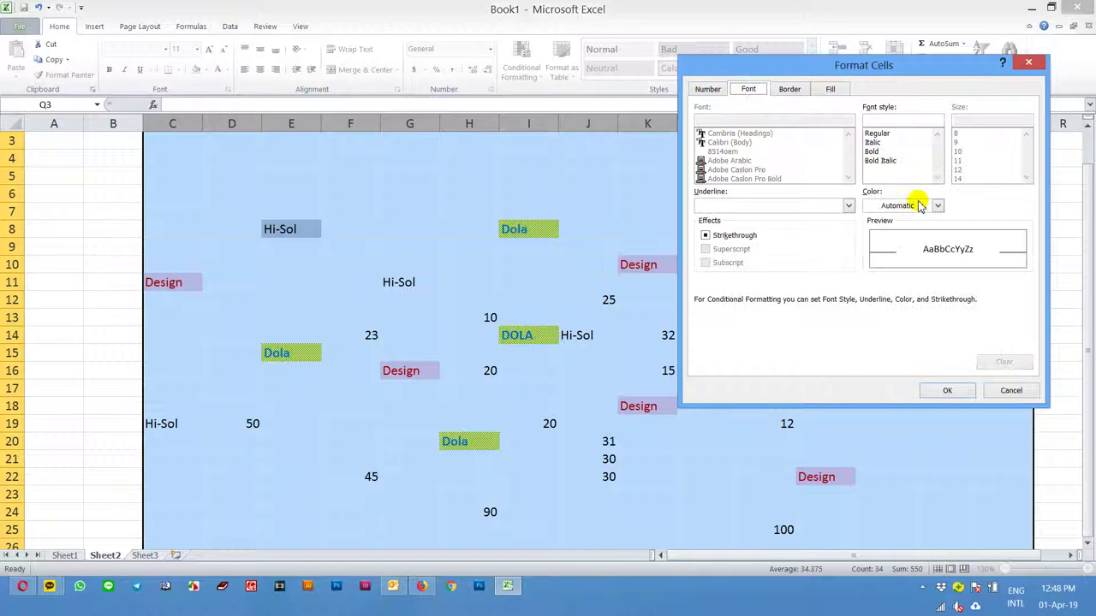
click(873, 151)
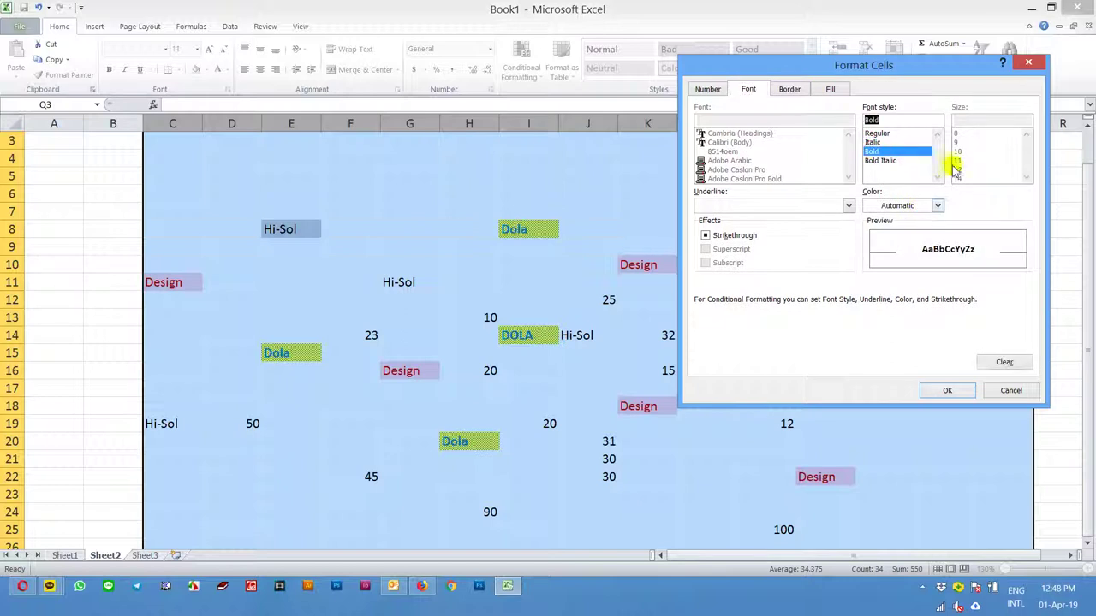
click(916, 205)
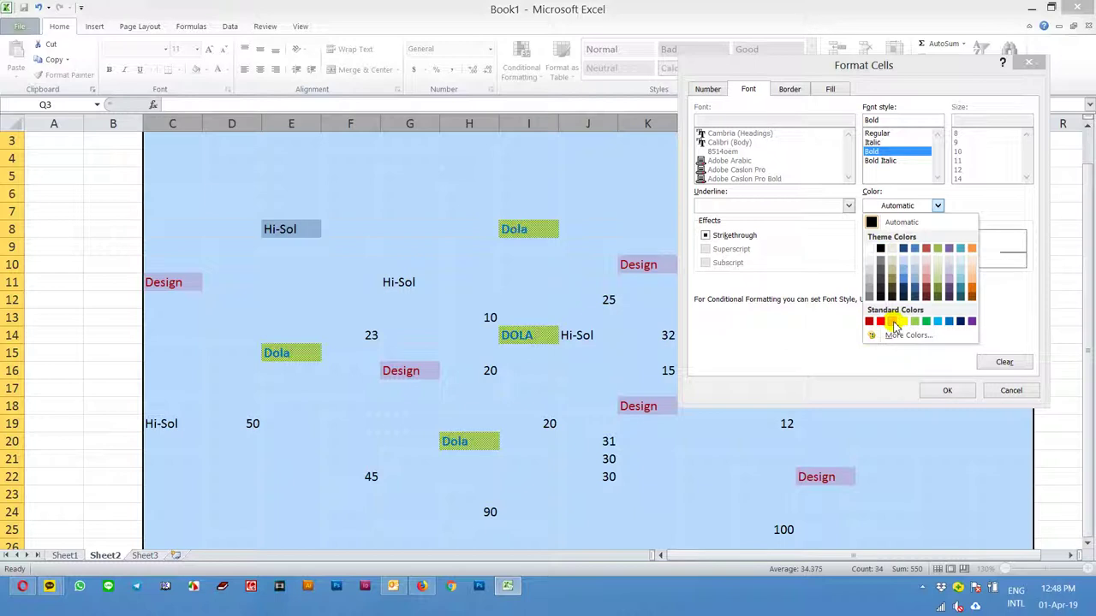
click(937, 322)
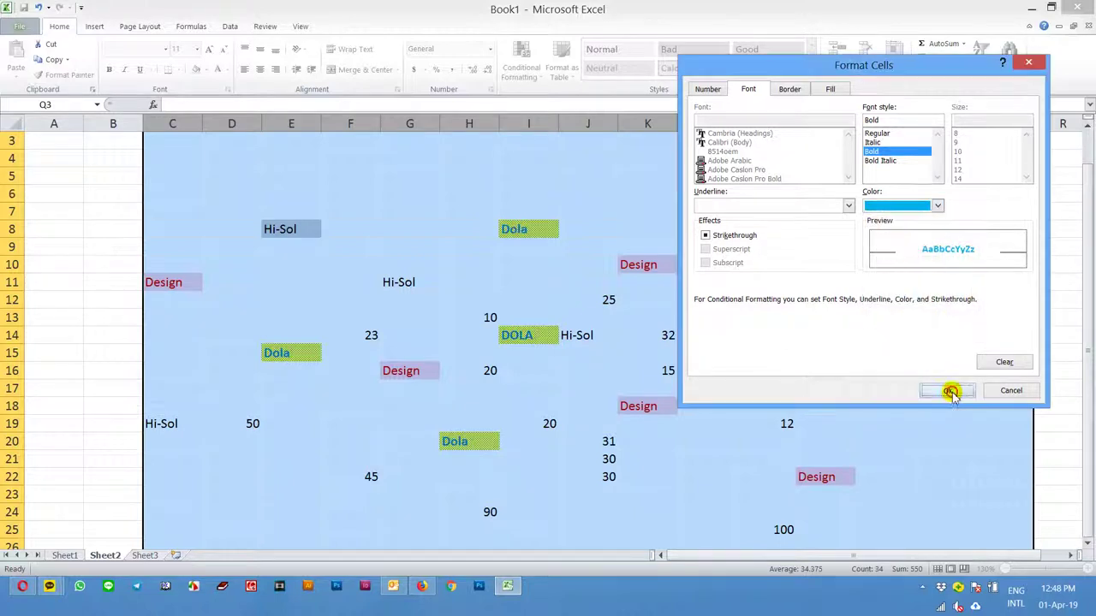
click(947, 390)
- Reopen the custom format and reset the font colour to Automatic
click(913, 241)
click(913, 312)
click(831, 89)
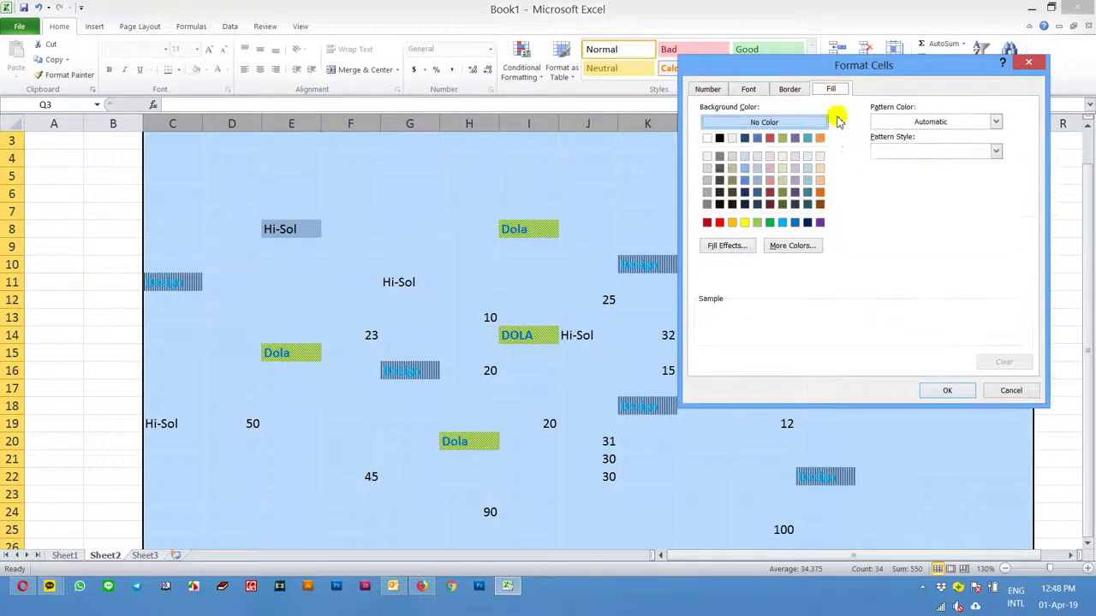
click(753, 89)
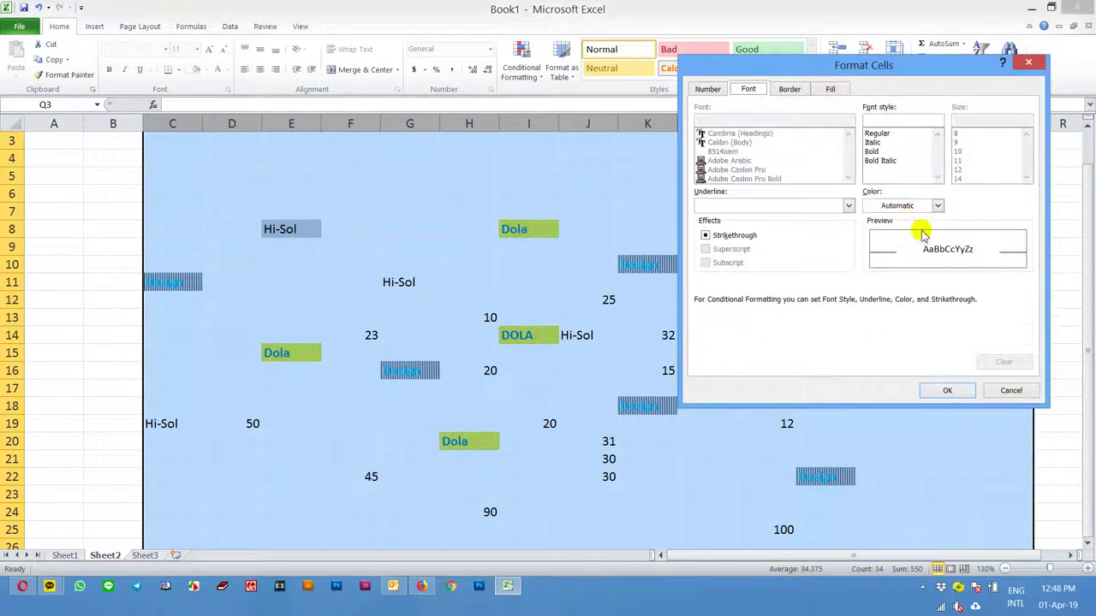
click(924, 206)
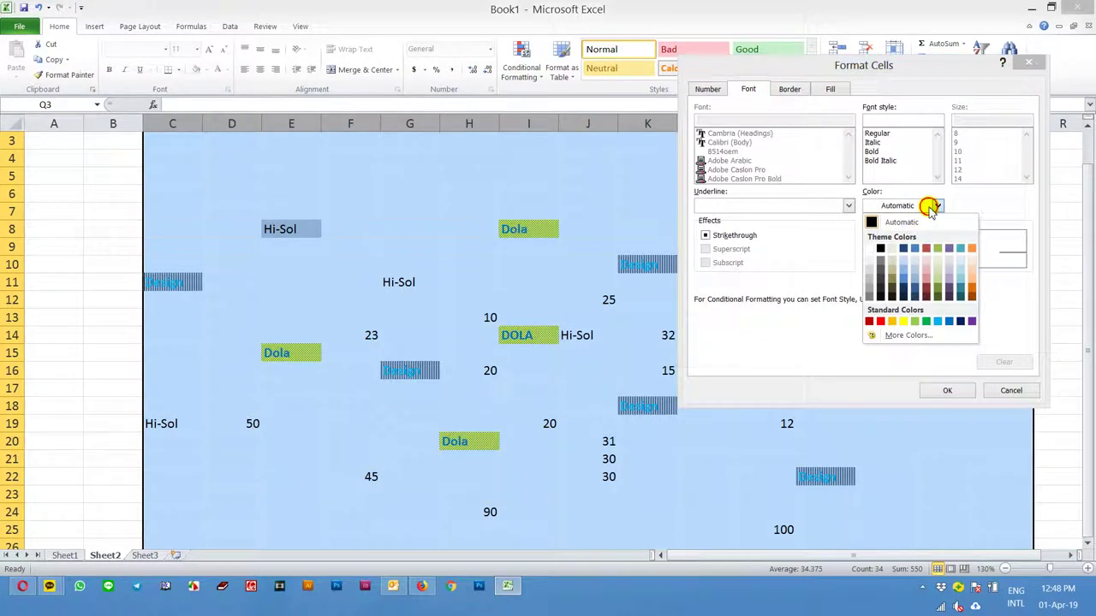
click(873, 222)
- Change the fill to the 12.5% Gray dotted pattern and apply the rule
click(850, 89)
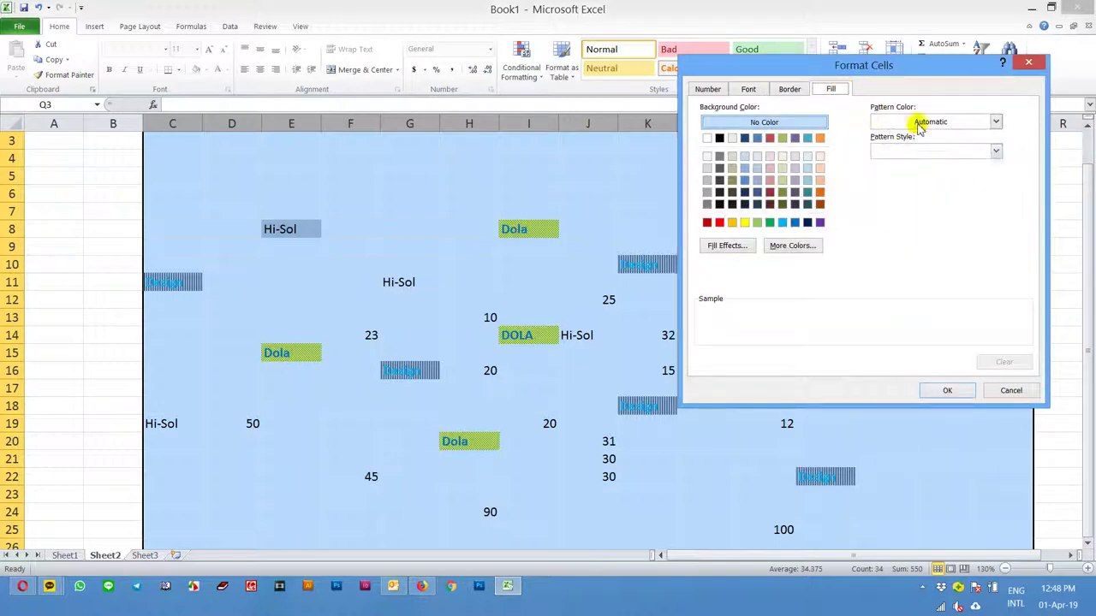
click(911, 150)
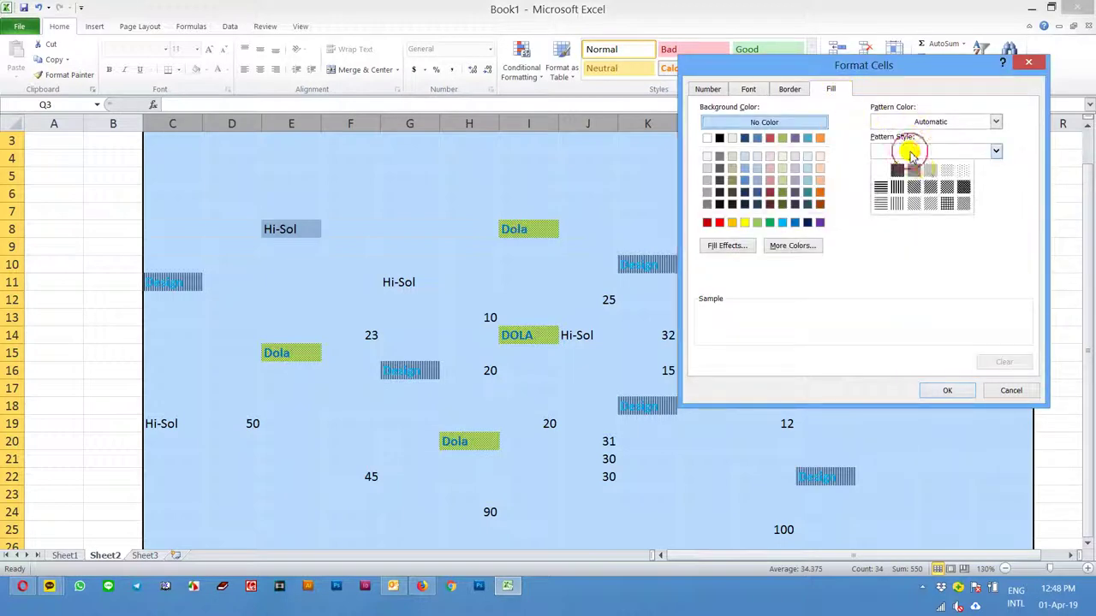
click(946, 176)
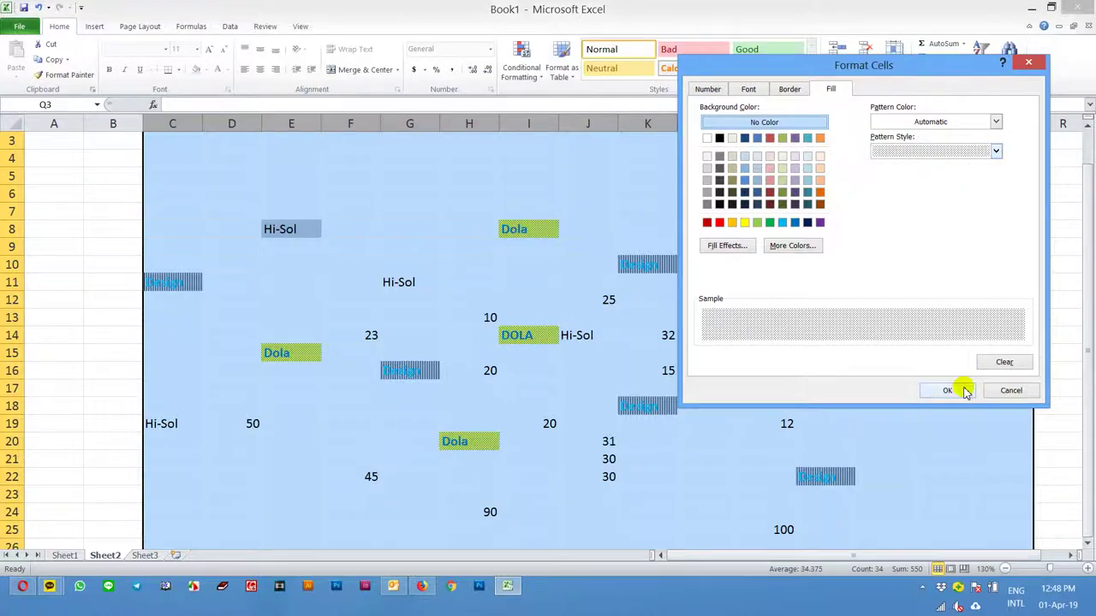
click(960, 389)
click(931, 268)
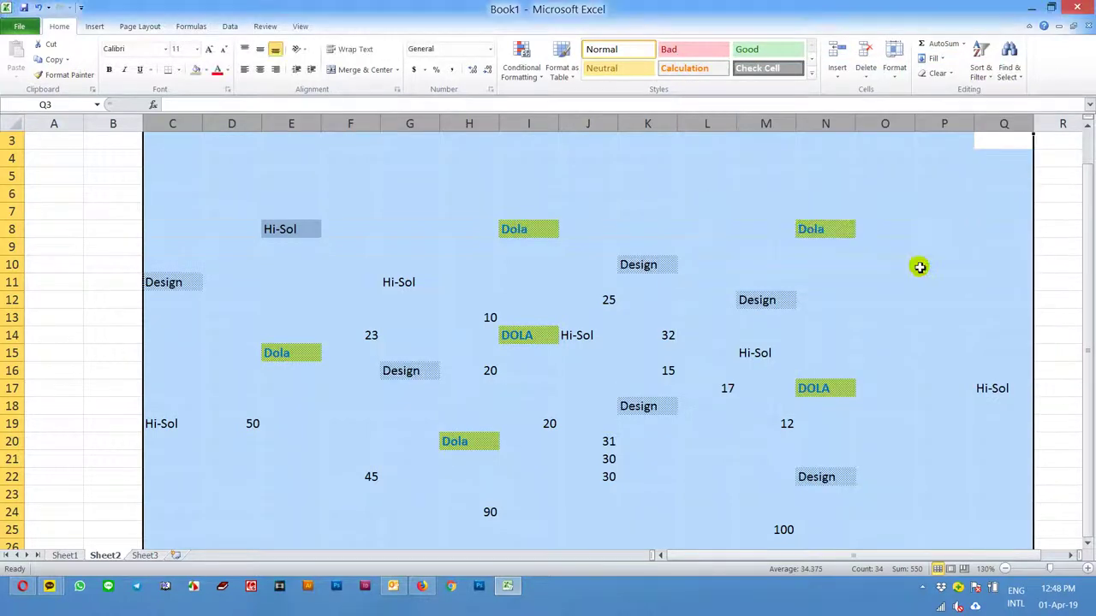
click(933, 299)
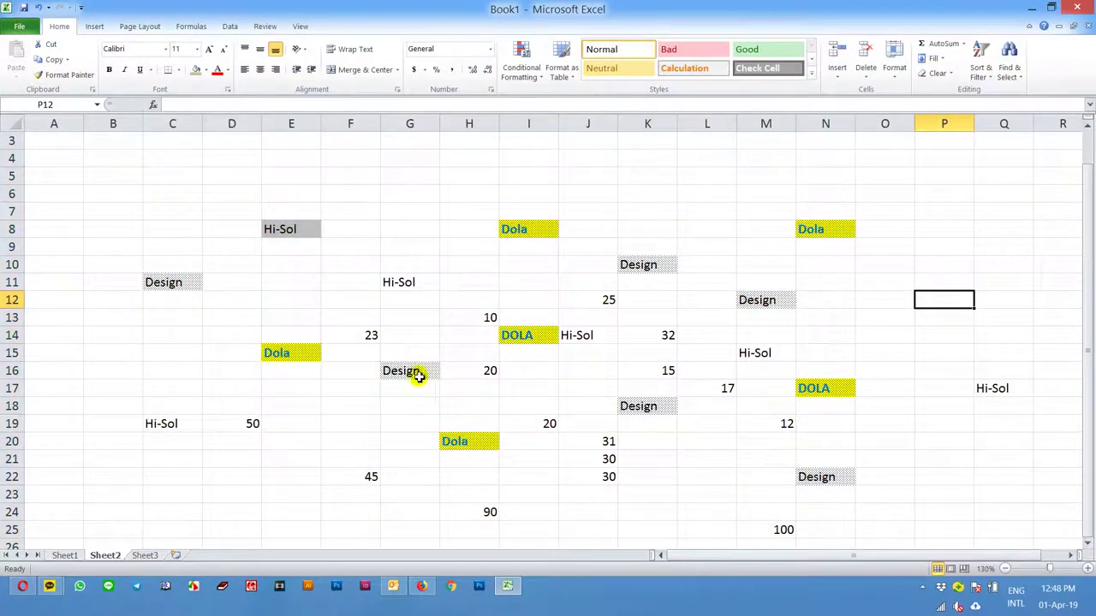
scroll(481, 378, down, 1)
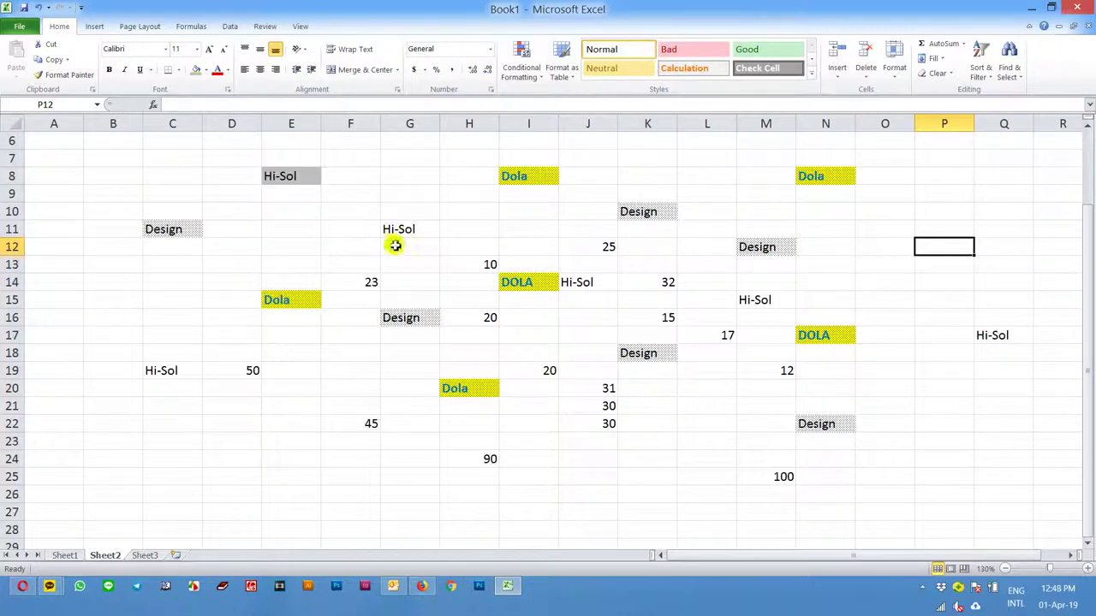
- Enter DOLA in J25 and DESIGN in F24
click(590, 476)
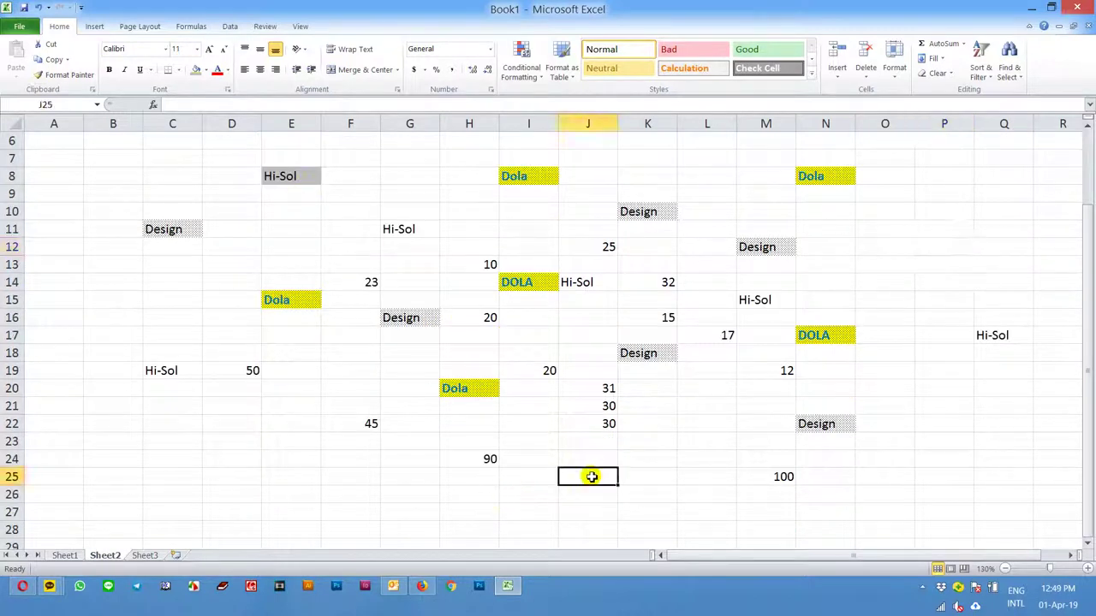
text(DOLA)
key(Return)
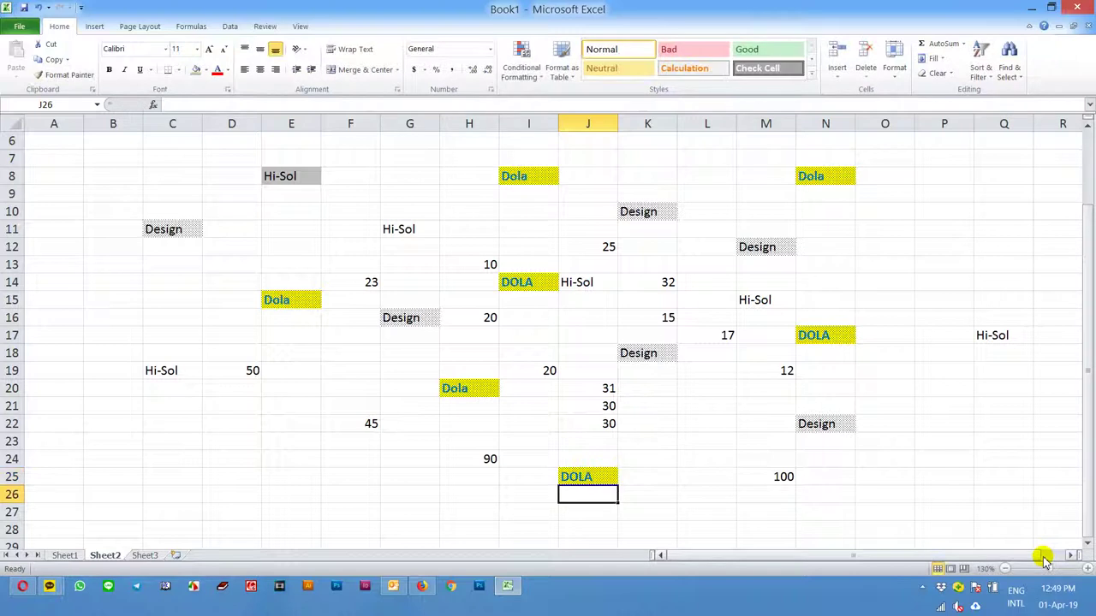
click(366, 464)
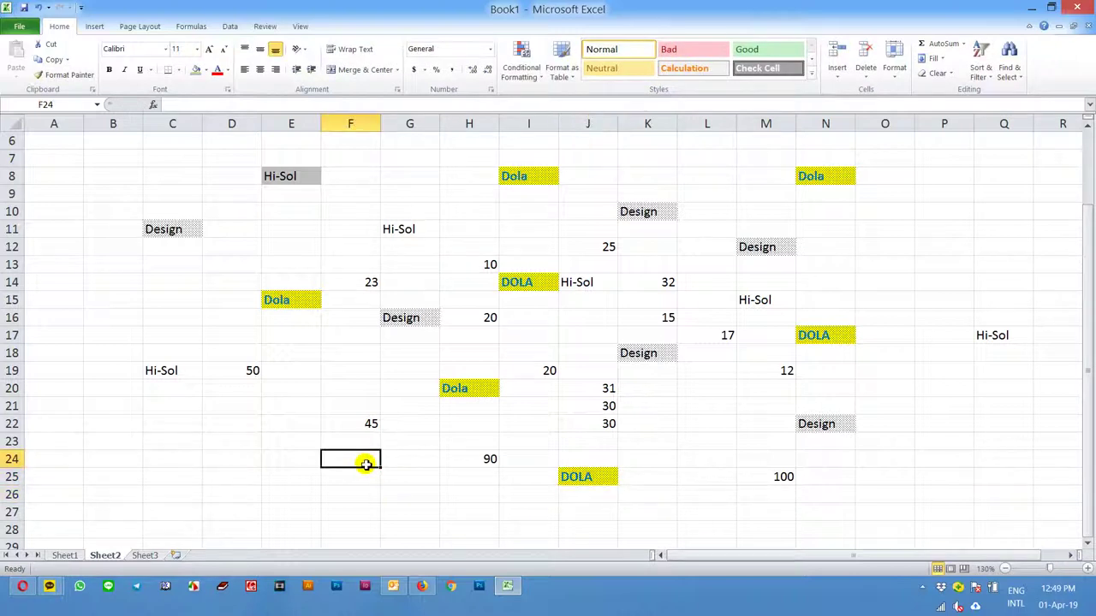
text(DESIGN)
key(Return)
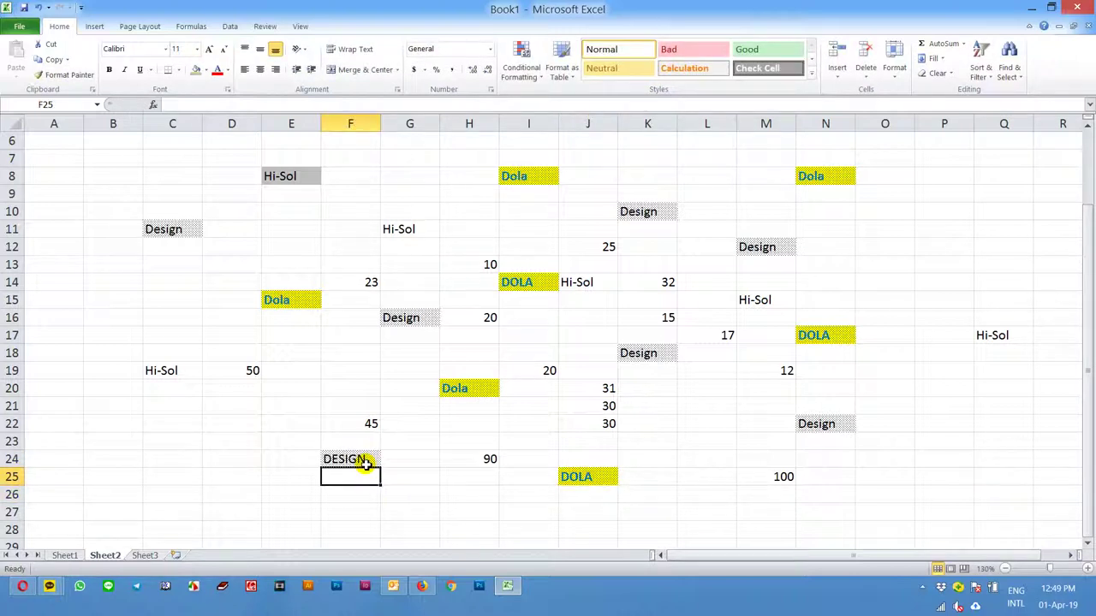
- Enter DESIGN in G25, correcting the misspelled DESING
key(Tab)
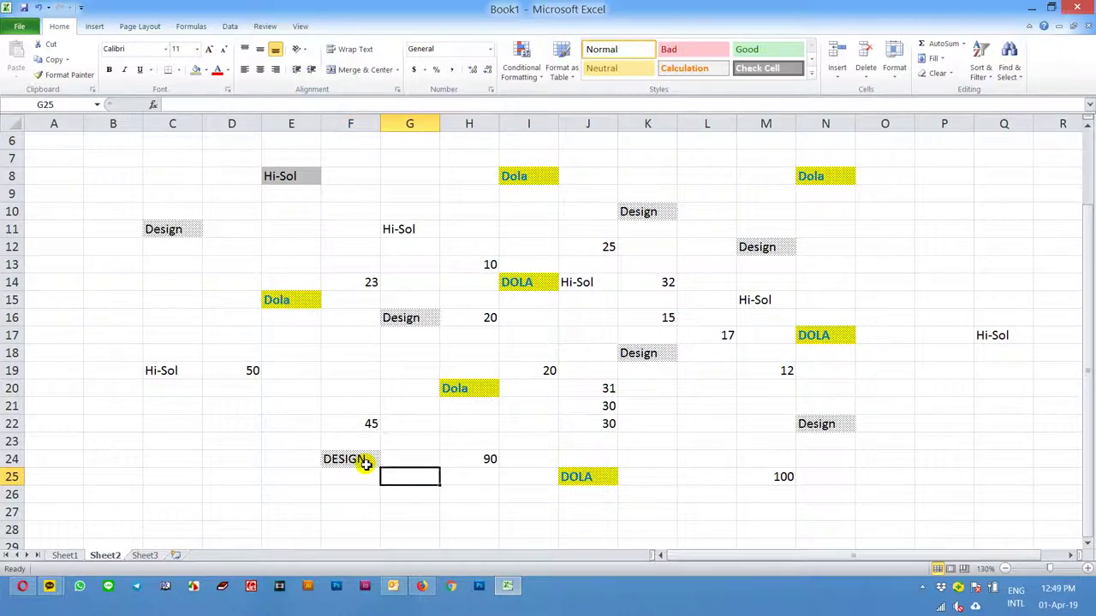
text(DESING)
key(Return)
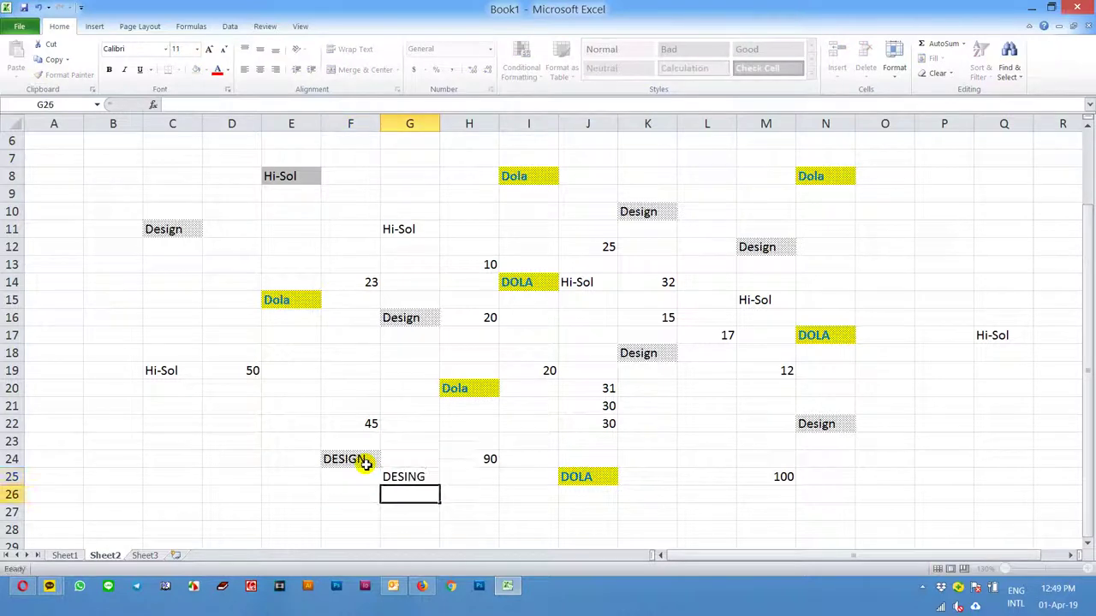
click(425, 478)
double_click(425, 478)
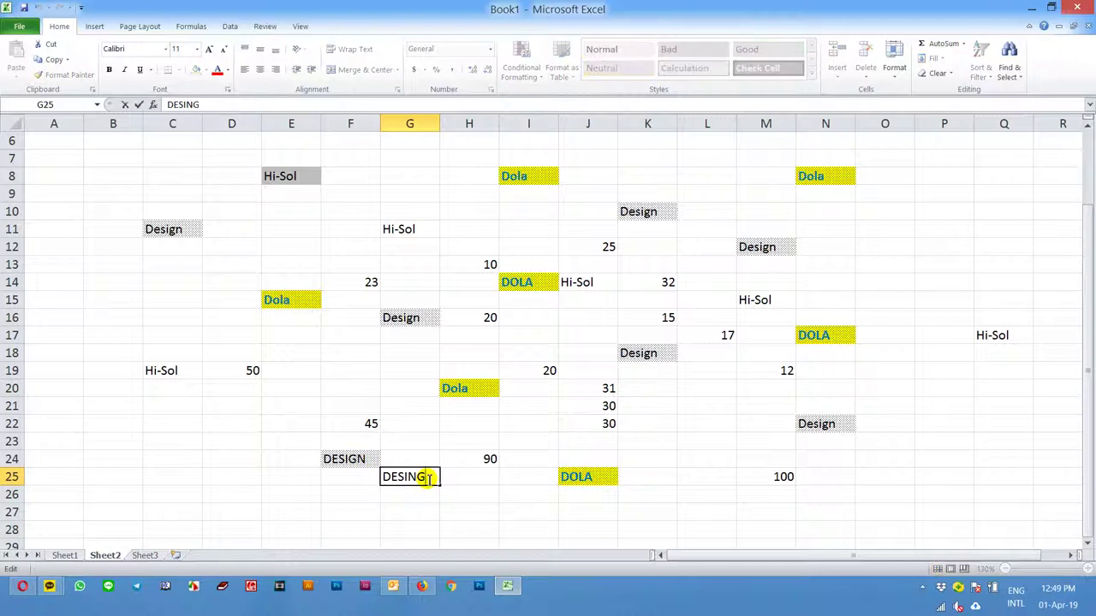
key(Return)
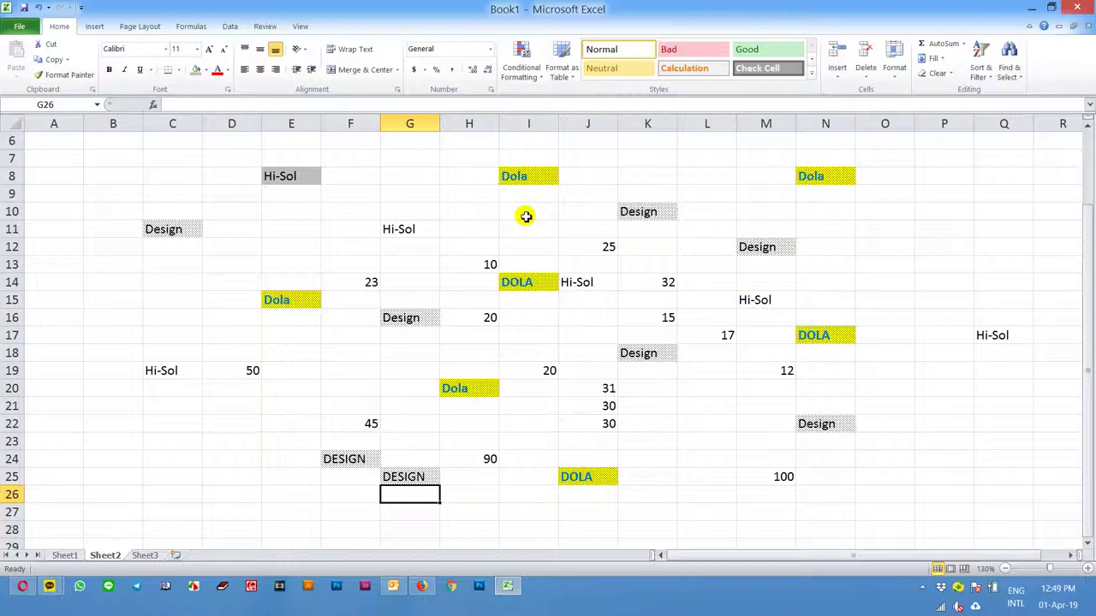
click(923, 229)
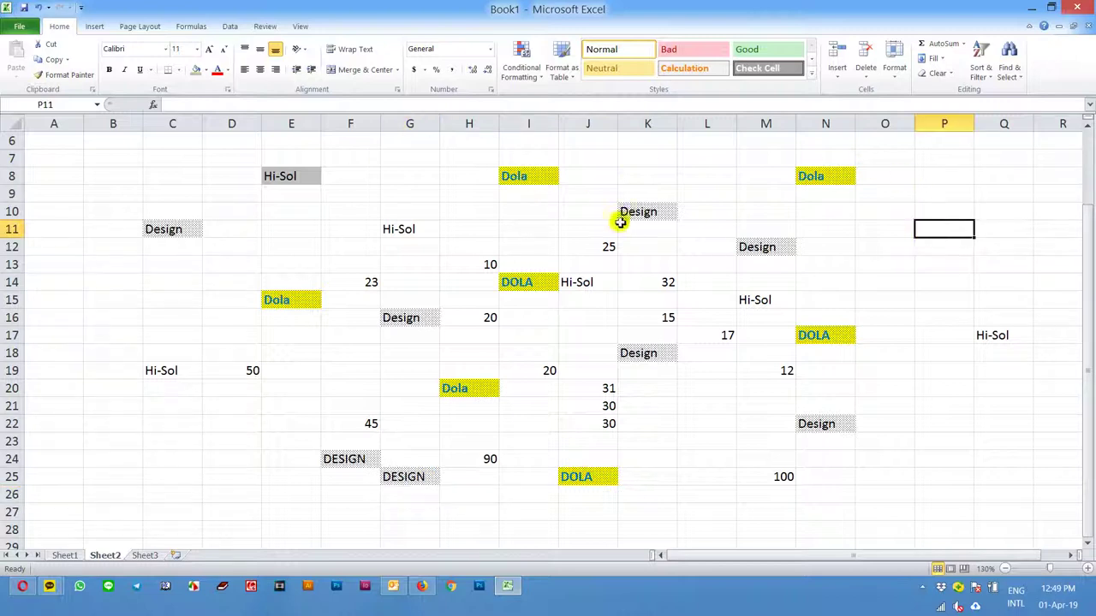
drag(152, 122, 1002, 124)
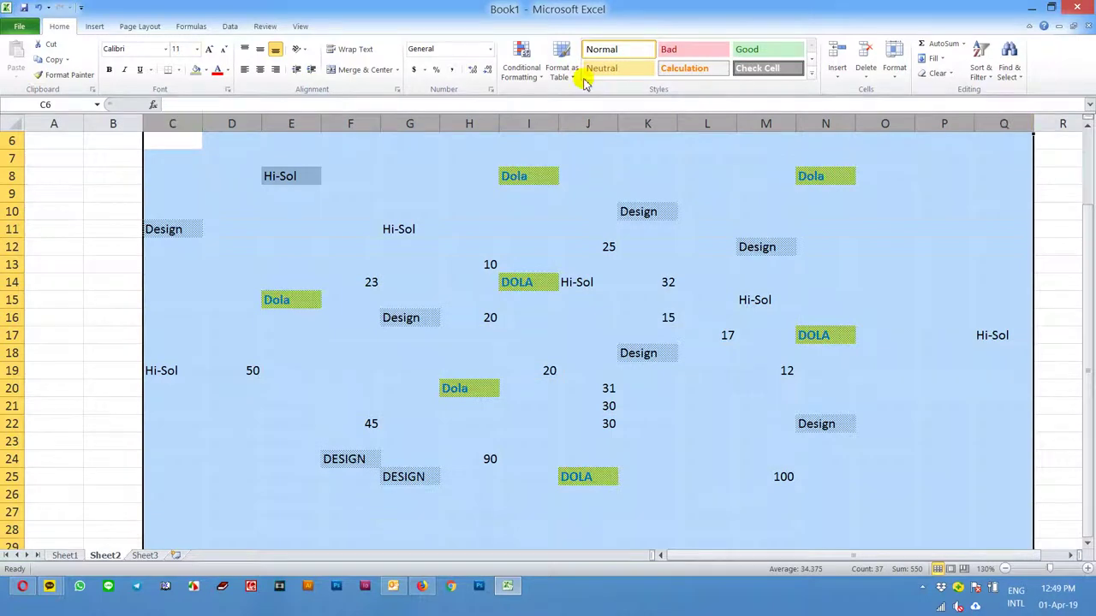
click(562, 58)
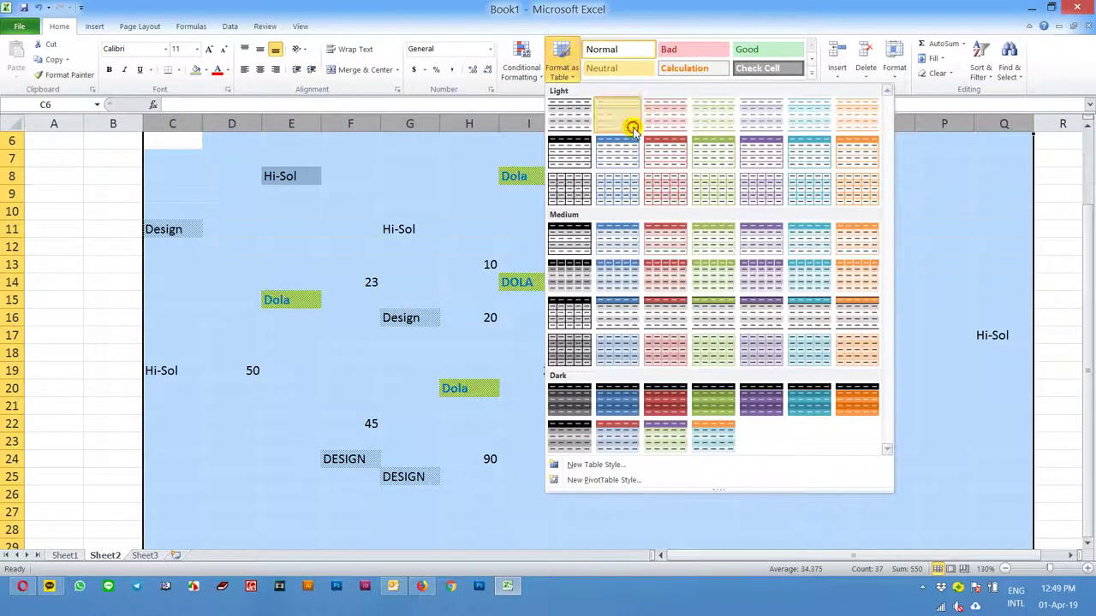
click(630, 124)
click(852, 267)
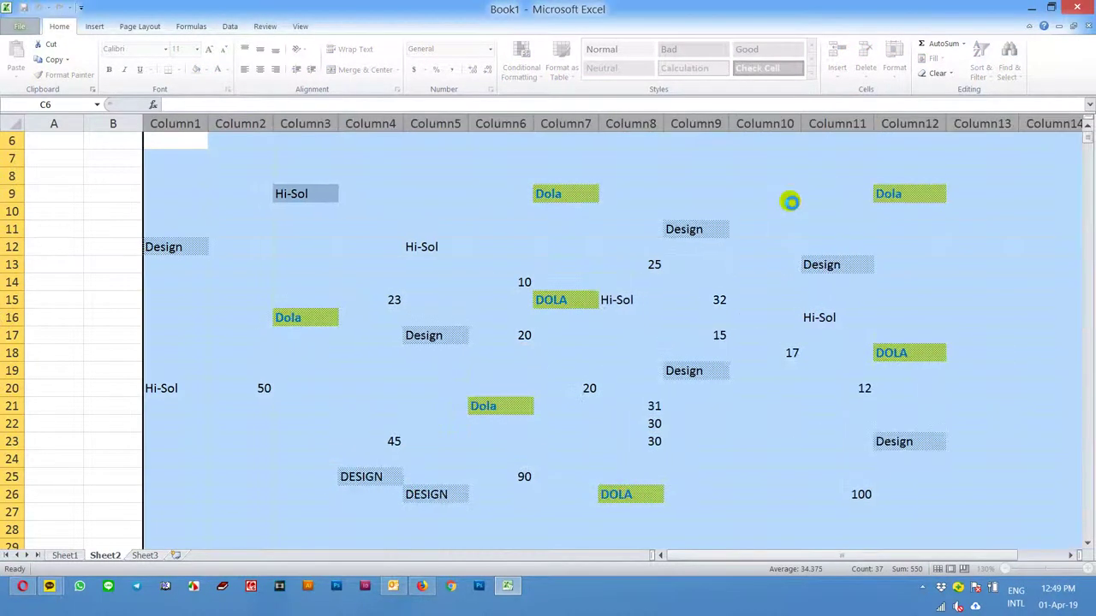
click(770, 178)
scroll(838, 227, up, 2)
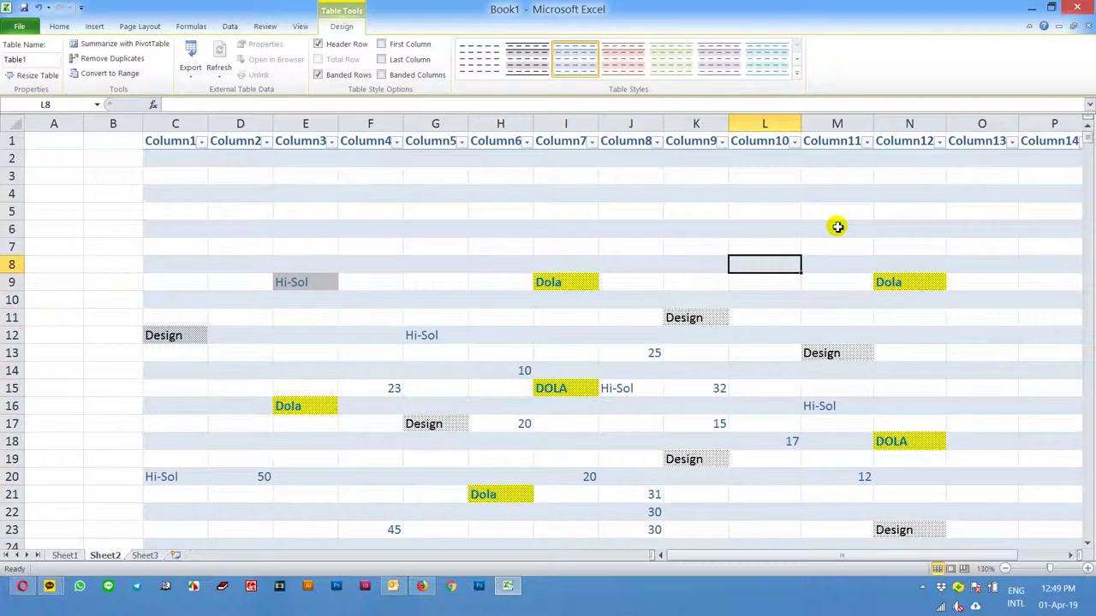
scroll(838, 227, down, 1)
scroll(837, 227, down, 2)
click(652, 284)
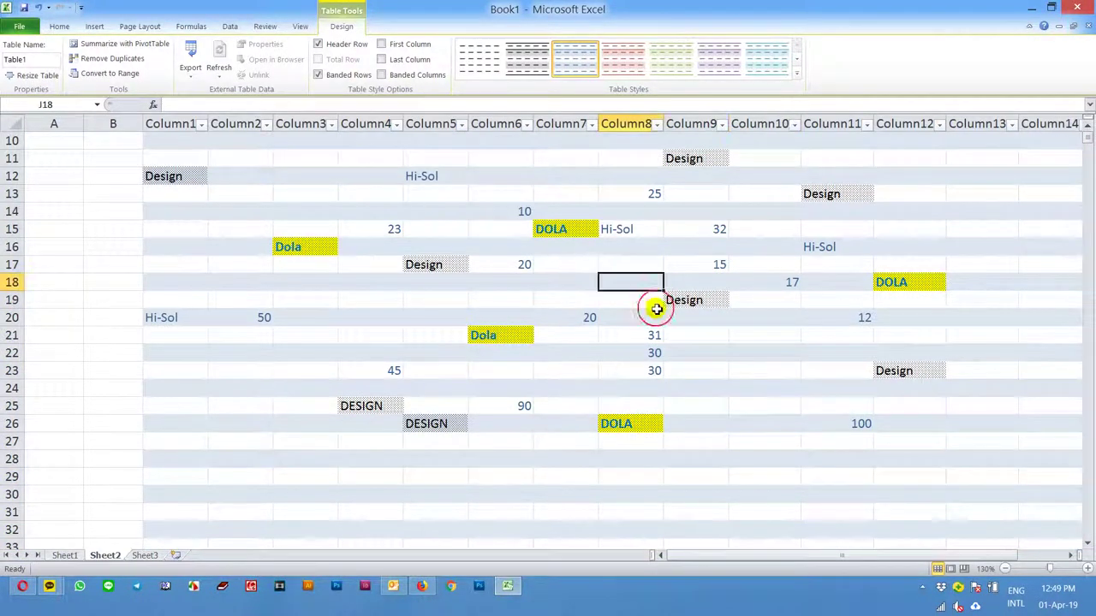
key(ctrl+z)
key(ctrl+z)
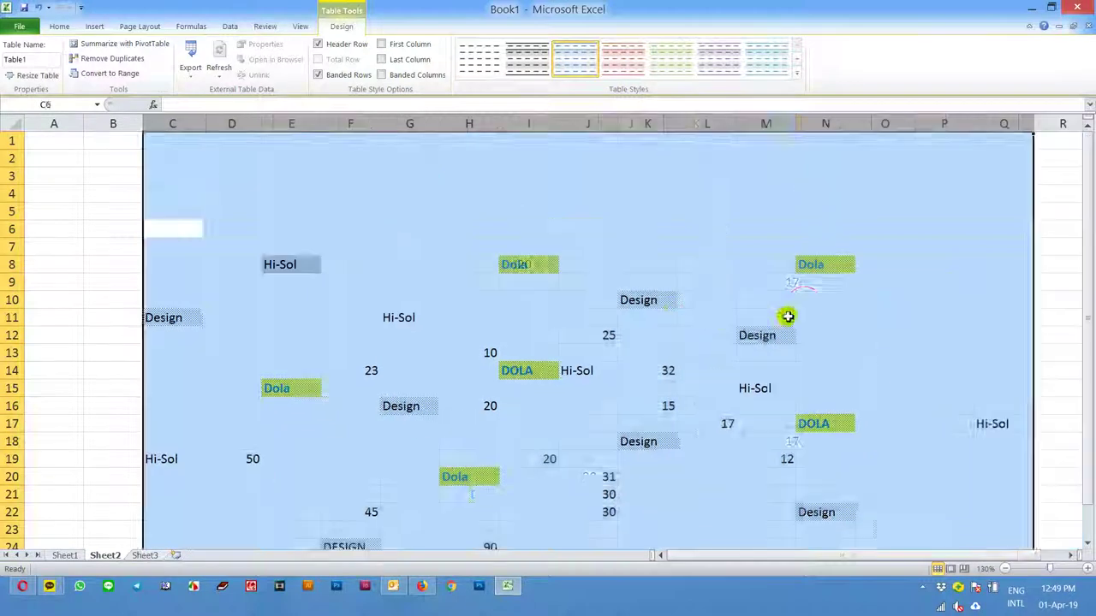
key(ctrl+z)
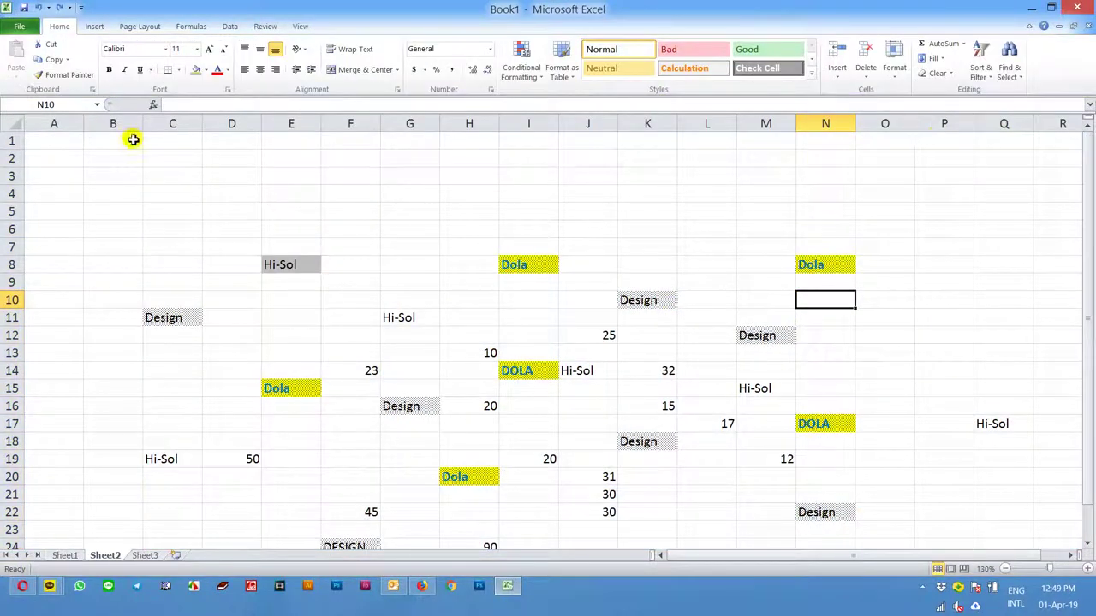
- Open and cancel Row Height for columns C–P, then drag row 8 much taller
drag(163, 123, 1046, 105)
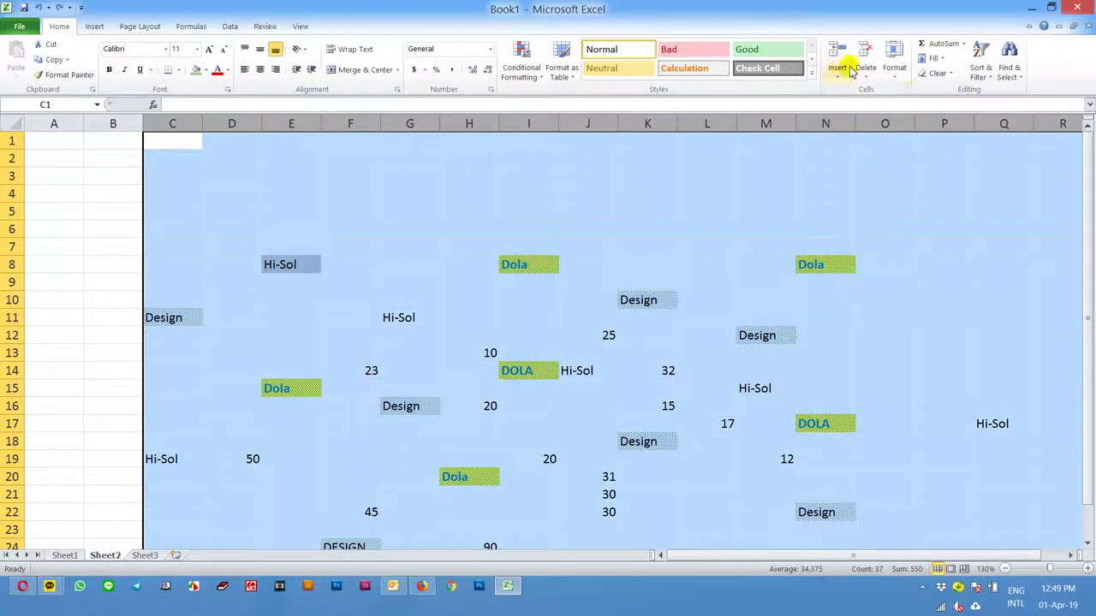
click(896, 66)
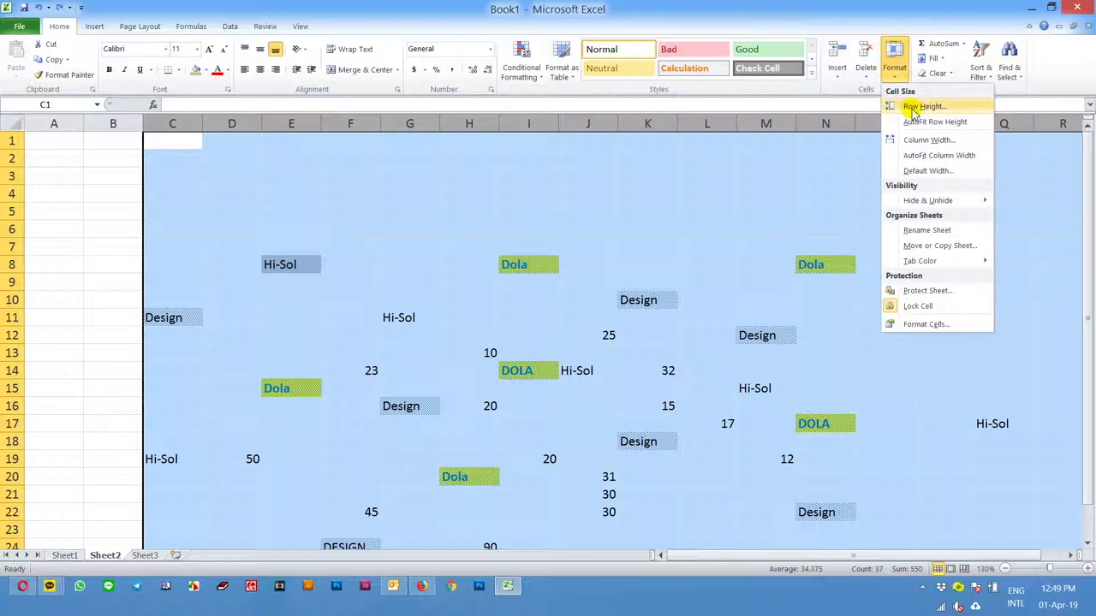
click(915, 109)
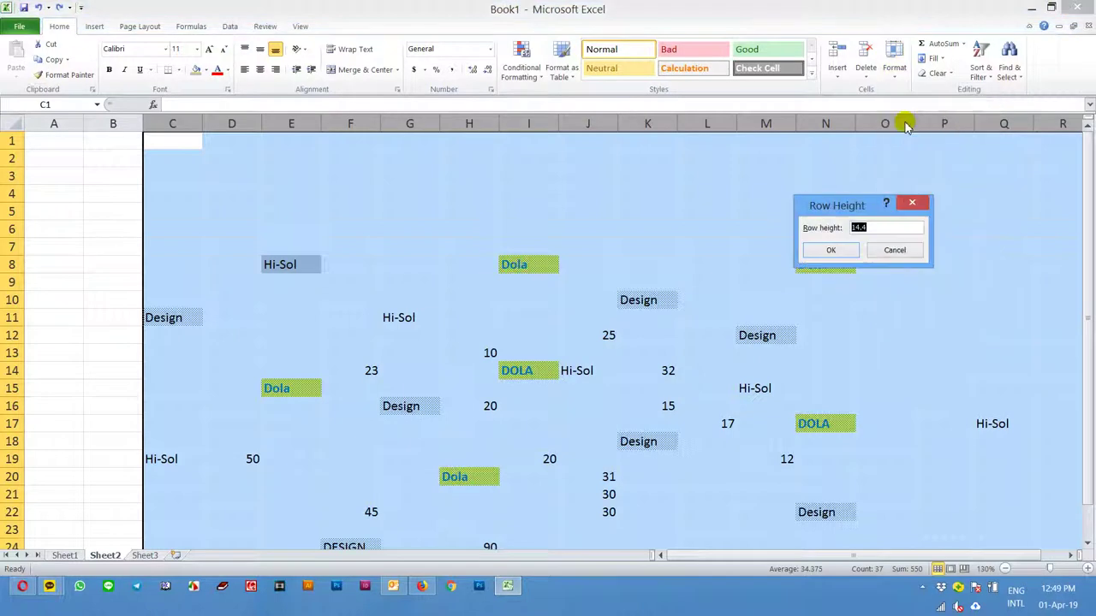
click(895, 250)
click(231, 300)
mouse_move(25, 273)
mouse_down()
mouse_move(14, 346)
mouse_move(21, 449)
mouse_up()
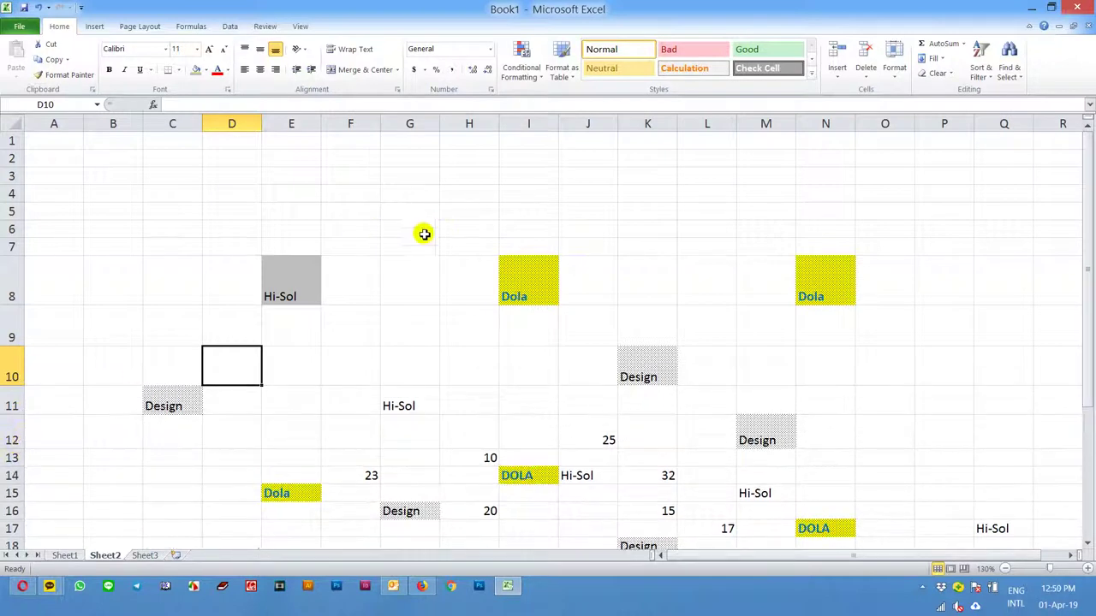
- Set the row height to 15 with column C selected
click(171, 124)
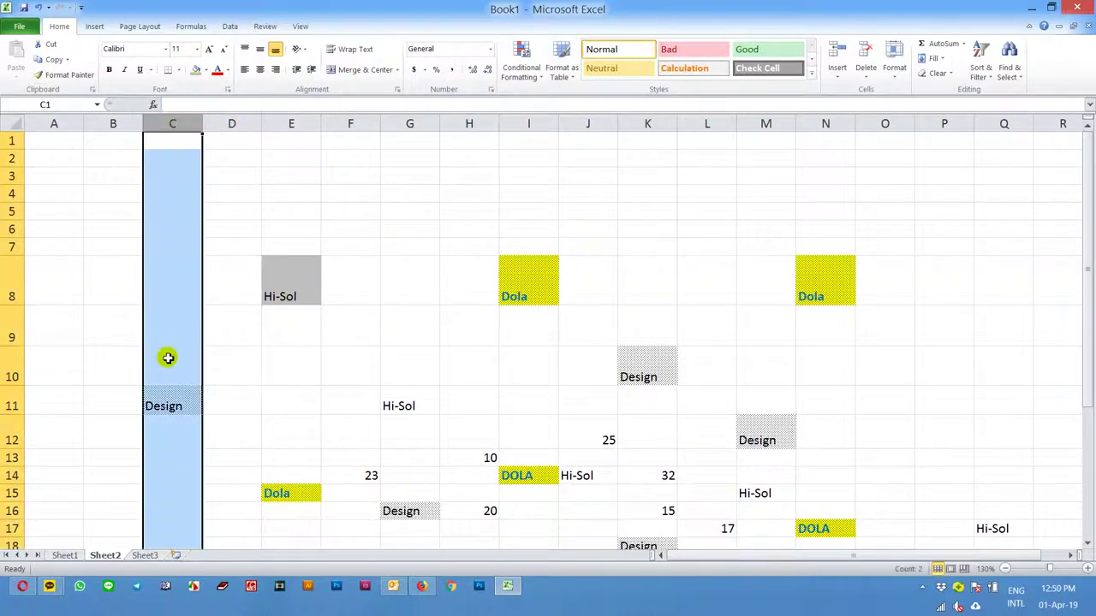
click(903, 62)
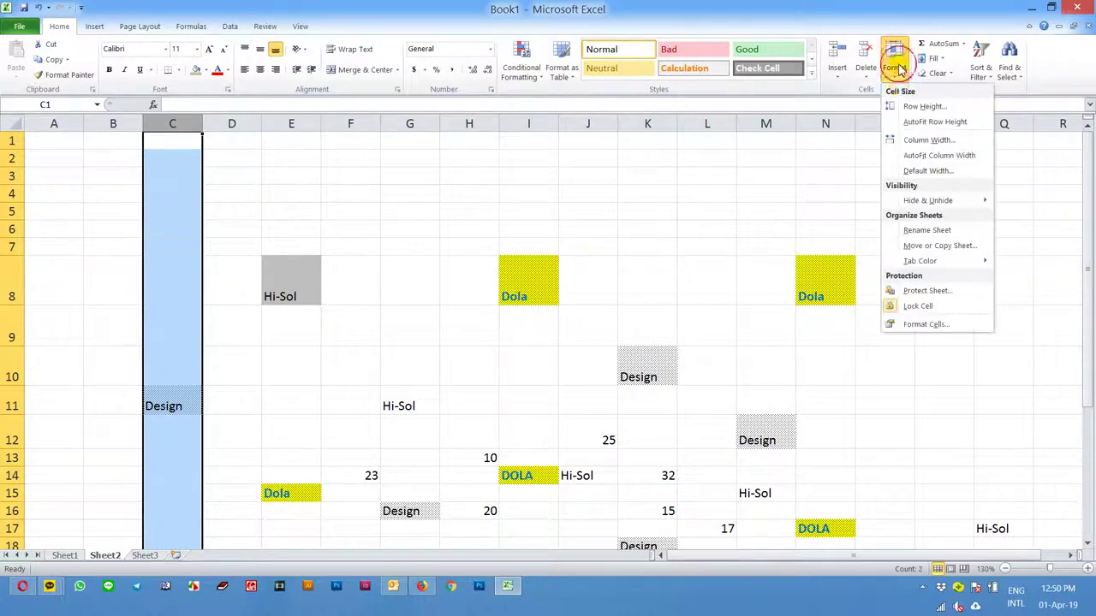
click(899, 107)
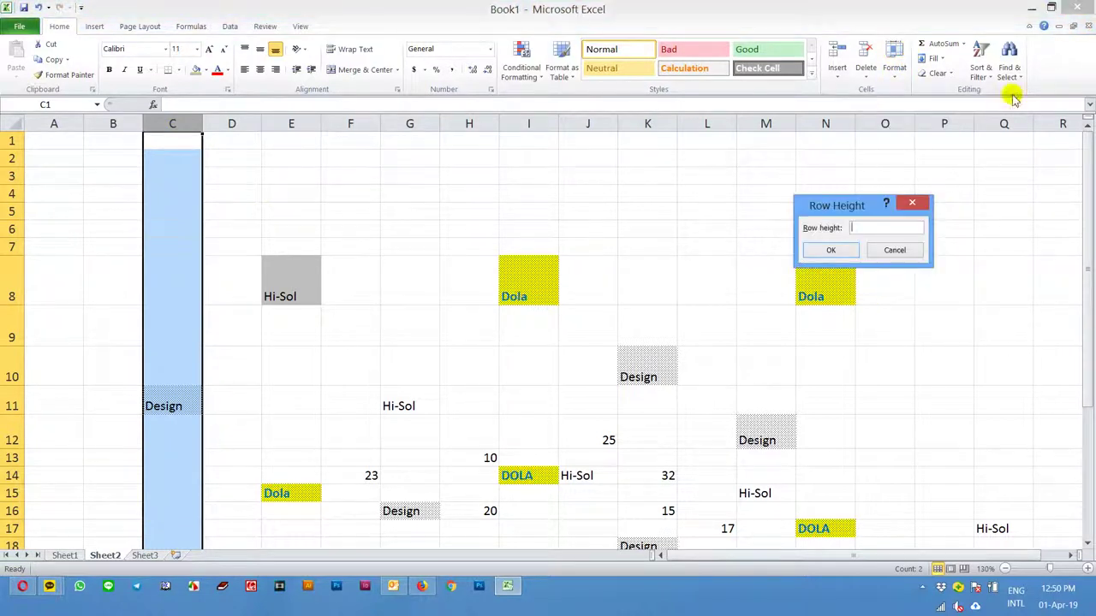
text(15)
key(Return)
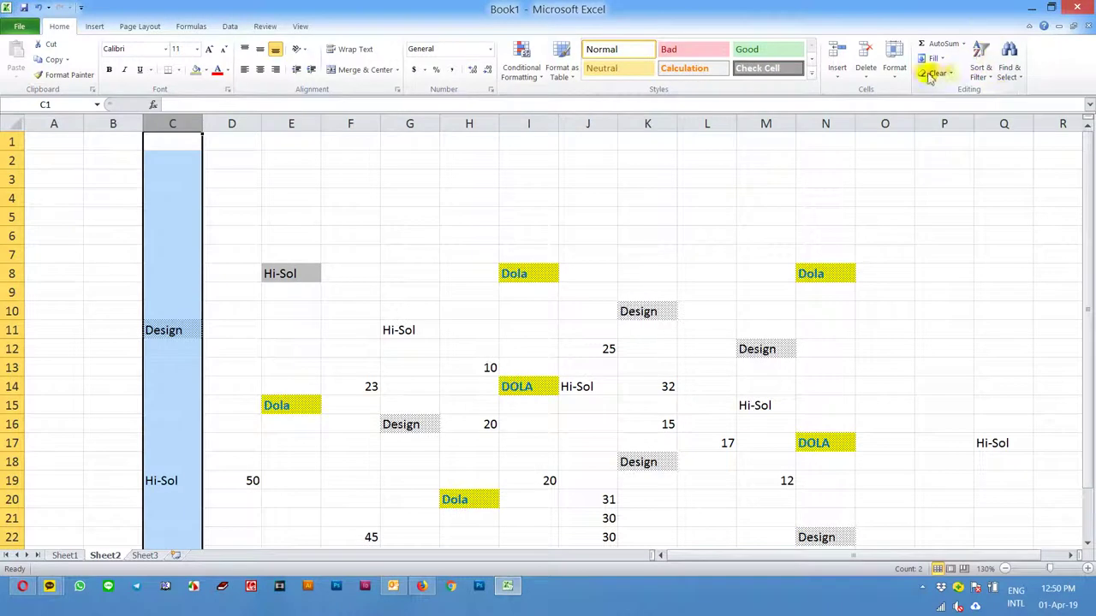
- Set the row height to 50, review the sheet, then undo it with Ctrl+Z
click(897, 72)
click(908, 107)
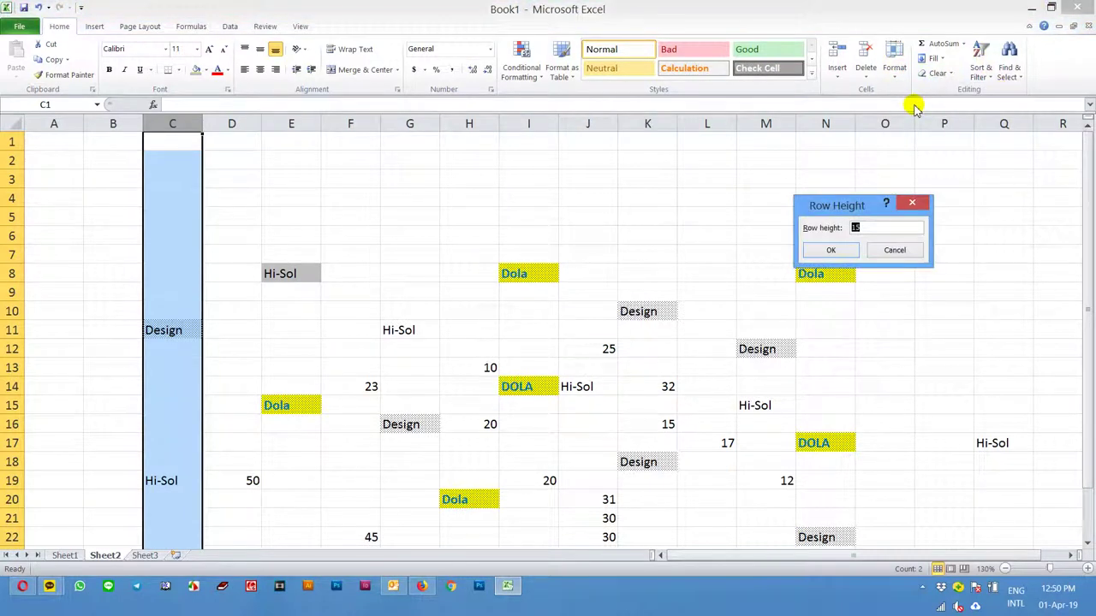
text(50)
key(Return)
scroll(471, 272, down, 6)
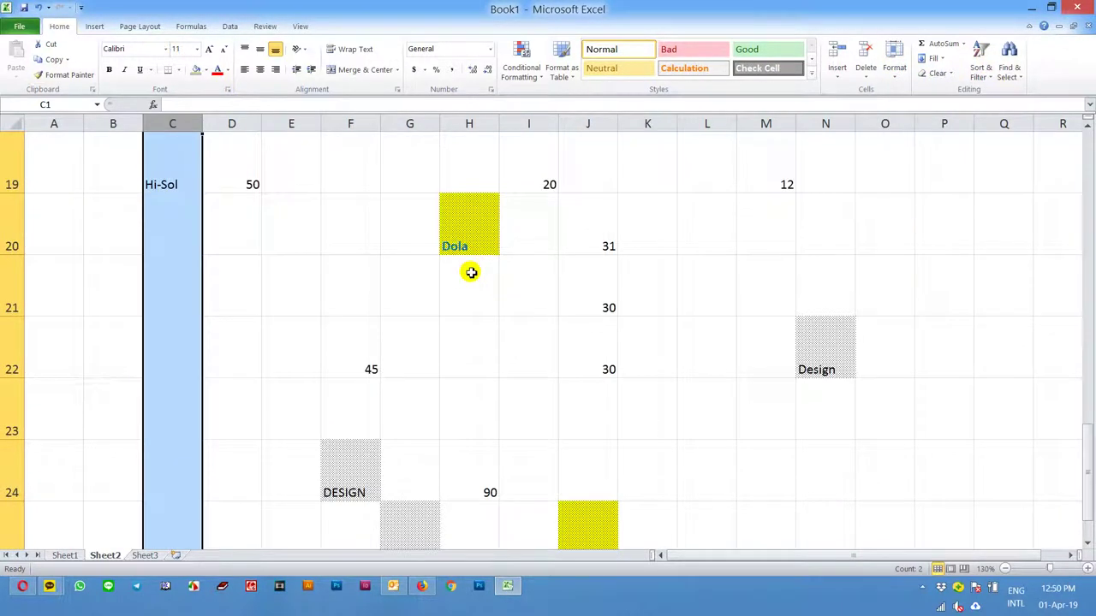
scroll(394, 384, up, 2)
scroll(394, 384, up, 4)
scroll(393, 391, down, 5)
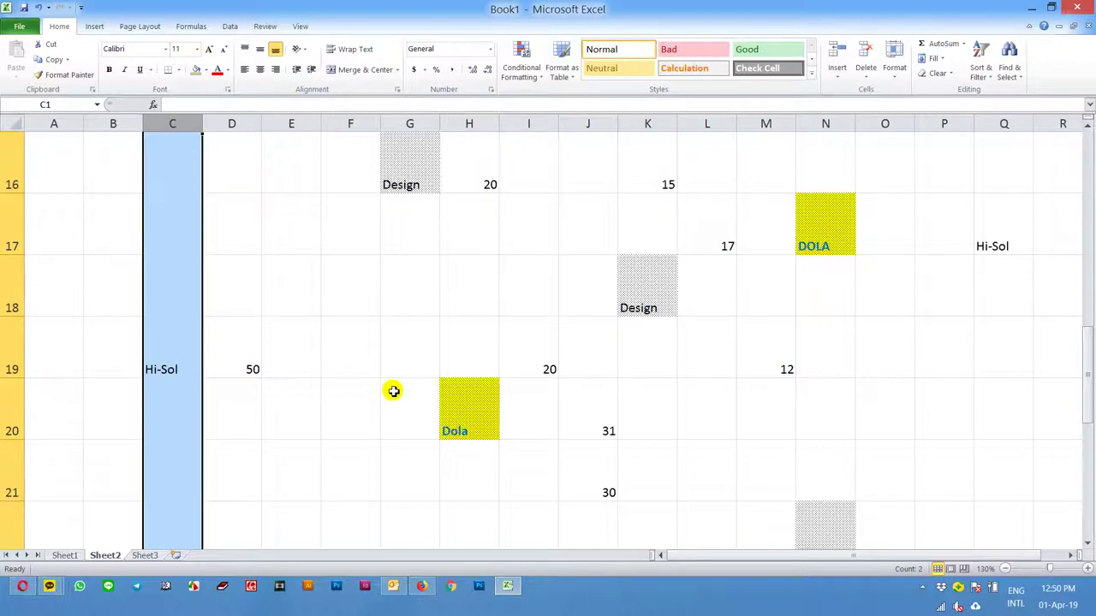
scroll(393, 391, down, 2)
scroll(393, 391, up, 3)
scroll(393, 391, up, 4)
key(ctrl+z)
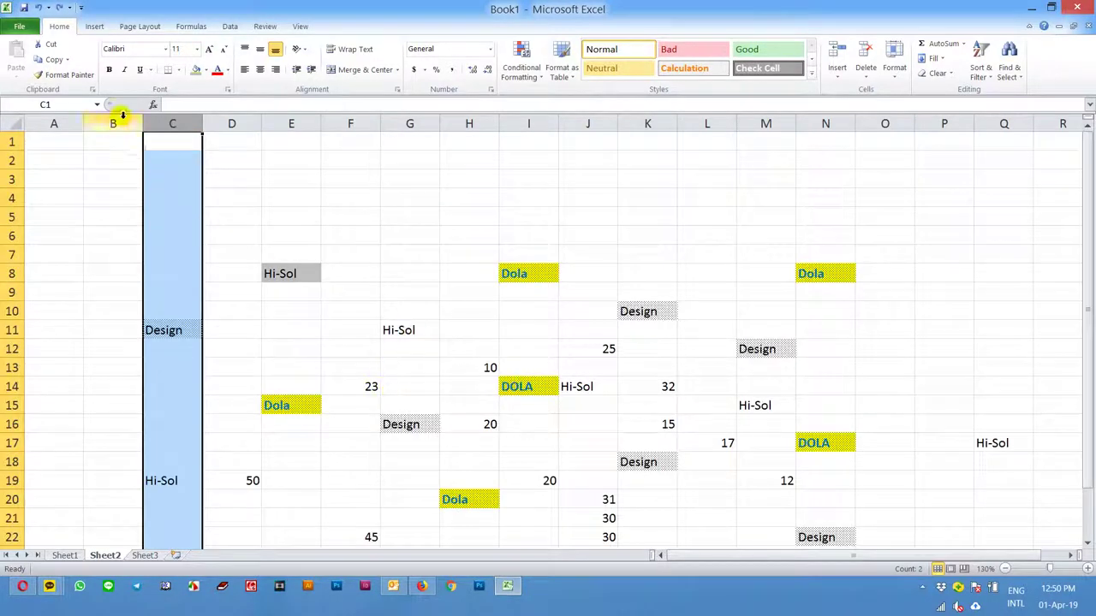
- Widen columns B through E by dragging their header borders
click(175, 175)
drag(143, 124, 401, 129)
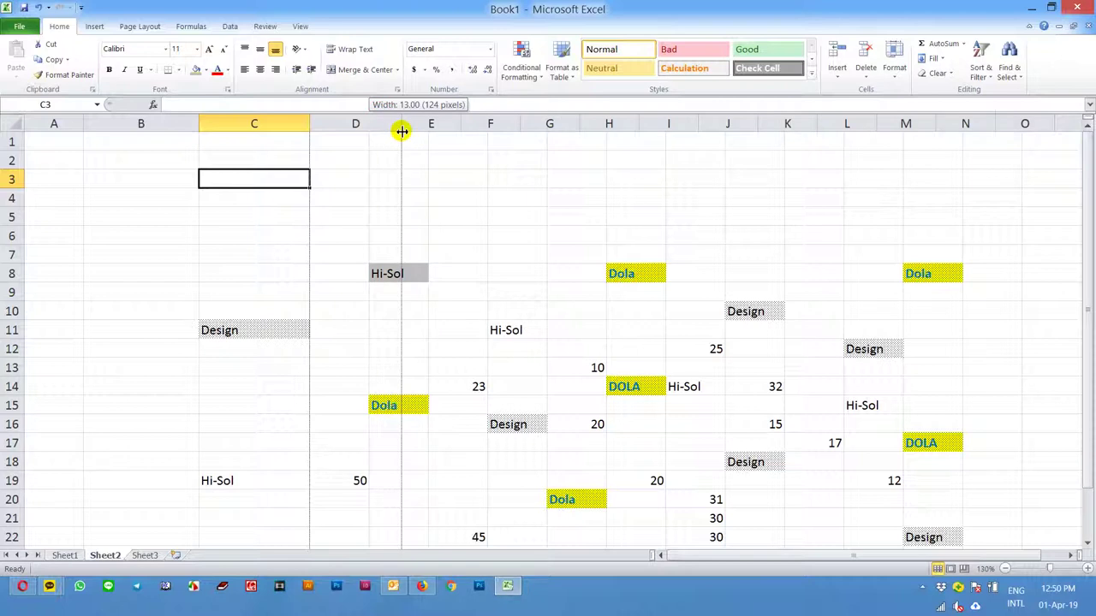
mouse_move(461, 124)
mouse_down()
mouse_move(515, 127)
mouse_move(496, 137)
mouse_up()
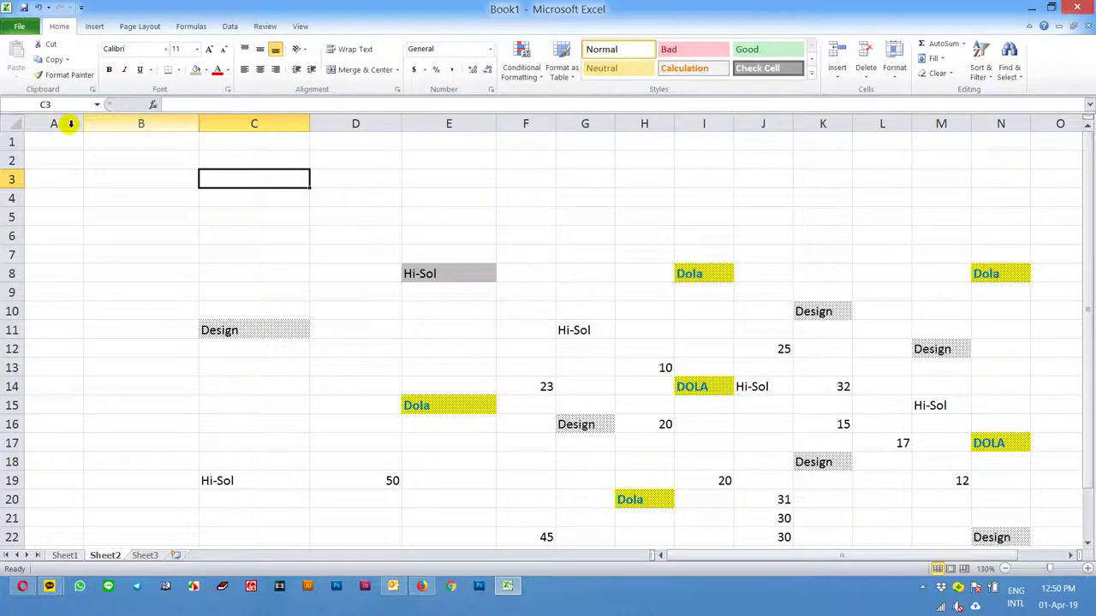
- AutoFit the row heights across columns A–R
drag(69, 123, 972, 137)
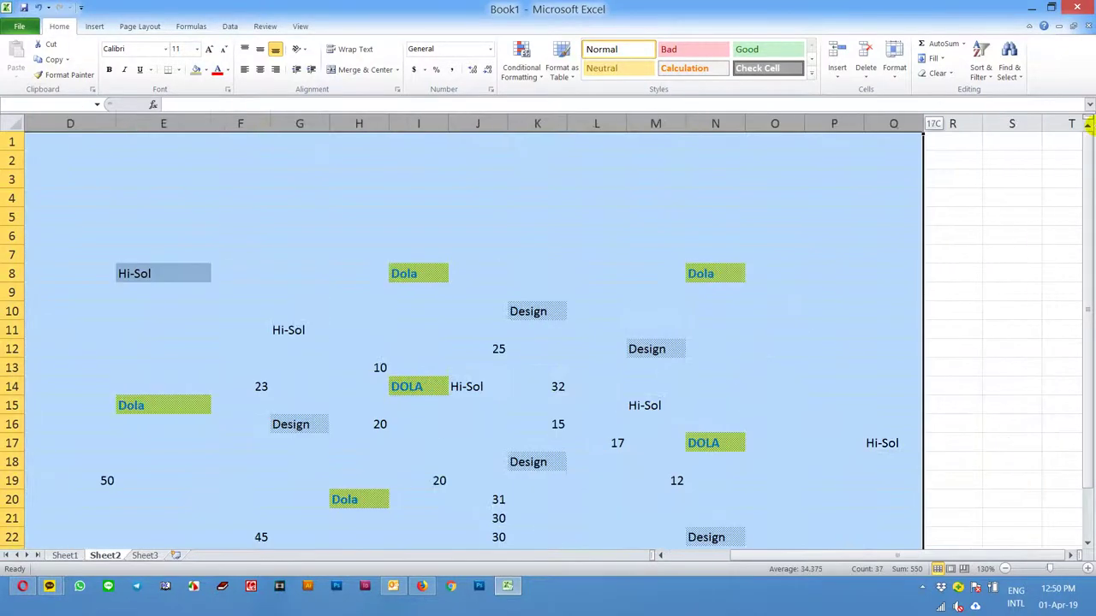
click(895, 59)
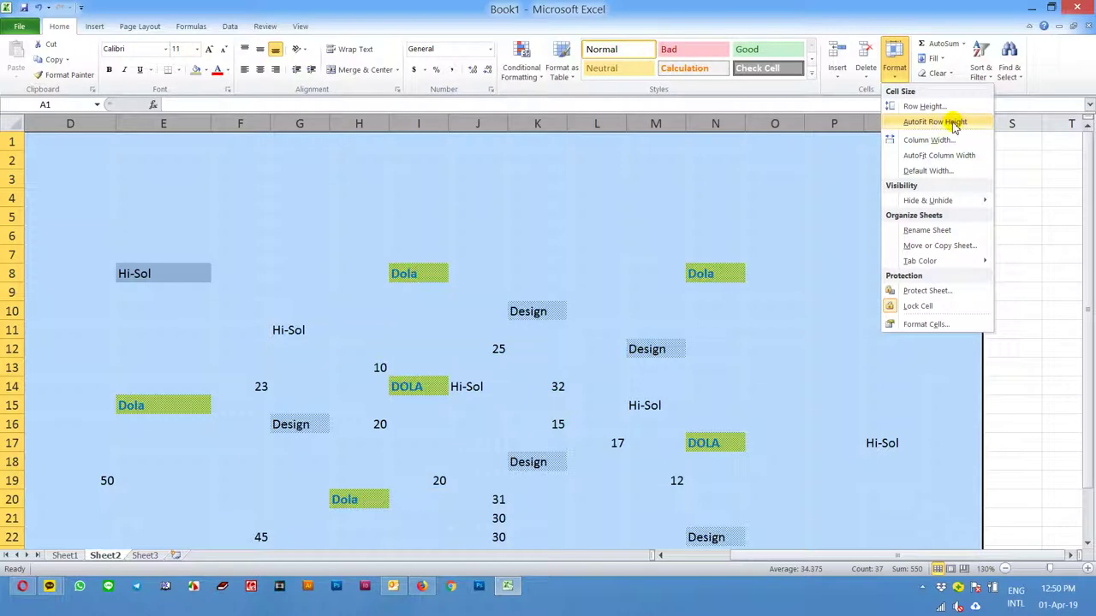
click(953, 124)
click(738, 282)
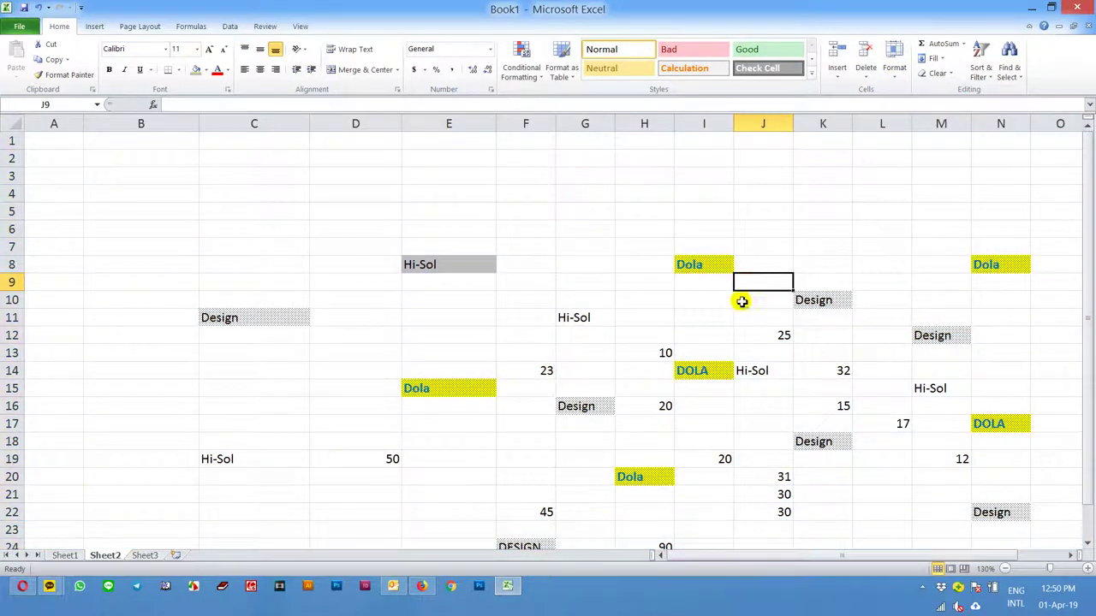
- Autofit columns C through N to their contents
scroll(741, 301, down, 1)
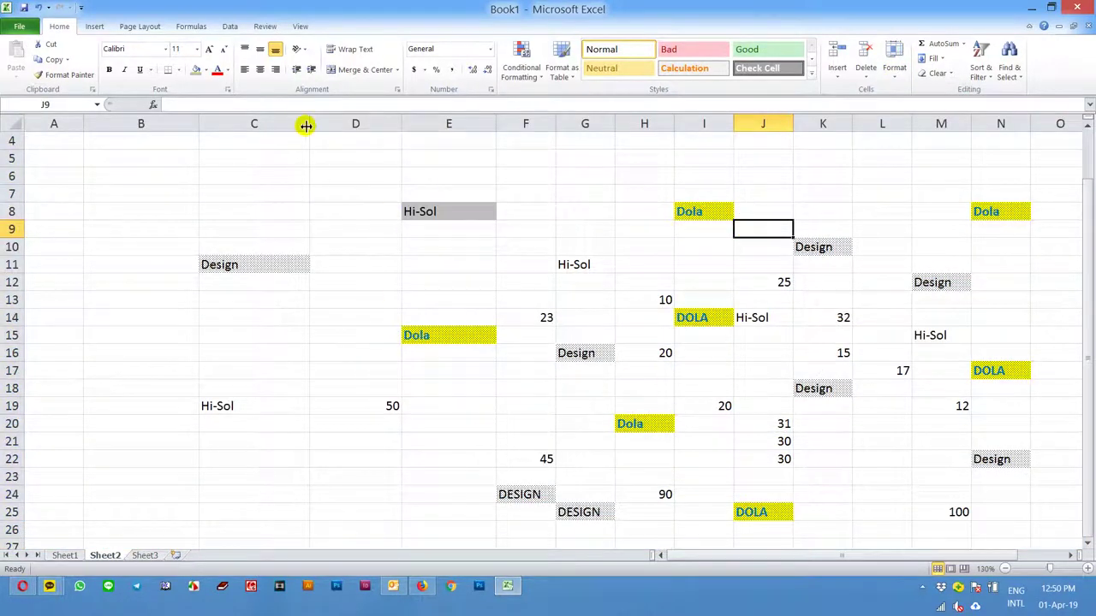
click(257, 123)
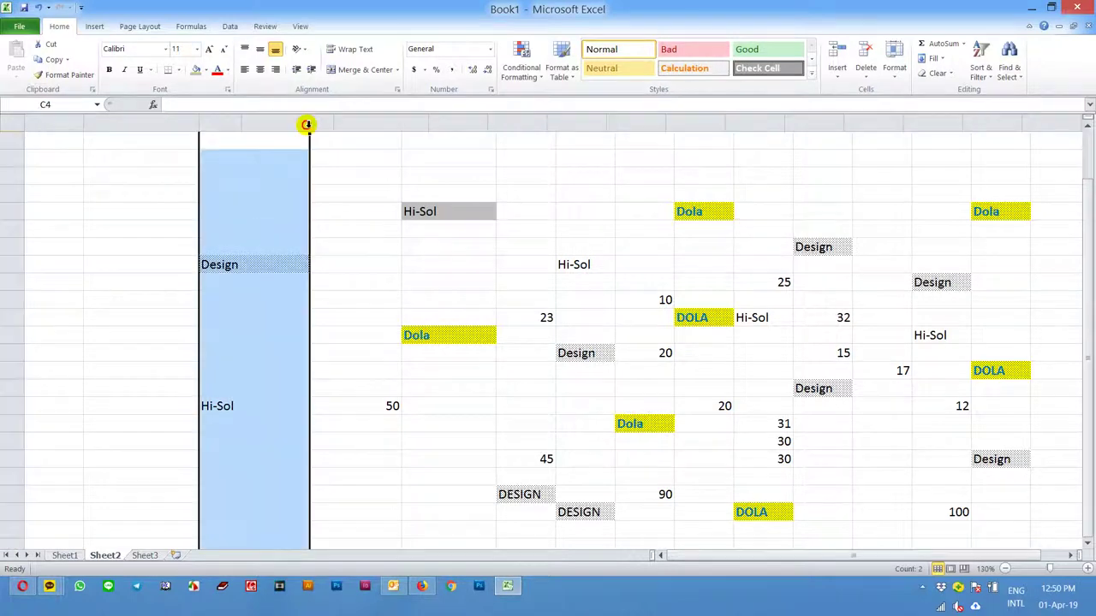
double_click(308, 123)
double_click(329, 123)
double_click(355, 124)
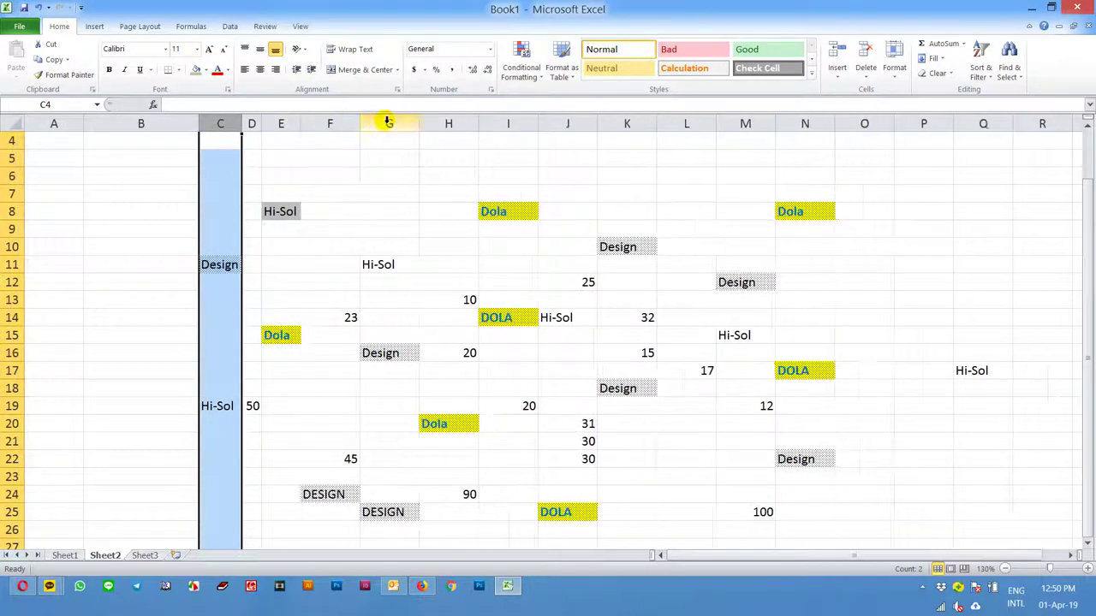
double_click(361, 123)
double_click(409, 123)
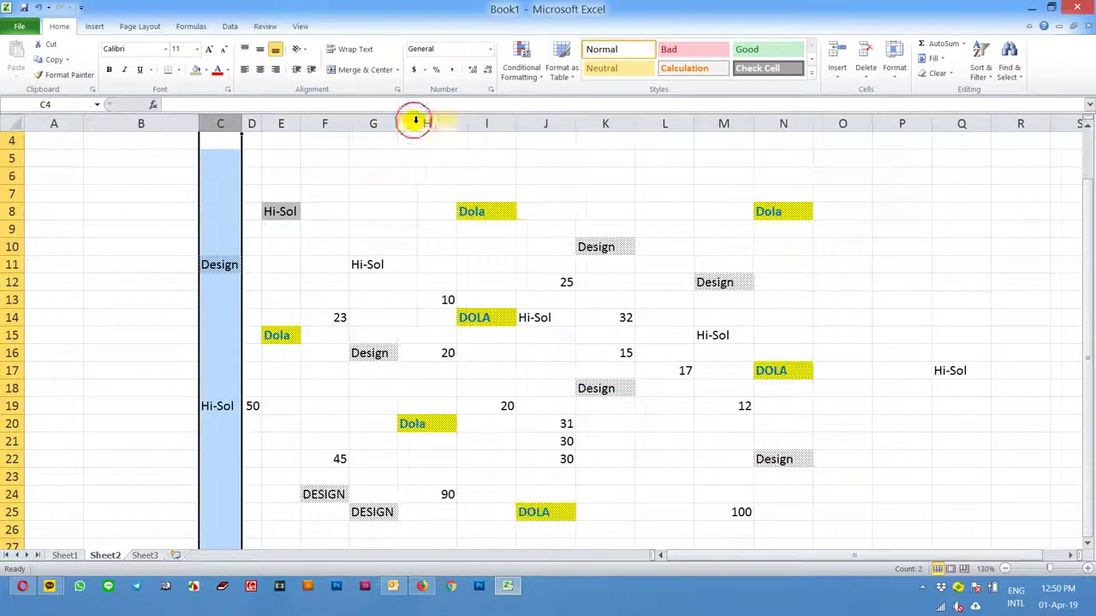
double_click(459, 123)
double_click(489, 123)
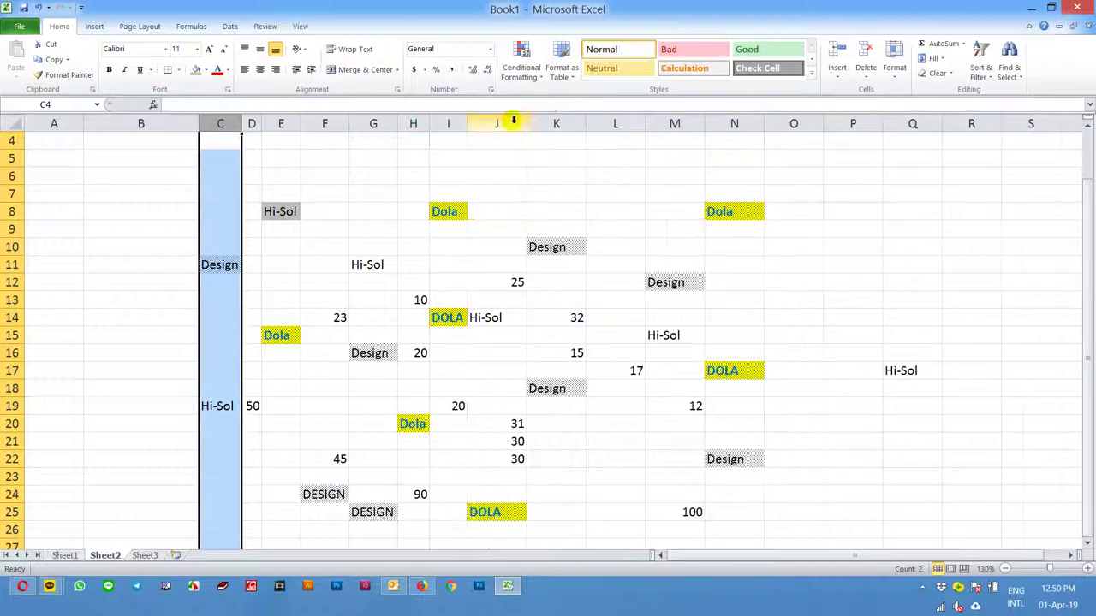
double_click(525, 123)
double_click(565, 123)
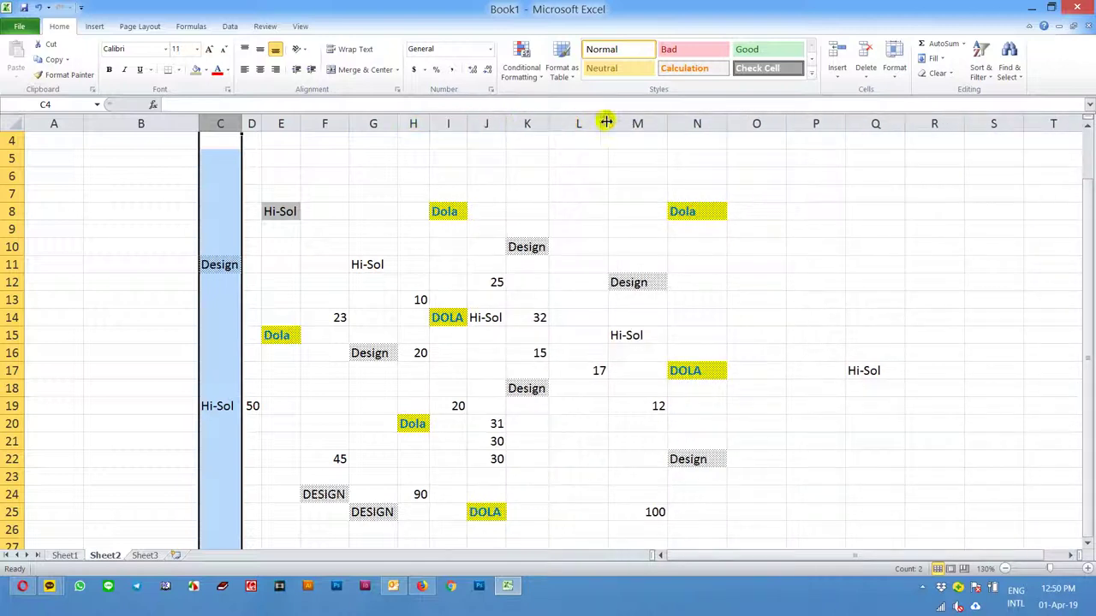
double_click(606, 123)
double_click(629, 123)
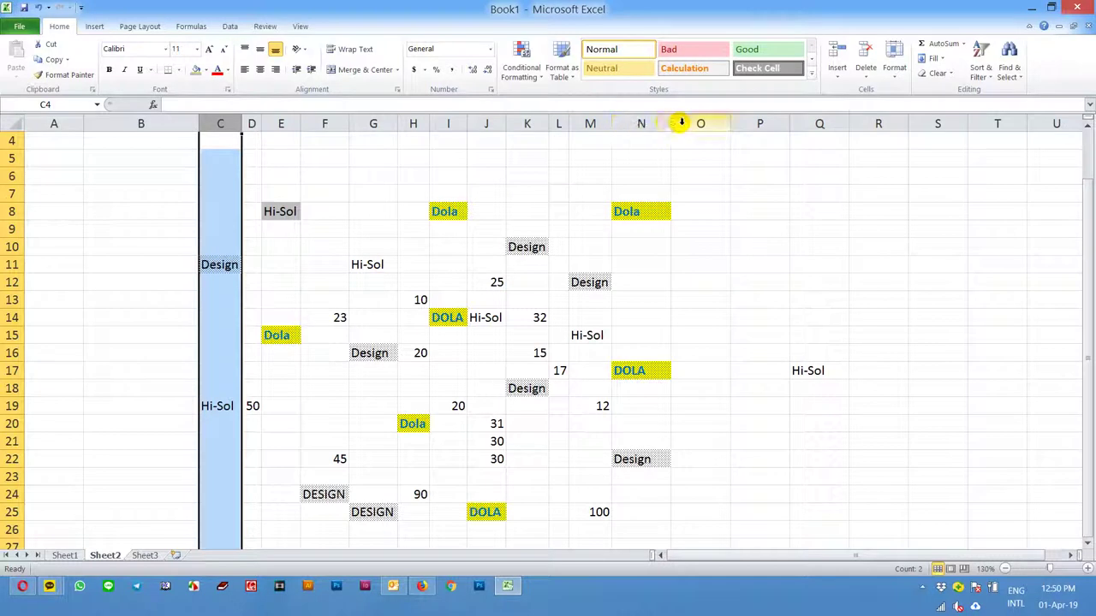
double_click(671, 124)
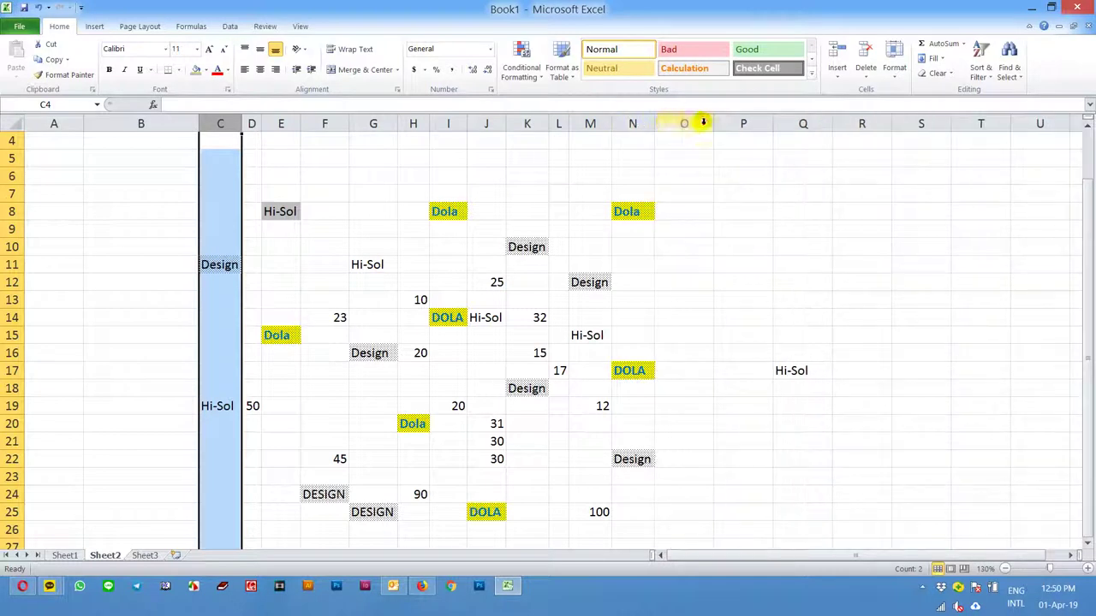
- Widen column C to about 12.00 so Design and Hi-Sol fit
click(766, 120)
click(291, 220)
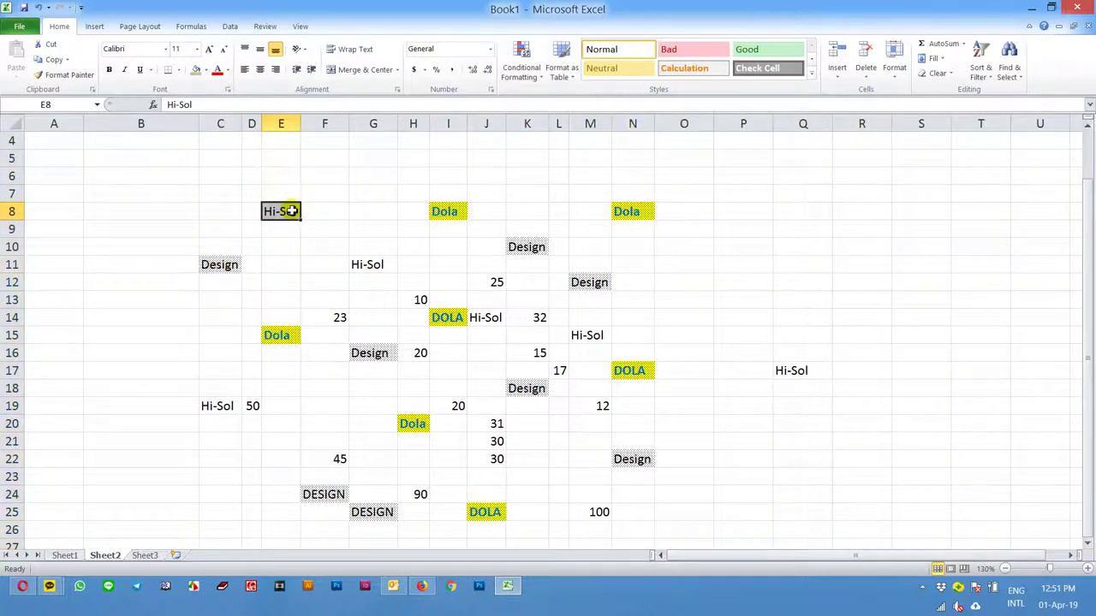
drag(246, 124, 286, 131)
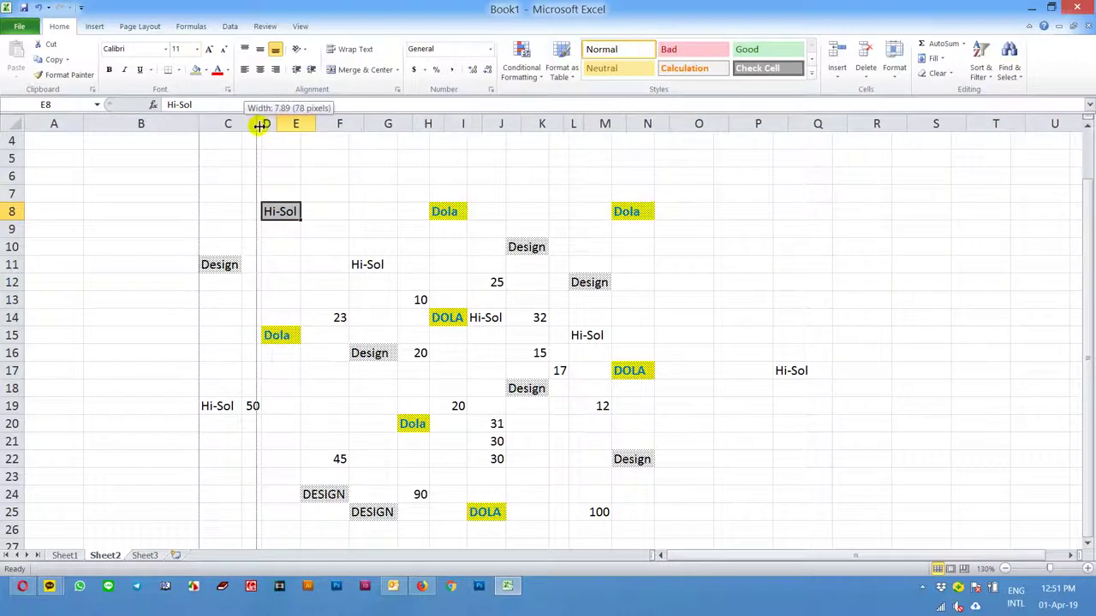
drag(286, 130, 861, 124)
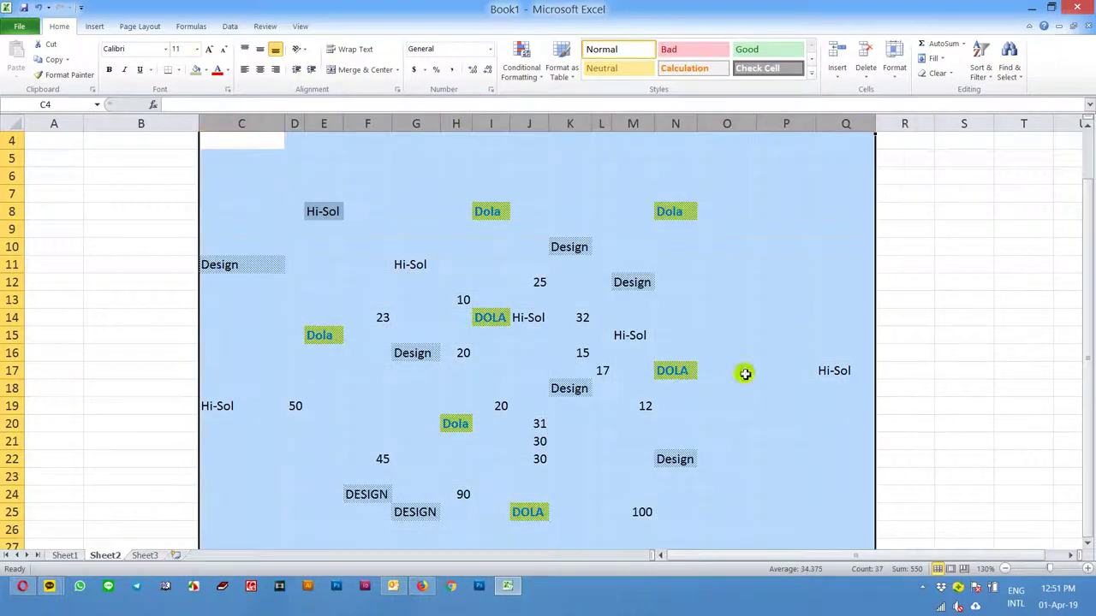
click(893, 55)
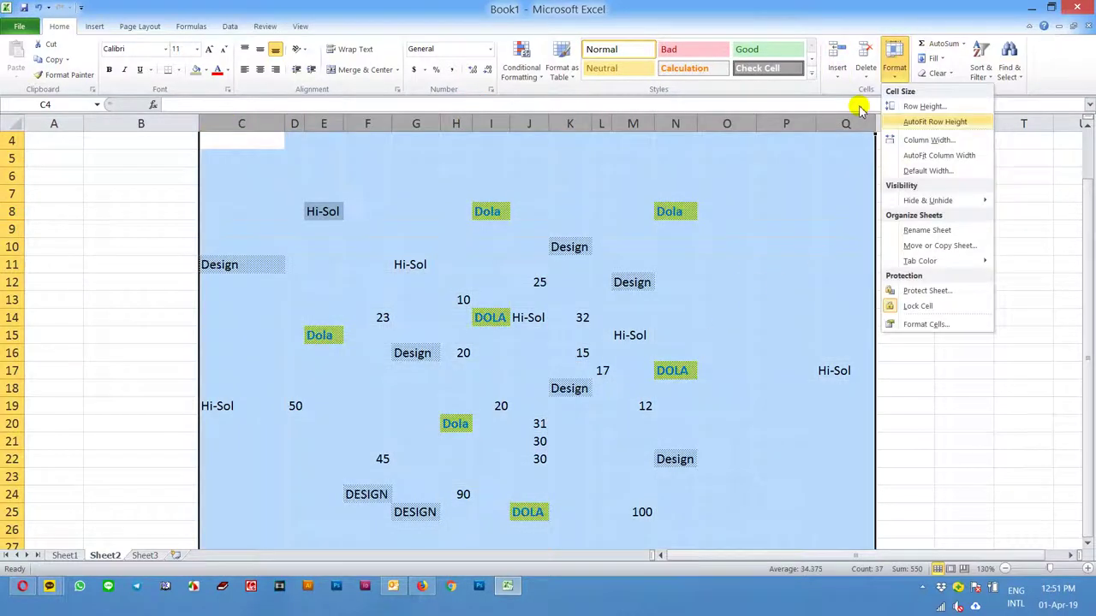
- Set columns C–Q to width 12, then autofit the selected columns
click(923, 144)
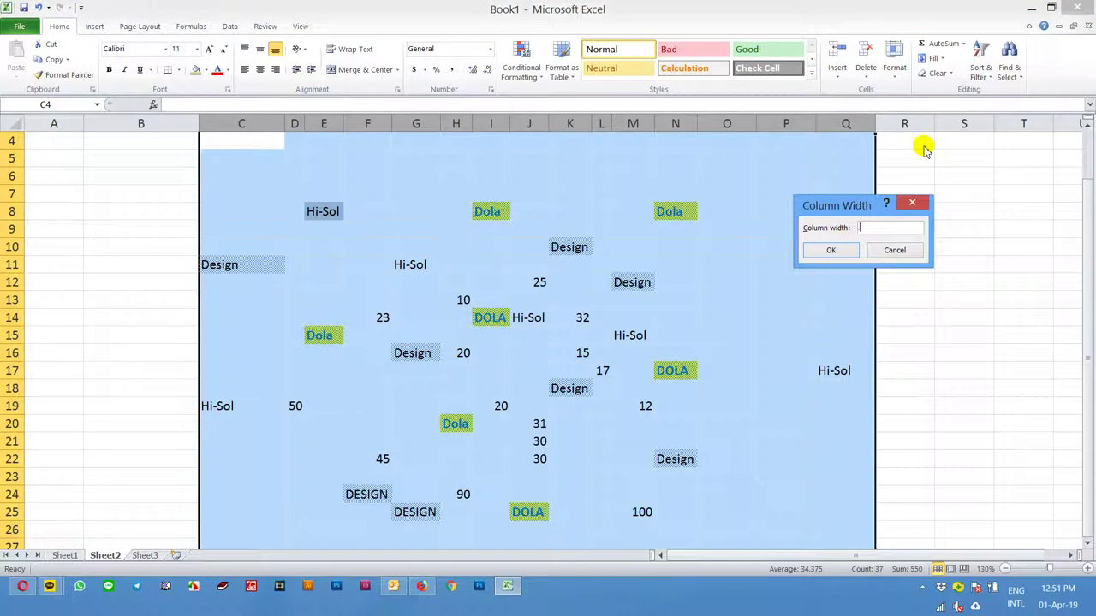
text(12)
key(Return)
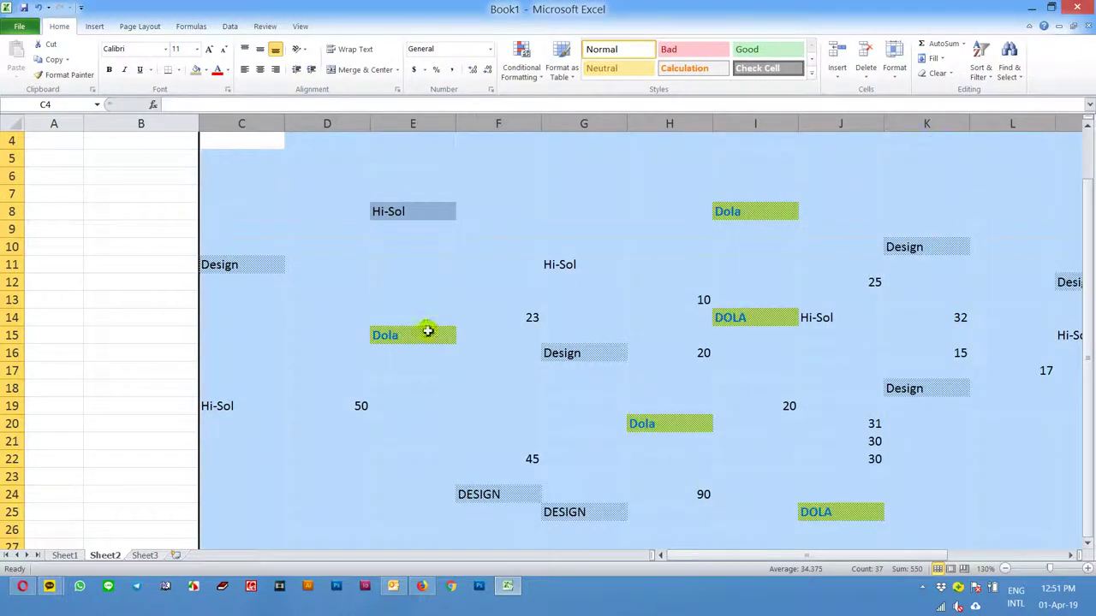
mouse_move(763, 555)
mouse_down()
mouse_move(939, 552)
mouse_move(641, 552)
mouse_up()
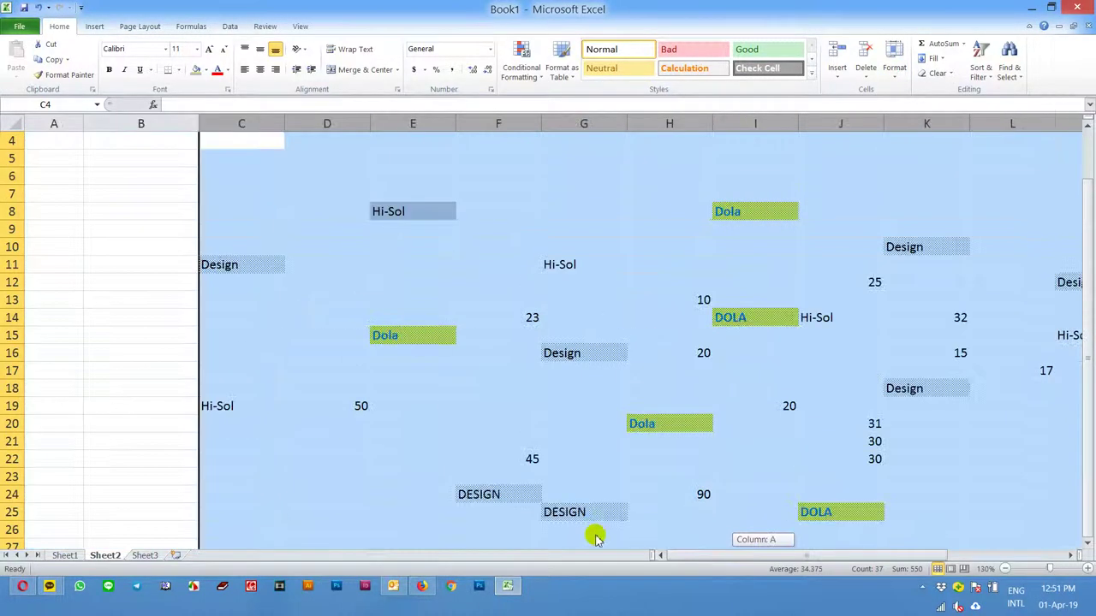
click(887, 68)
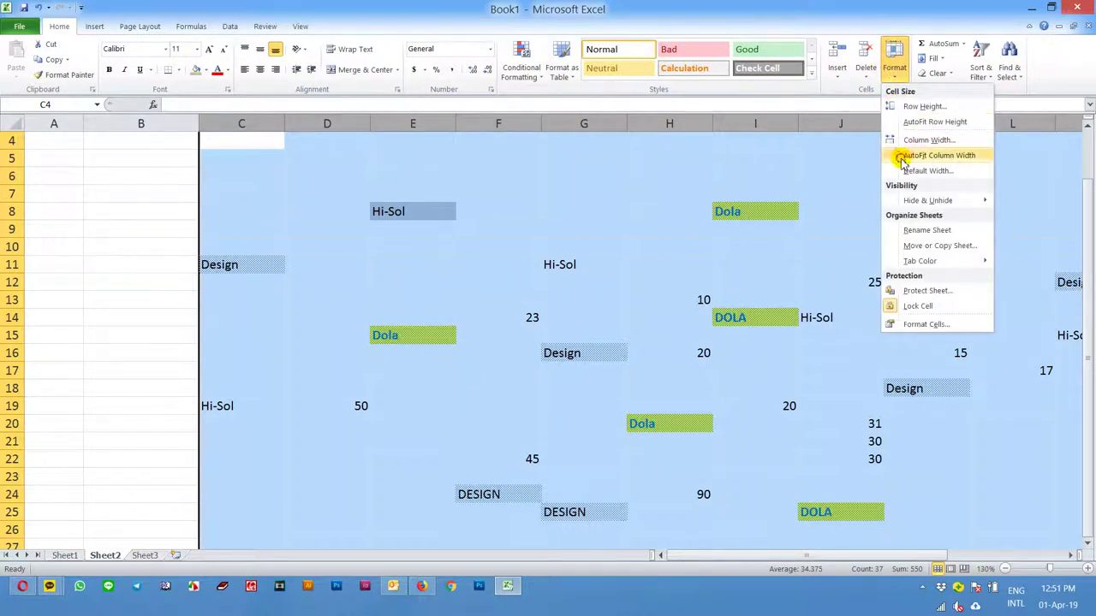
click(902, 156)
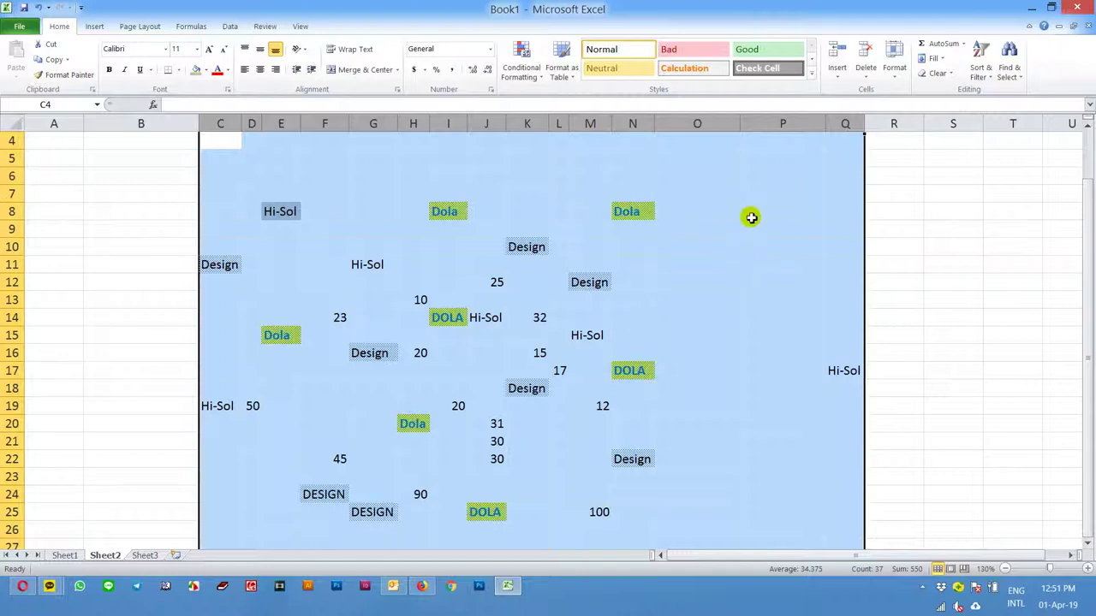
- Set the selected columns' width to 10
click(893, 60)
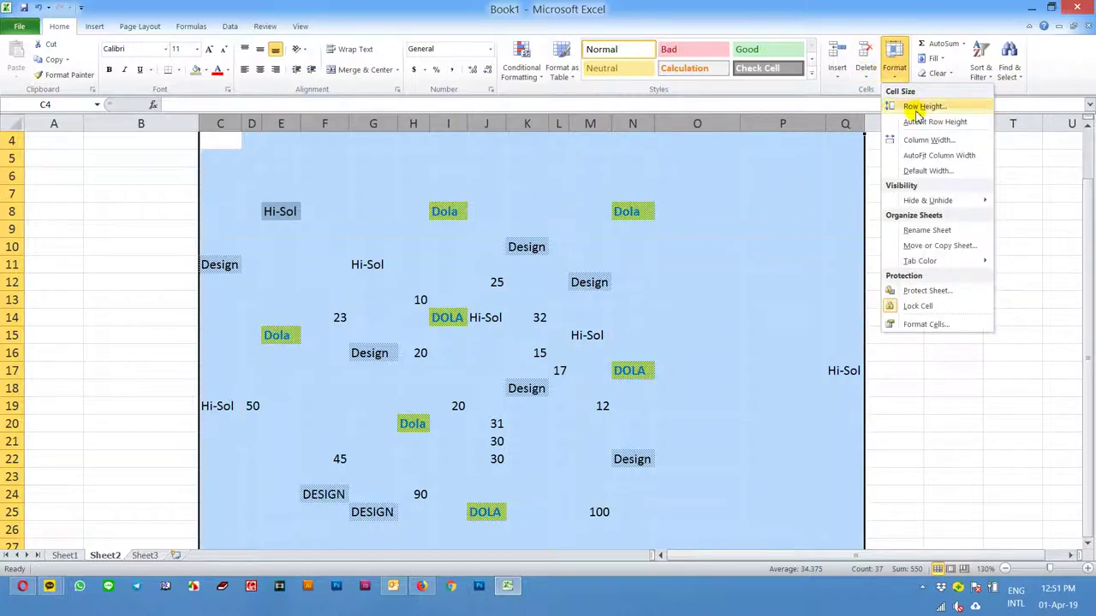
click(911, 139)
text(0)
key(Return)
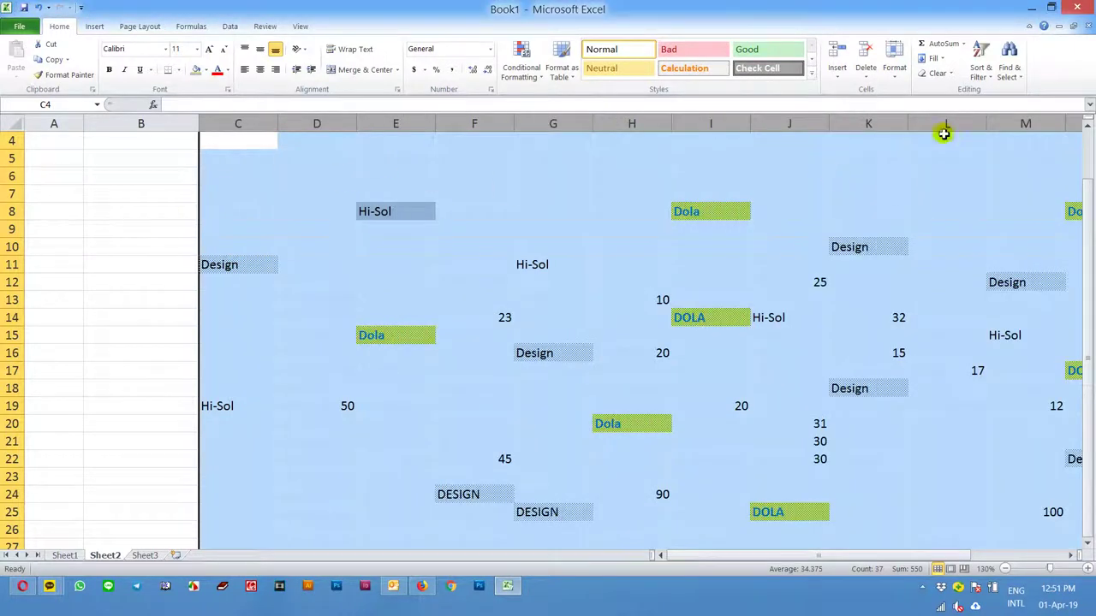
click(894, 67)
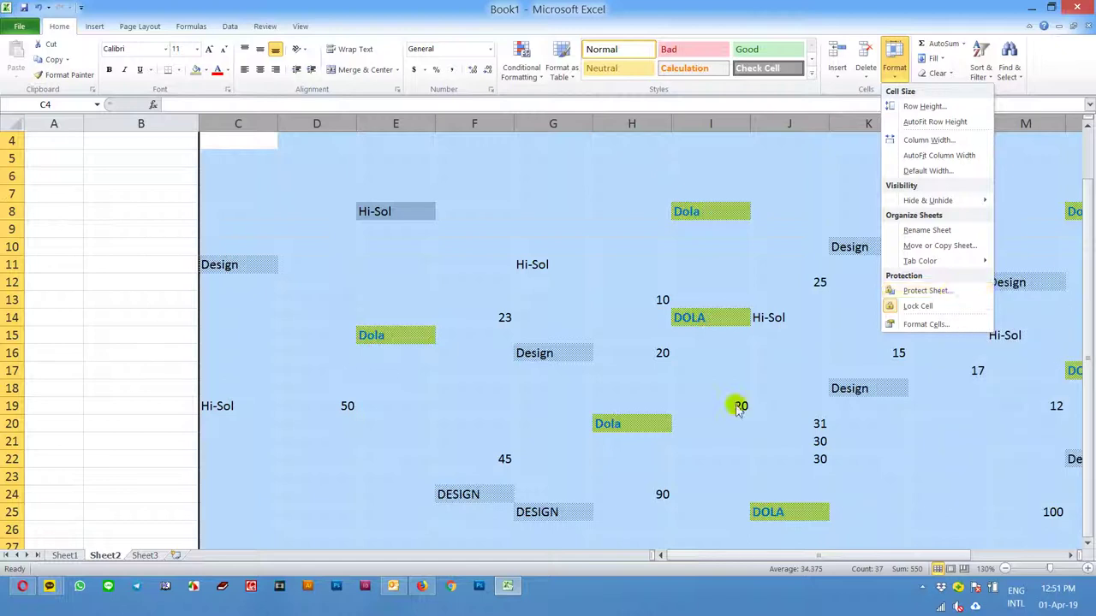
- Switch to Sheet3 and insert a new worksheet
click(145, 557)
click(145, 556)
click(187, 557)
- Insert another new worksheet and delete Sheet4
click(214, 556)
right_click(186, 557)
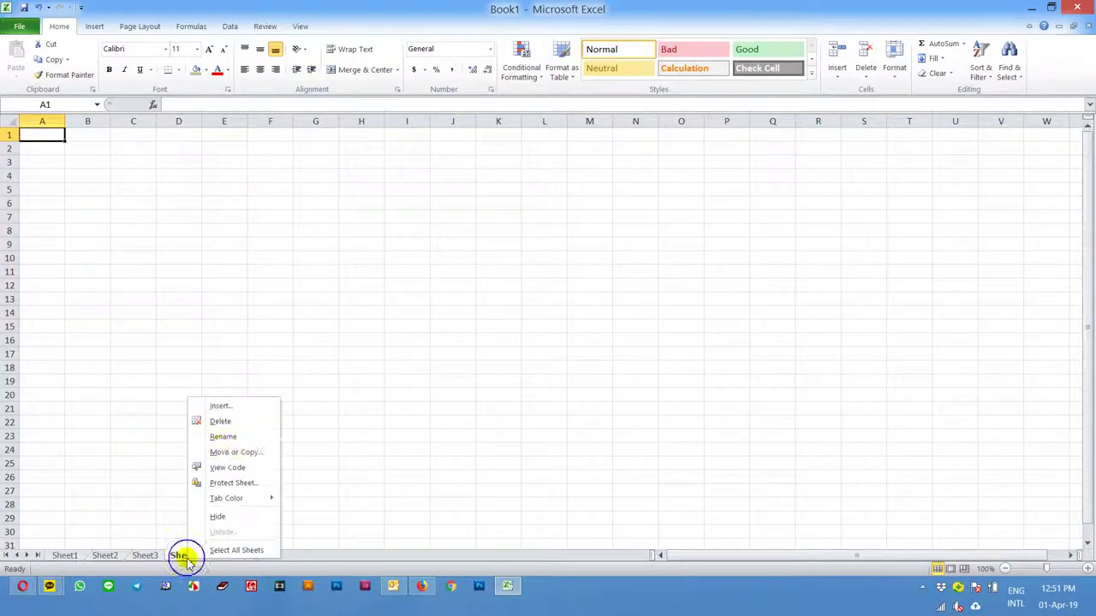
click(221, 421)
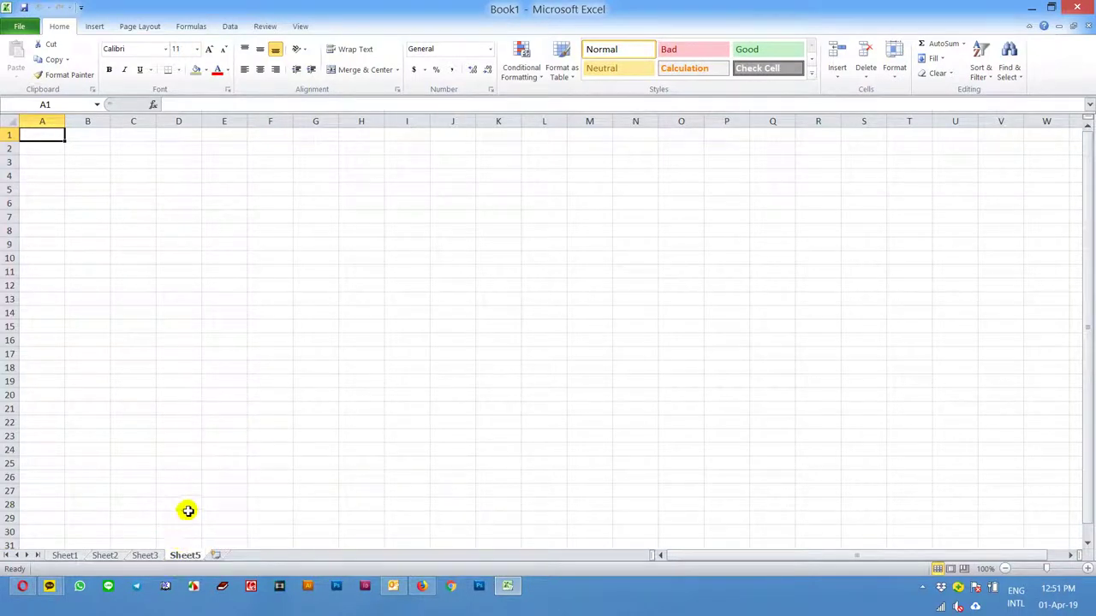
- Protect Sheet2 with a password, allowing only selection of locked and unlocked cells
click(104, 556)
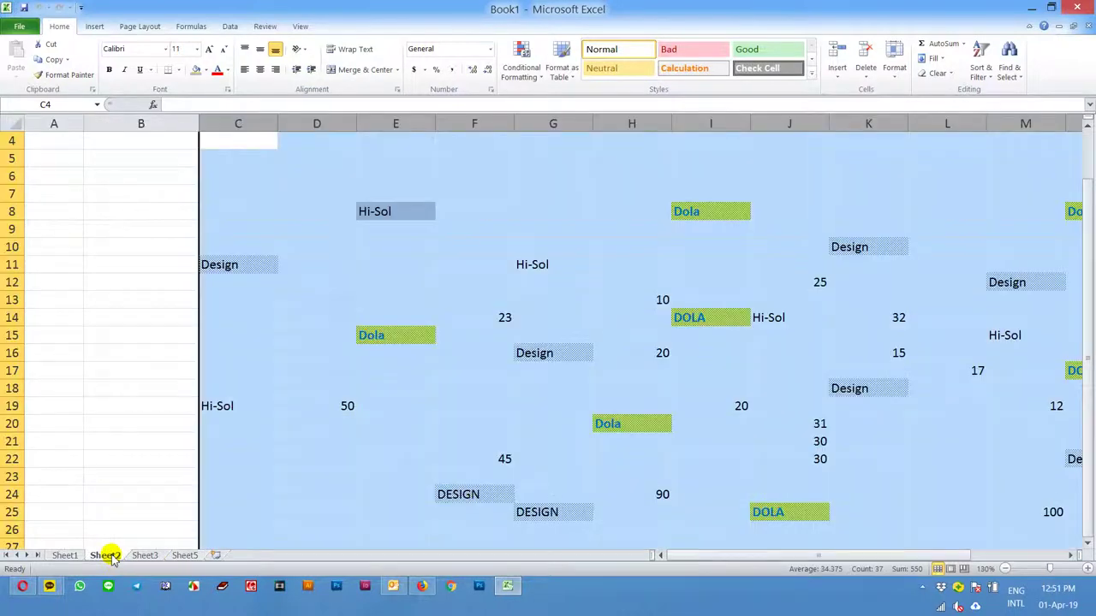
right_click(112, 554)
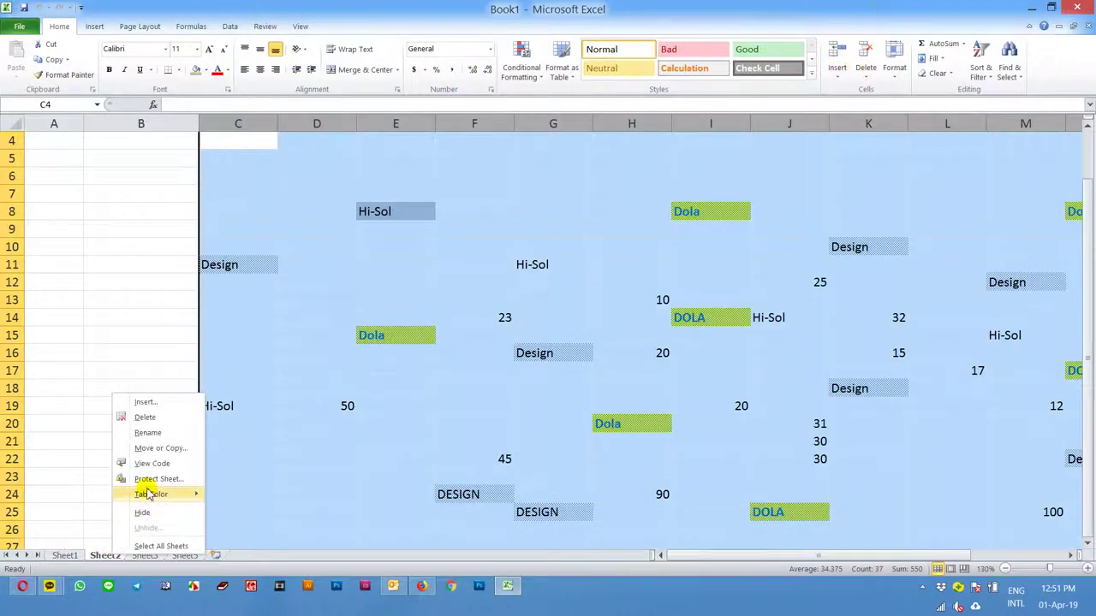
click(893, 67)
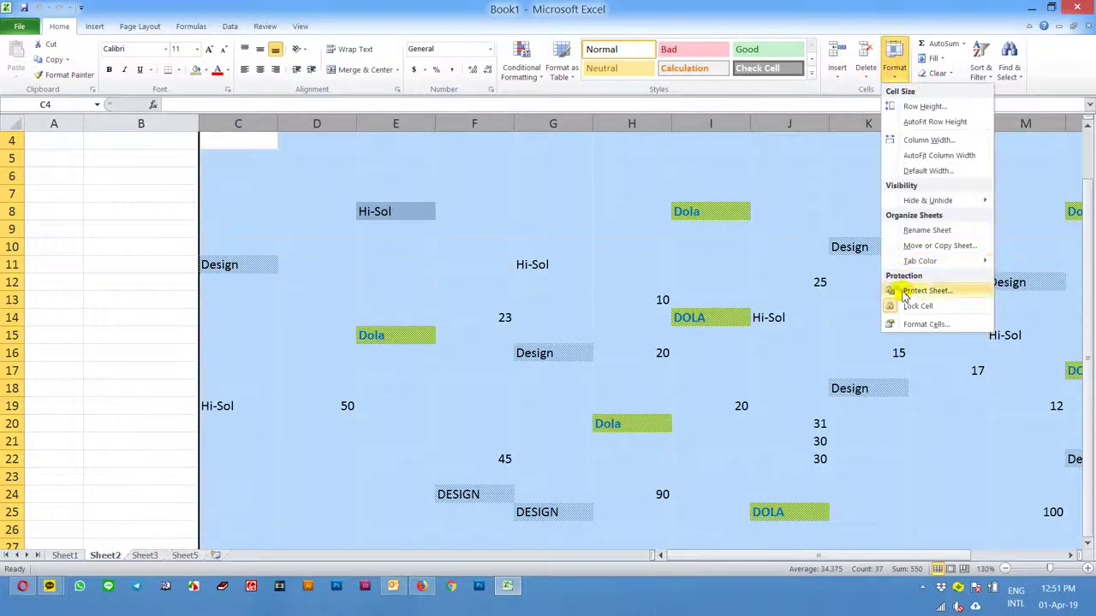
click(946, 292)
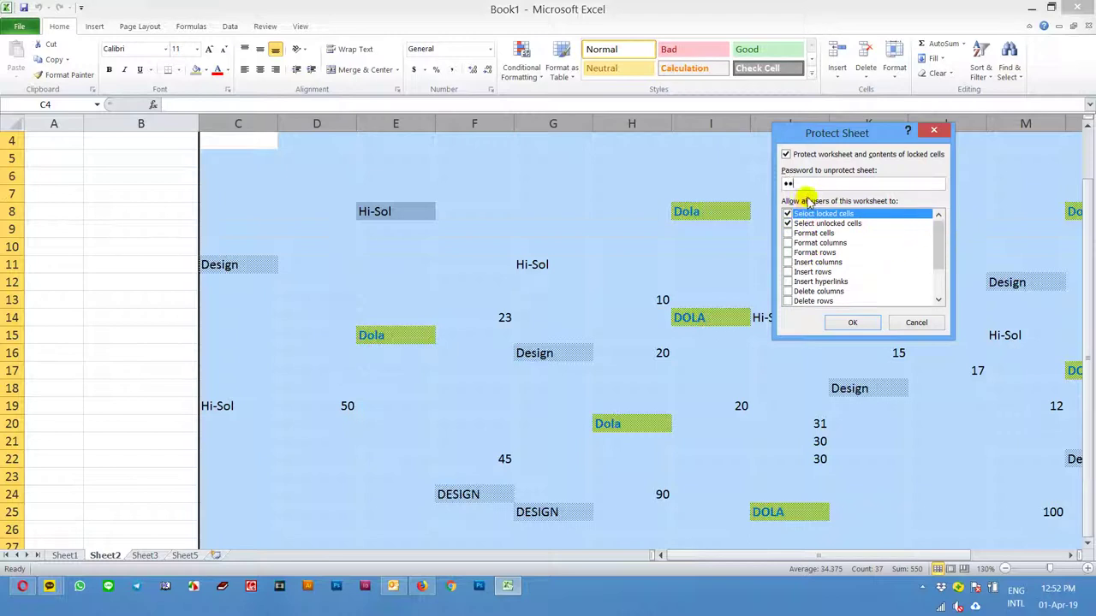
click(851, 324)
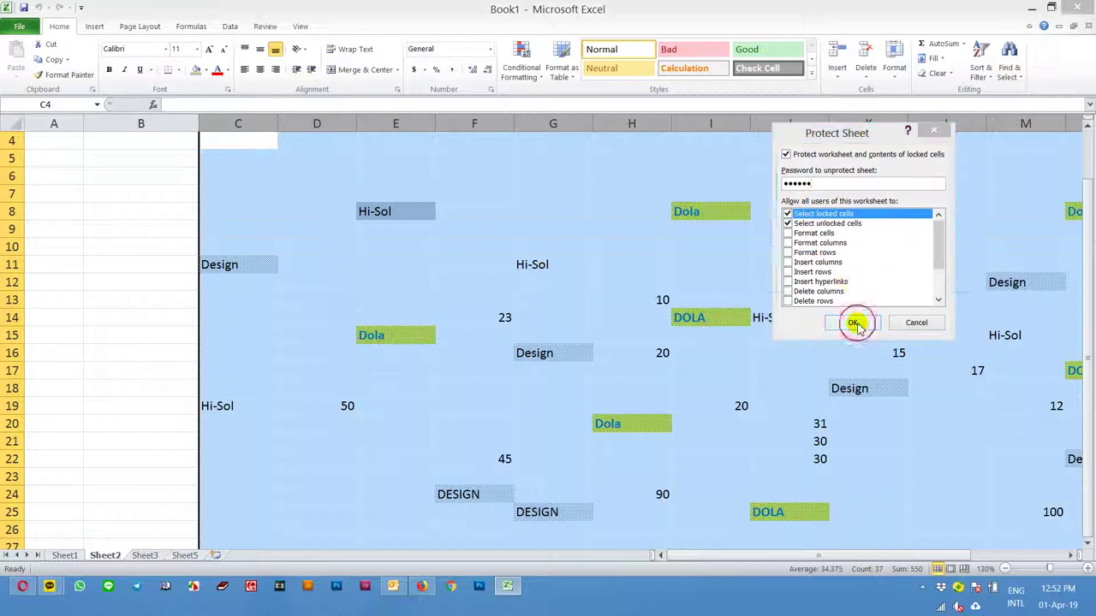
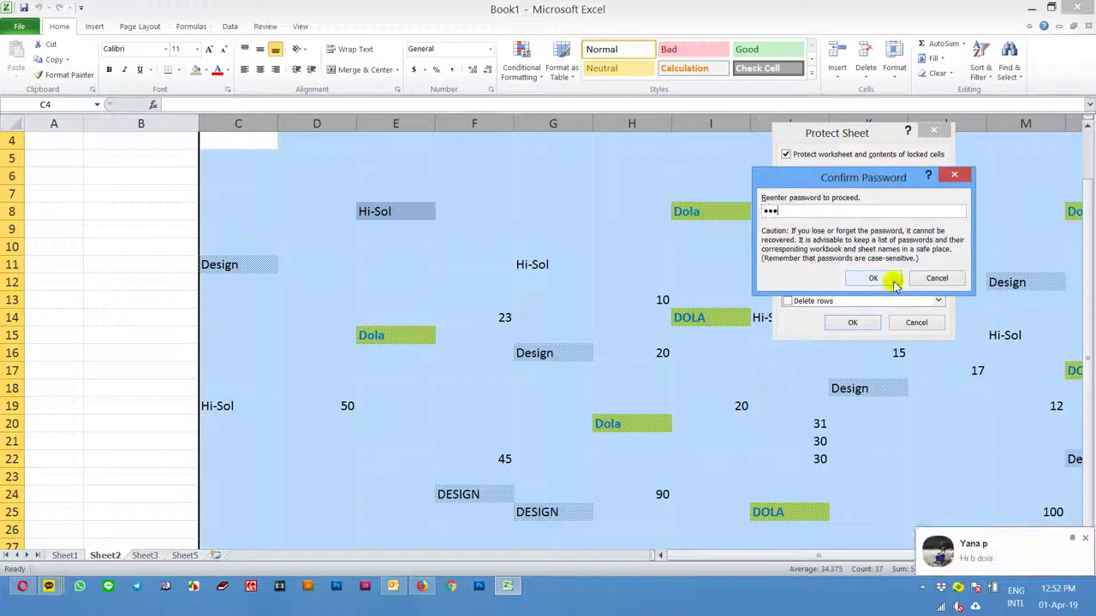
click(873, 279)
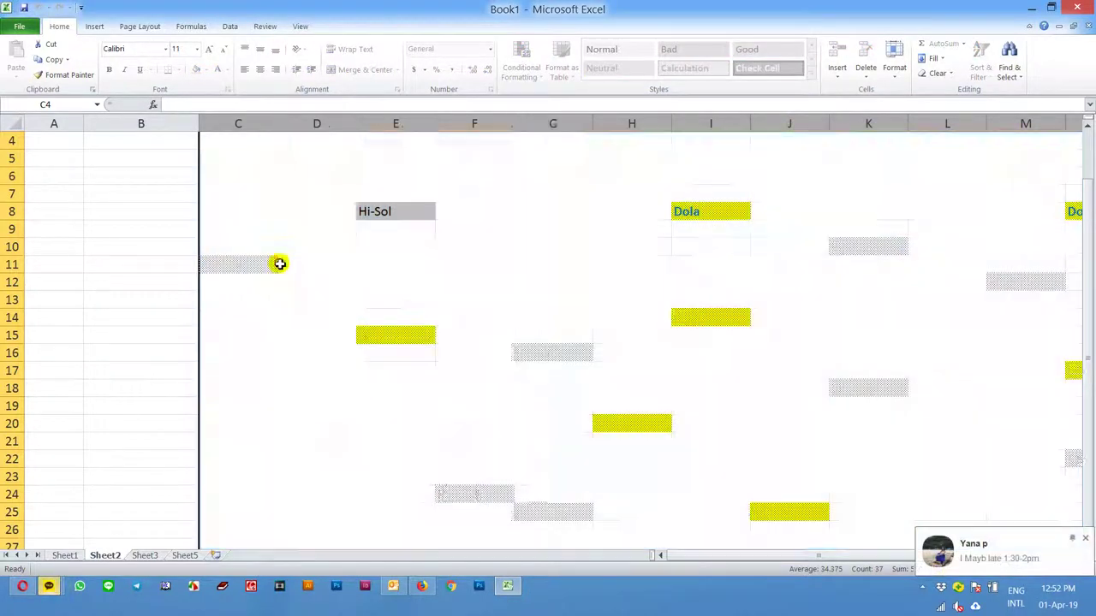
click(279, 263)
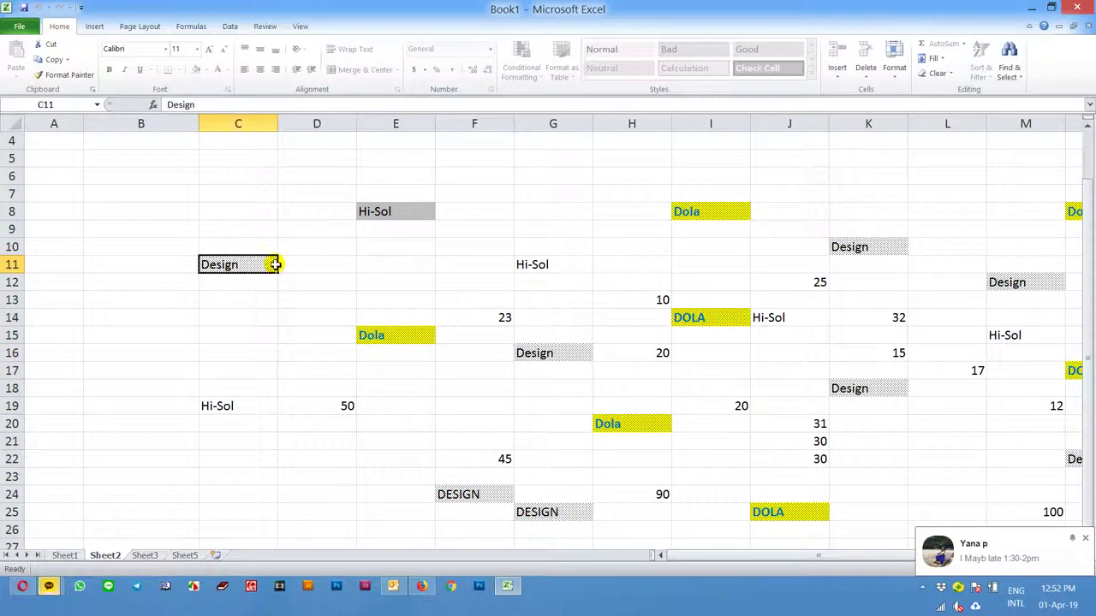
double_click(275, 263)
click(550, 333)
click(154, 296)
click(552, 332)
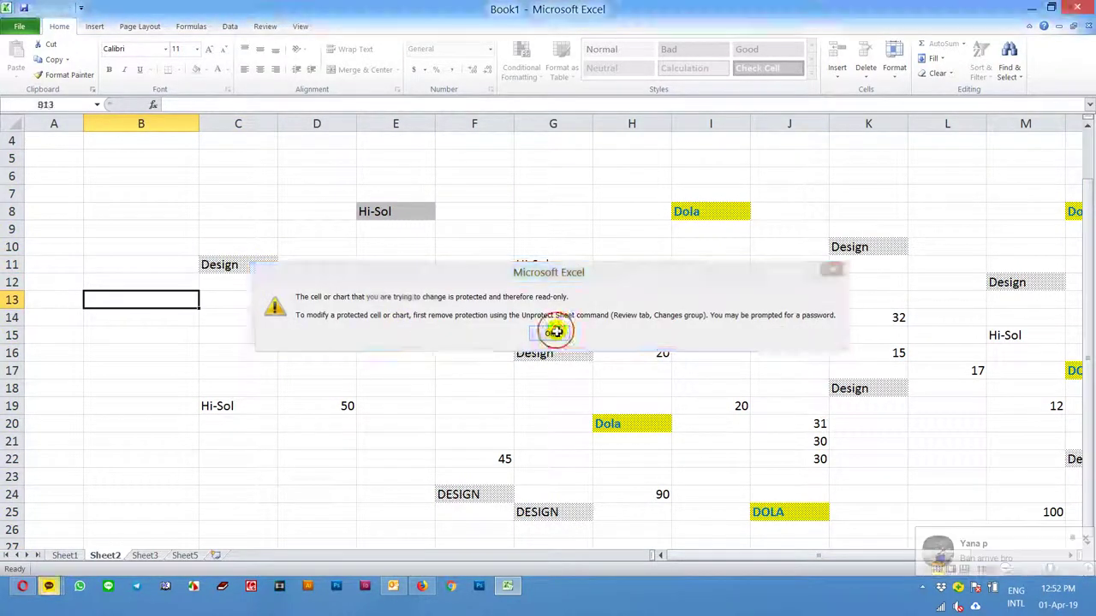
key(Delete)
click(549, 333)
double_click(552, 334)
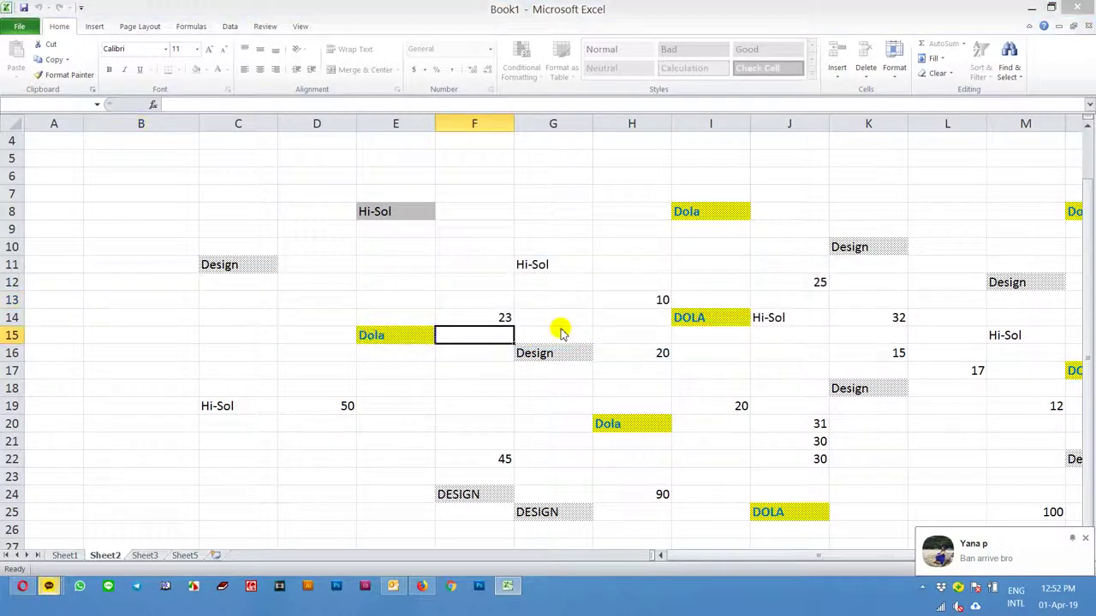
click(552, 336)
click(435, 370)
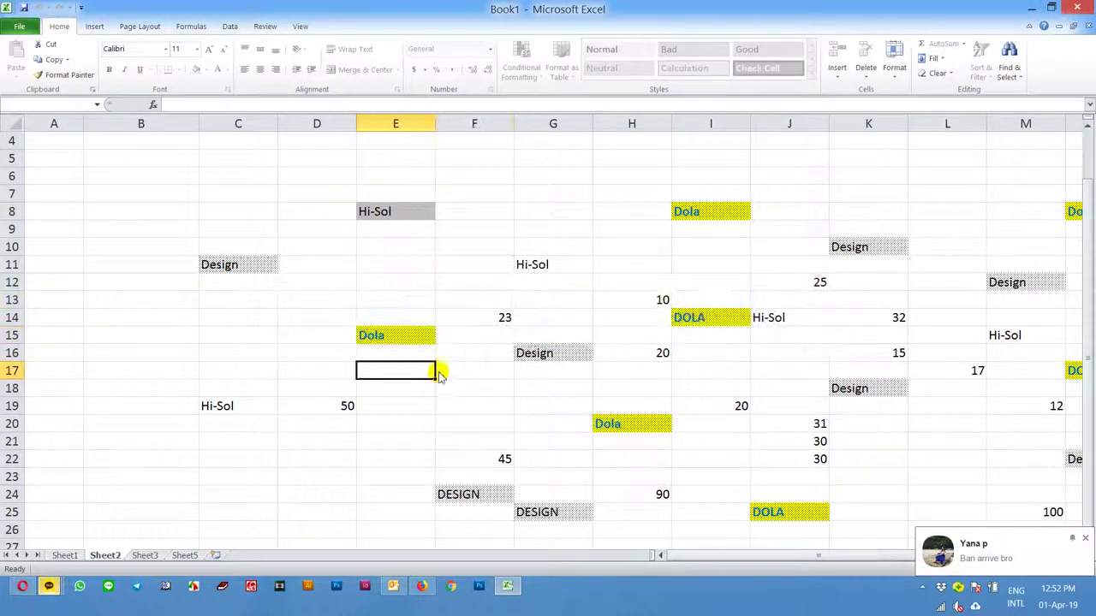
double_click(439, 374)
click(559, 332)
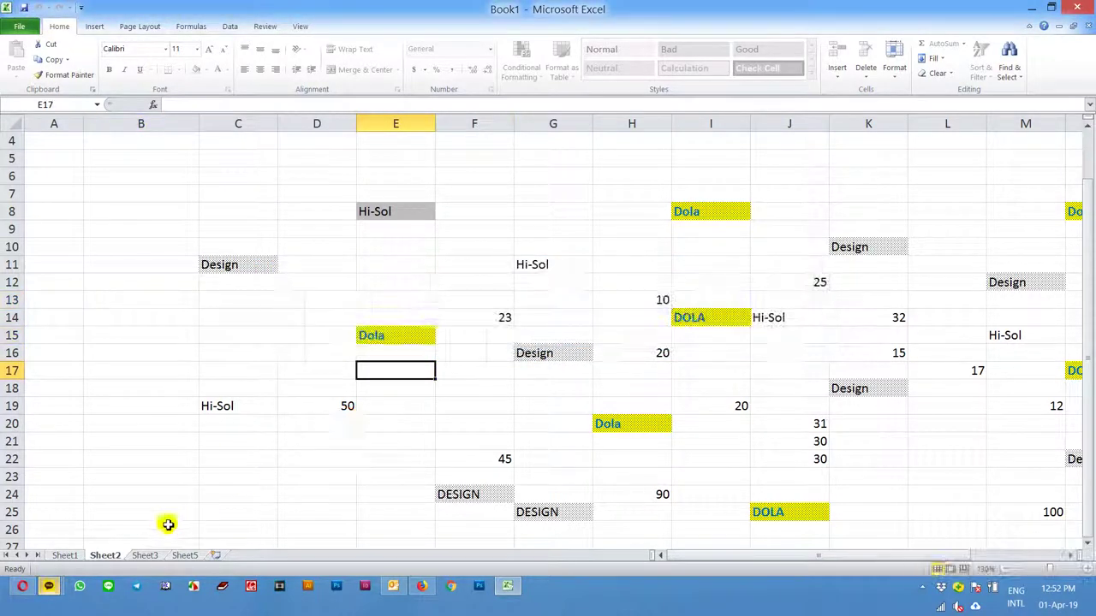
right_click(111, 555)
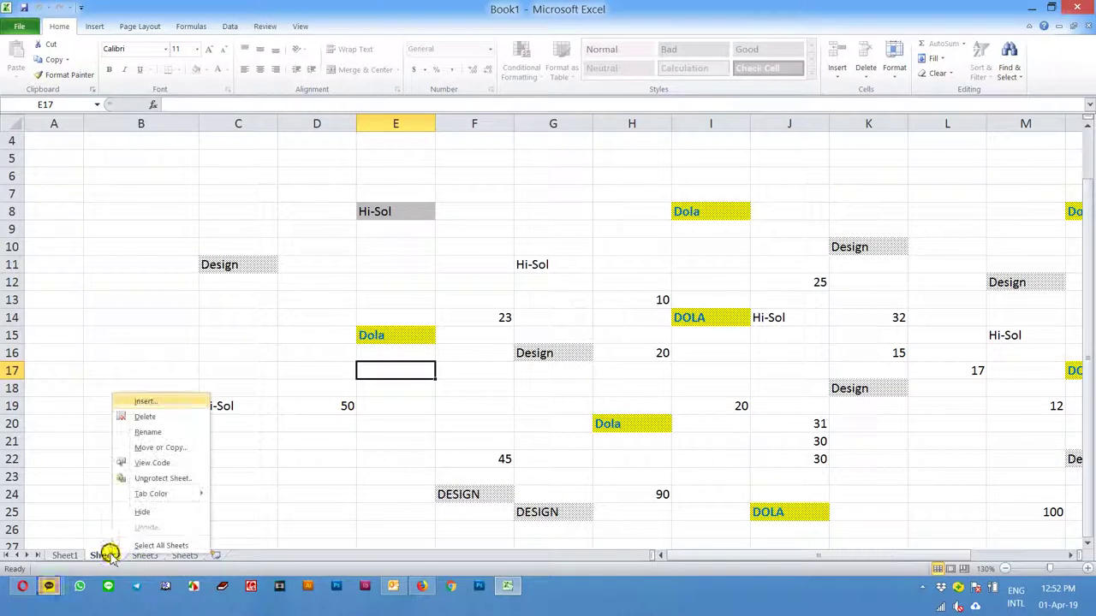
click(146, 415)
- Delete Sheet2 and type sample text such as ASDASD into E5, F12, K15, G19, I23 and I12
click(524, 332)
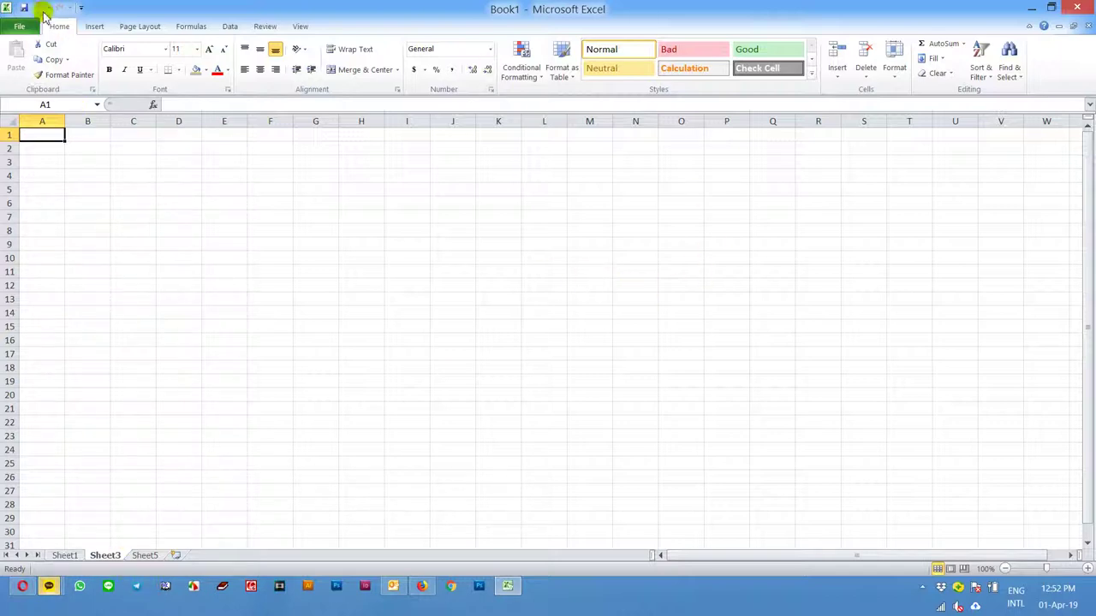
click(226, 190)
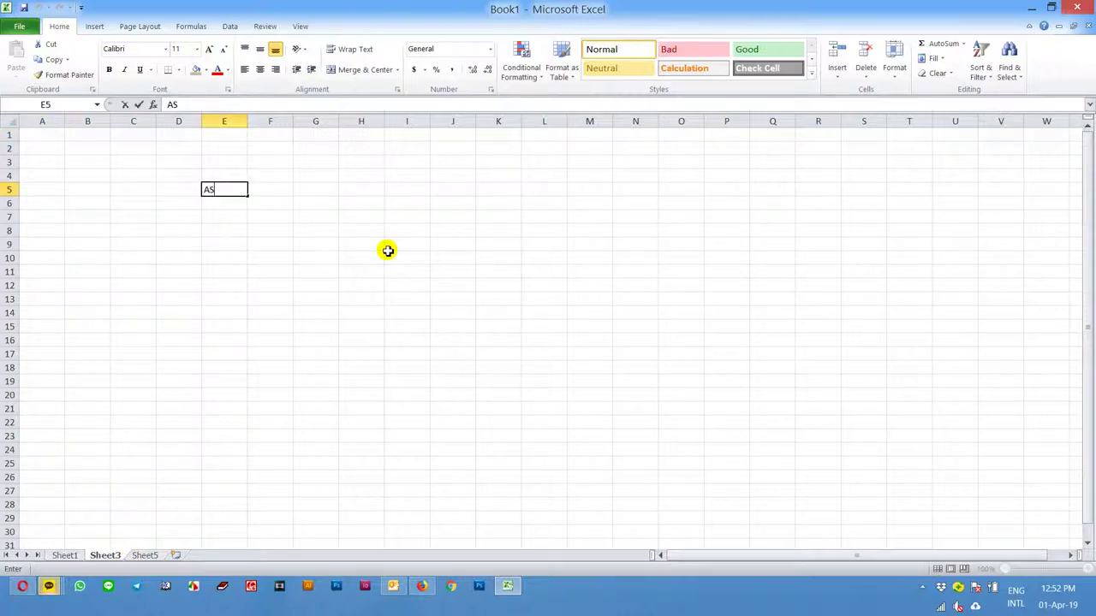
text(ASDASD)
click(257, 286)
text(SADASD)
click(511, 327)
text(ASDASD)
click(332, 382)
text(SADASDASD)
click(407, 435)
text(SADASDASD)
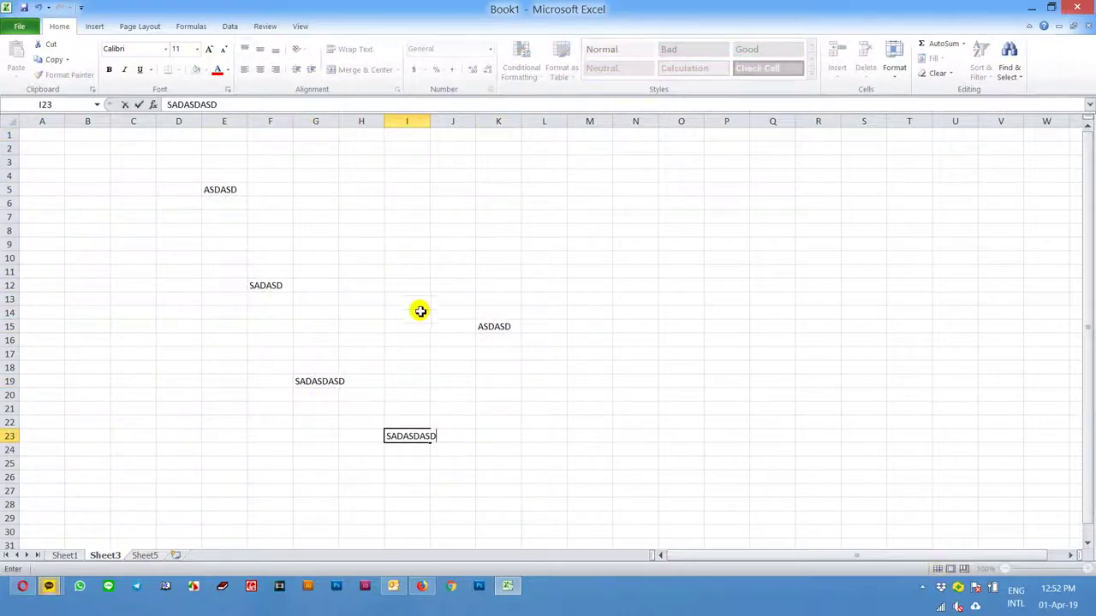
click(404, 285)
text(SADSD)
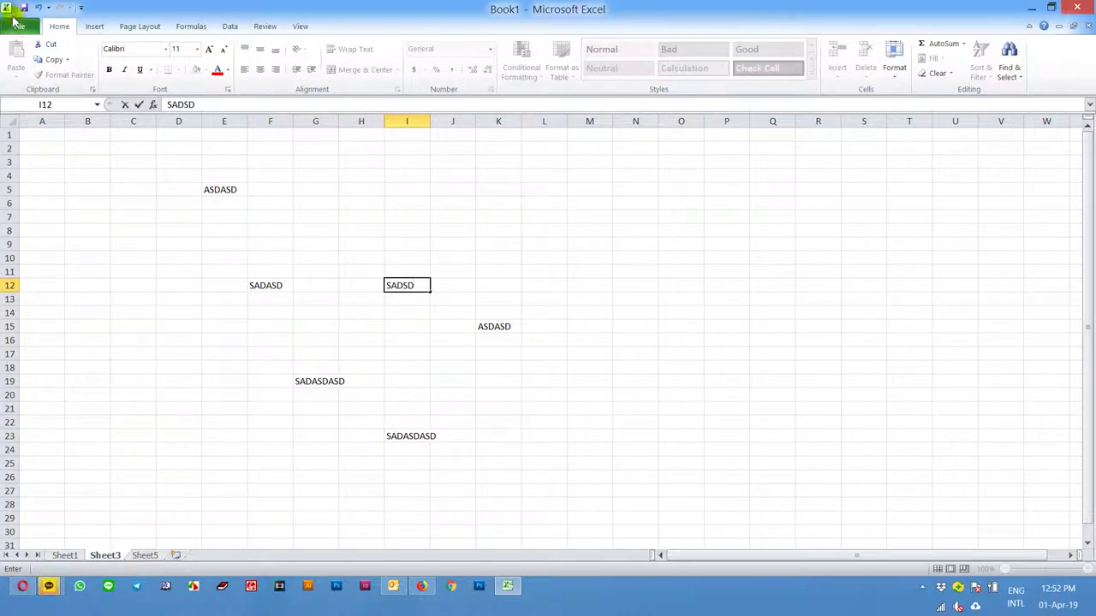
- Add more sample text in J5, L7, N12, L22 and D16
click(17, 26)
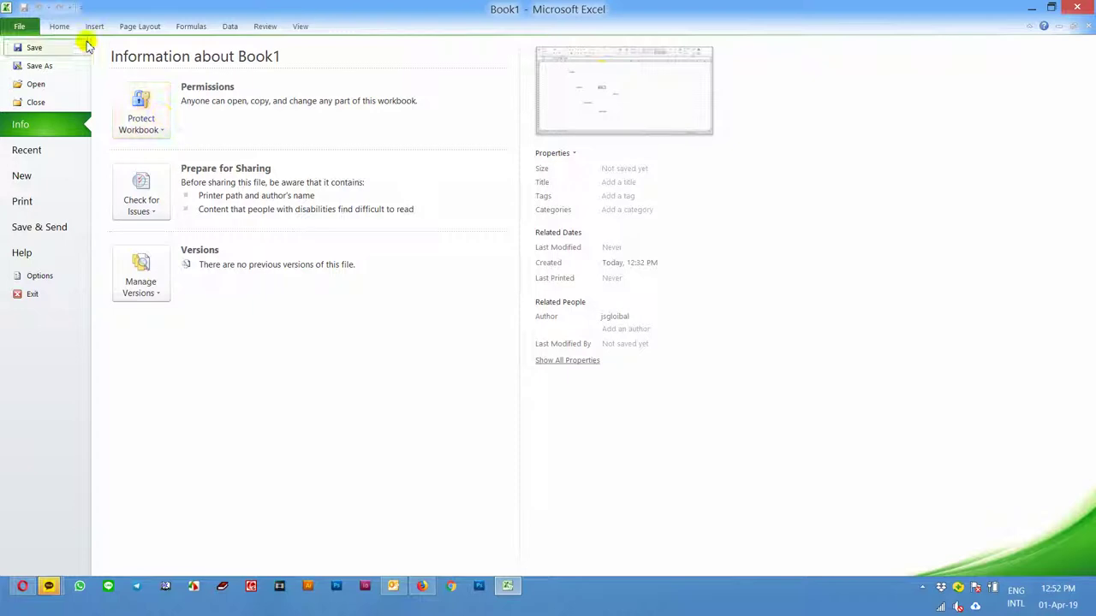
click(56, 25)
click(456, 189)
text(SADASD)
click(543, 217)
text(SADASD)
click(651, 287)
text(SADSAD)
click(523, 421)
text(SADASD)
click(167, 340)
text(ASDSAD)
click(167, 478)
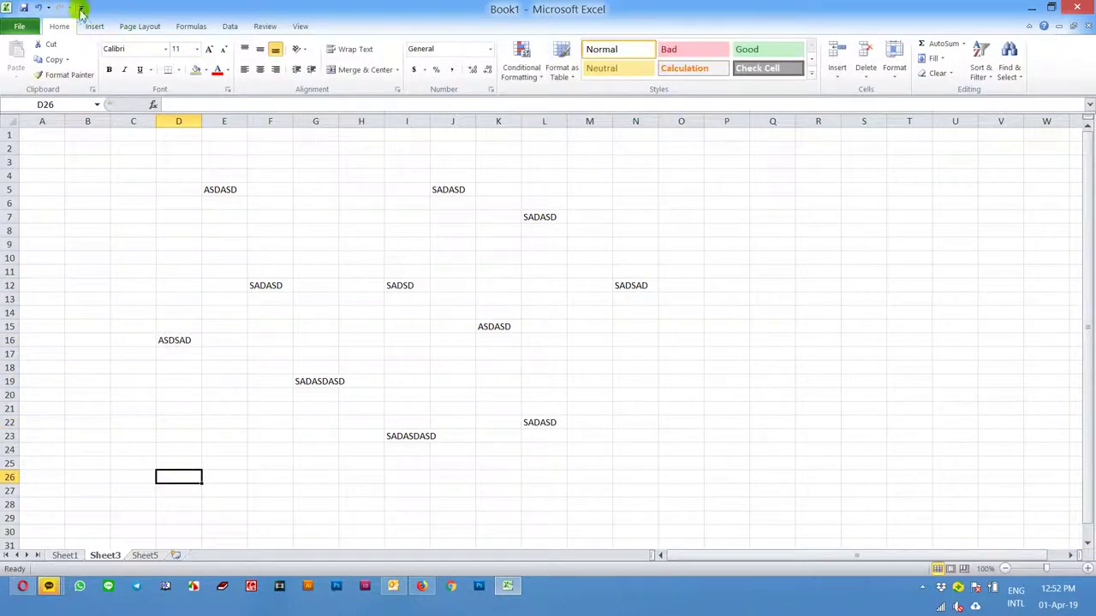
- Undo the recent cell entries, then redo them
click(80, 8)
click(38, 7)
click(38, 7)
click(40, 8)
click(39, 8)
click(40, 8)
click(41, 9)
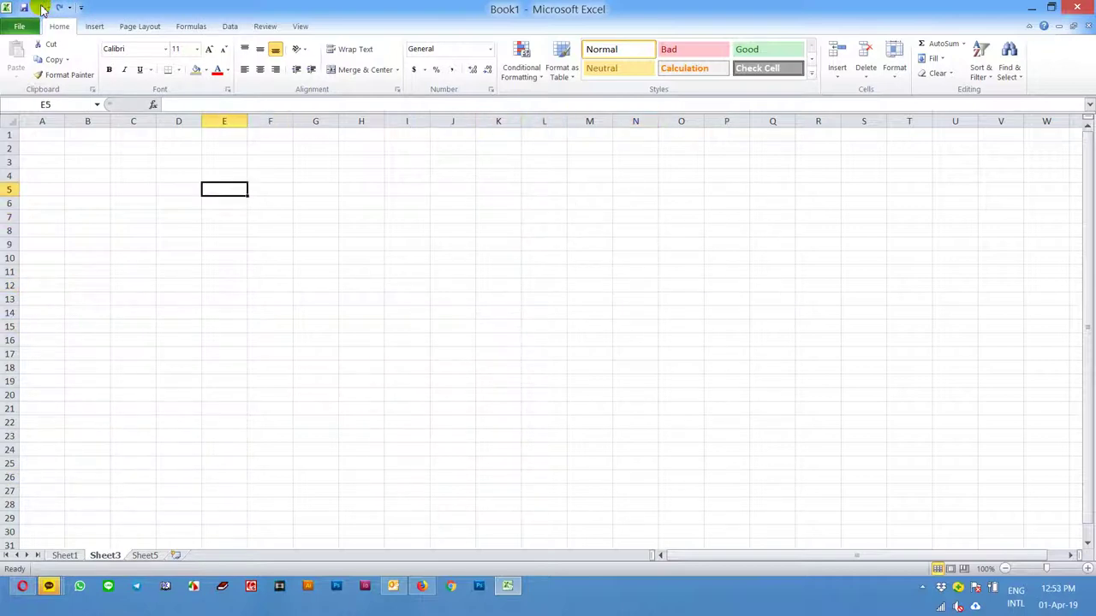
click(56, 8)
click(57, 8)
click(56, 8)
click(54, 8)
click(54, 8)
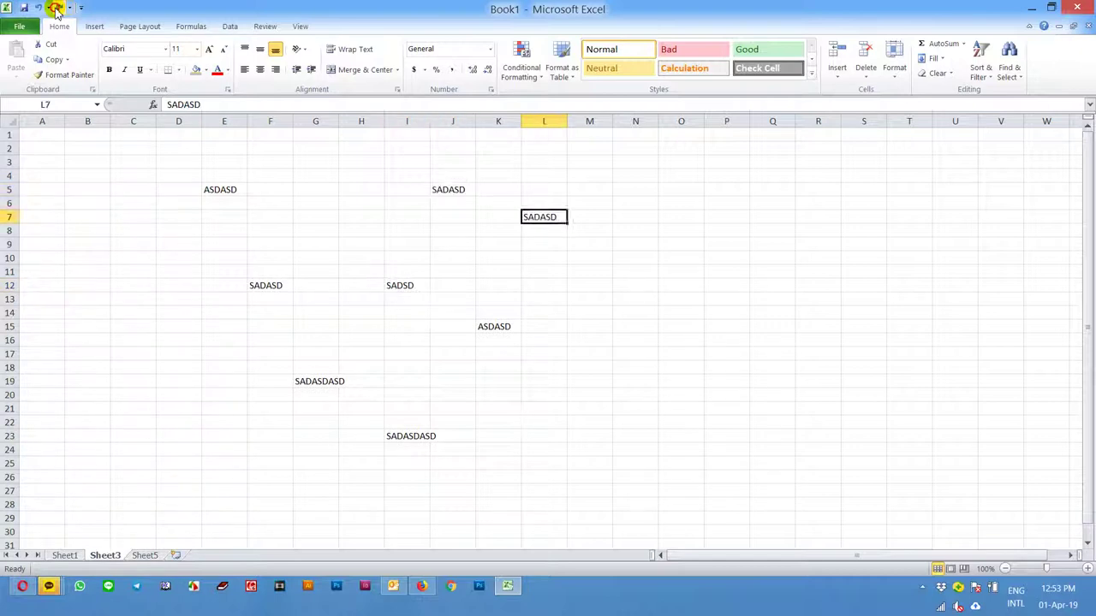
click(54, 8)
click(54, 8)
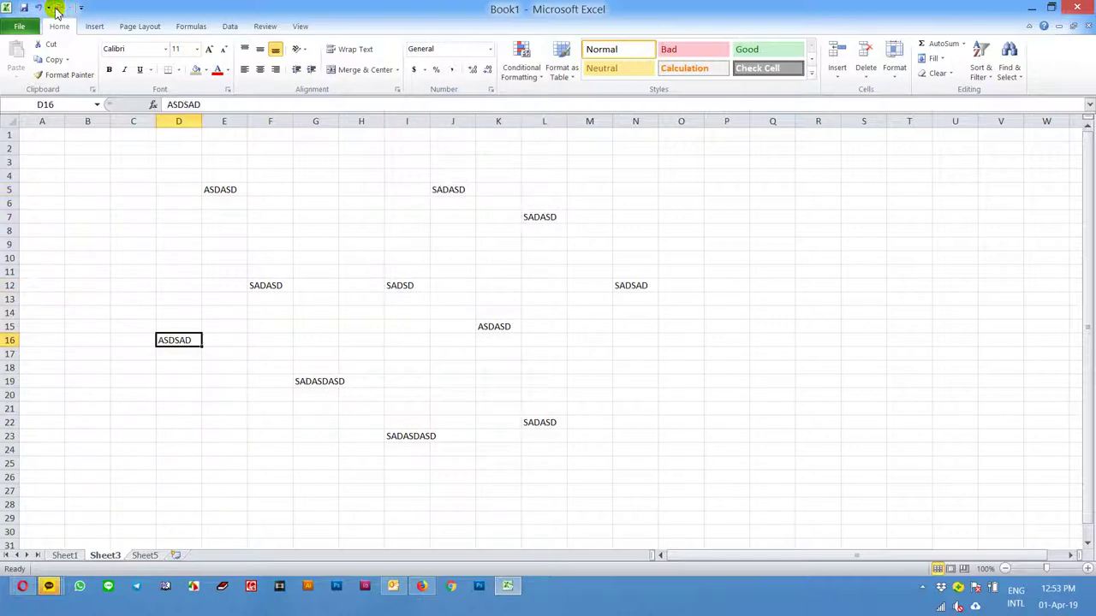
click(894, 66)
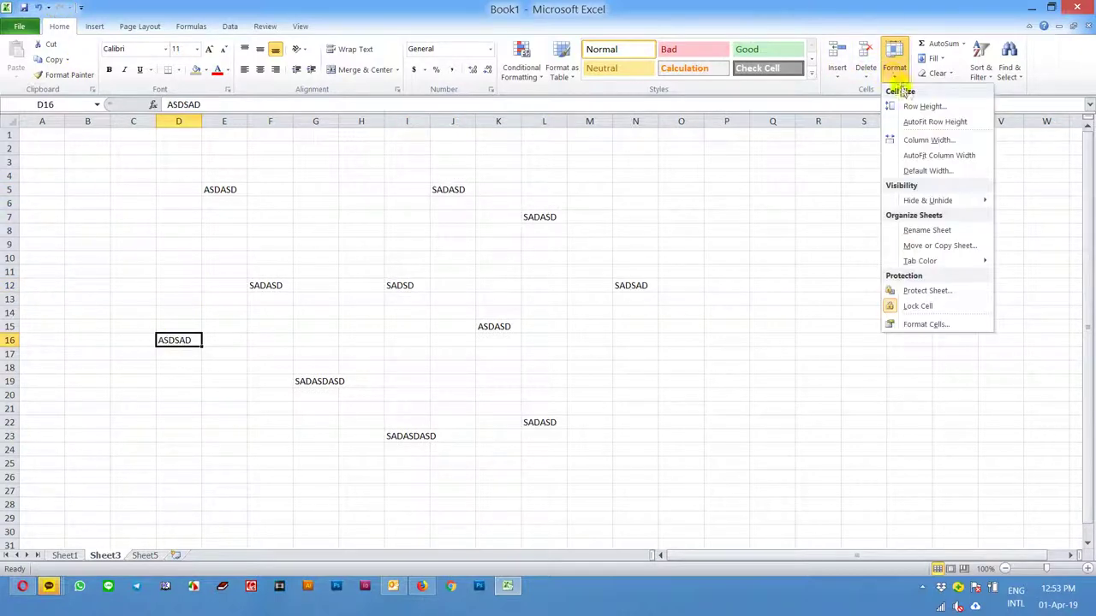
- Toggle the lock on D16 and replace its entry with SDFSDF
click(936, 313)
click(599, 296)
click(163, 341)
text(SDFSDF)
click(211, 370)
click(168, 340)
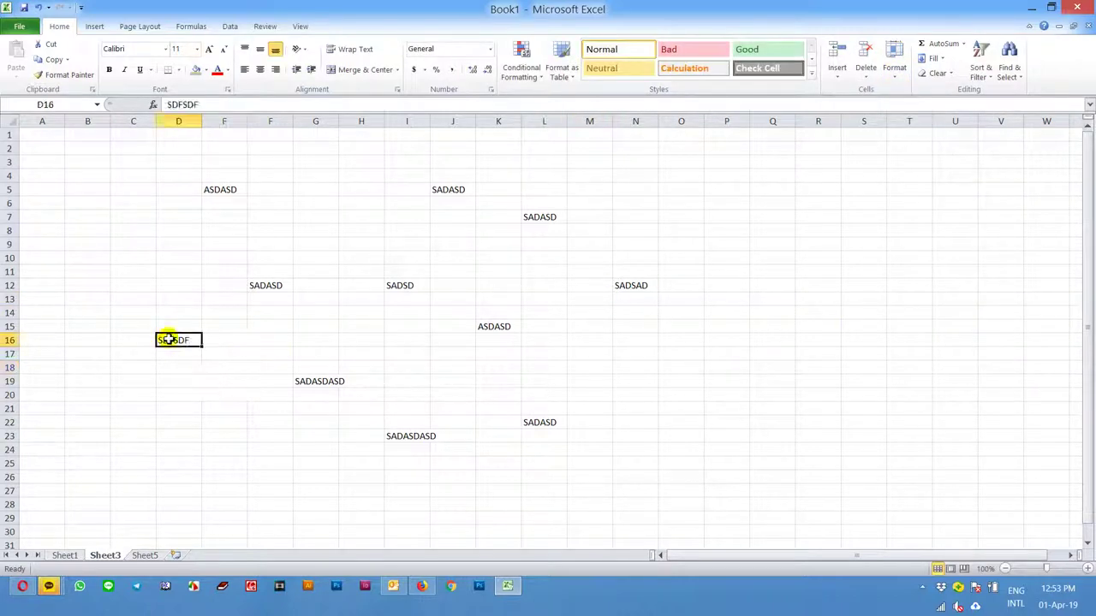
right_click(169, 340)
click(166, 346)
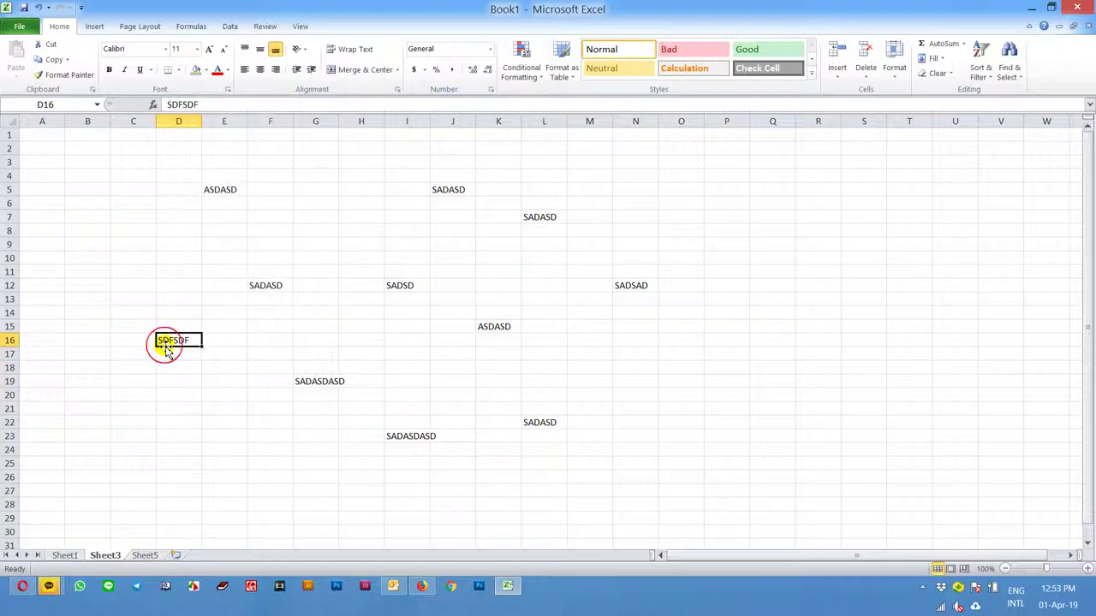
click(243, 379)
click(261, 287)
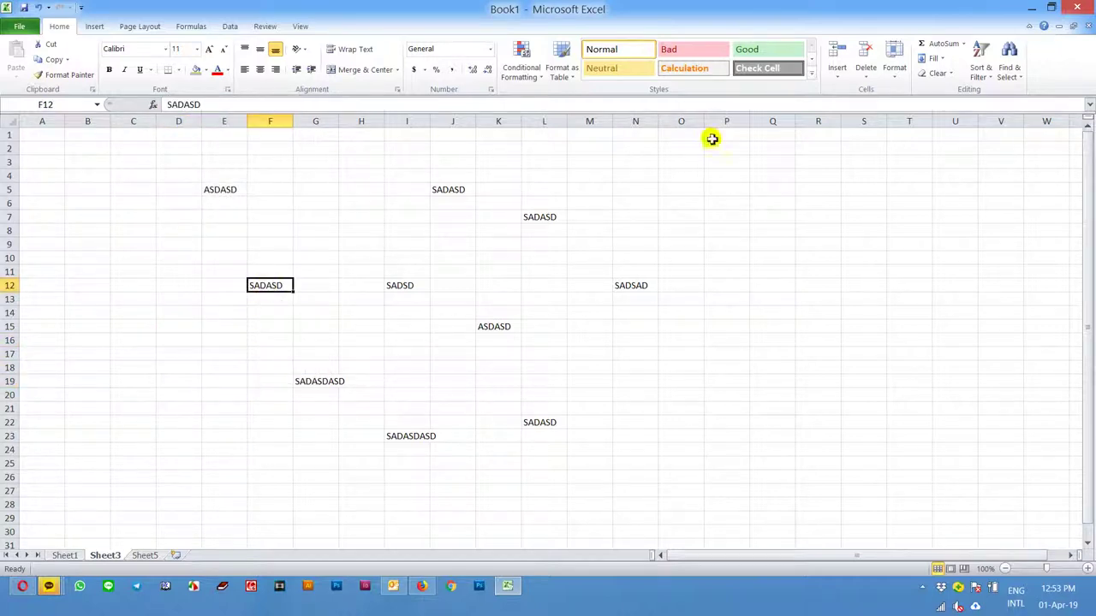
- Toggle the lock on F12 and enter SAD in it
click(893, 67)
click(913, 306)
text(SAD)
click(274, 337)
click(276, 283)
click(872, 218)
- Protect Sheet3 without a password, allowing only cell selection, and test editing H20
right_click(106, 558)
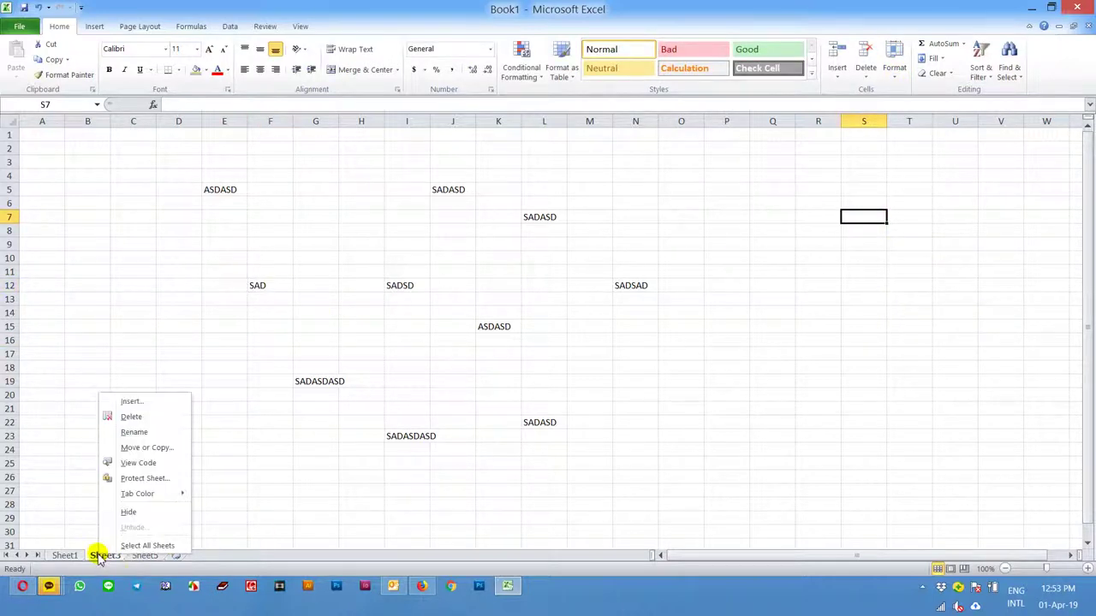
click(171, 480)
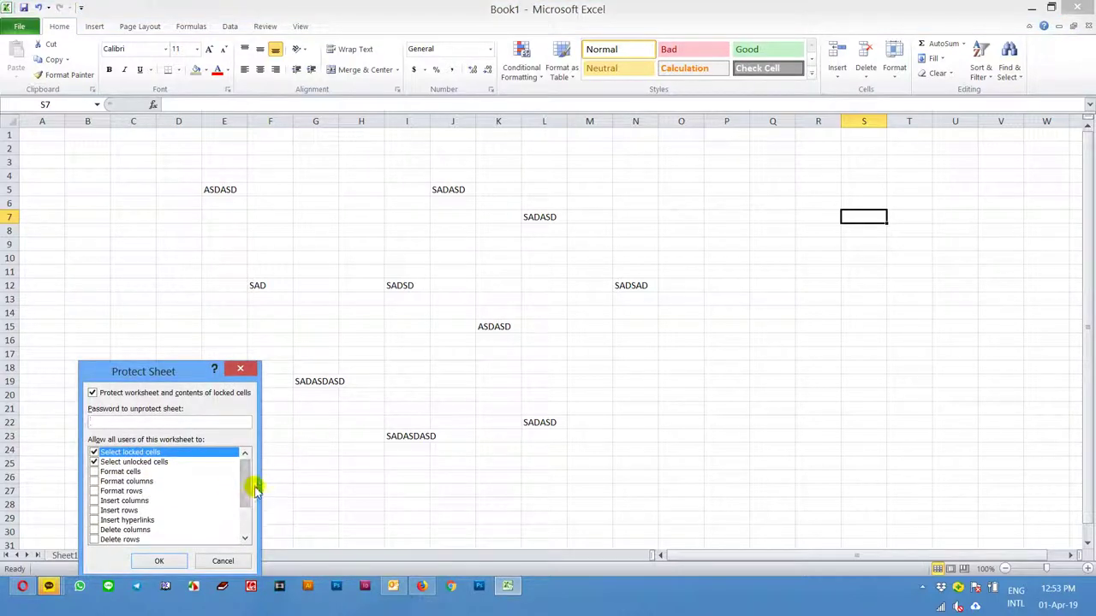
drag(239, 500, 137, 510)
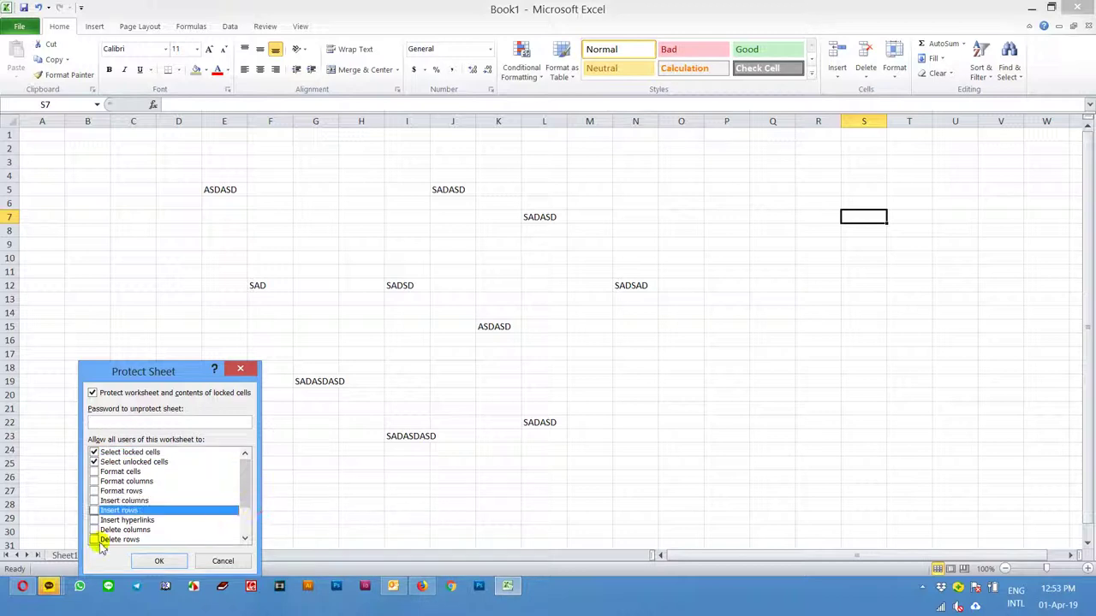
click(94, 530)
click(96, 532)
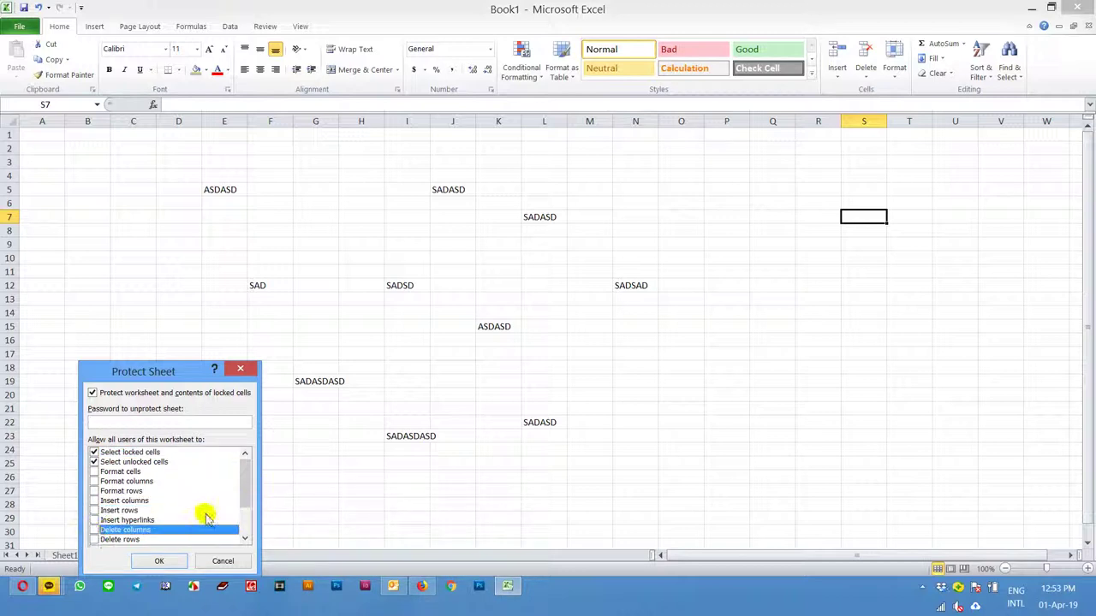
click(244, 539)
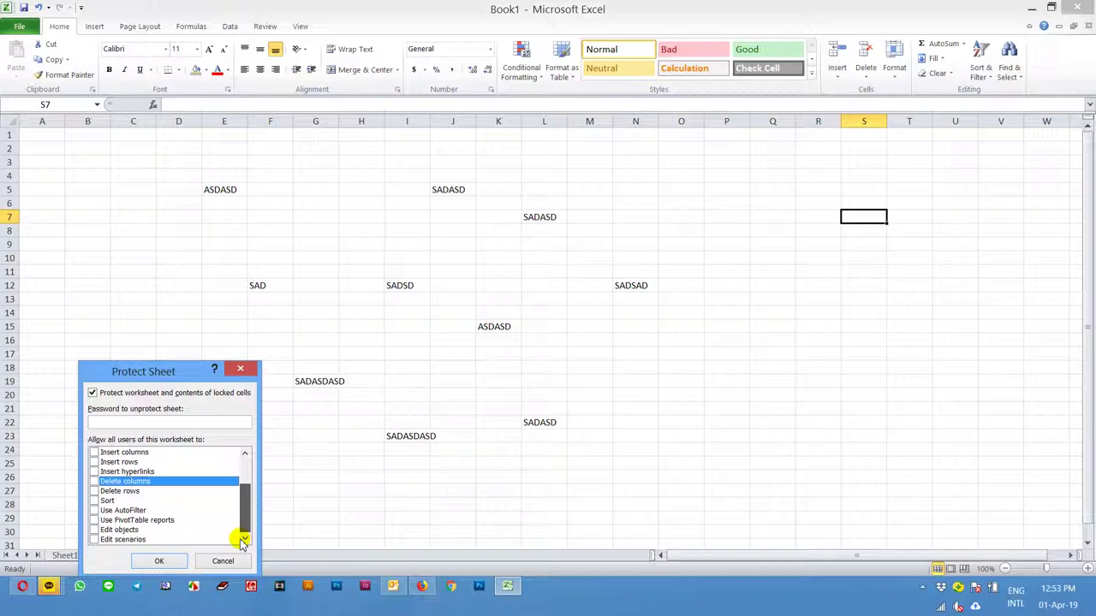
drag(242, 512, 243, 473)
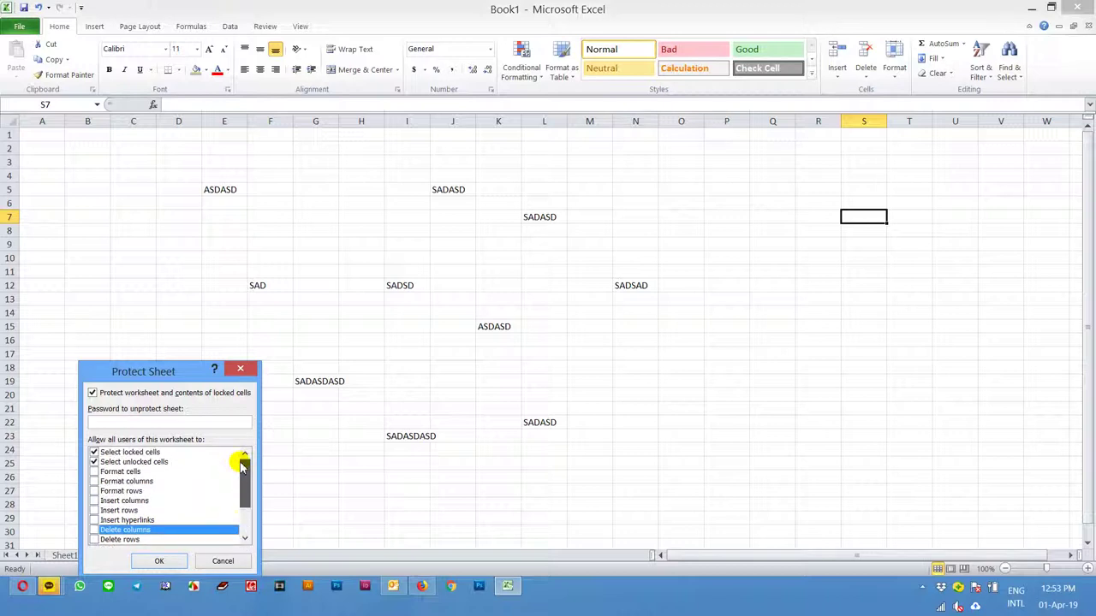
drag(241, 467, 237, 501)
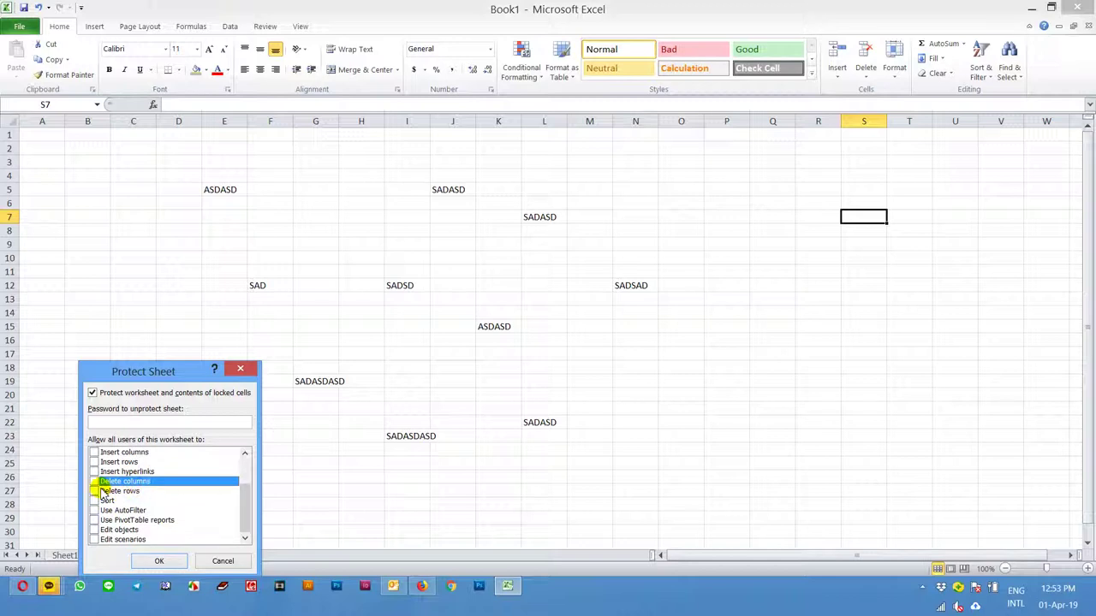
drag(240, 520, 242, 486)
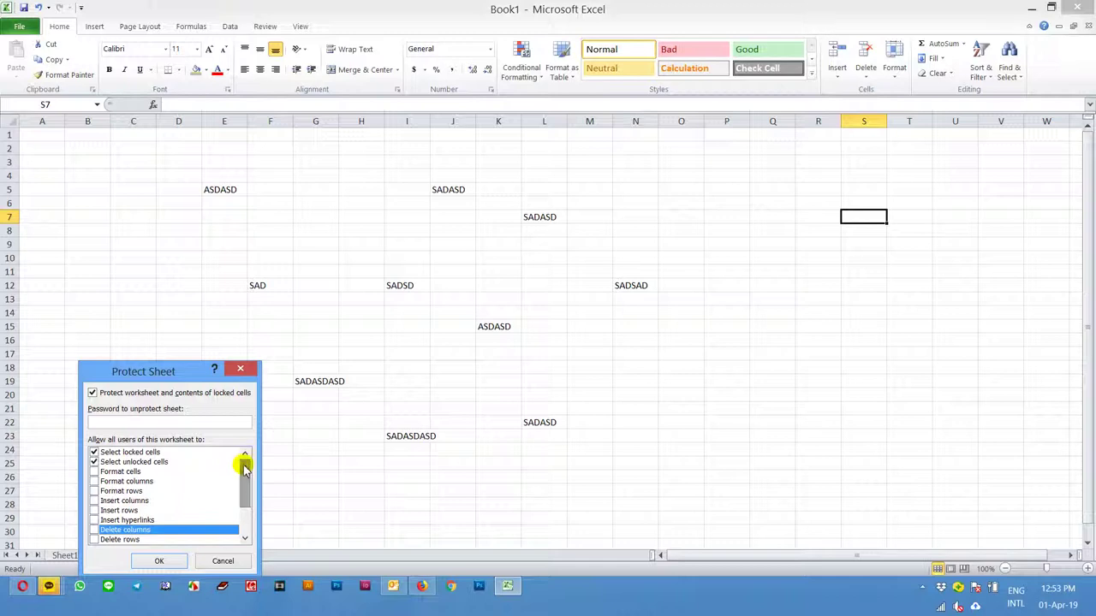
click(94, 462)
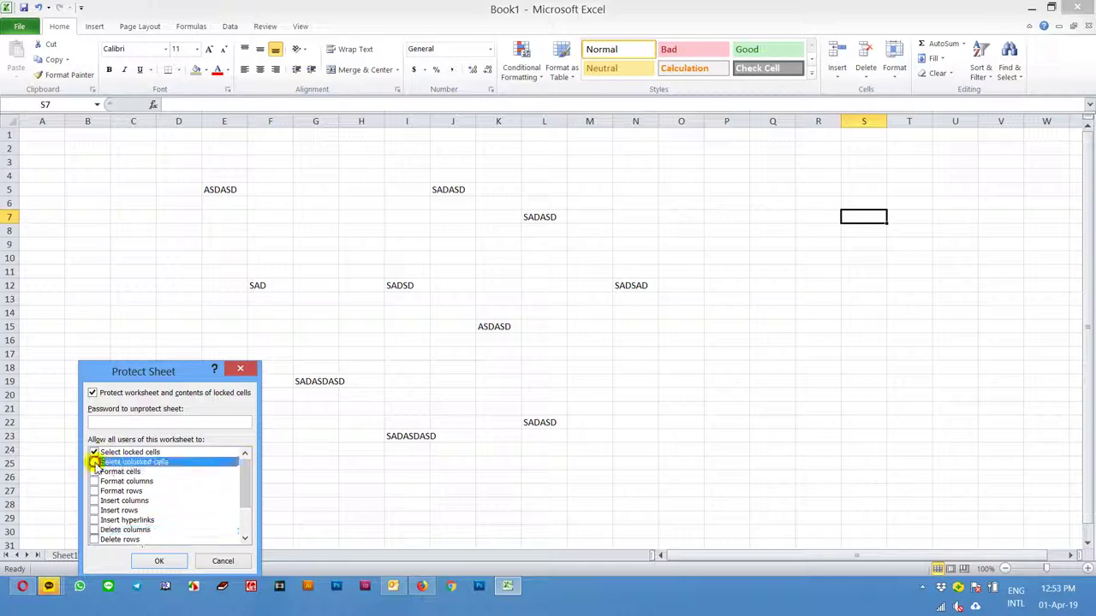
click(93, 452)
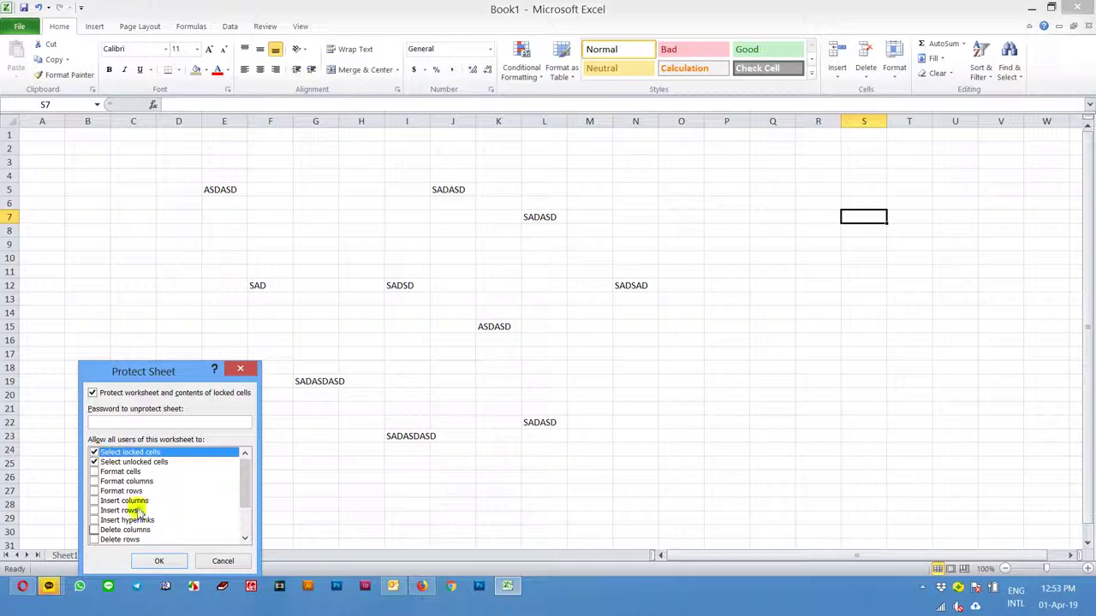
click(164, 562)
double_click(377, 393)
- Dismiss the protection warnings after testing J16 and rename Sheet3 to DFDFD
click(546, 332)
double_click(453, 340)
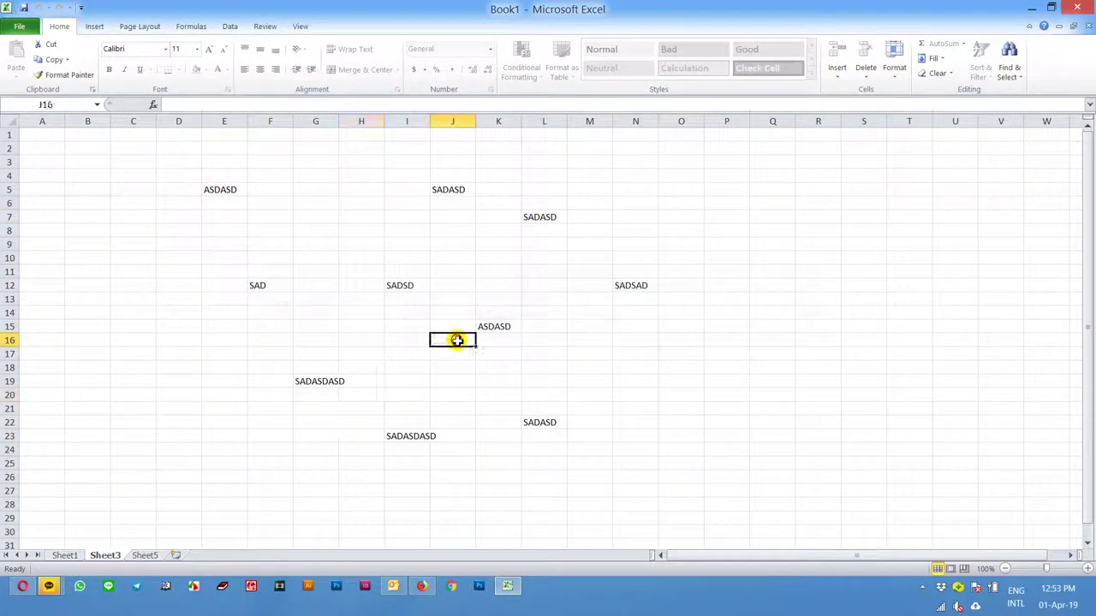
click(546, 334)
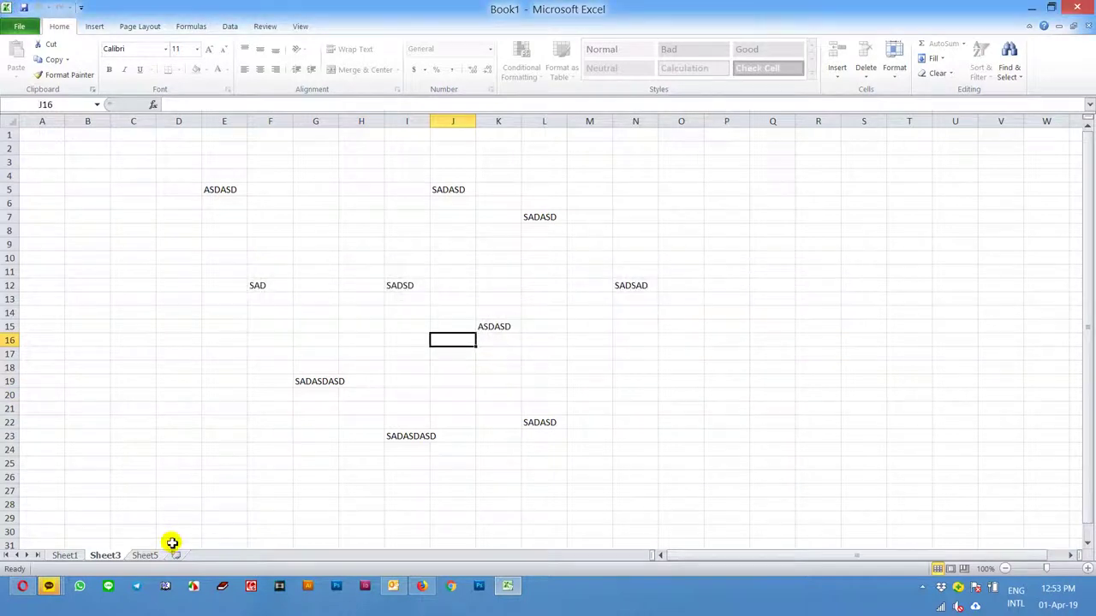
double_click(111, 558)
text(DFDFD)
click(215, 506)
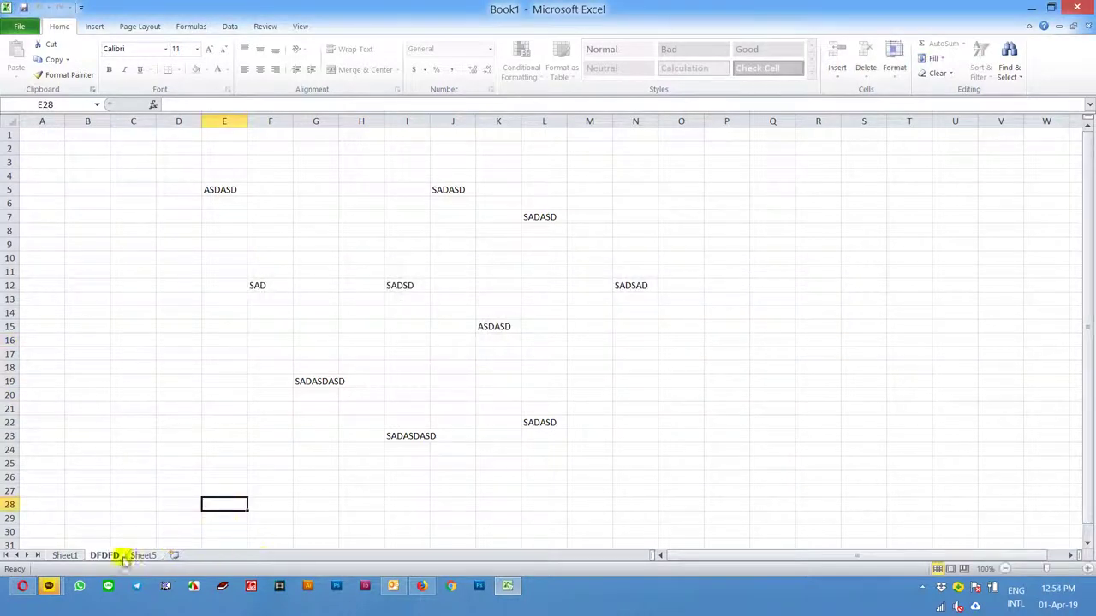
- Unprotect the DFDFD sheet and enter SDFDS in F20
right_click(101, 558)
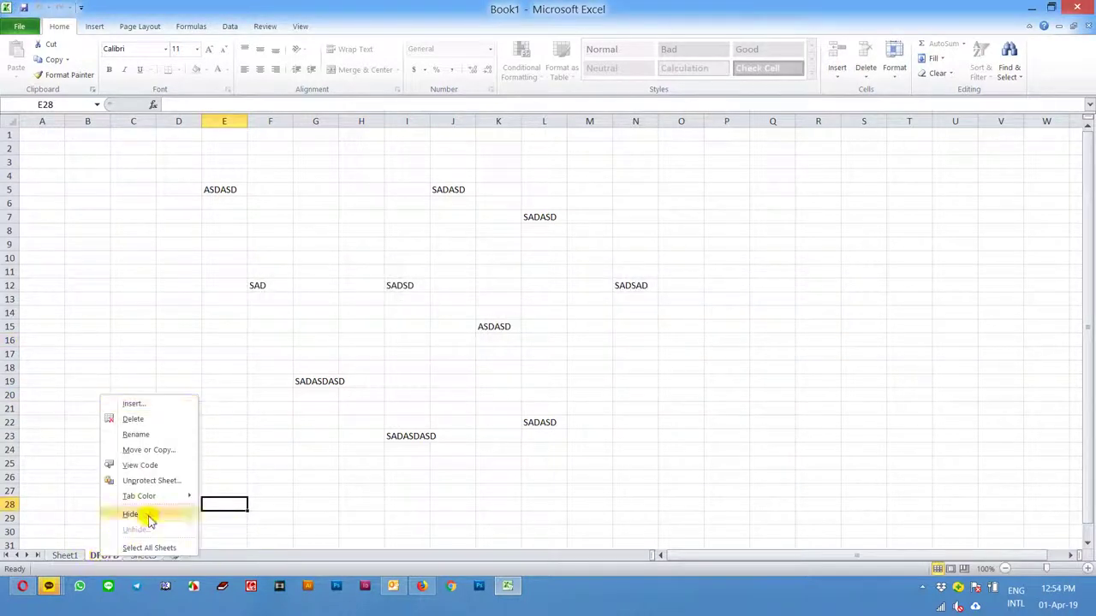
mouse_move(165, 502)
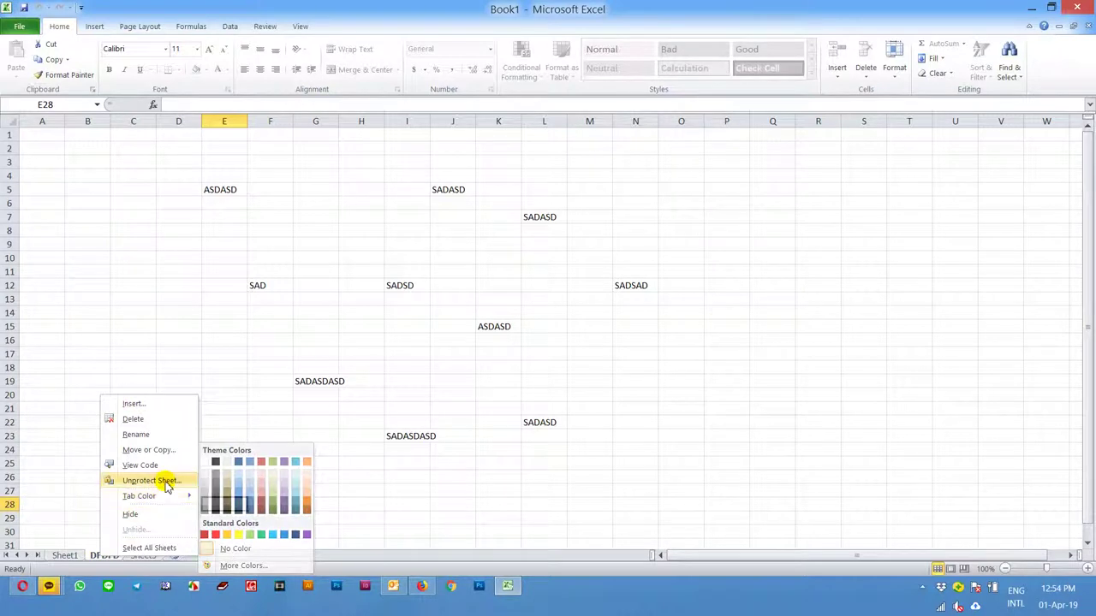
click(168, 481)
click(267, 395)
text(SDFDS)
click(360, 450)
- In DFDFD's Protect Sheet settings, allow formatting cells, columns and rows, plus inserting and deleting
right_click(117, 556)
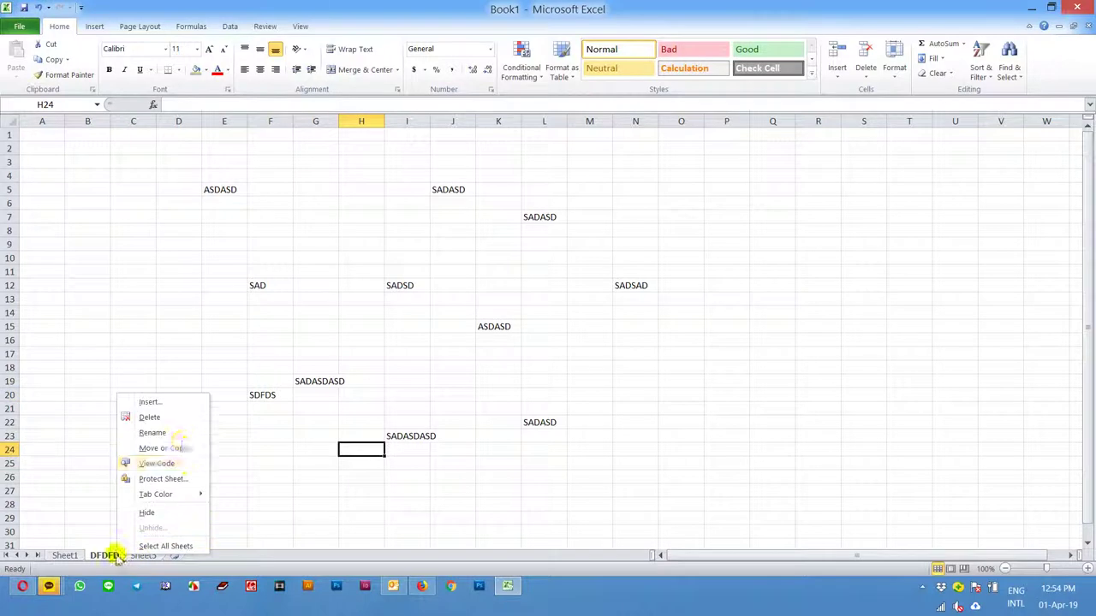
click(167, 479)
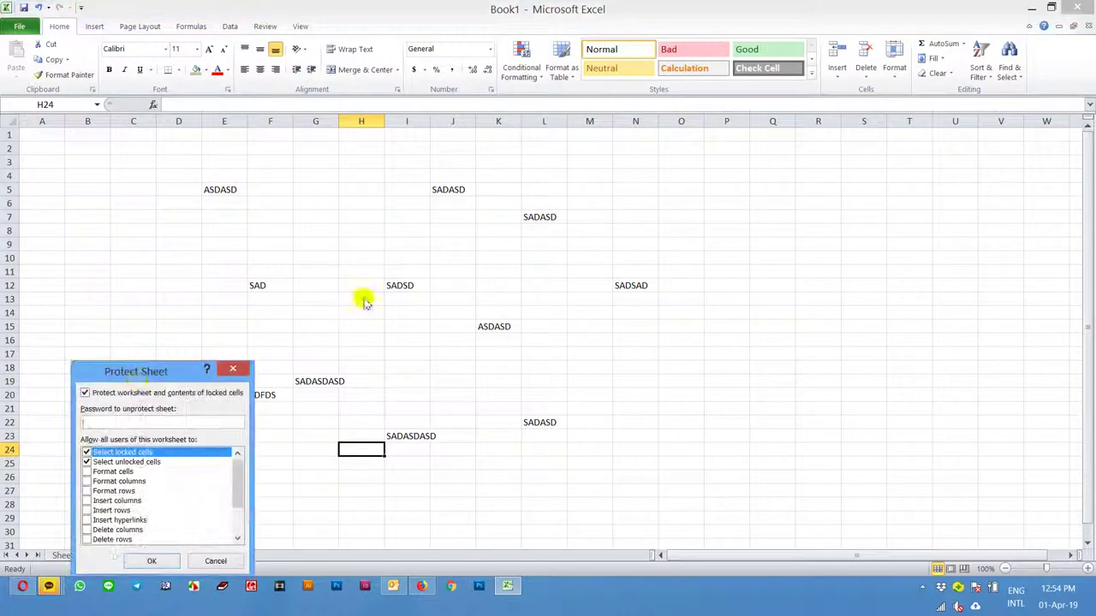
drag(156, 363, 775, 213)
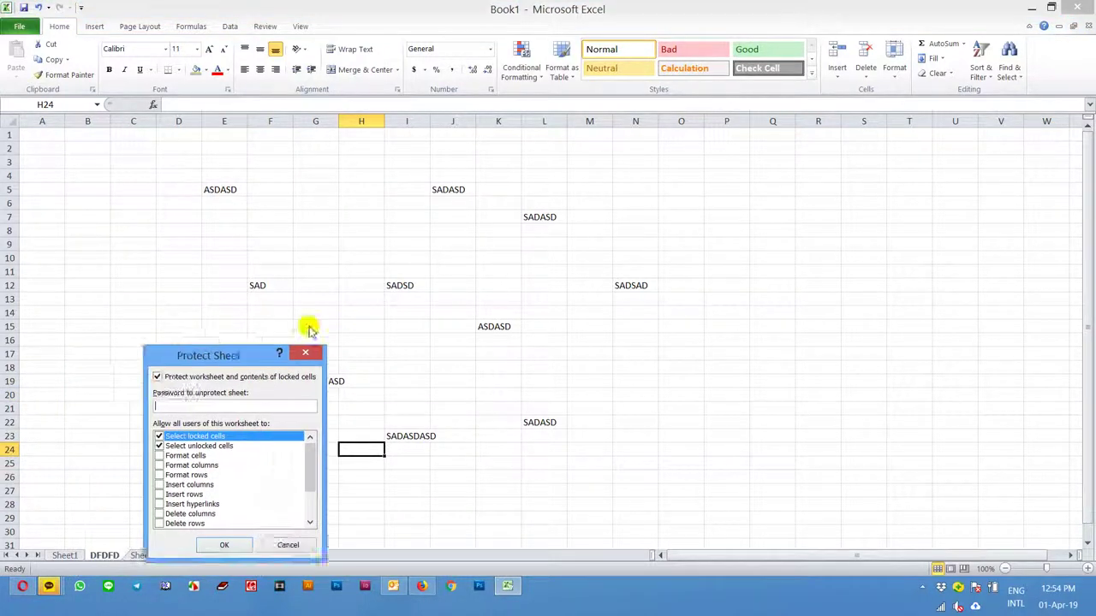
click(705, 242)
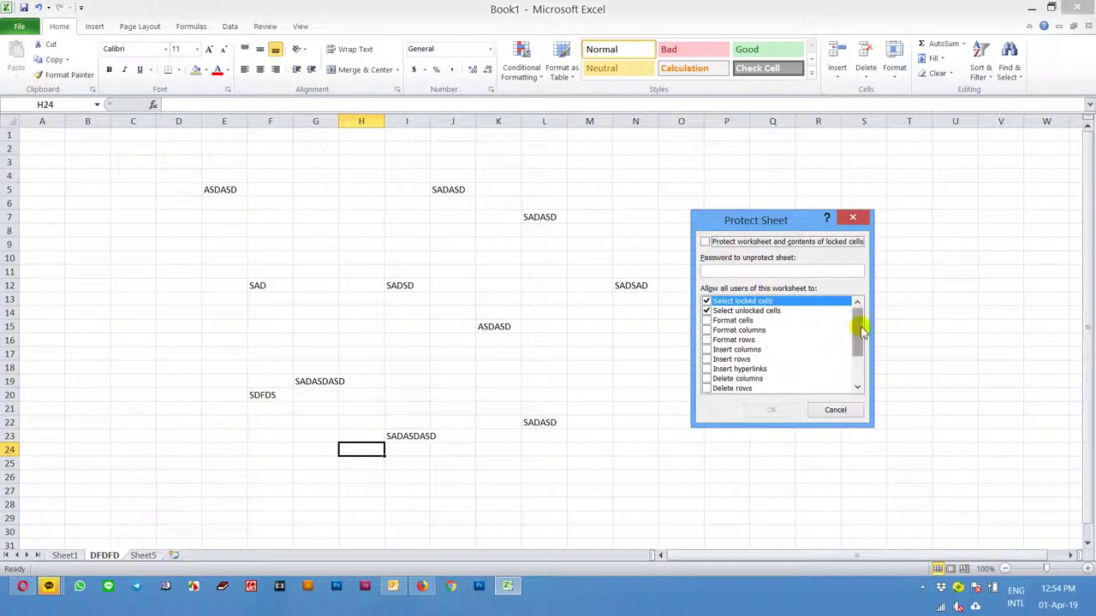
drag(856, 327, 862, 351)
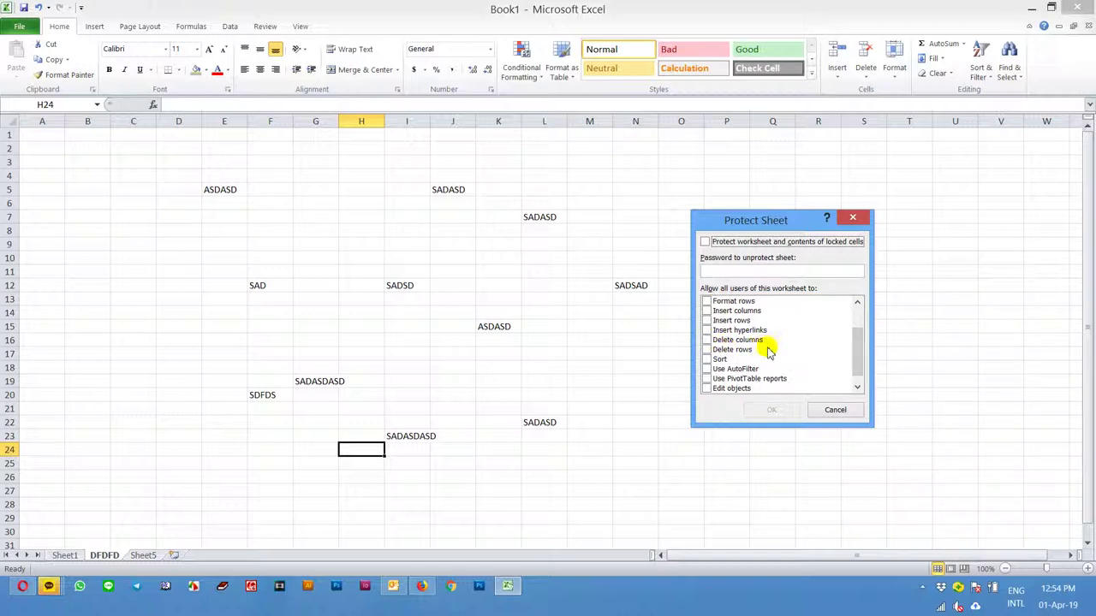
drag(854, 357, 862, 367)
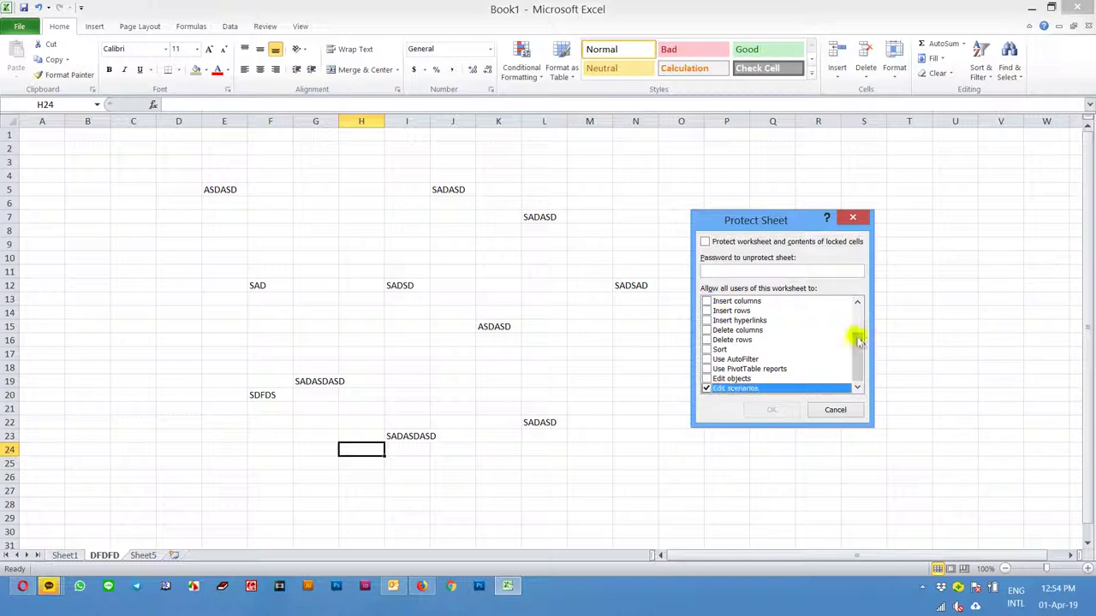
drag(860, 354, 863, 317)
click(705, 320)
click(705, 330)
click(706, 339)
click(705, 350)
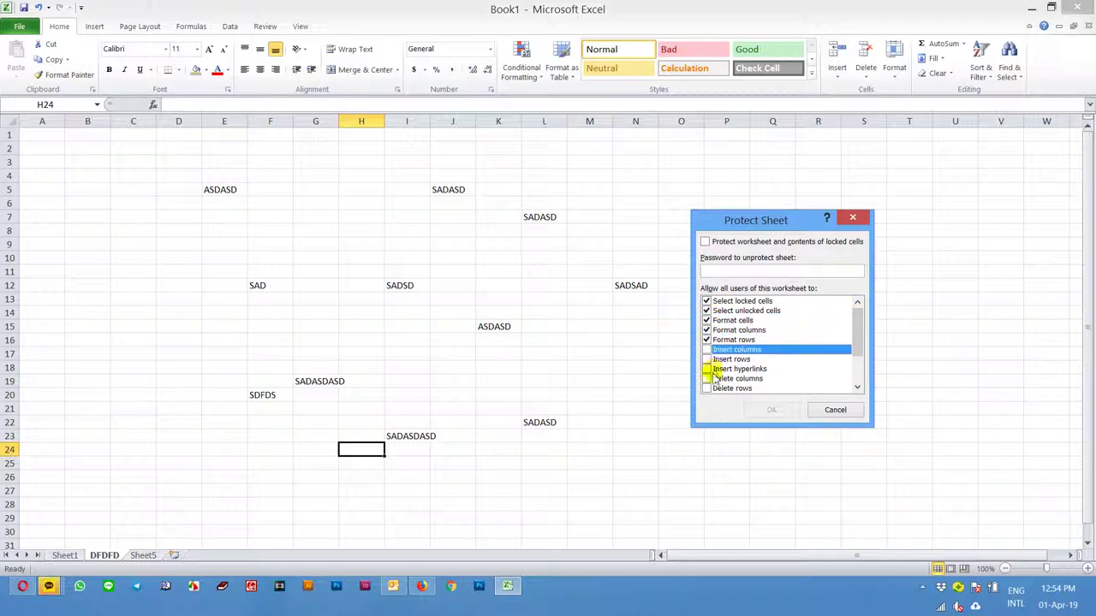
click(705, 360)
click(706, 369)
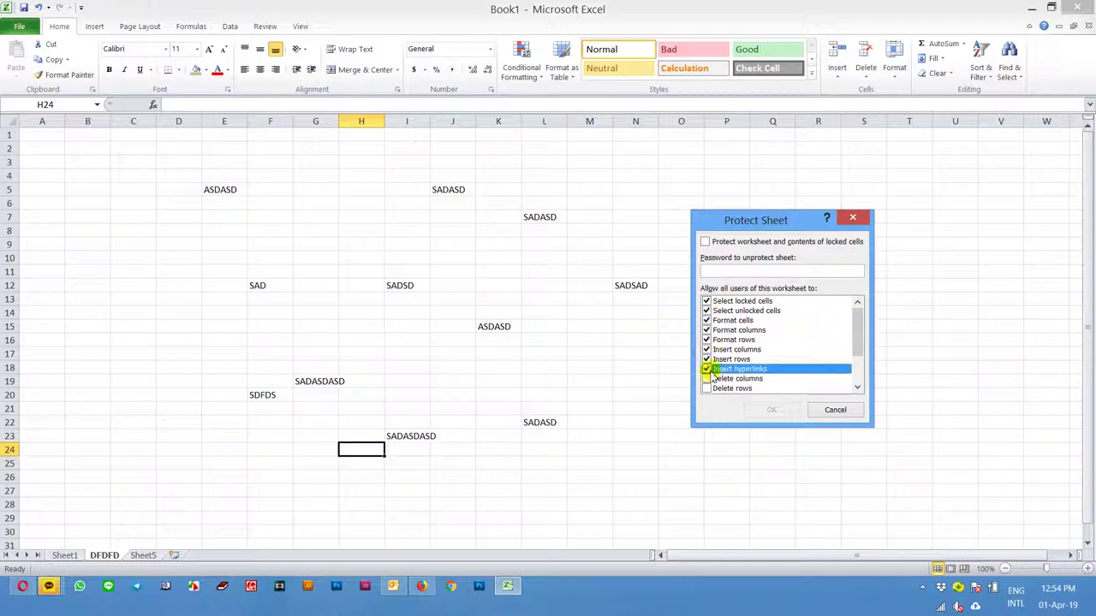
click(705, 378)
click(706, 388)
- Also allow sorting, AutoFilter, PivotTables and editing objects, then apply protection with a password
drag(854, 345, 857, 382)
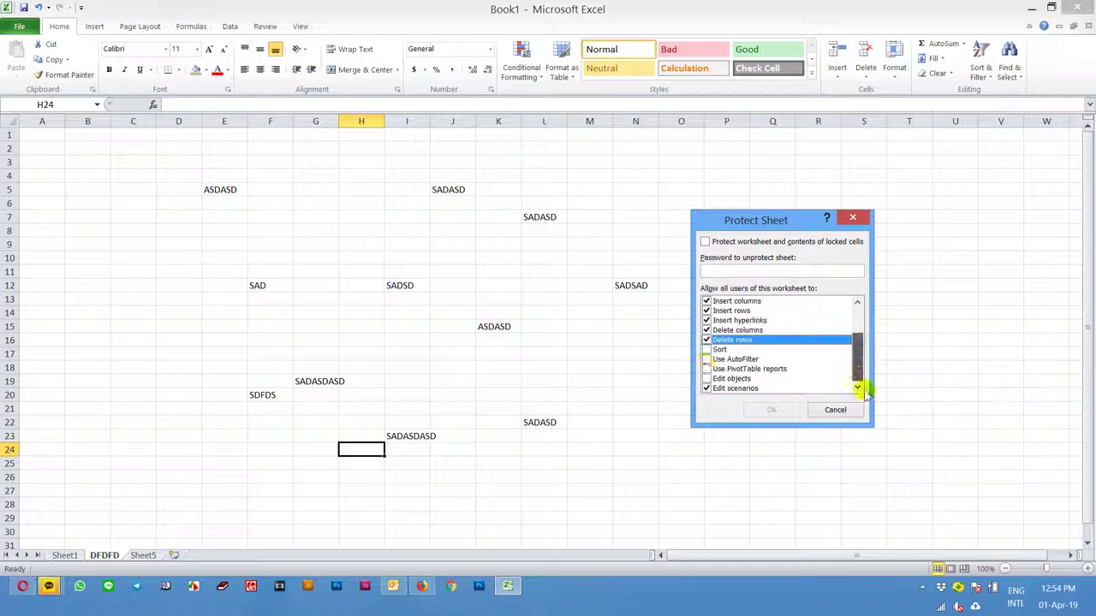
click(706, 349)
click(706, 360)
click(706, 369)
click(706, 378)
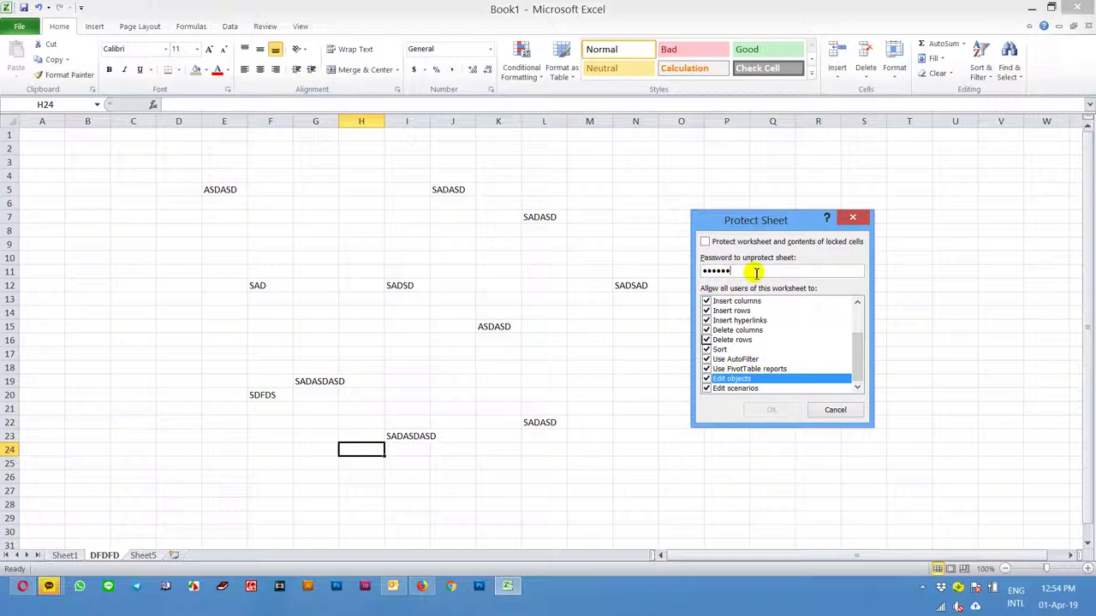
click(706, 242)
double_click(729, 270)
click(769, 409)
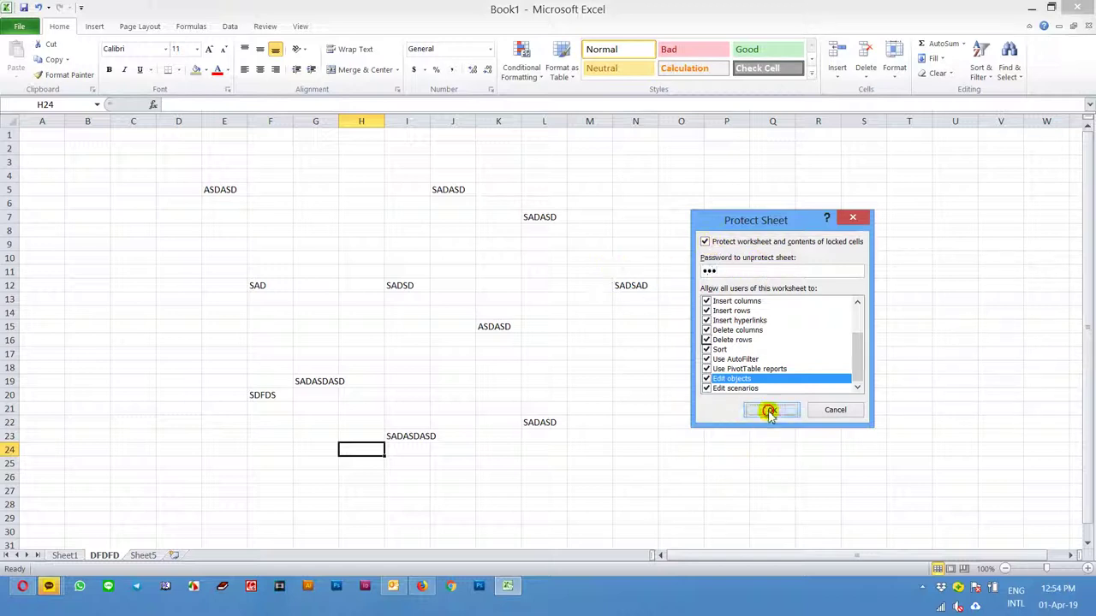
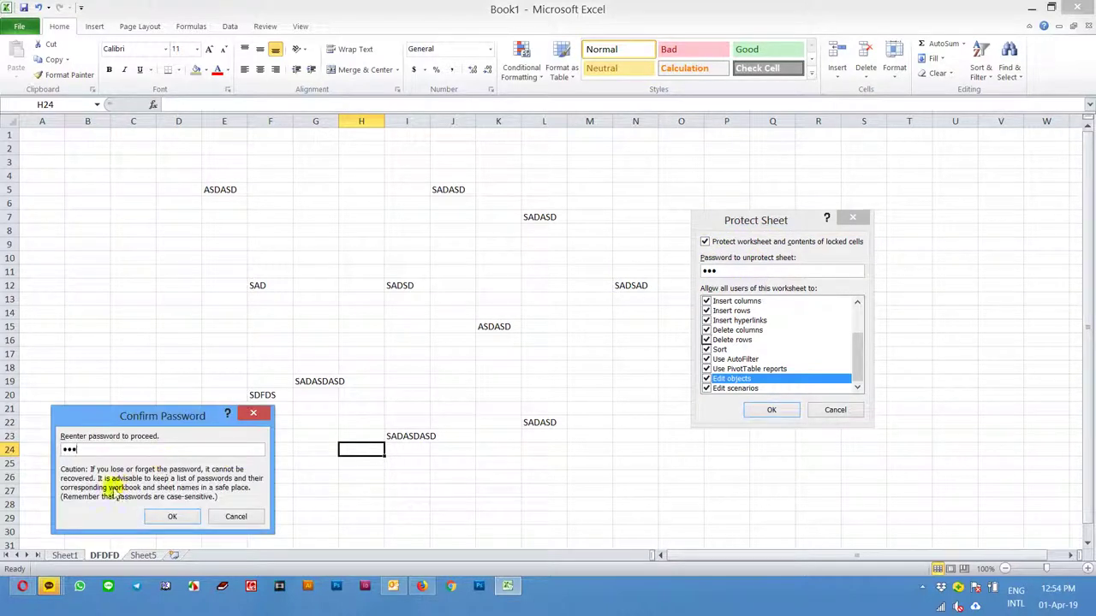
click(189, 511)
- Confirm that cells K21 and N12 refuse edits on the protected sheet
double_click(479, 409)
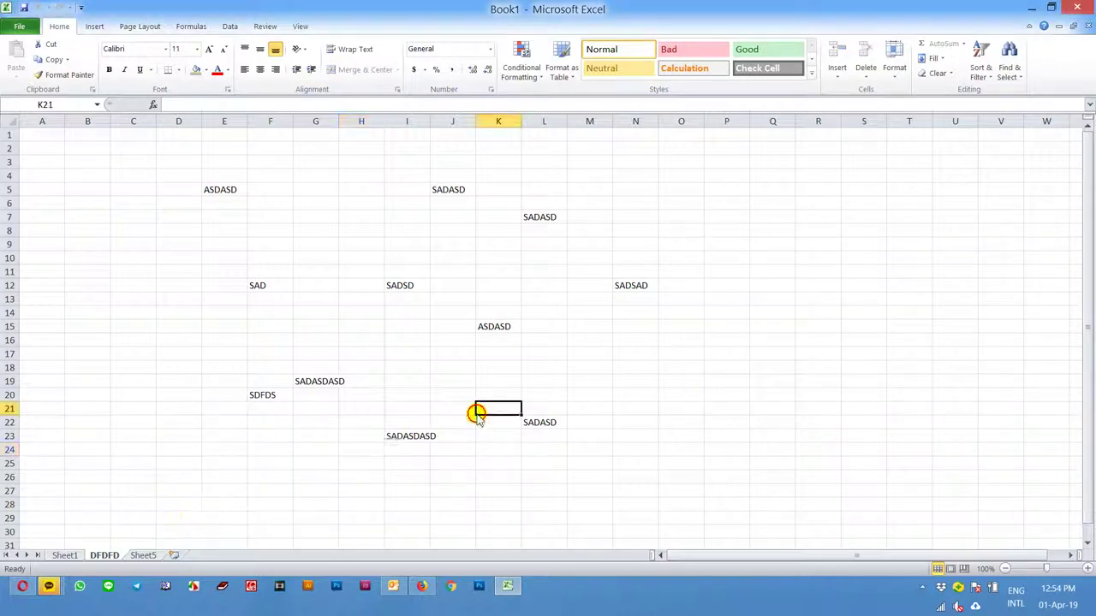
click(564, 332)
click(575, 270)
click(655, 285)
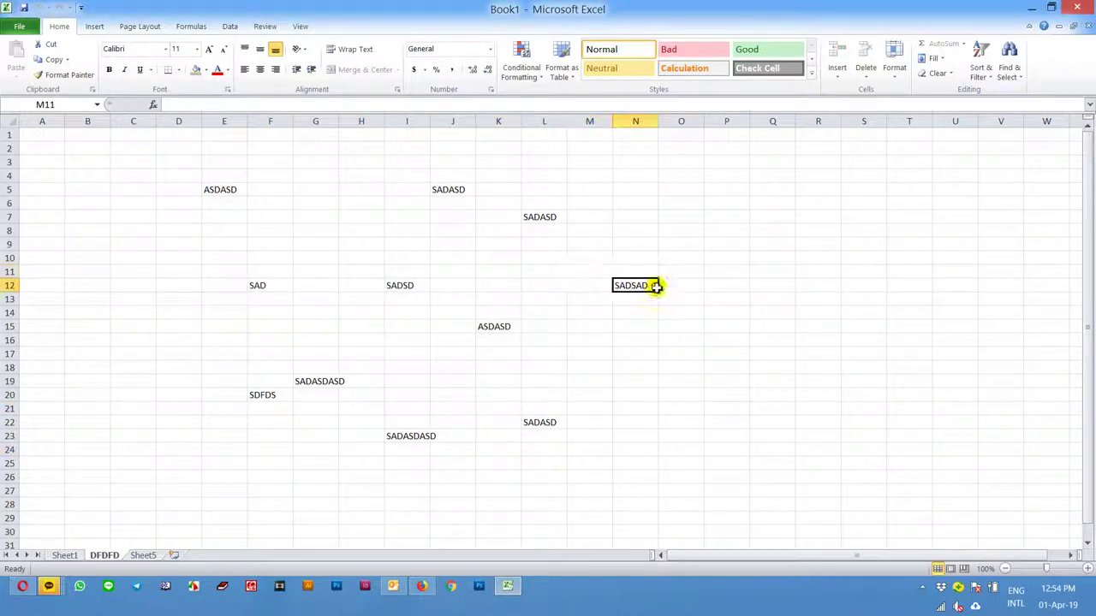
double_click(655, 289)
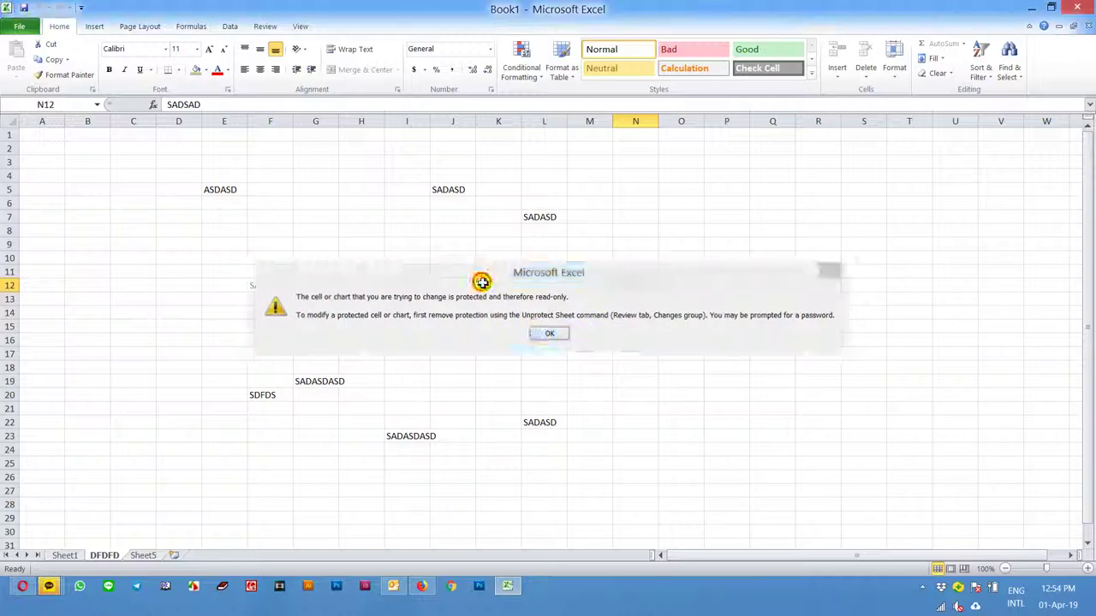
key(Return)
- Save the workbook as 11111.xlsx
click(19, 26)
click(49, 66)
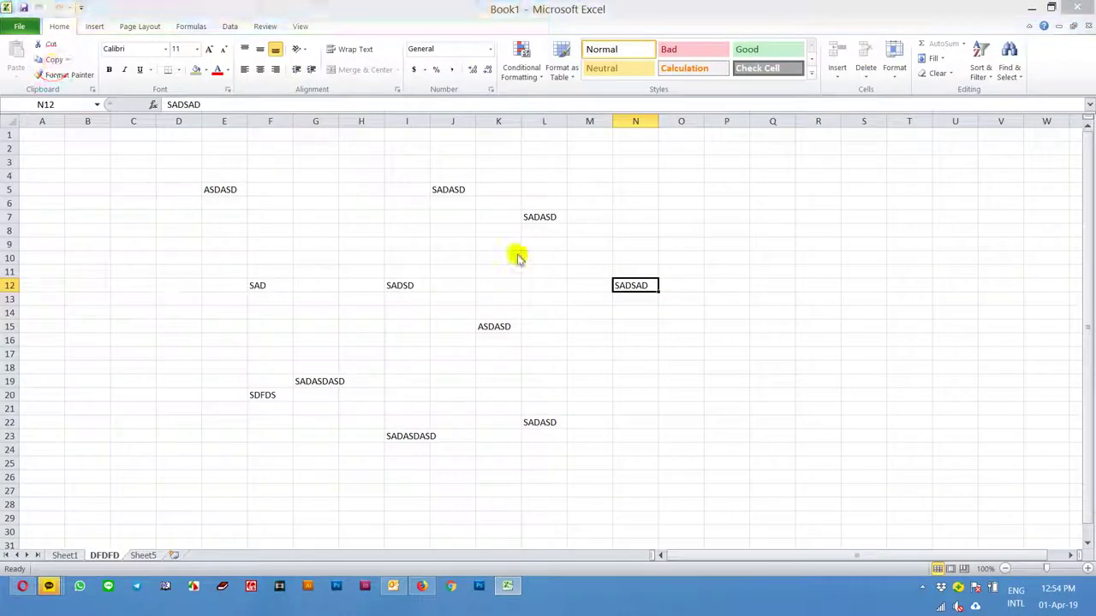
text(11111)
click(435, 338)
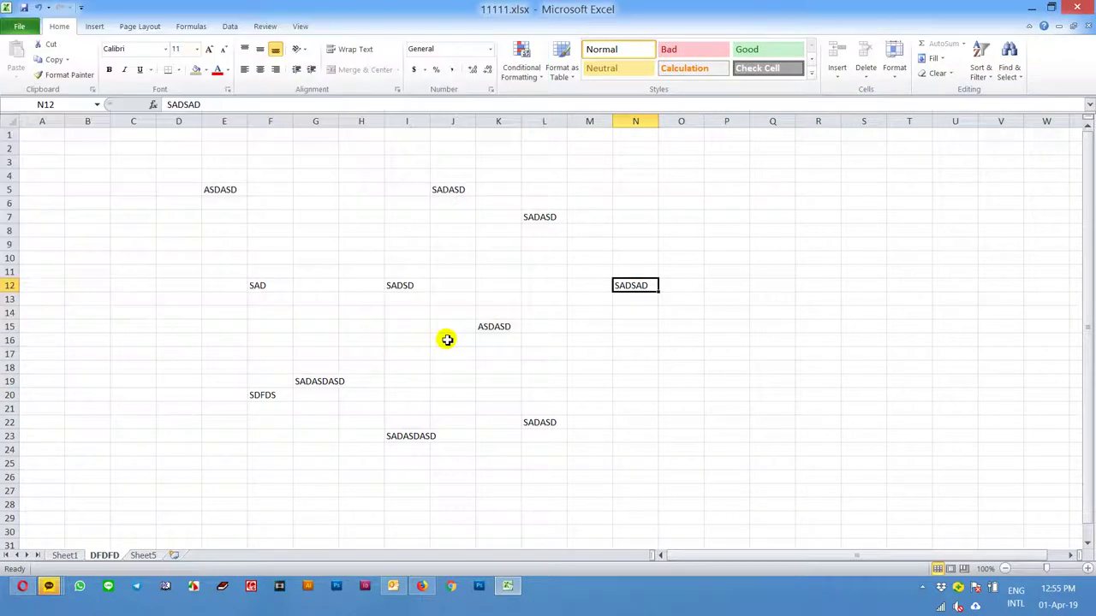
- Close Excel, reopen 11111.xlsx from the Documents folder and test editing a cell
click(1077, 6)
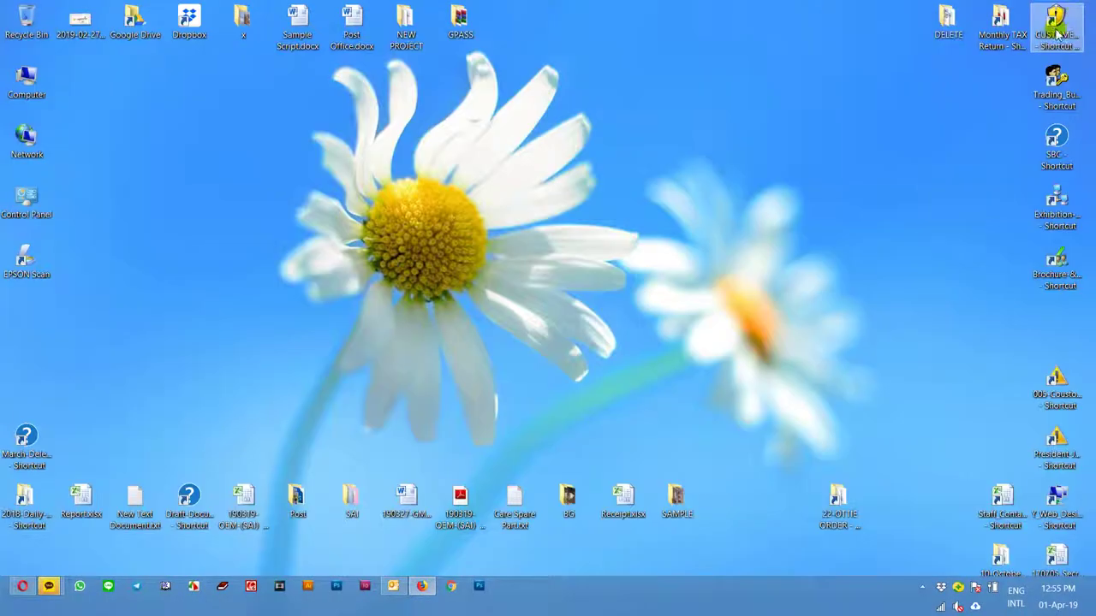
key(super+e)
double_click(856, 137)
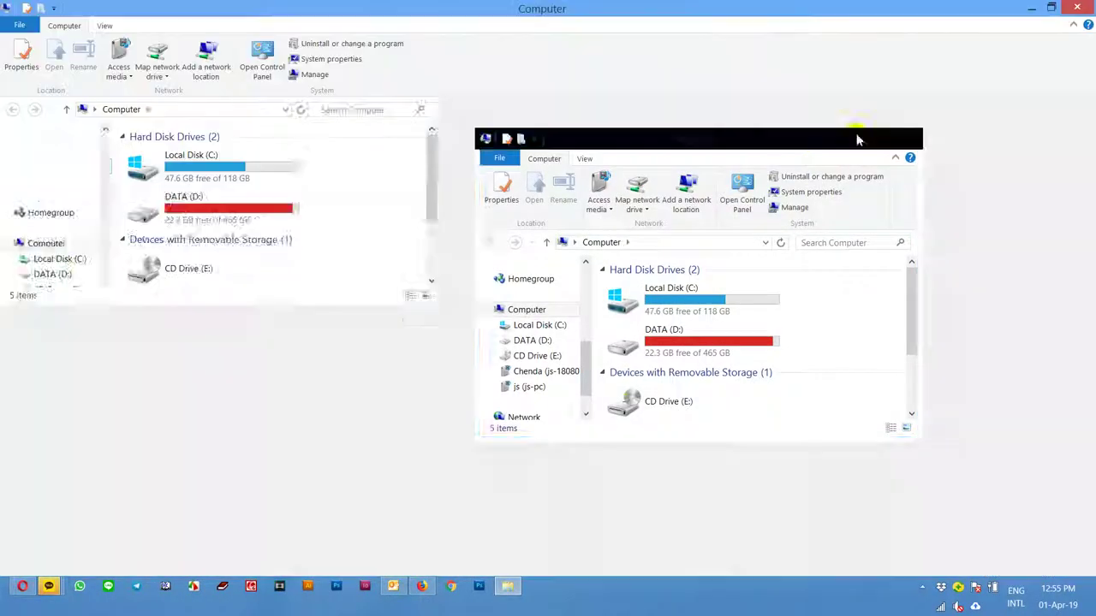
click(53, 258)
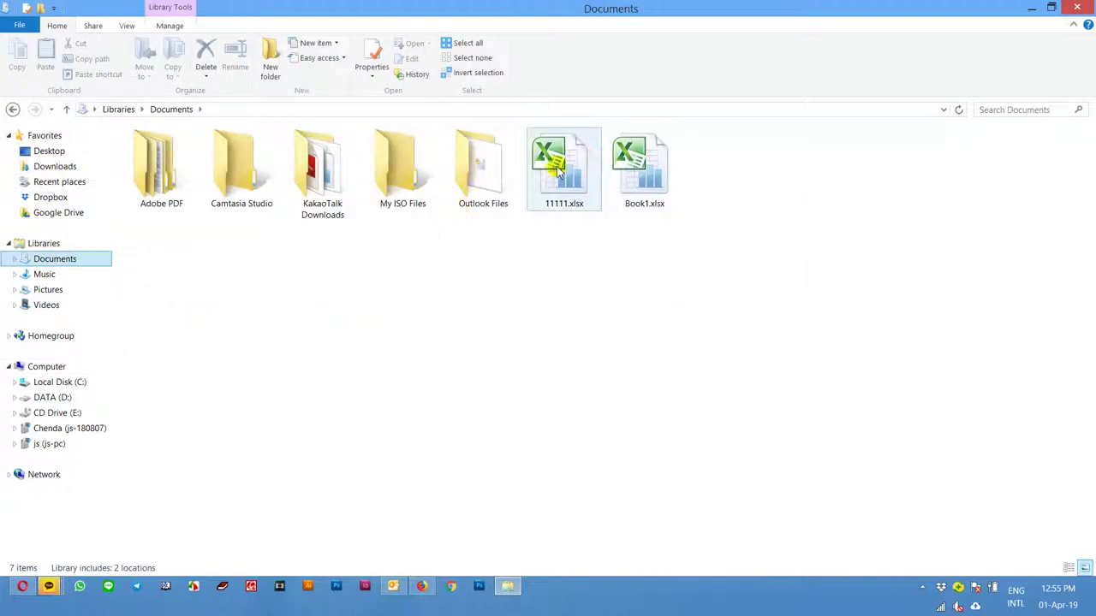
double_click(556, 171)
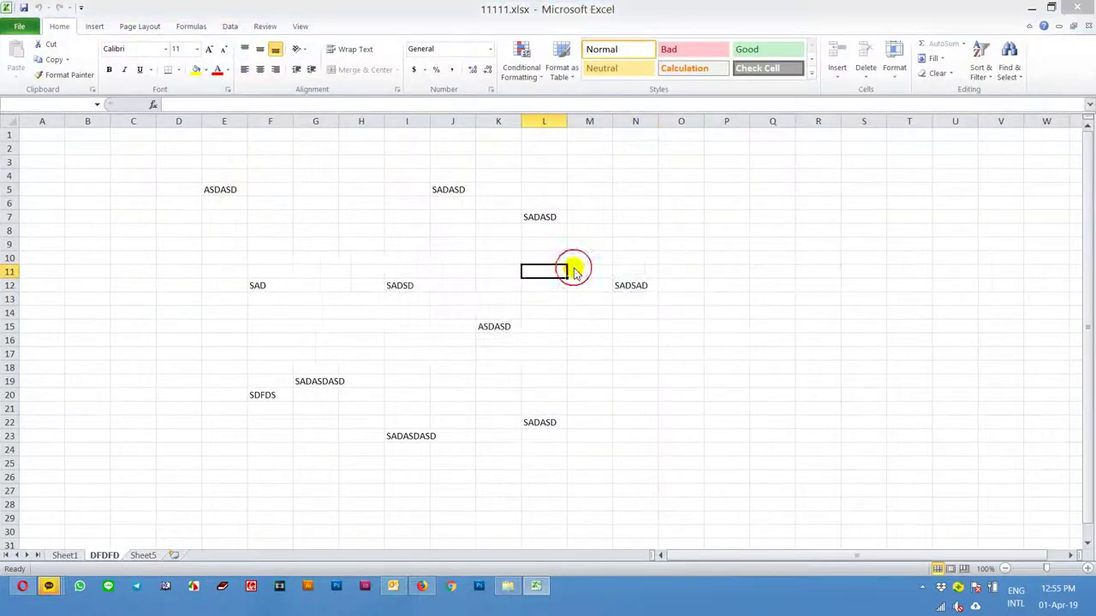
double_click(574, 271)
- Try editing DFDFD cells L7, N11, I11, F5, K7, I24, L22 and N12, dismissing each protection warning
click(558, 335)
right_click(399, 291)
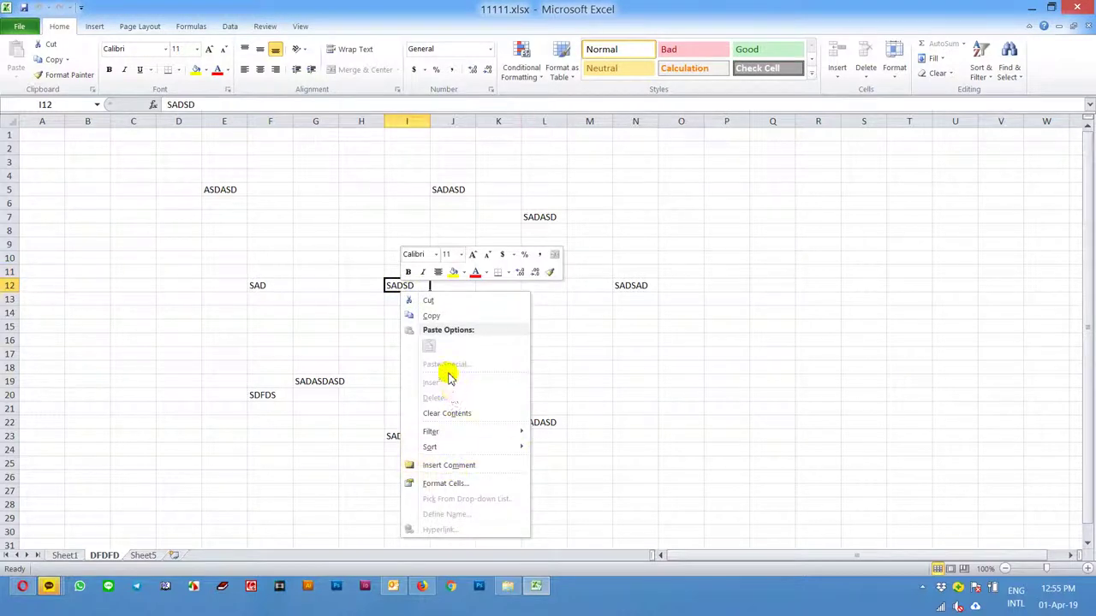
click(246, 273)
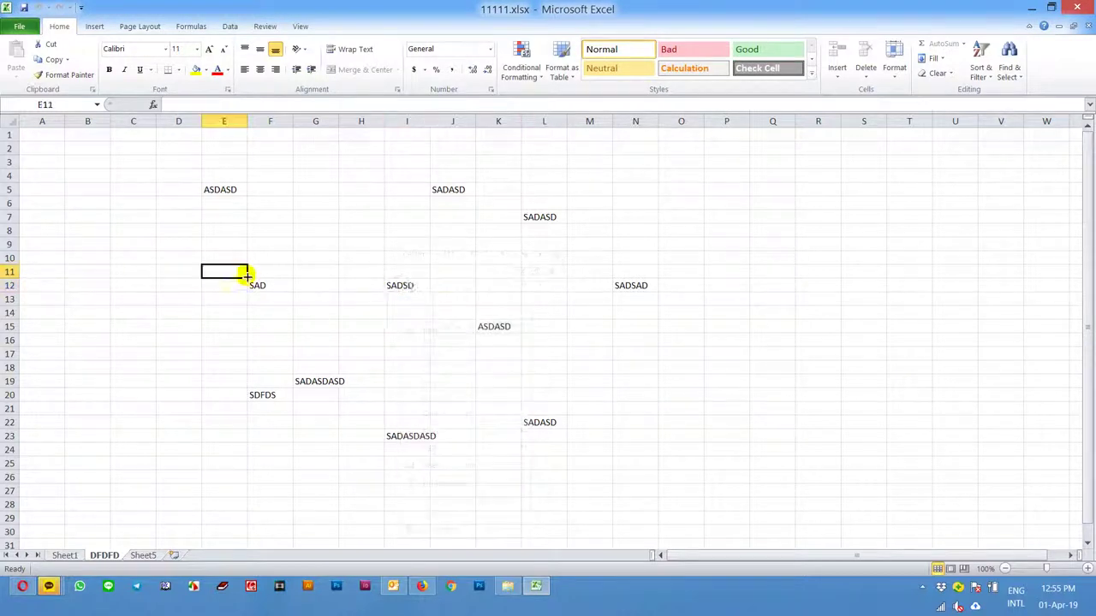
double_click(246, 273)
click(546, 333)
double_click(542, 219)
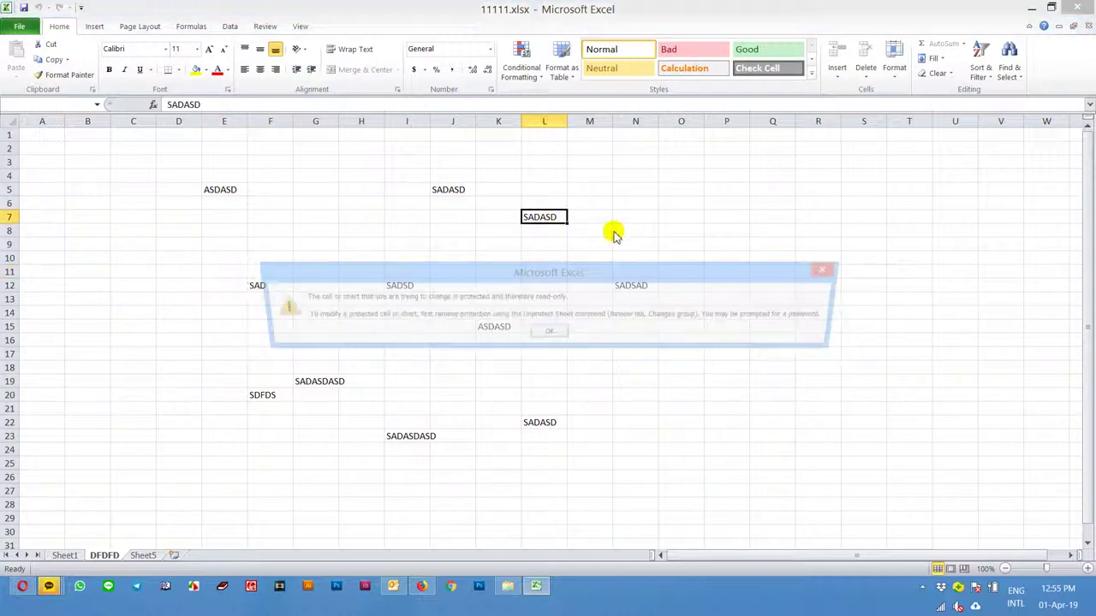
click(560, 333)
double_click(637, 272)
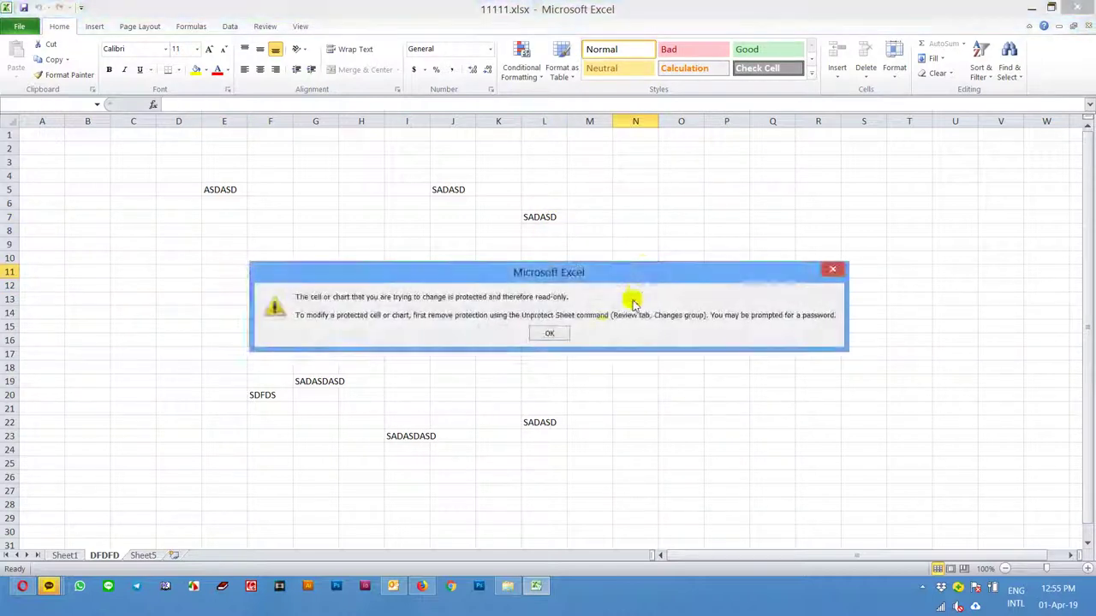
click(549, 333)
double_click(408, 272)
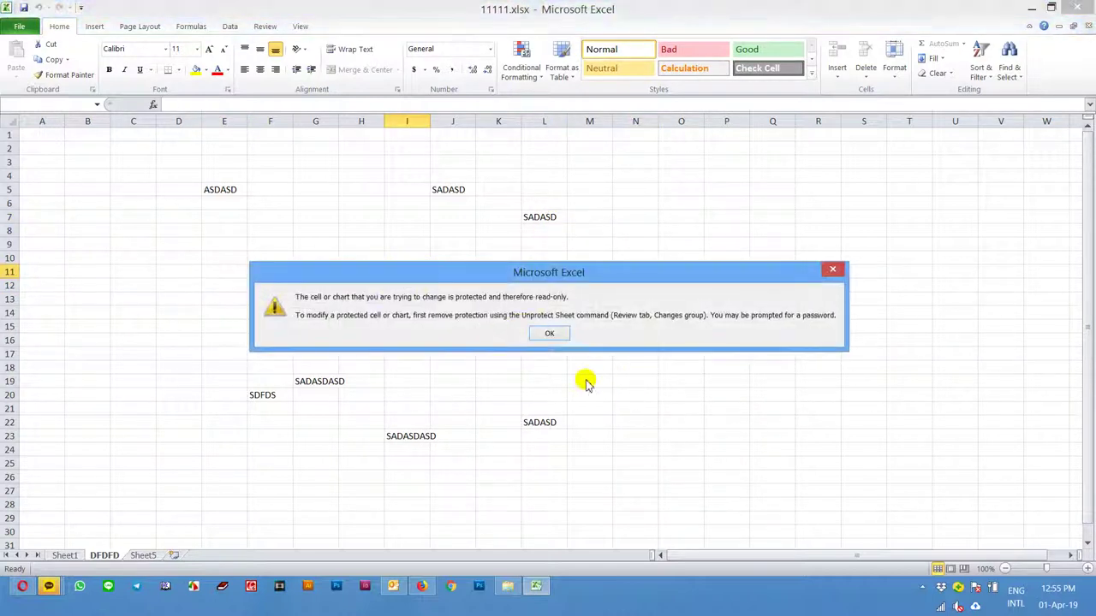
click(560, 333)
double_click(494, 277)
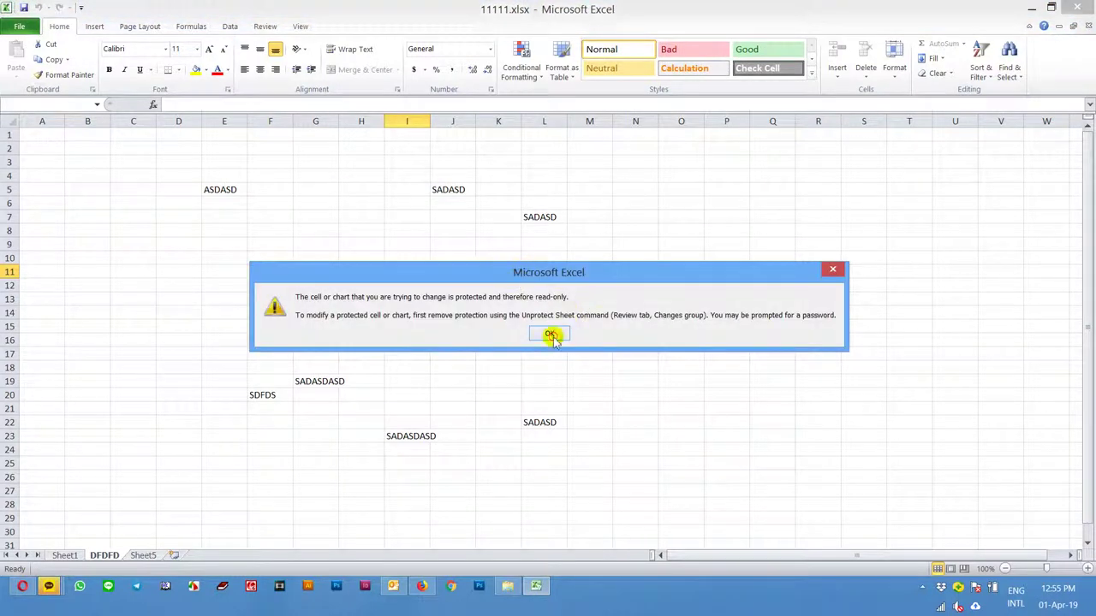
click(550, 336)
double_click(276, 190)
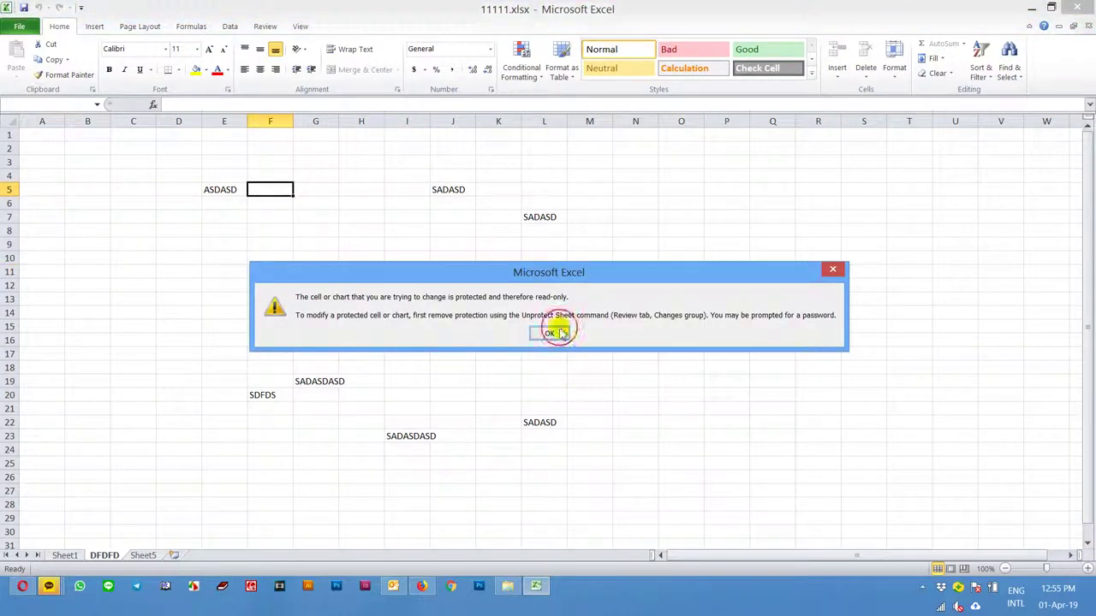
click(557, 334)
double_click(484, 218)
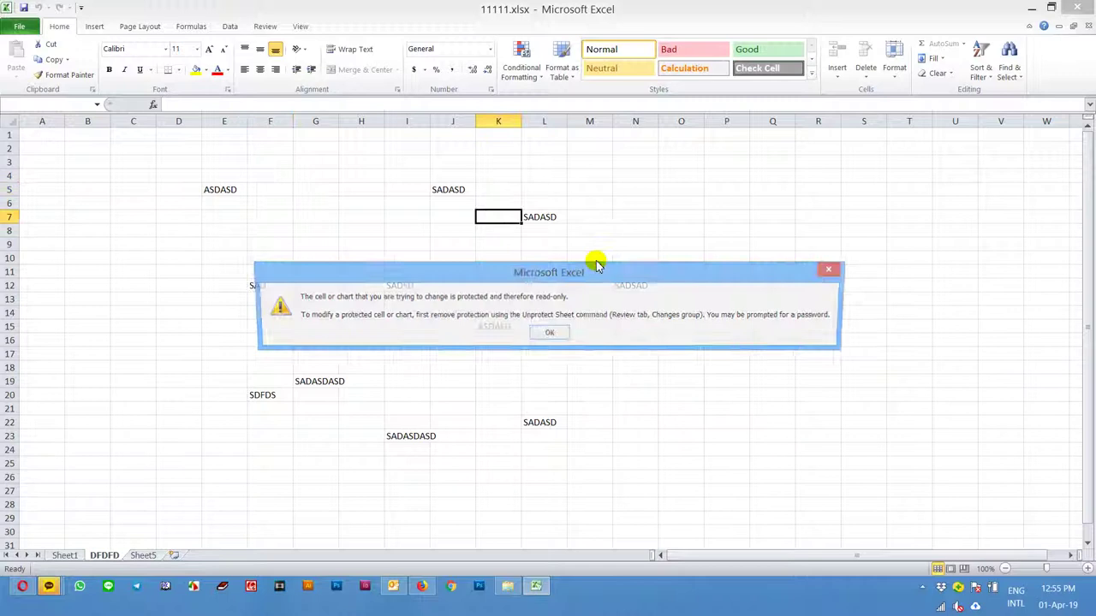
click(554, 332)
double_click(424, 449)
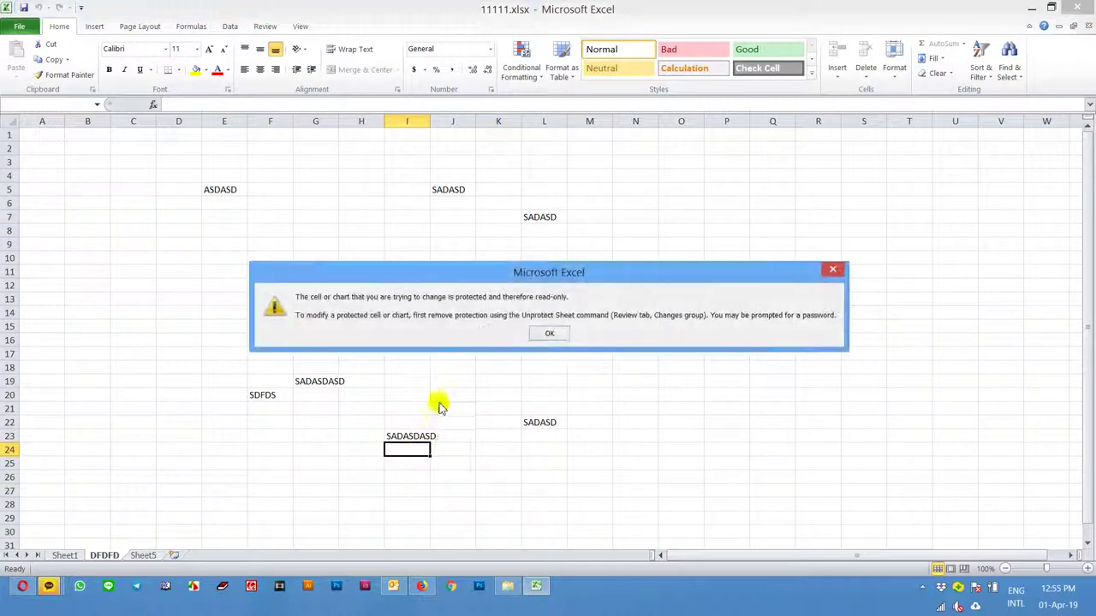
click(550, 334)
double_click(543, 423)
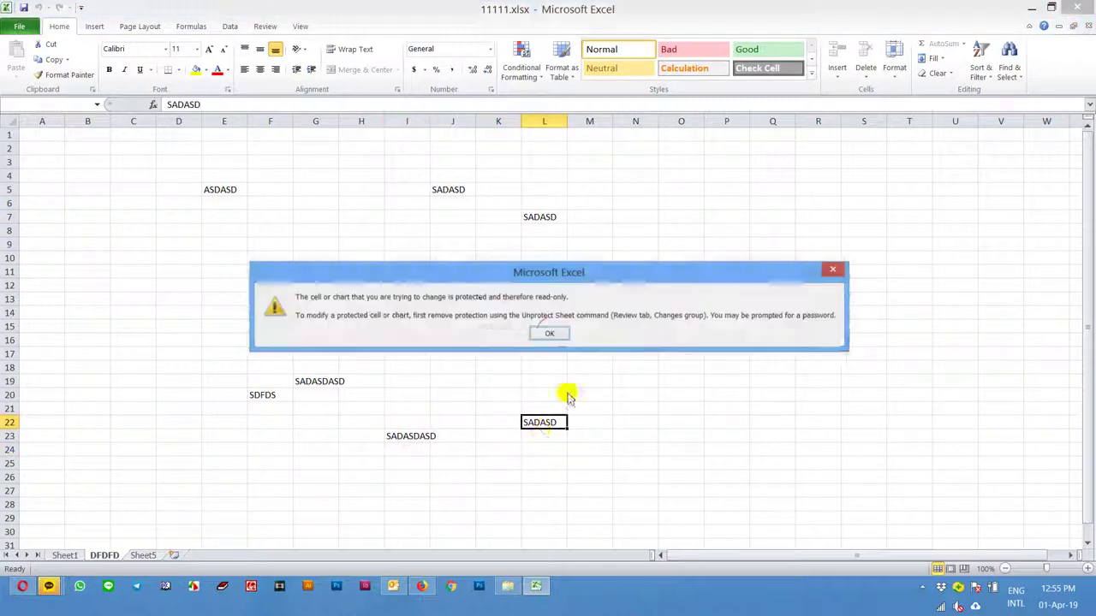
click(560, 330)
double_click(634, 284)
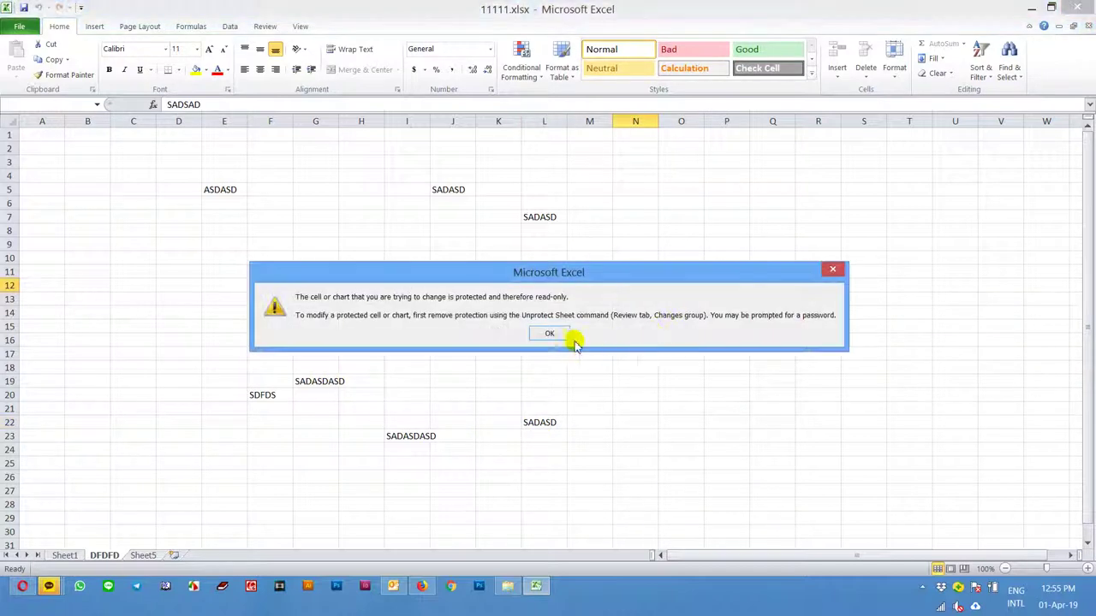
click(552, 336)
- Choose Delete for the DFDFD sheet from its tab menu
right_click(188, 463)
click(142, 514)
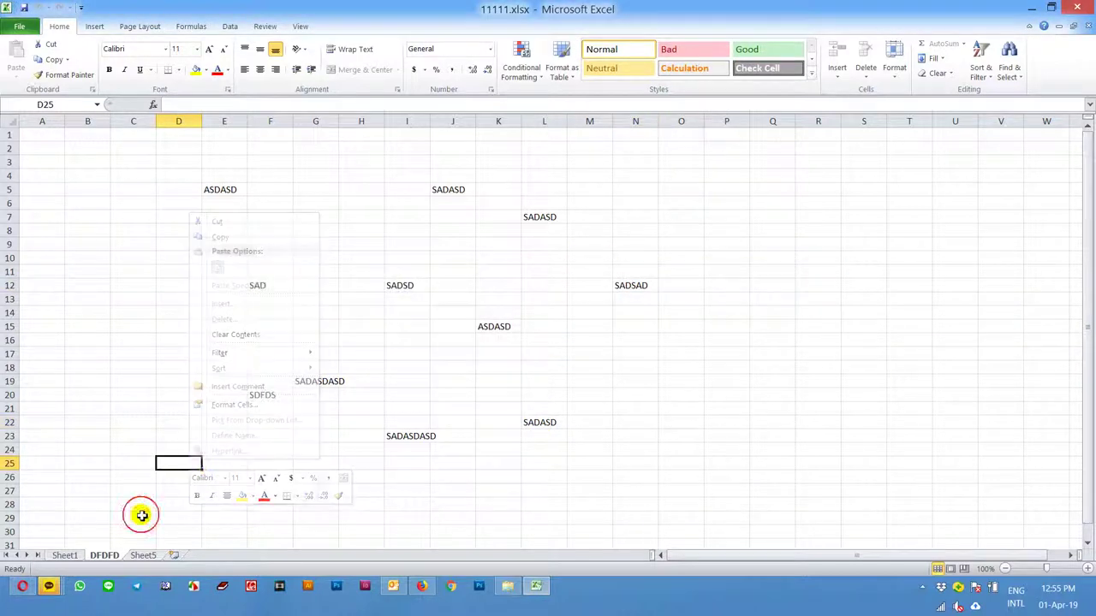
right_click(155, 448)
right_click(558, 351)
click(257, 392)
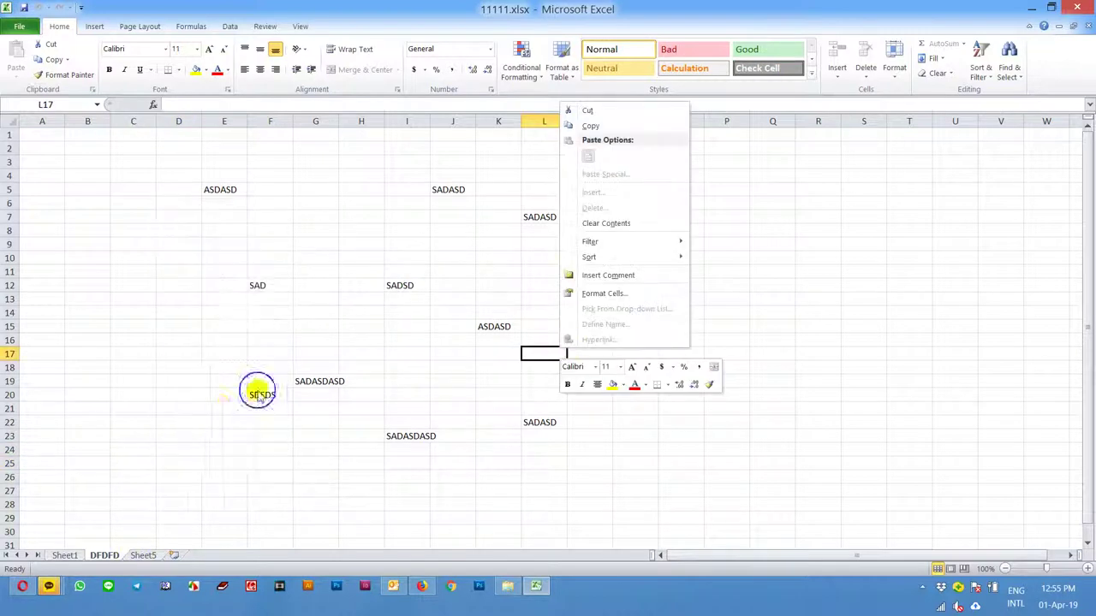
right_click(100, 563)
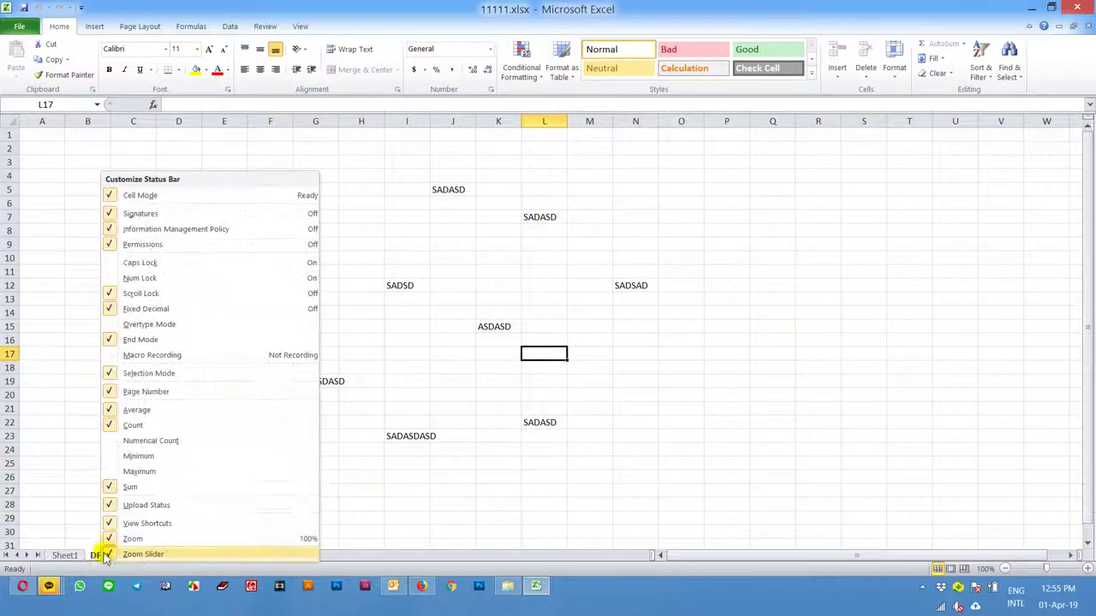
right_click(99, 555)
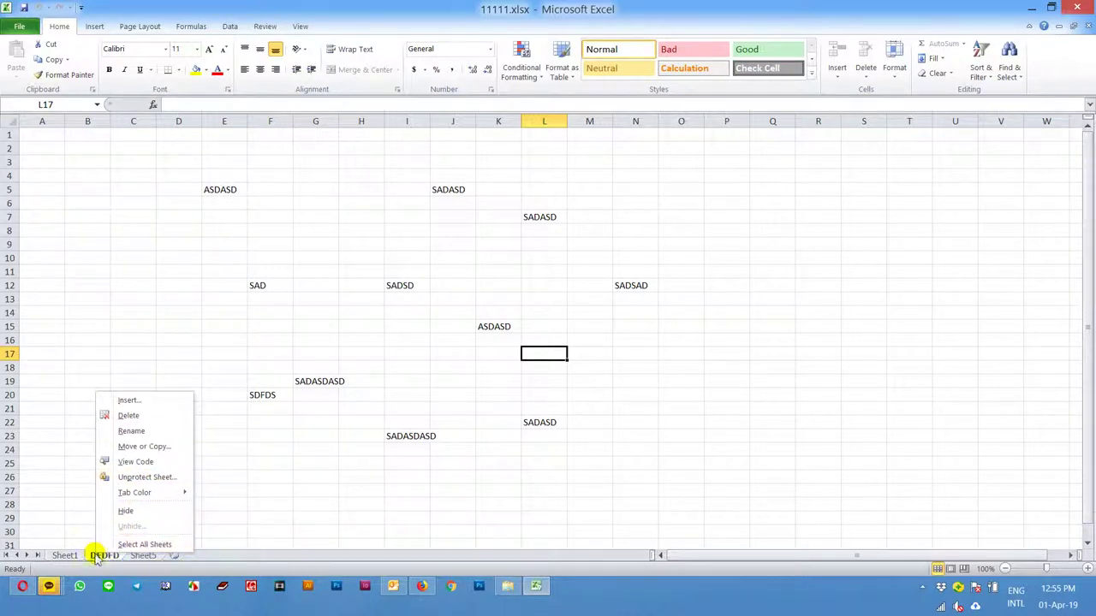
click(134, 417)
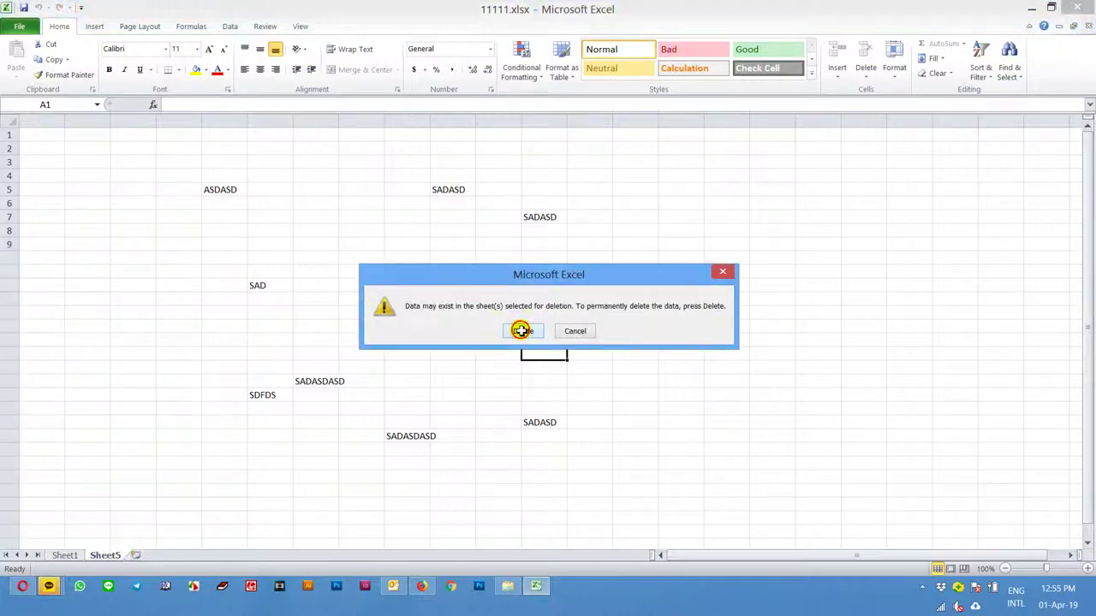
- Confirm deleting DFDFD, close Excel without saving, and reopen 11111.xlsx
click(523, 330)
click(1077, 7)
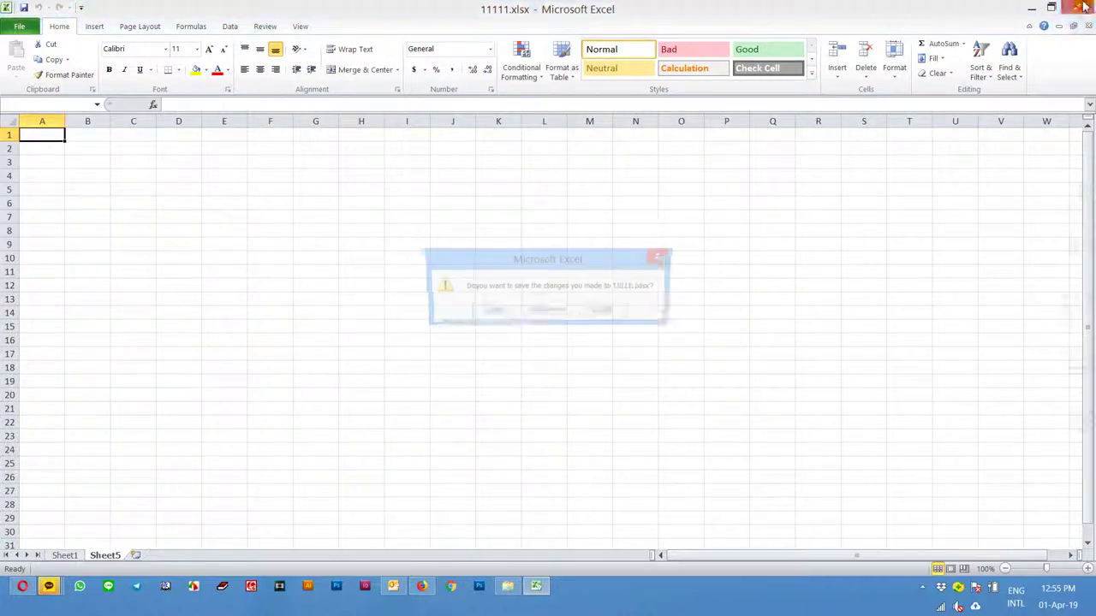
click(552, 309)
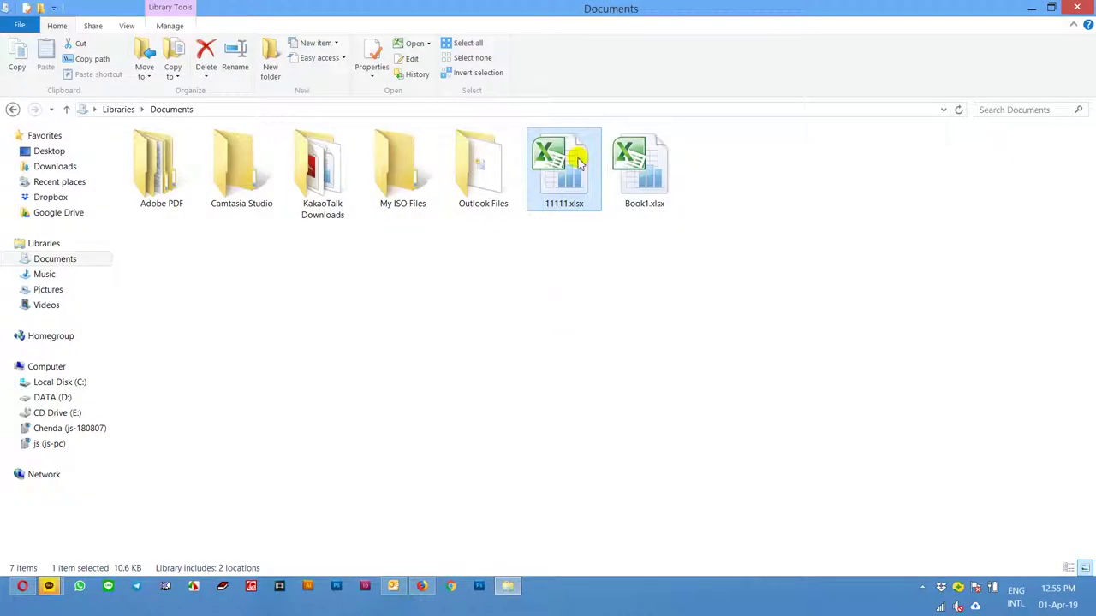
double_click(579, 161)
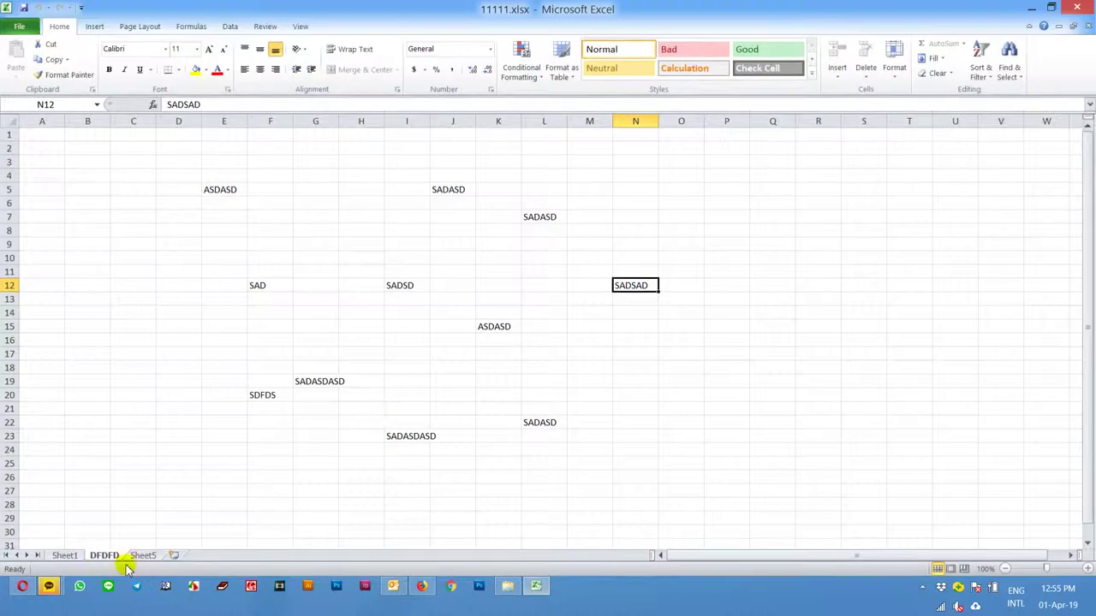
- Unprotect the DFDFD sheet via Format > Unprotect Sheet with the password
right_click(107, 556)
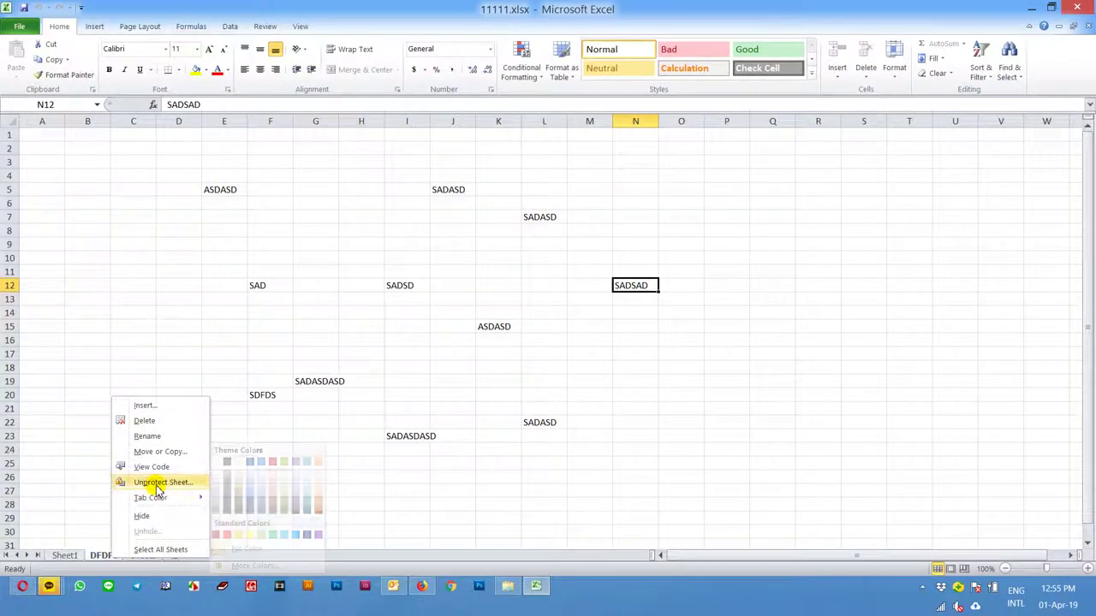
click(899, 66)
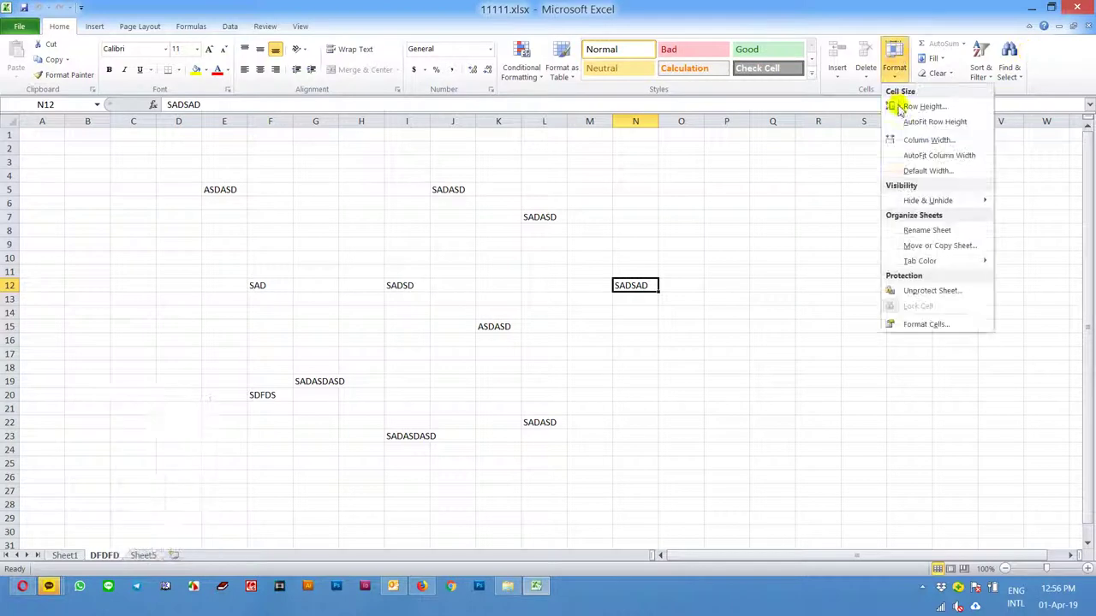
click(915, 295)
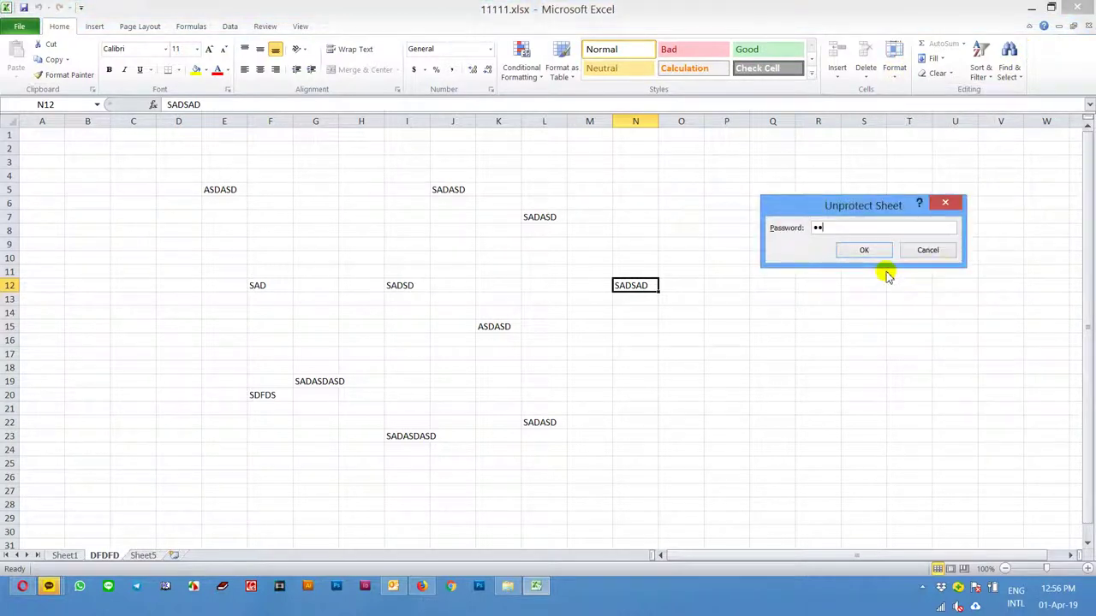
click(864, 249)
- Enter EREWR in I20 and EWRWER in D27, C22, D19 and C17
click(407, 394)
text(EREWR)
click(664, 368)
click(178, 491)
text(EWRWER)
click(152, 422)
text(EWRWER)
click(159, 382)
text(EWRWER)
click(135, 357)
text(EWRWER)
click(104, 477)
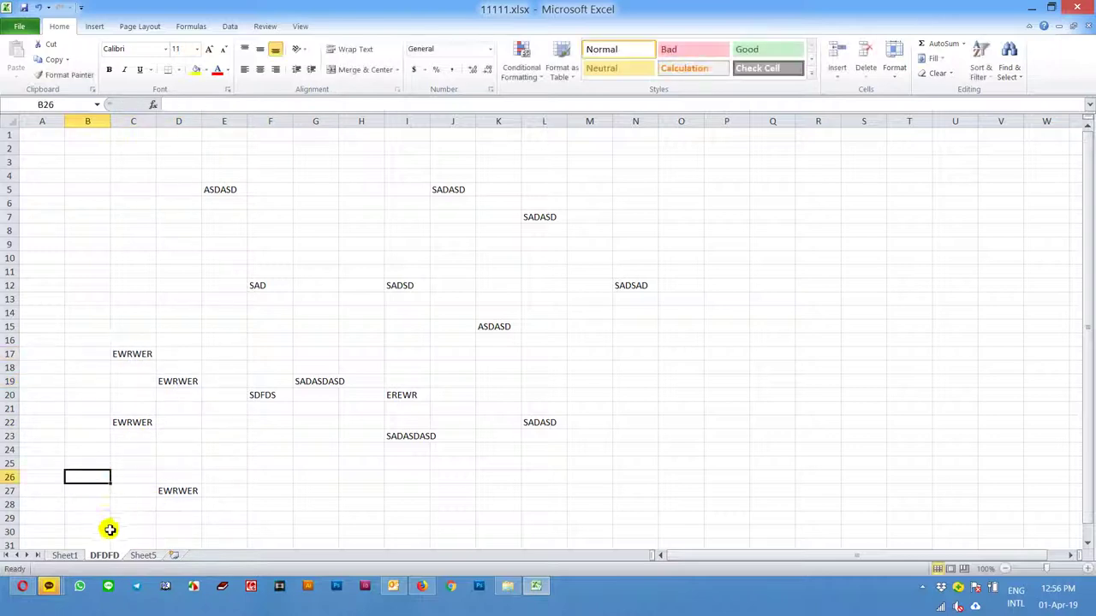
- Enter WERWER in J9, F6 and C12, and WER in B8
click(436, 243)
text(WERWER)
click(270, 202)
text(WERWER)
click(116, 284)
text(WERWER)
click(101, 231)
text(WER)
click(206, 231)
- Enter WERWER in E8 and reprotect the DFDFD sheet with object editing allowed
text(WERWER)
right_click(106, 557)
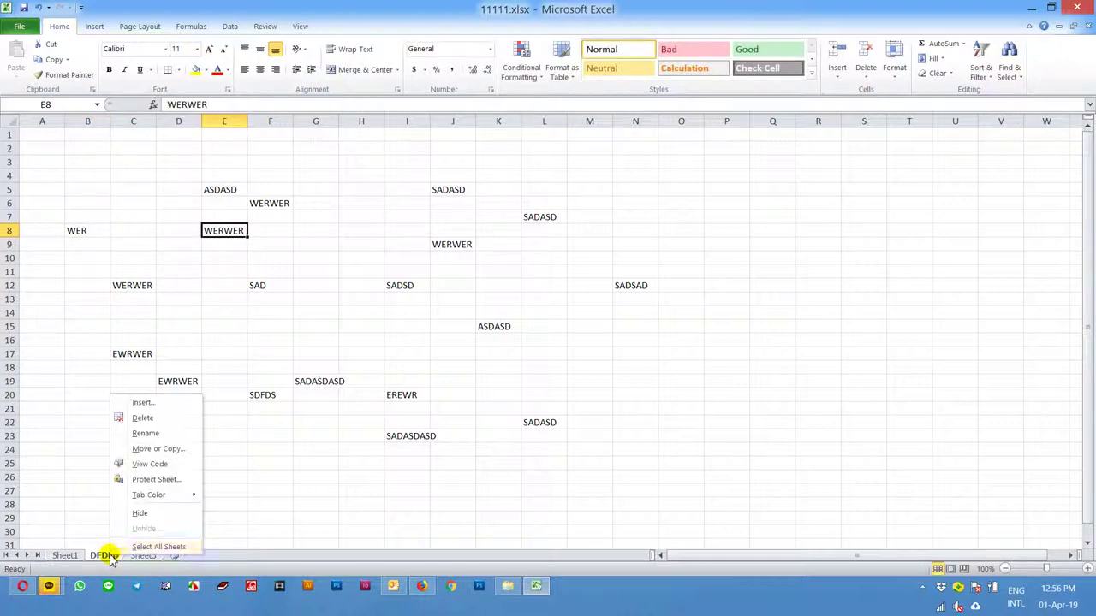
click(153, 481)
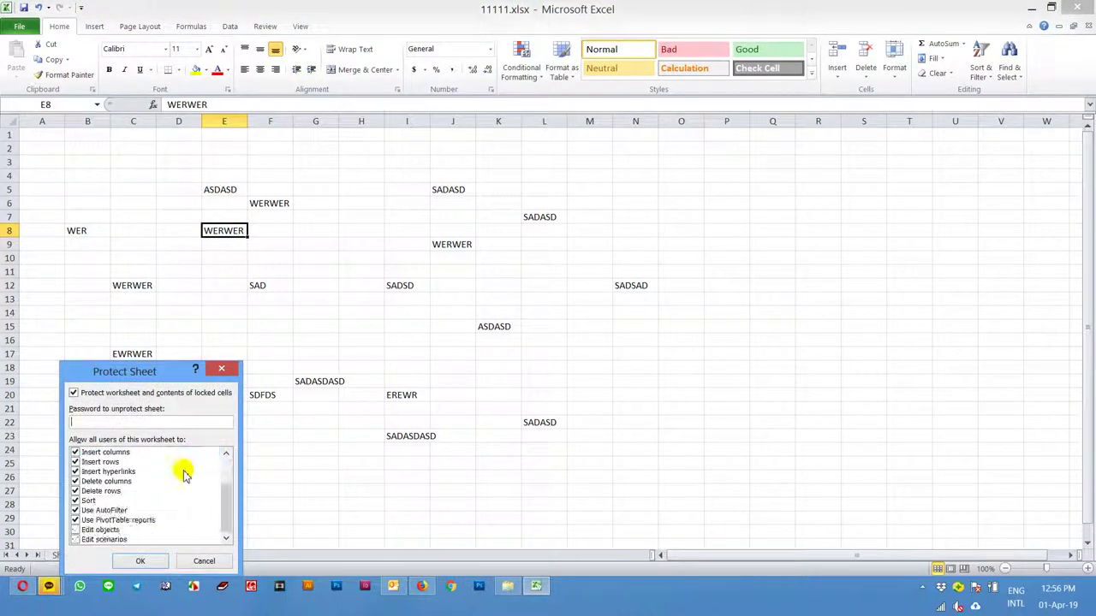
click(86, 530)
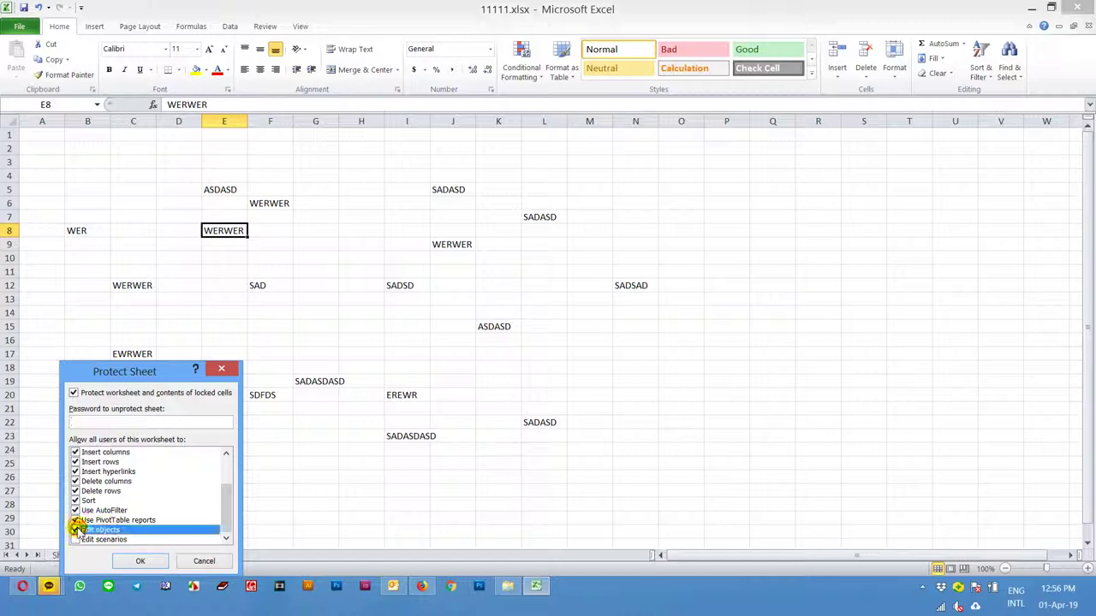
click(146, 560)
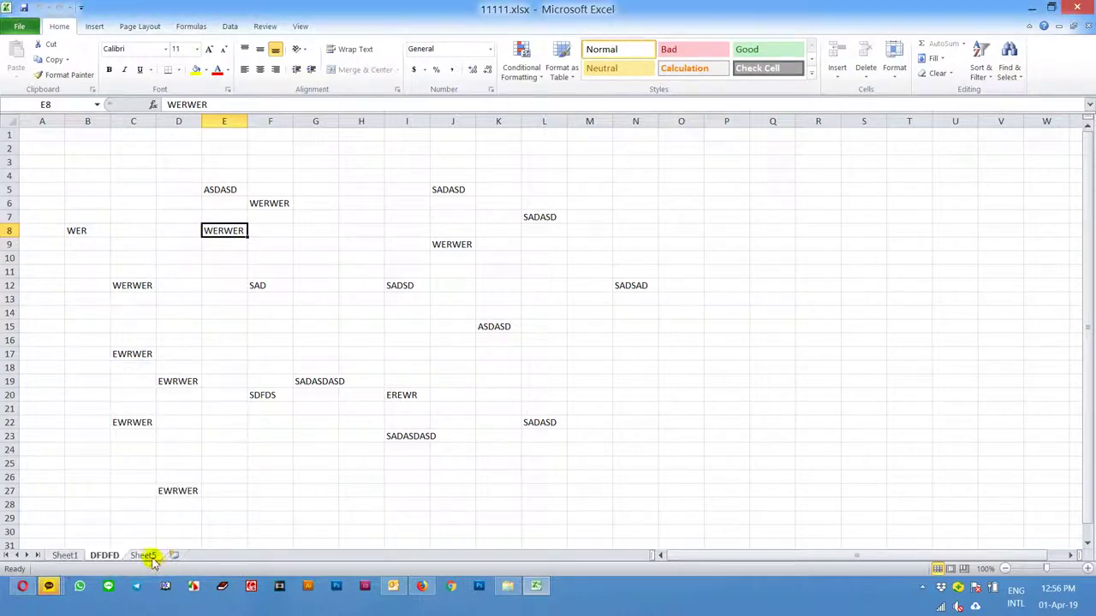
- Rename the sheet to SADASD and confirm that editing F25 is refused
double_click(108, 555)
text(SADASD)
click(261, 516)
double_click(270, 463)
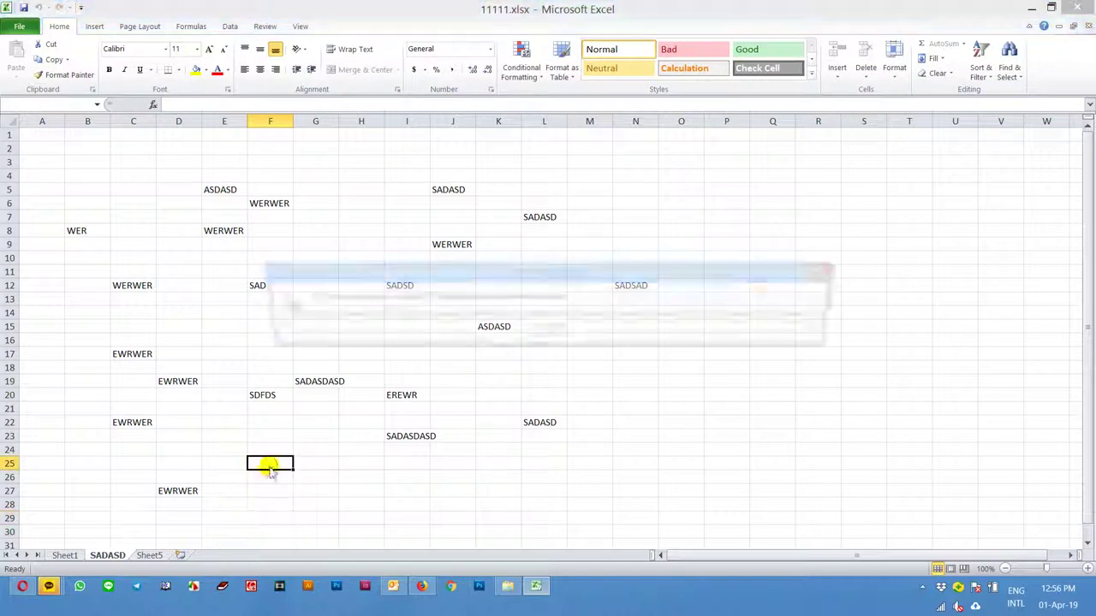
click(552, 332)
- Delete the SADASD sheet, close without saving, and reopen 11111.xlsx
right_click(118, 558)
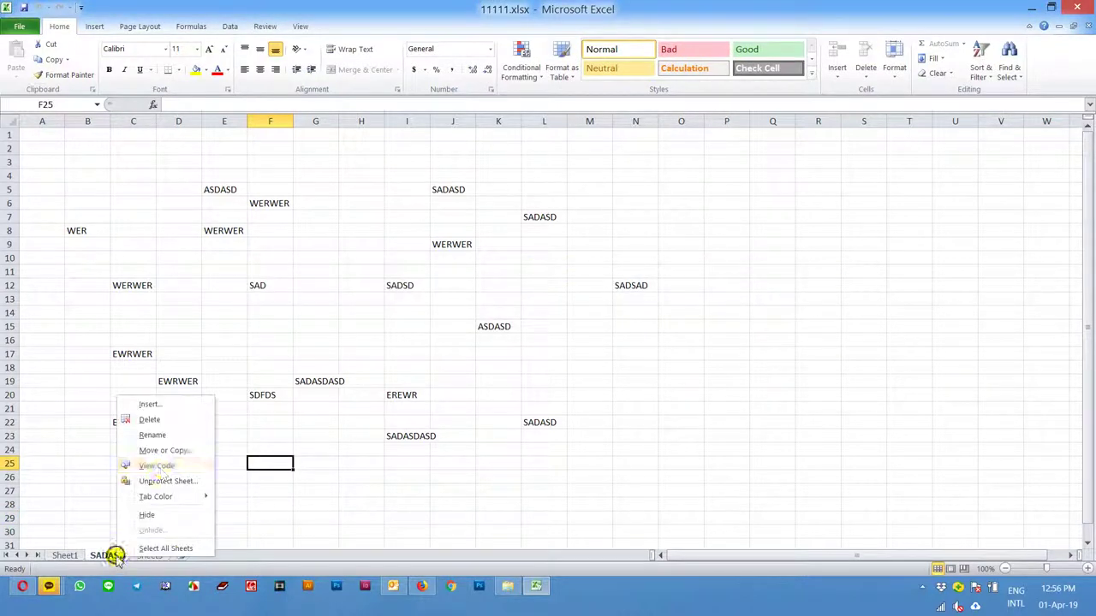
click(158, 420)
click(524, 331)
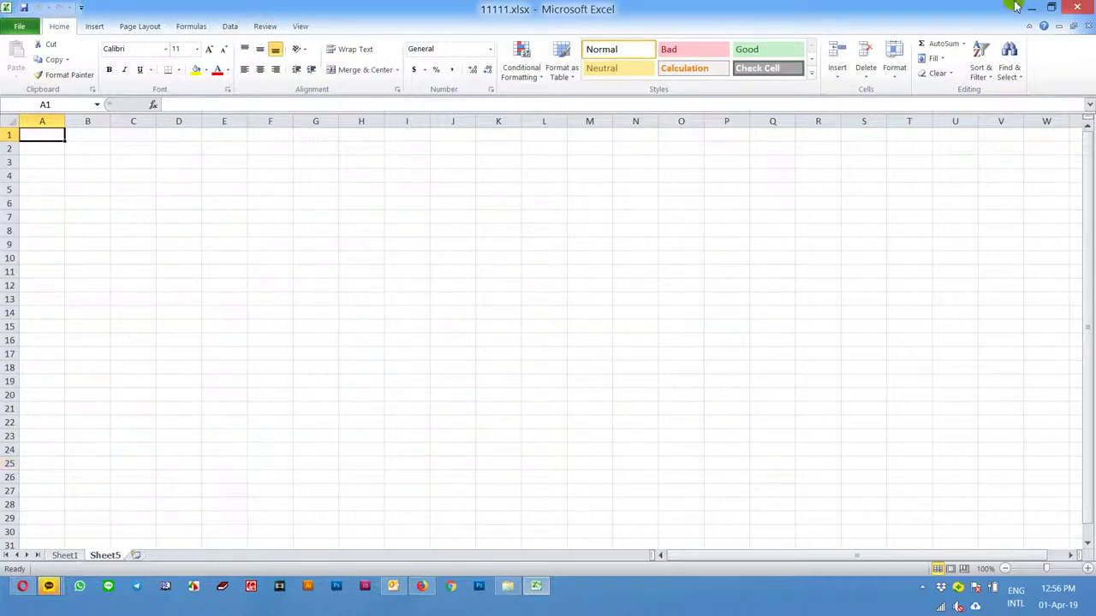
click(1078, 7)
click(553, 311)
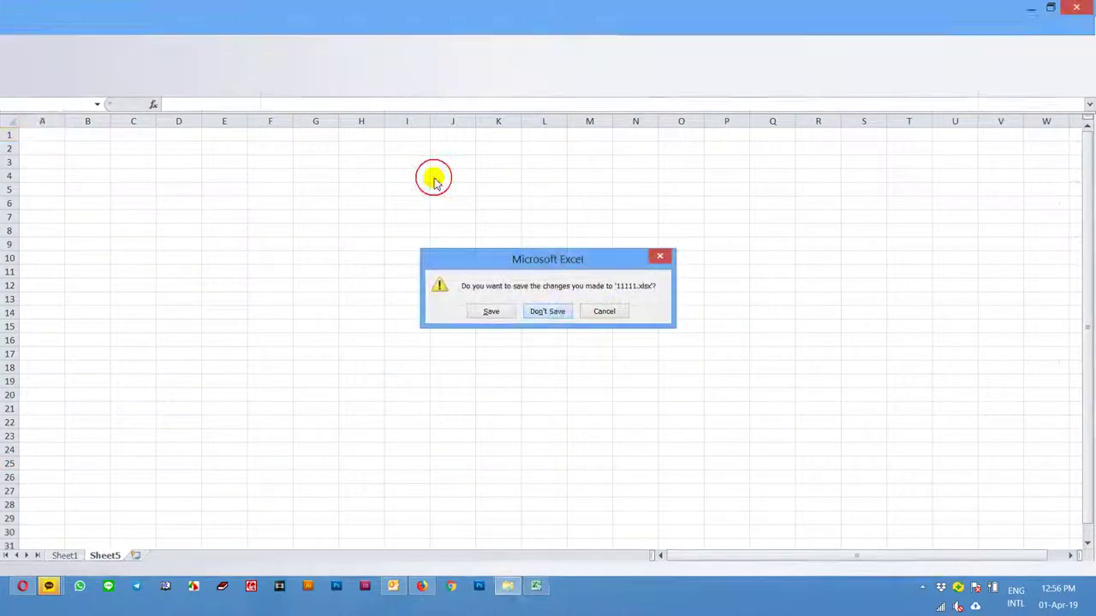
double_click(586, 162)
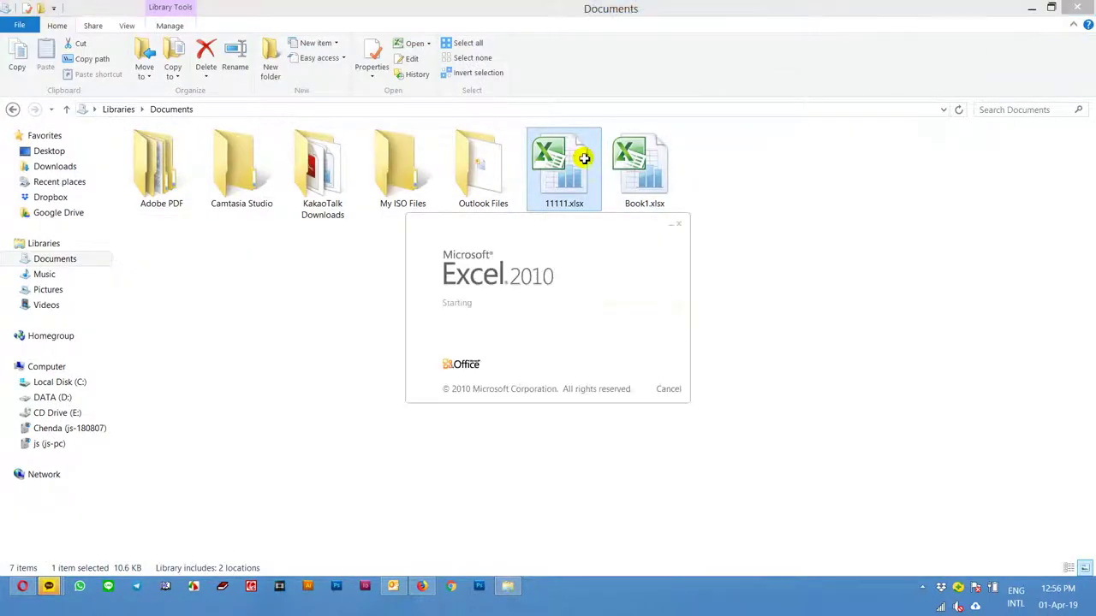
- Unprotect the DFDFD sheet with the password from its tab menu
click(760, 197)
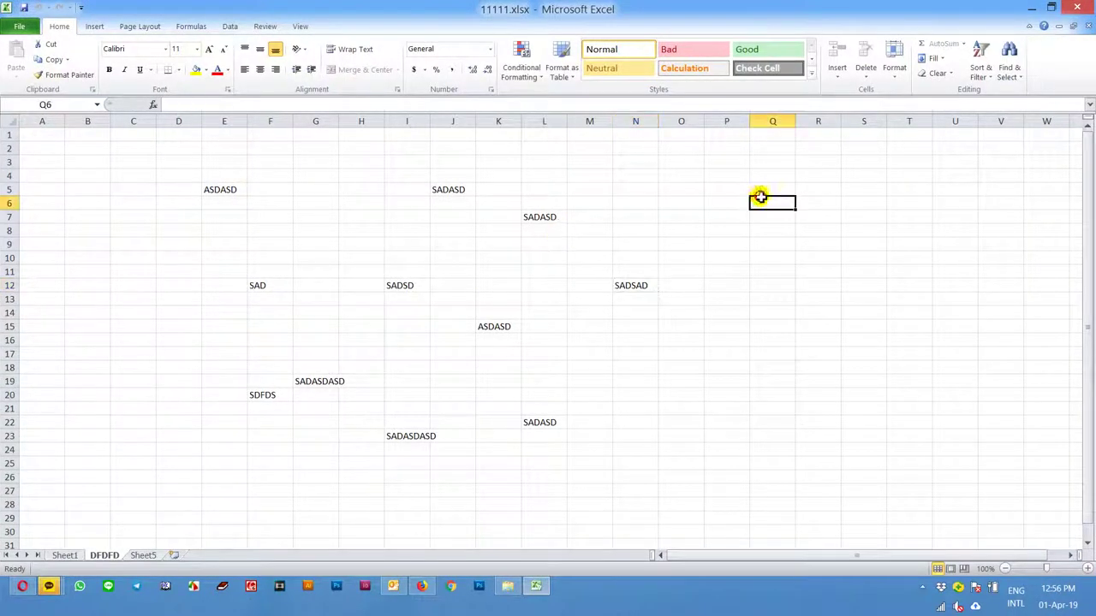
right_click(113, 557)
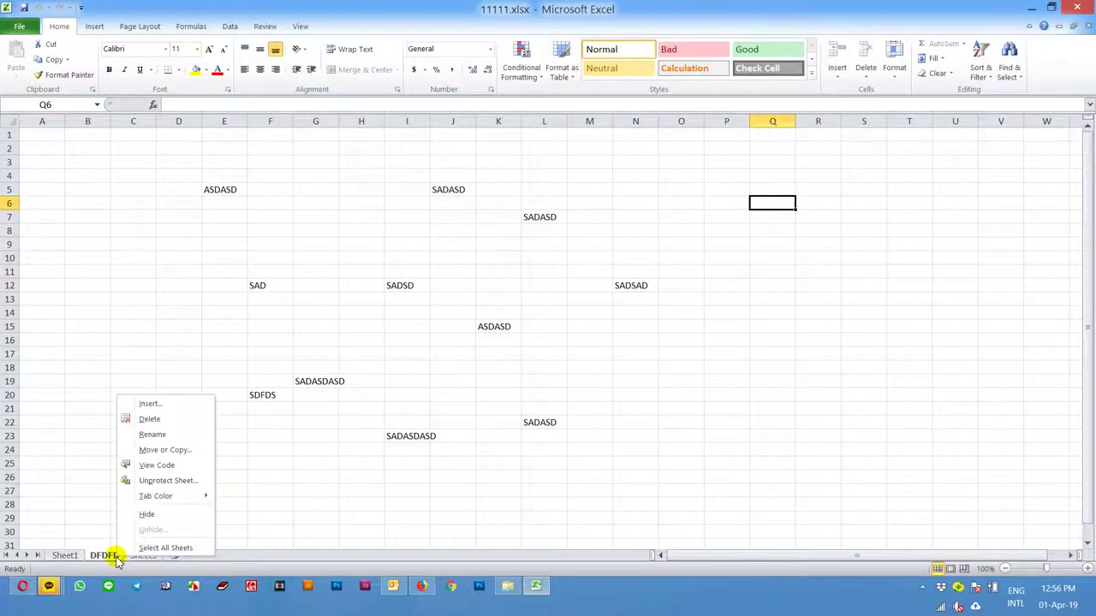
click(179, 481)
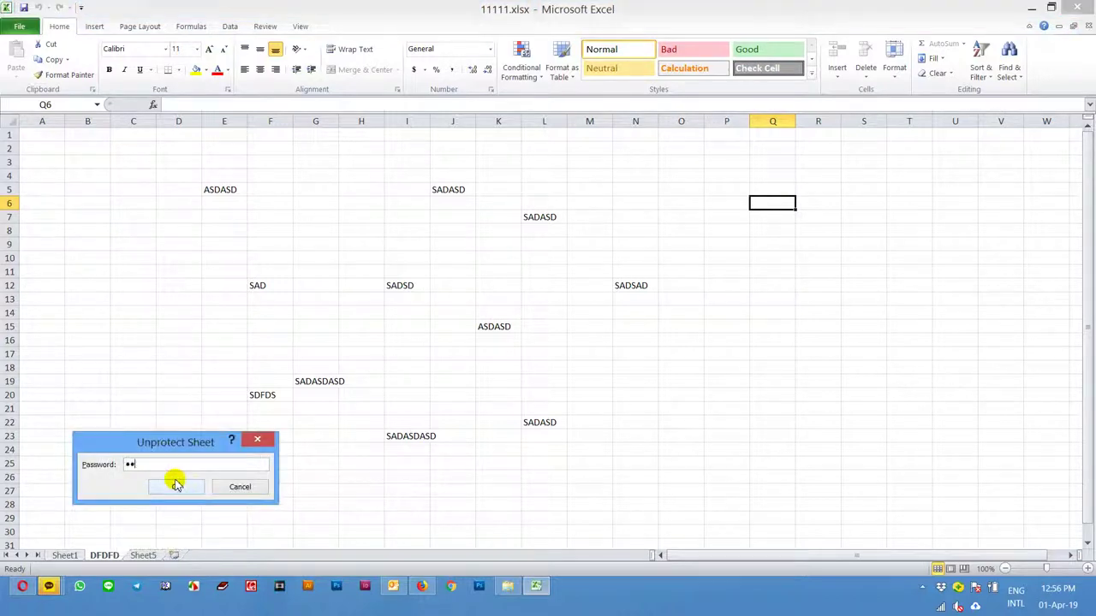
click(173, 483)
- Group all sheets, enter EWREWR in D23 and WQEQWE in D25, then ungroup
right_click(107, 556)
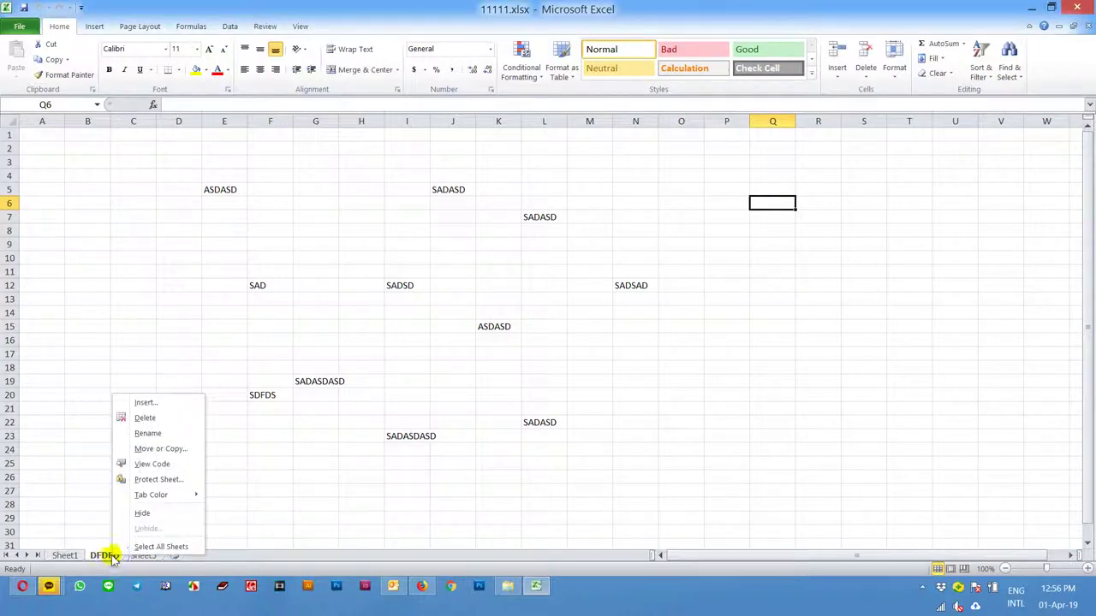
click(137, 548)
right_click(109, 556)
click(92, 498)
click(87, 477)
click(171, 463)
click(195, 435)
text(EWREWR)
click(169, 464)
text(WQEQWE)
right_click(107, 555)
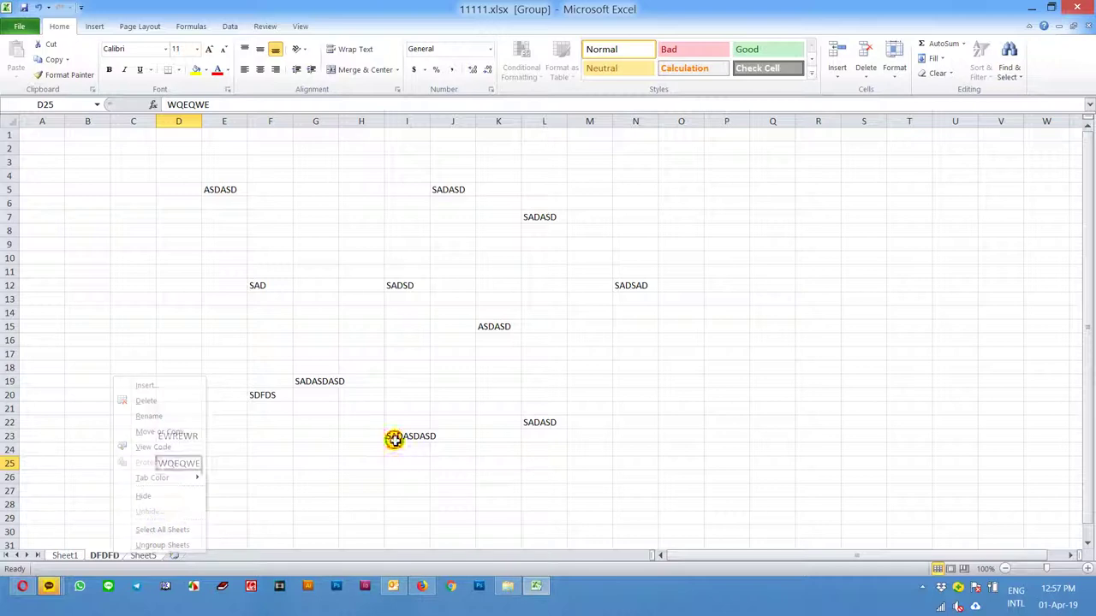
click(224, 490)
- Return to the DFDFD sheet and bring up its tab menu
click(142, 556)
click(106, 555)
right_click(150, 491)
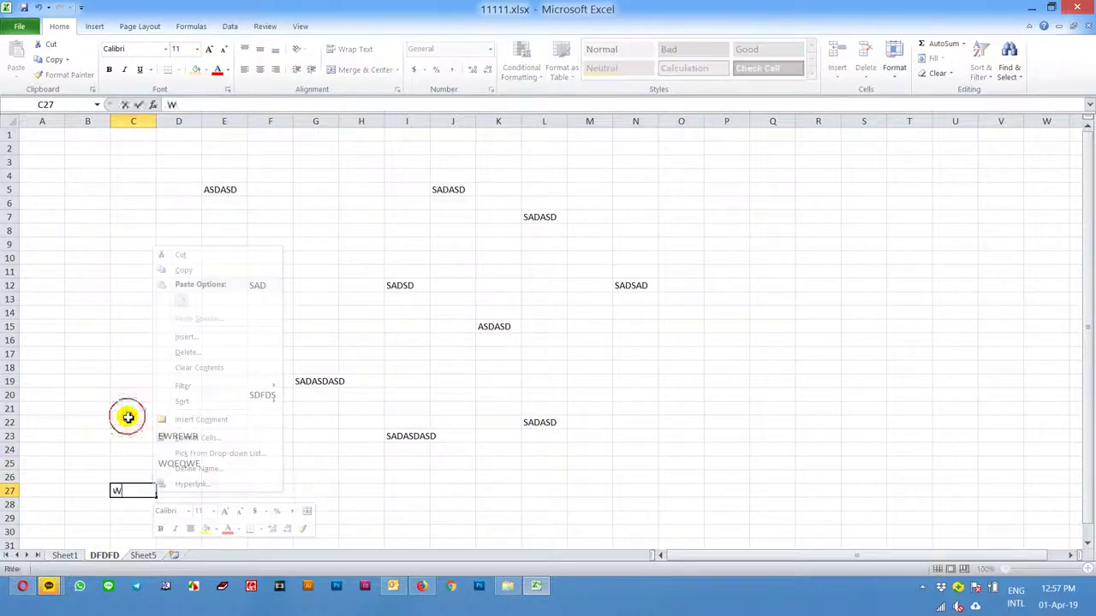
click(282, 477)
right_click(102, 555)
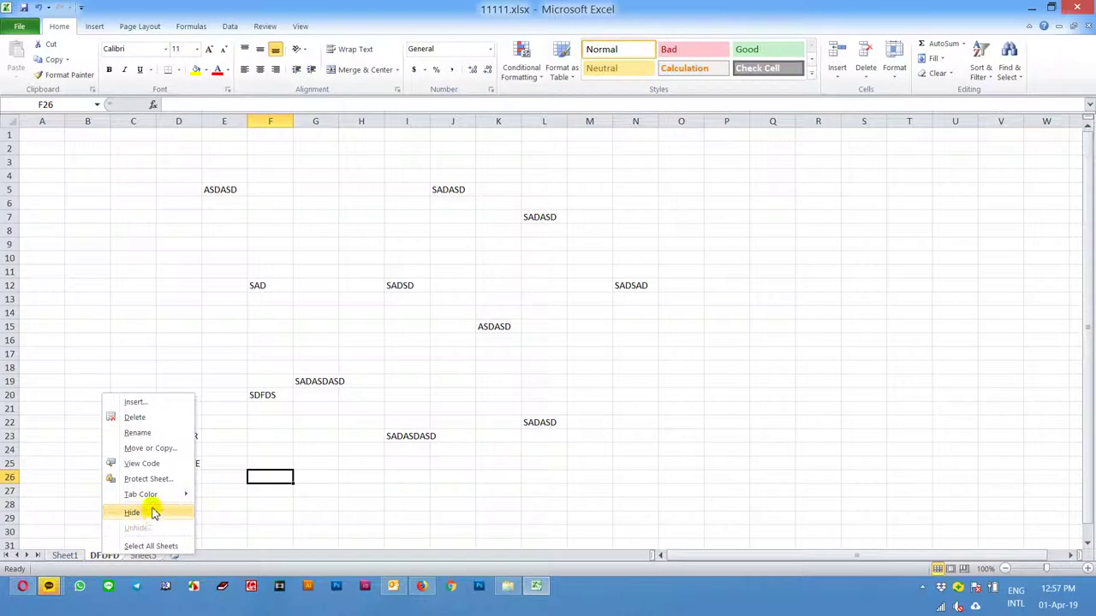
- Protect DFDFD with cell selection, formatting, inserting, sorting, AutoFilter and PivotTable permissions turned off
click(154, 480)
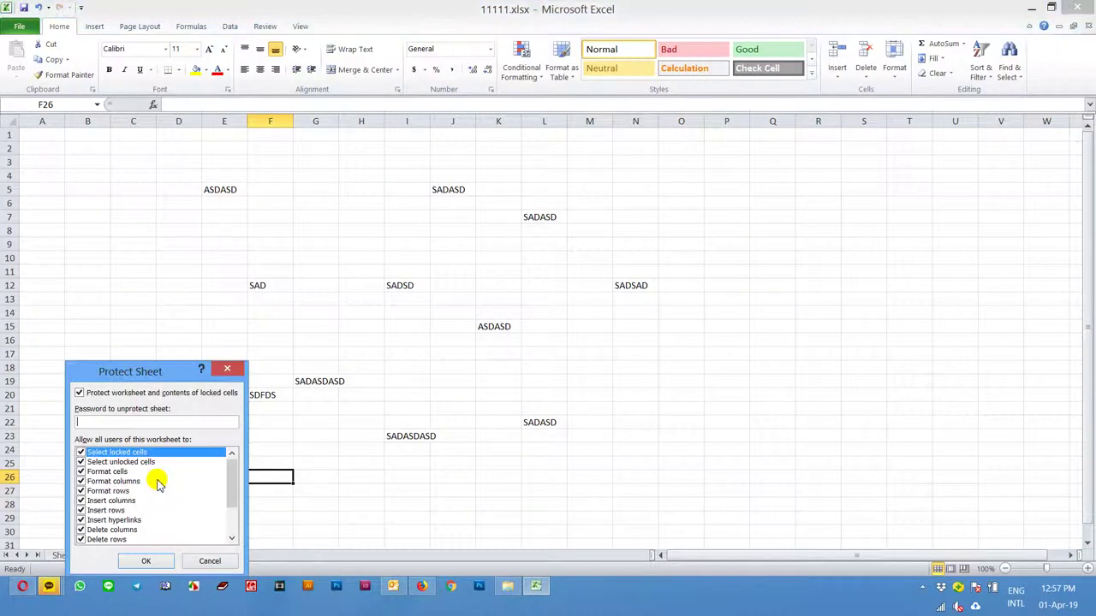
click(81, 463)
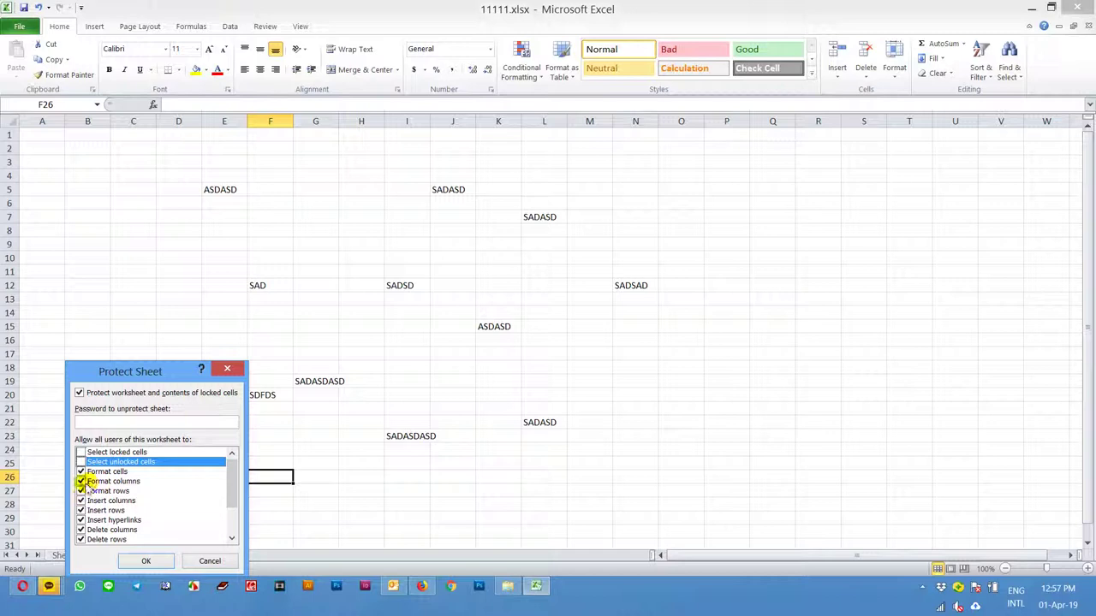
click(80, 472)
click(80, 481)
click(81, 490)
click(82, 500)
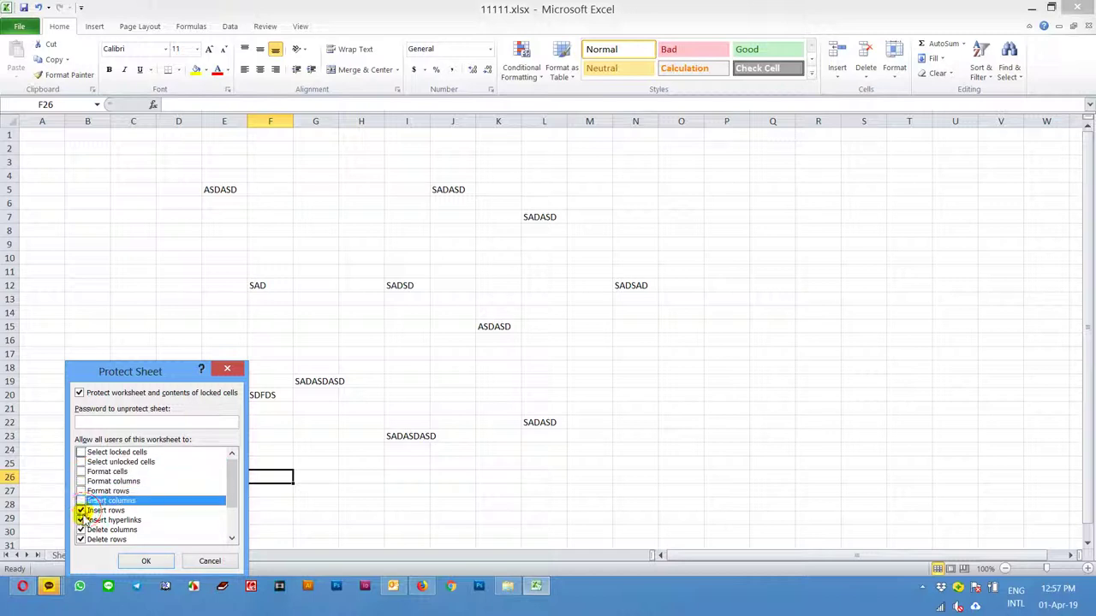
click(81, 511)
click(80, 519)
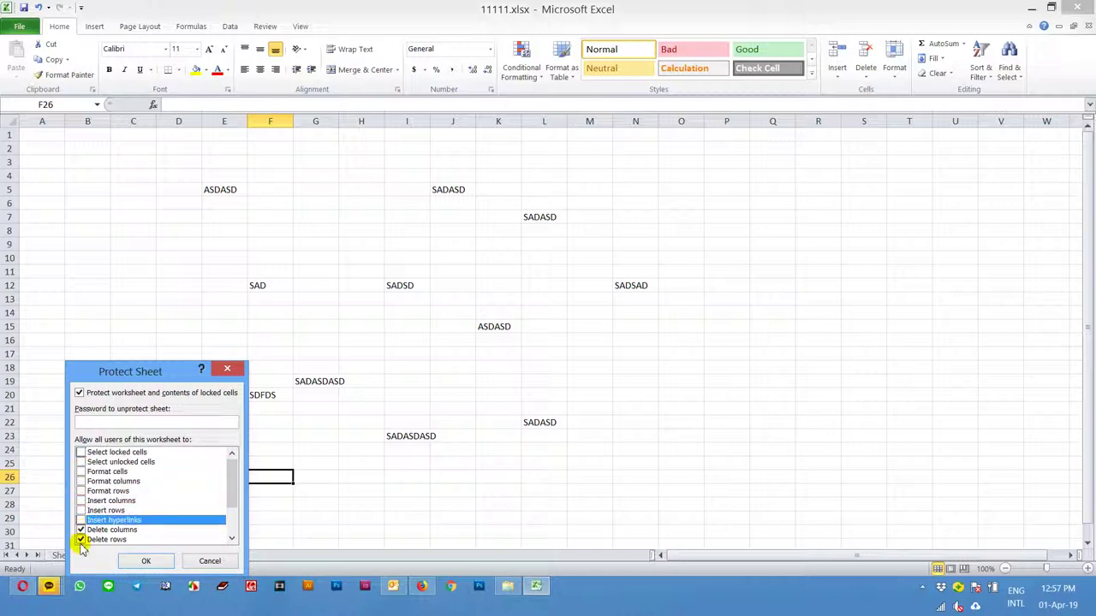
scroll(81, 546, down, 1)
click(81, 520)
click(80, 530)
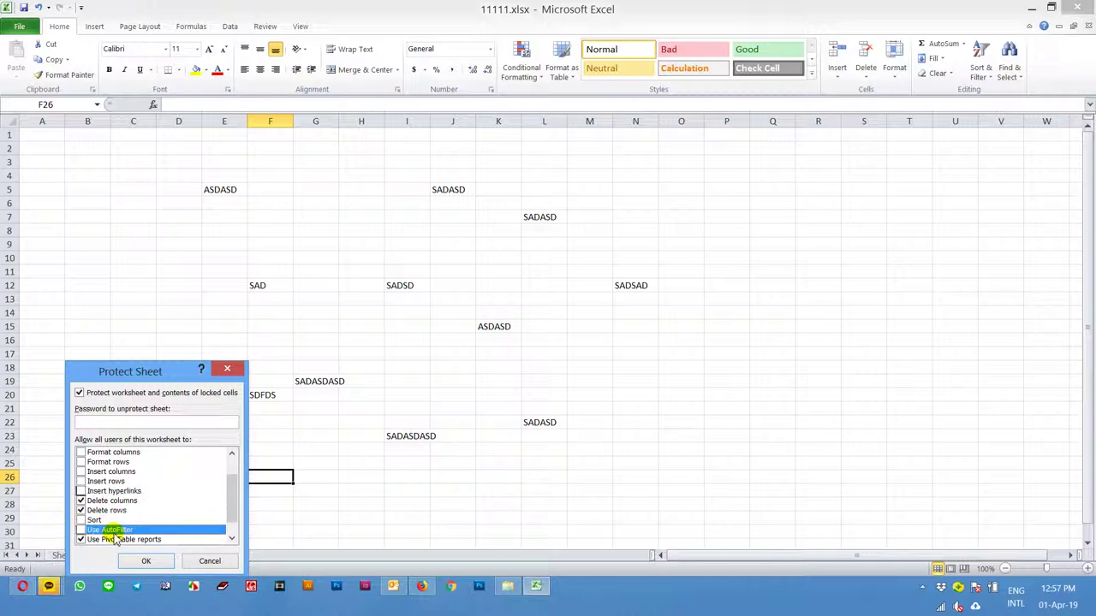
scroll(86, 527, down, 1)
click(80, 520)
click(147, 562)
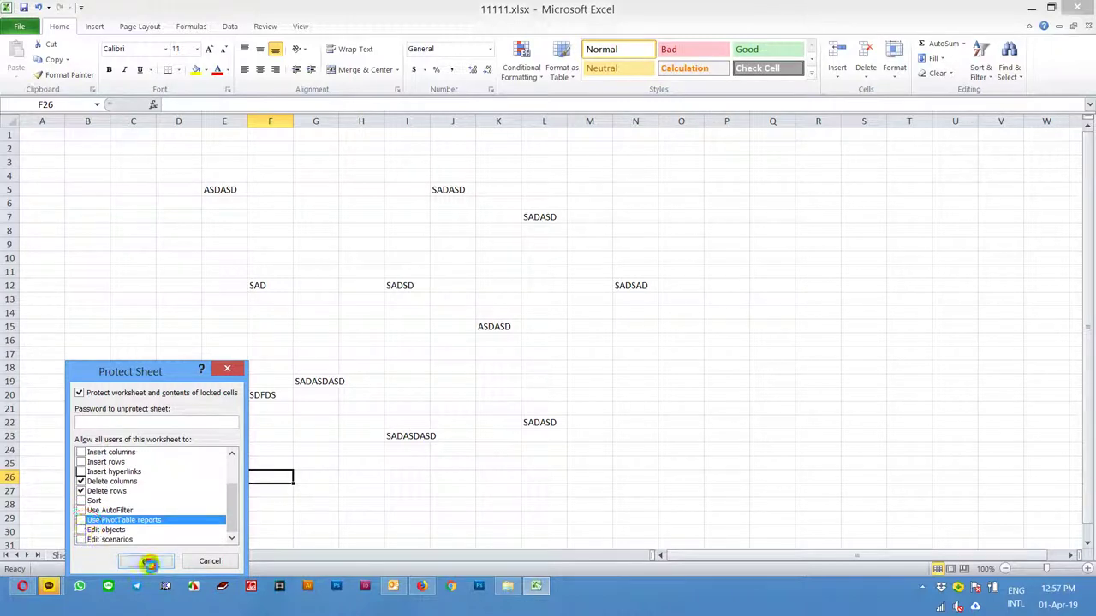
- Test editing two cells and dismiss the read-only warnings
double_click(384, 383)
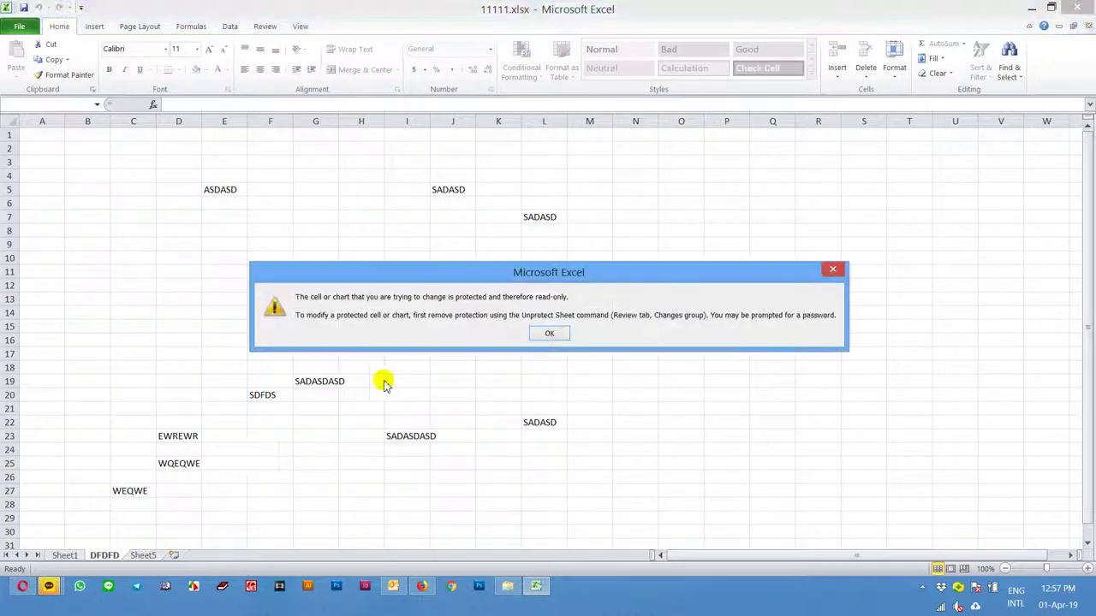
click(549, 333)
double_click(275, 437)
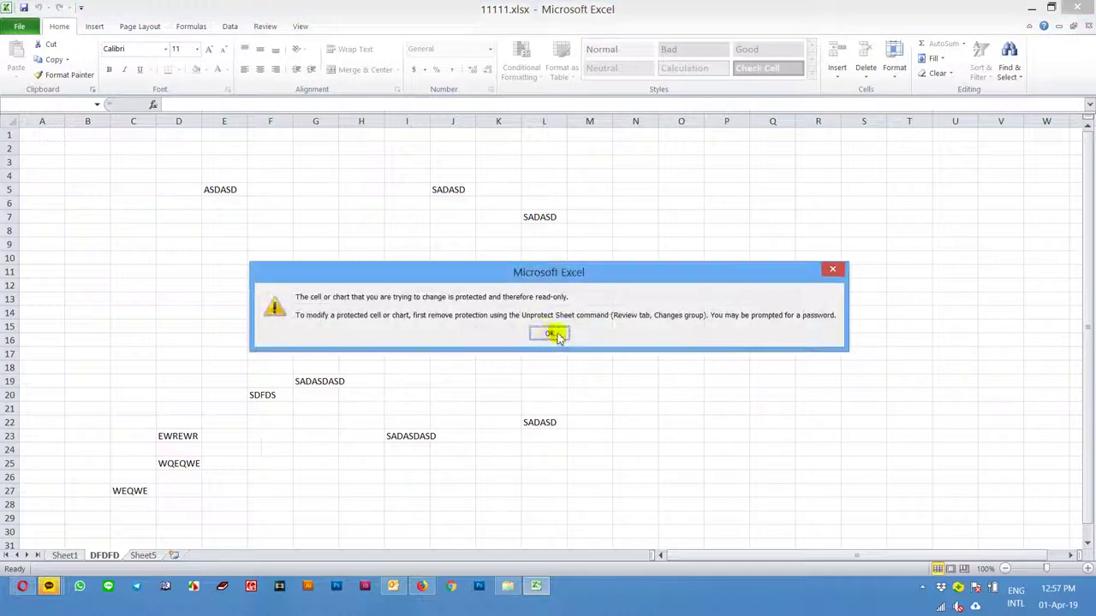
click(549, 333)
- Rename the DFDFD sheet to SAD and delete it
right_click(120, 555)
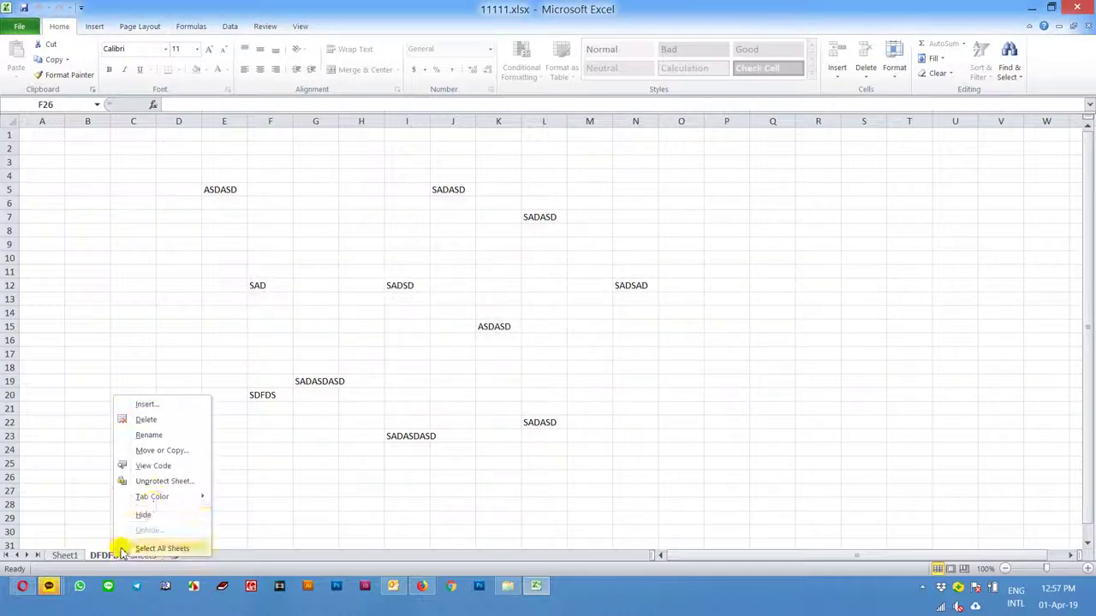
click(154, 435)
text(SAD)
key(Return)
right_click(114, 555)
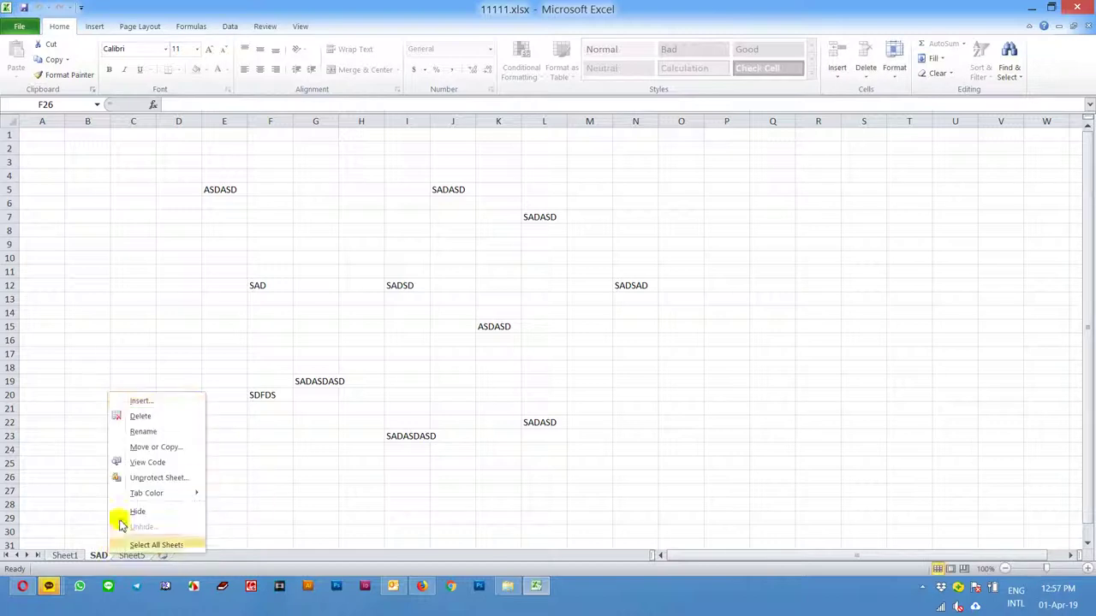
click(139, 415)
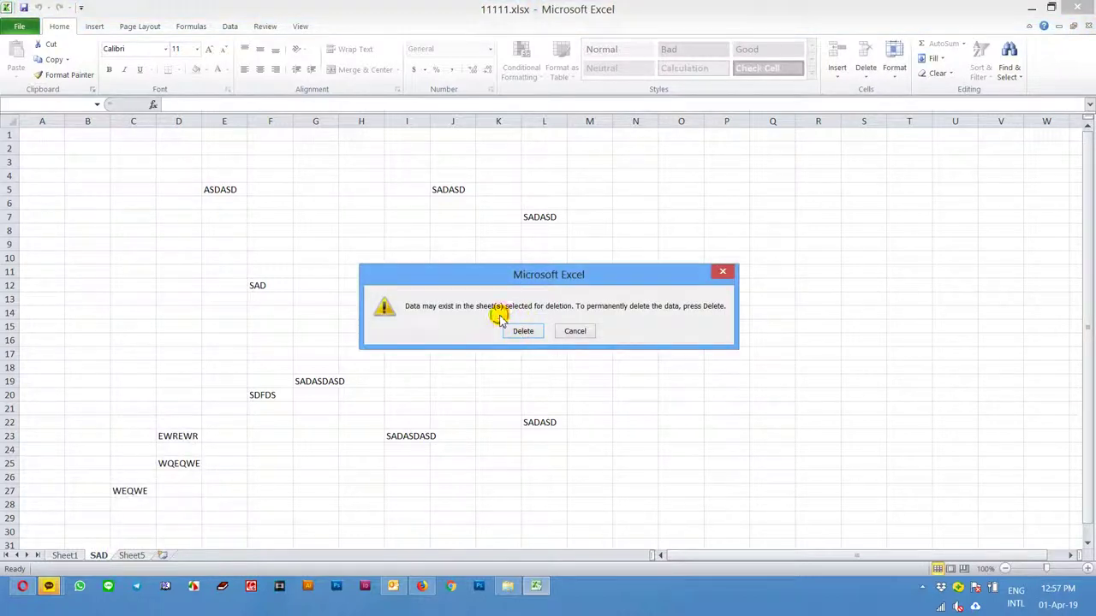
click(507, 331)
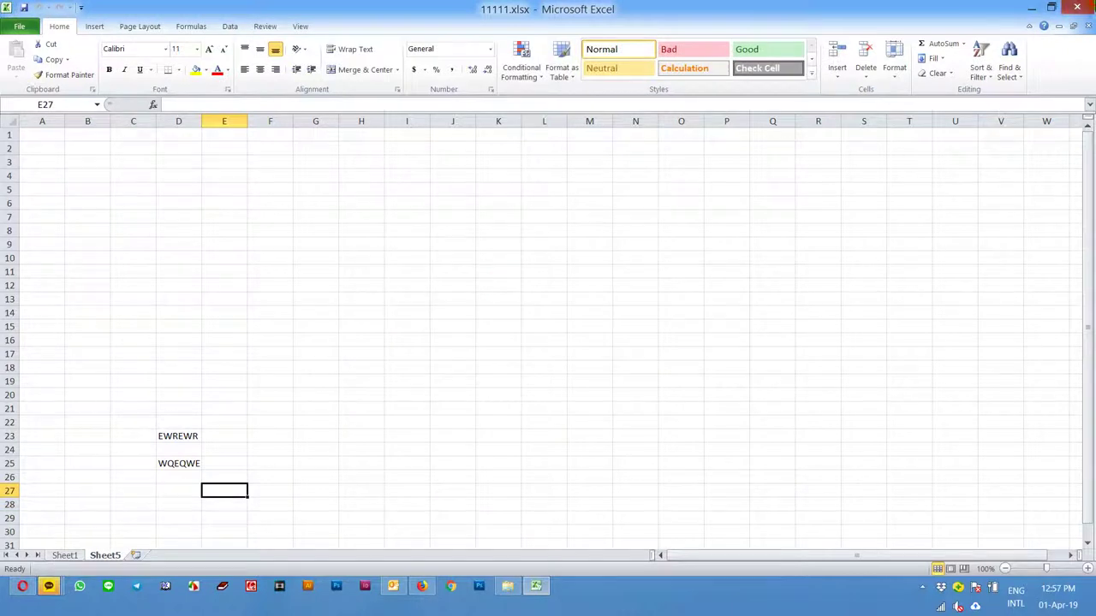
- Close without saving, reopen 11111.xlsx, and delete the DFDFD sheet
click(1077, 7)
click(548, 311)
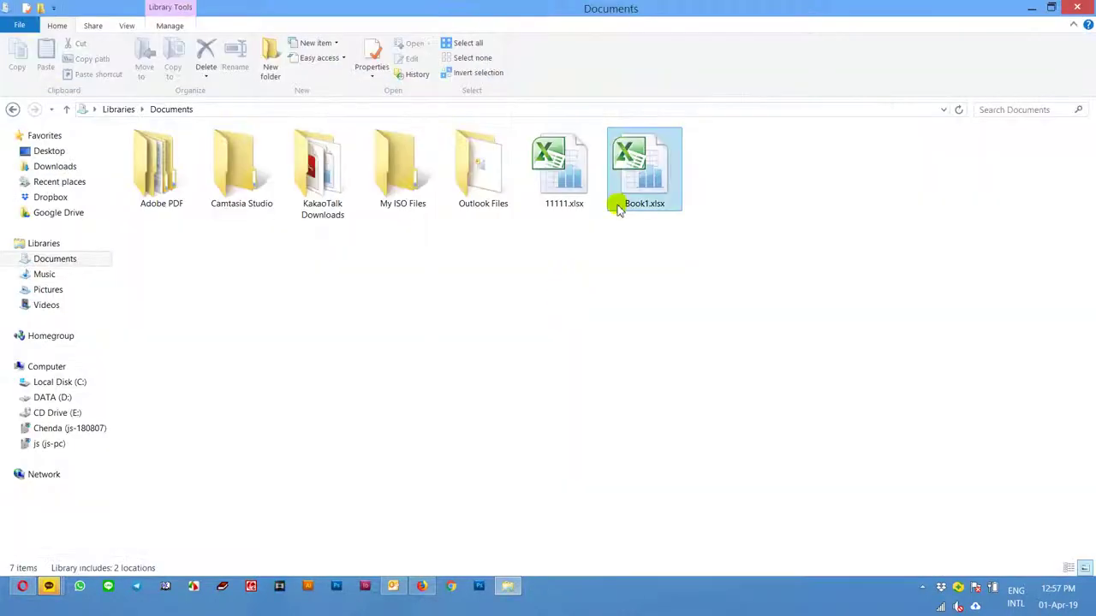
double_click(548, 201)
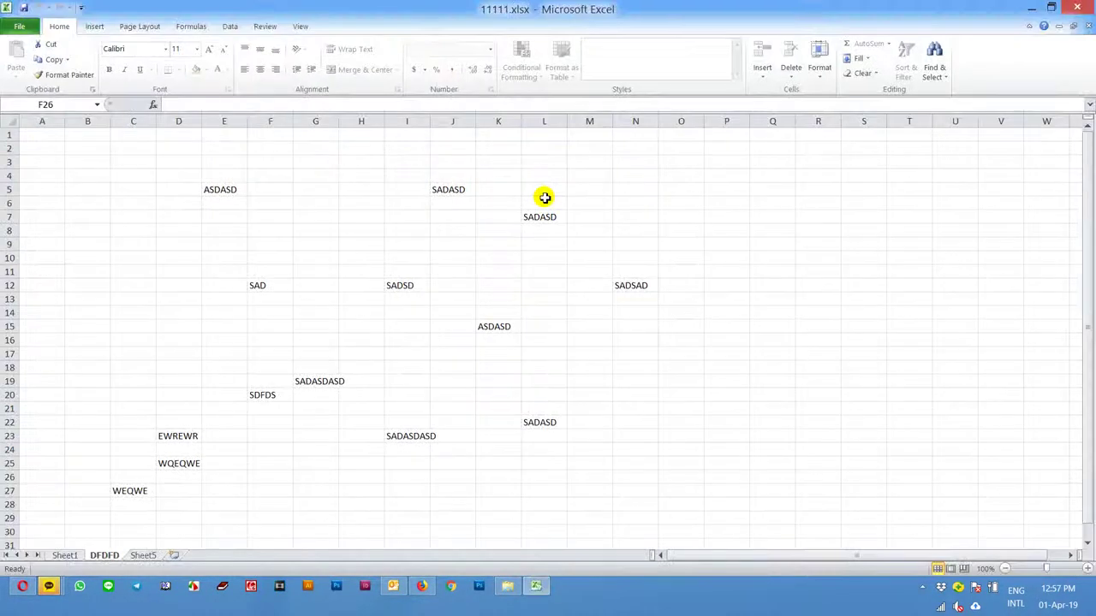
right_click(105, 556)
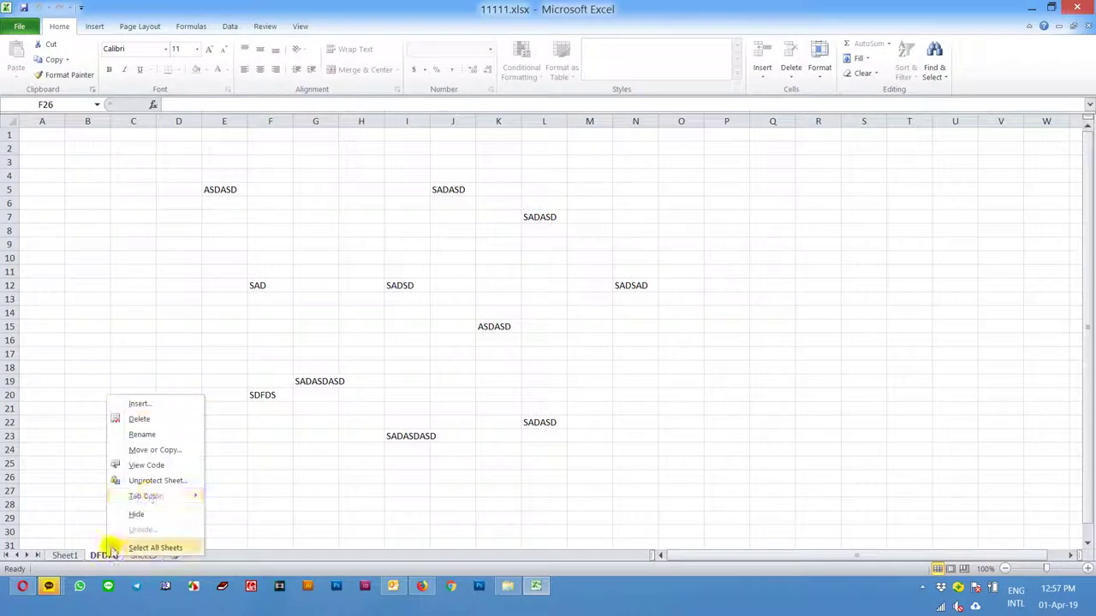
click(140, 420)
click(522, 331)
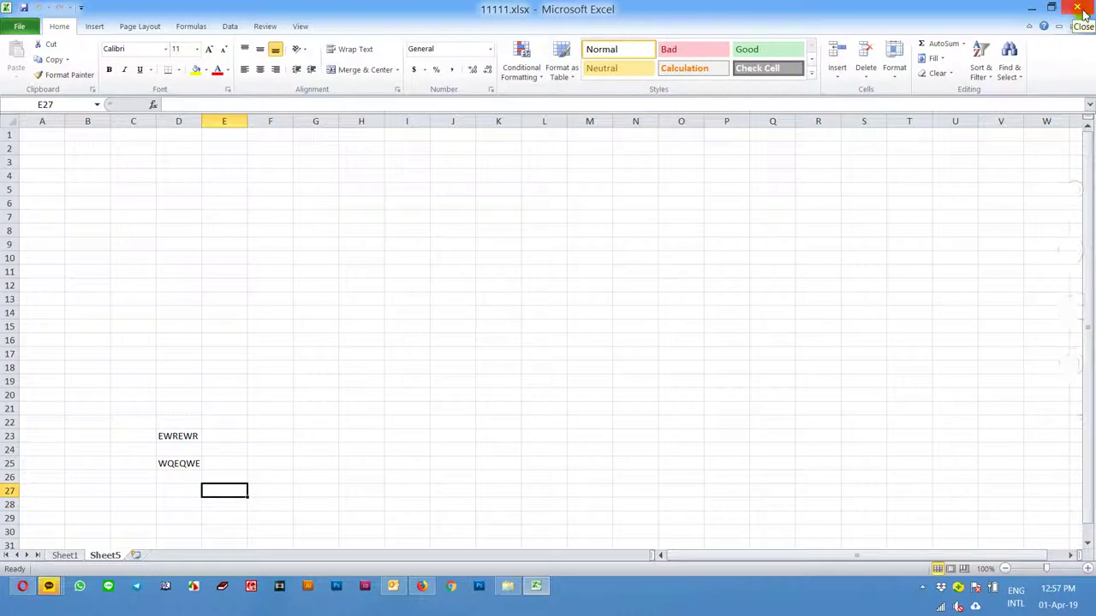
- Close and reopen 11111.xlsx to check D23 on the remaining sheets
click(741, 259)
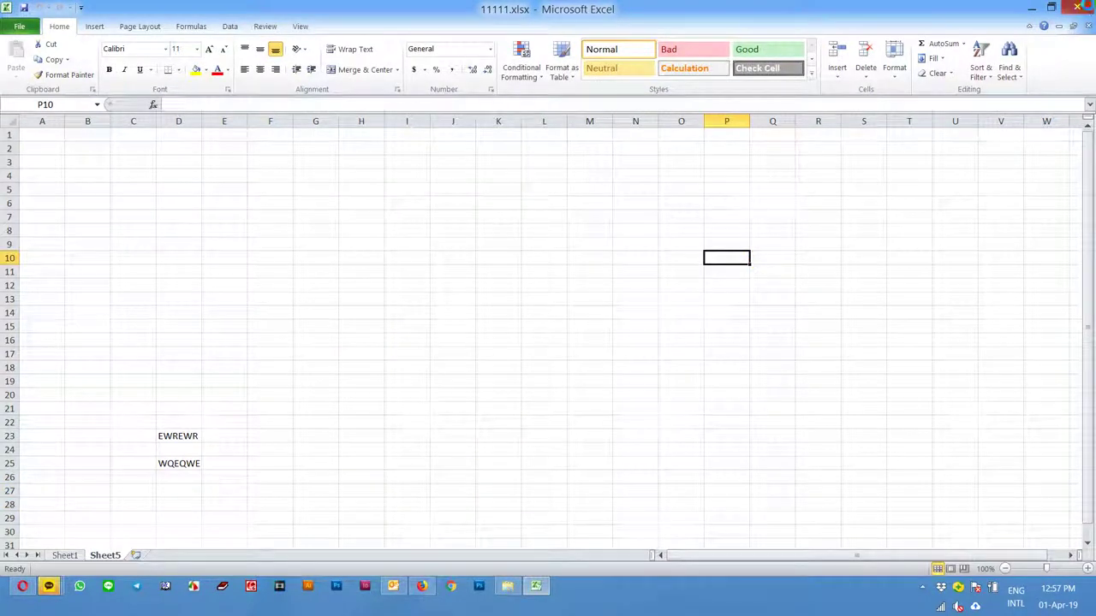
click(1077, 6)
double_click(560, 170)
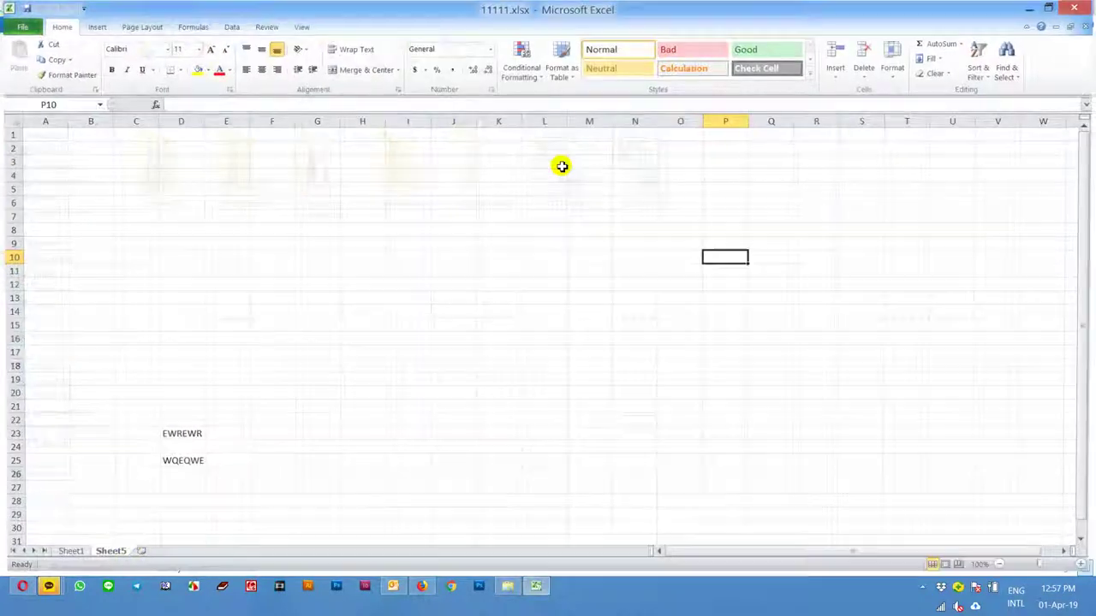
click(167, 437)
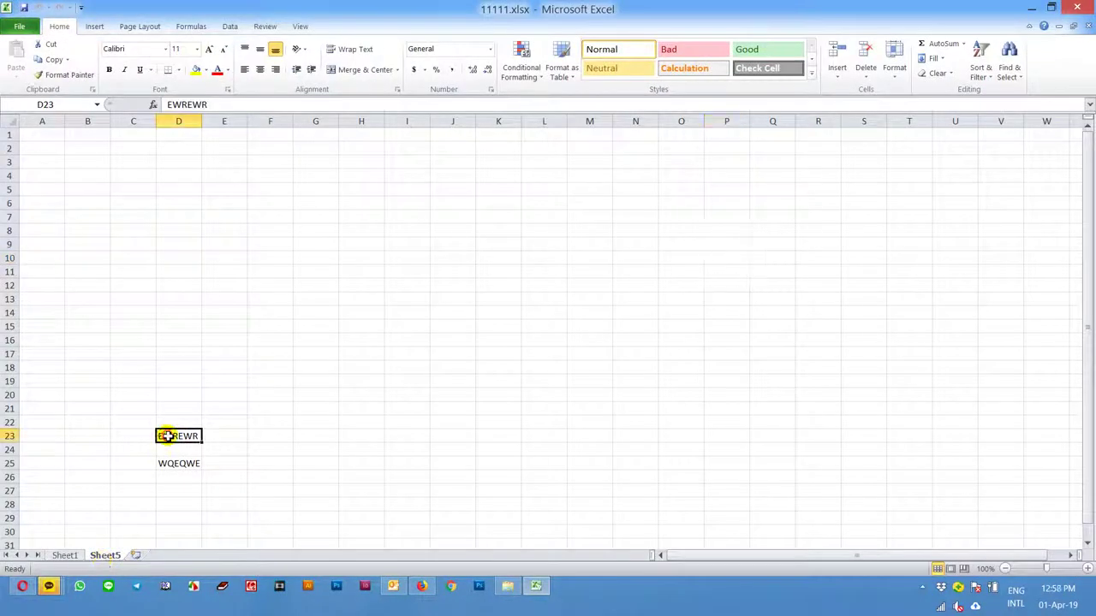